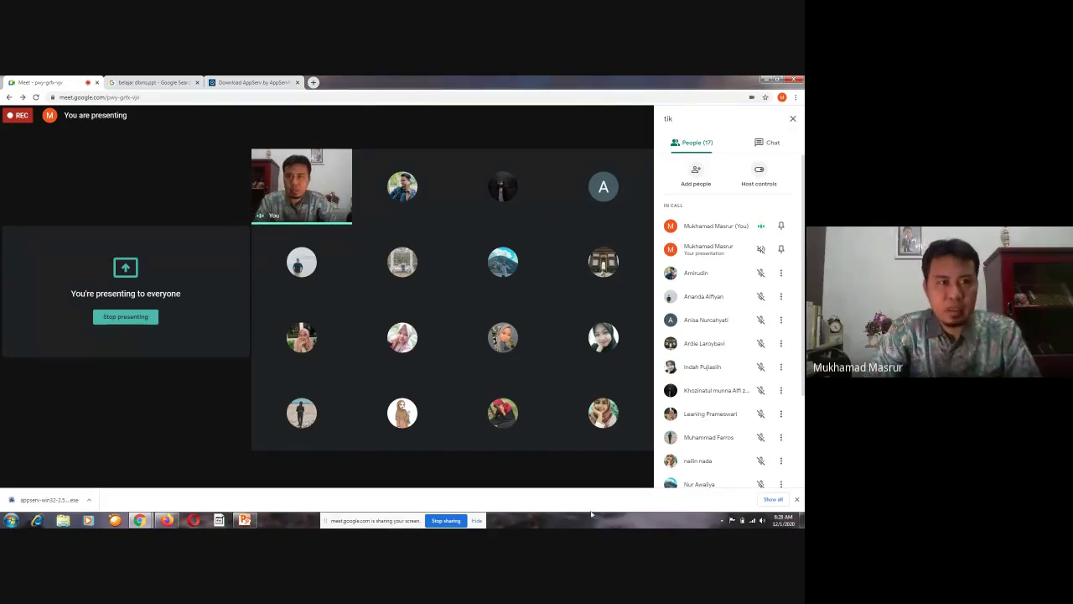
Decline the Software Informer offer, pause the duplicate AppServ download, and launch the downloaded installer
{"action": "left_click", "coordinate": [238, 83]}
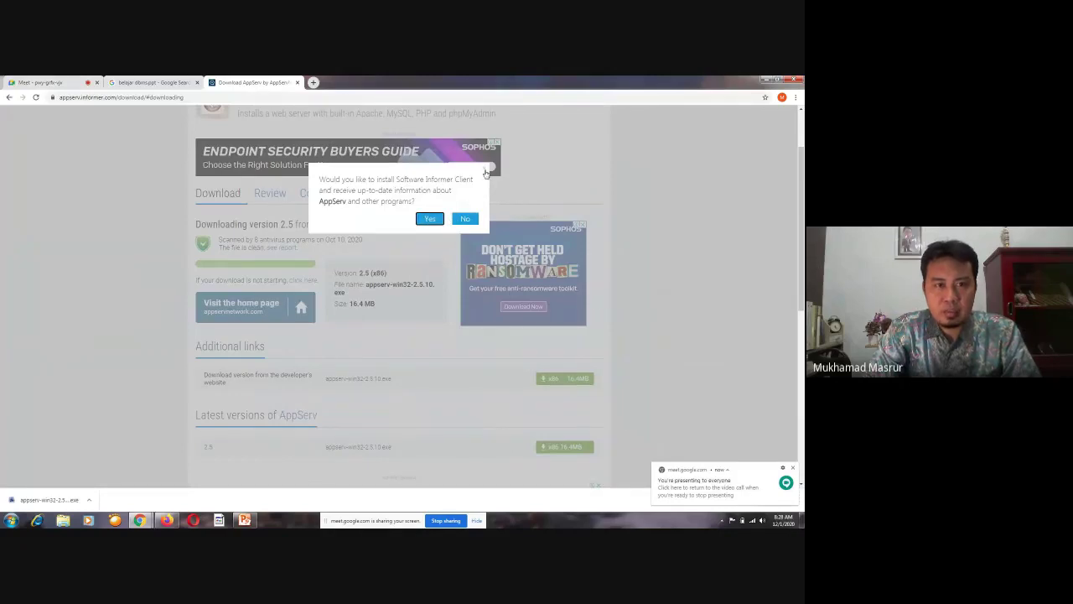
{"action": "left_click", "coordinate": [430, 218]}
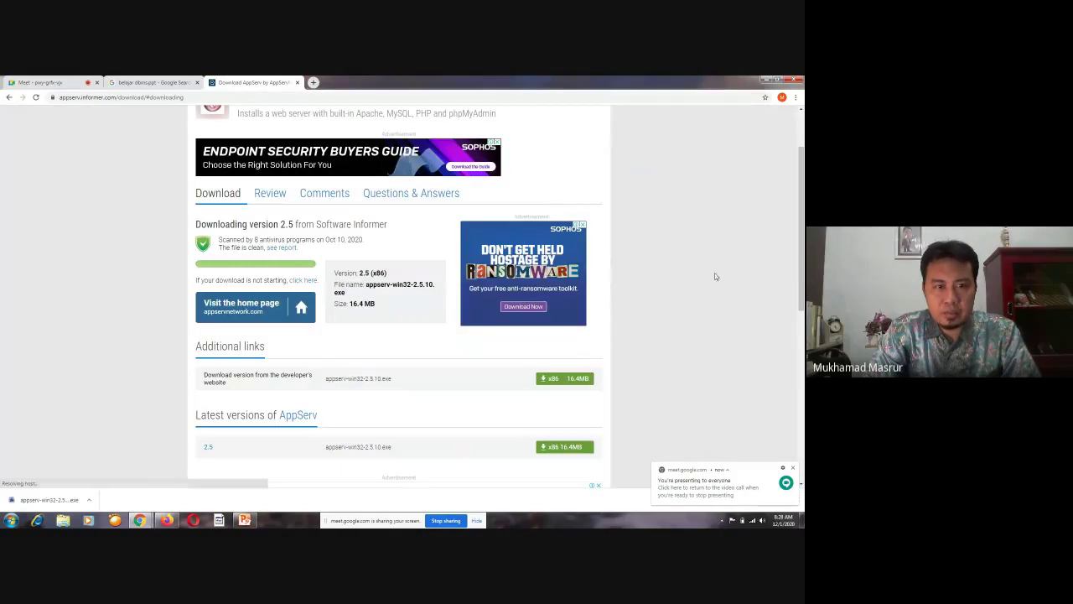
{"action": "scroll", "coordinate": [714, 275], "scroll_direction": "up", "scroll_amount": 1}
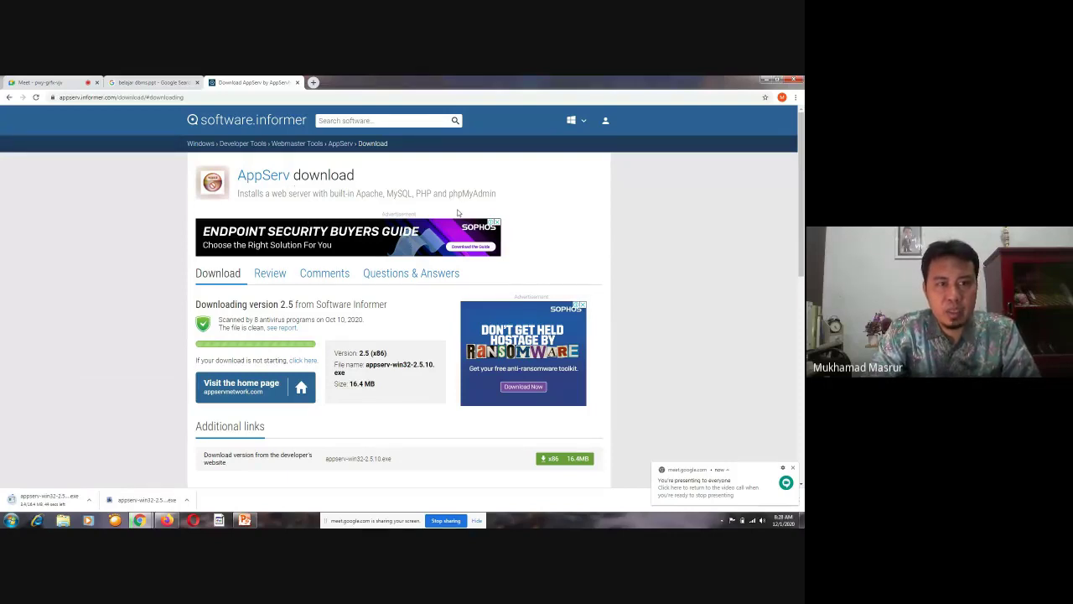
{"action": "left_click", "coordinate": [88, 499]}
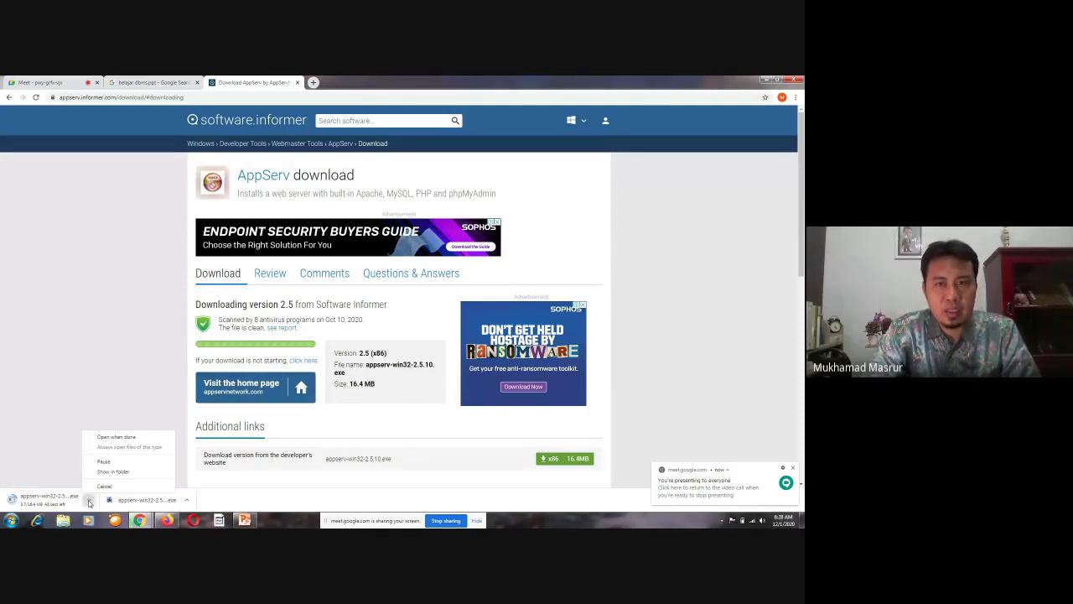
{"action": "left_click", "coordinate": [103, 461]}
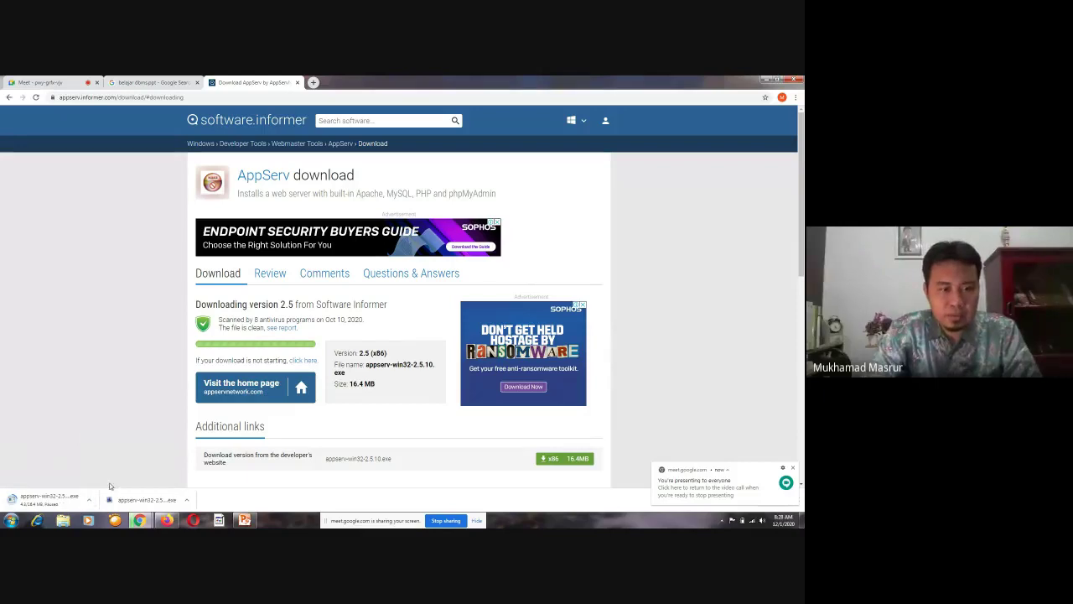
{"action": "left_click", "coordinate": [142, 500]}
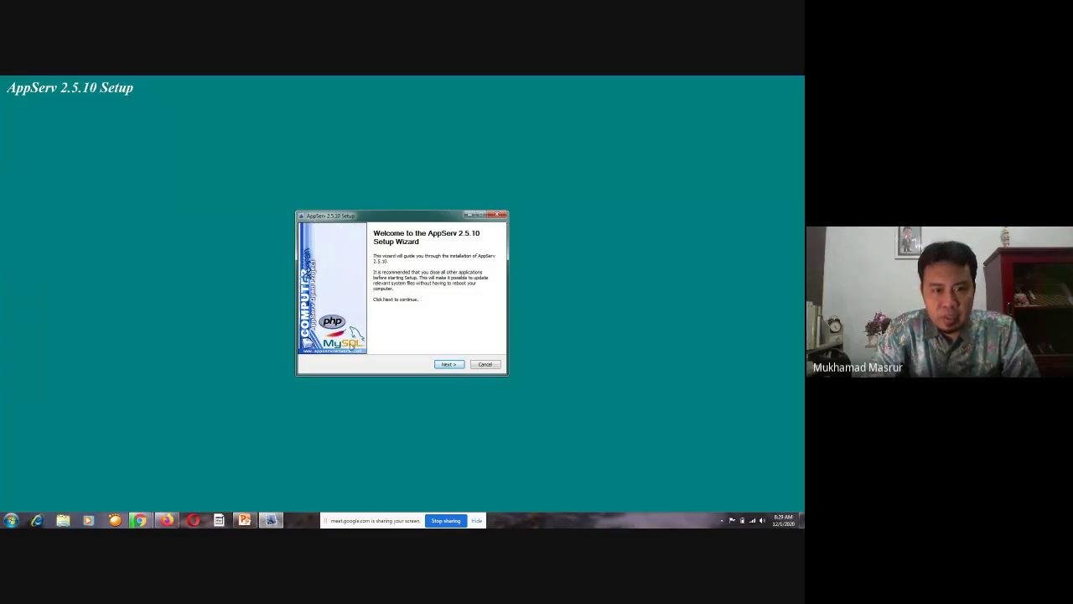
Accept the AppServ license and keep the default install location to reach Select Components
{"action": "left_click", "coordinate": [449, 365]}
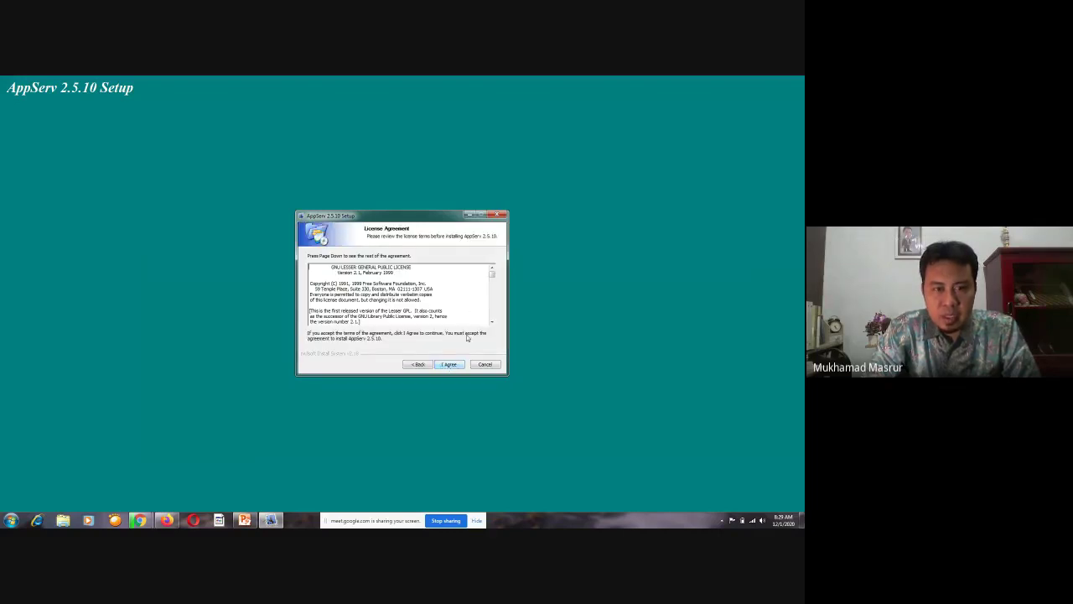
{"action": "left_click", "coordinate": [492, 293]}
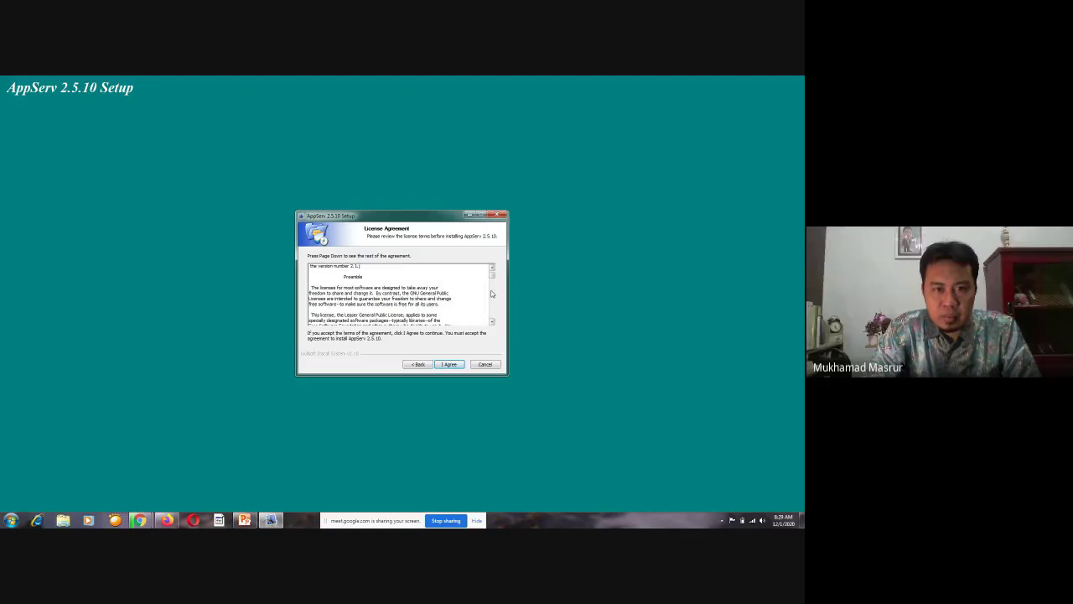
{"action": "left_click", "coordinate": [493, 293]}
{"action": "scroll", "coordinate": [492, 281], "scroll_direction": "up", "scroll_amount": 7}
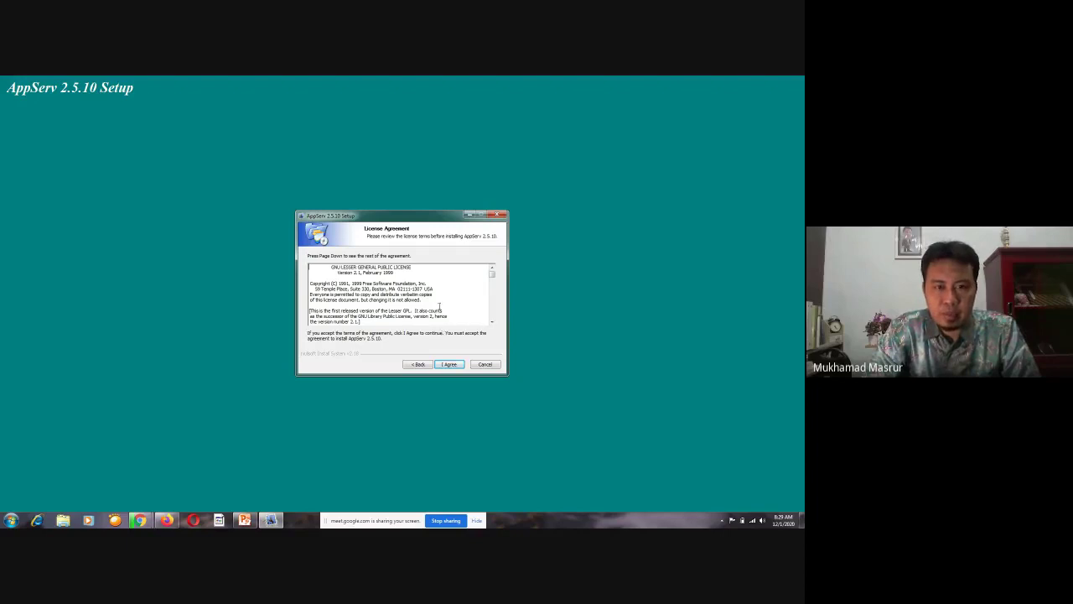
{"action": "left_click", "coordinate": [450, 365]}
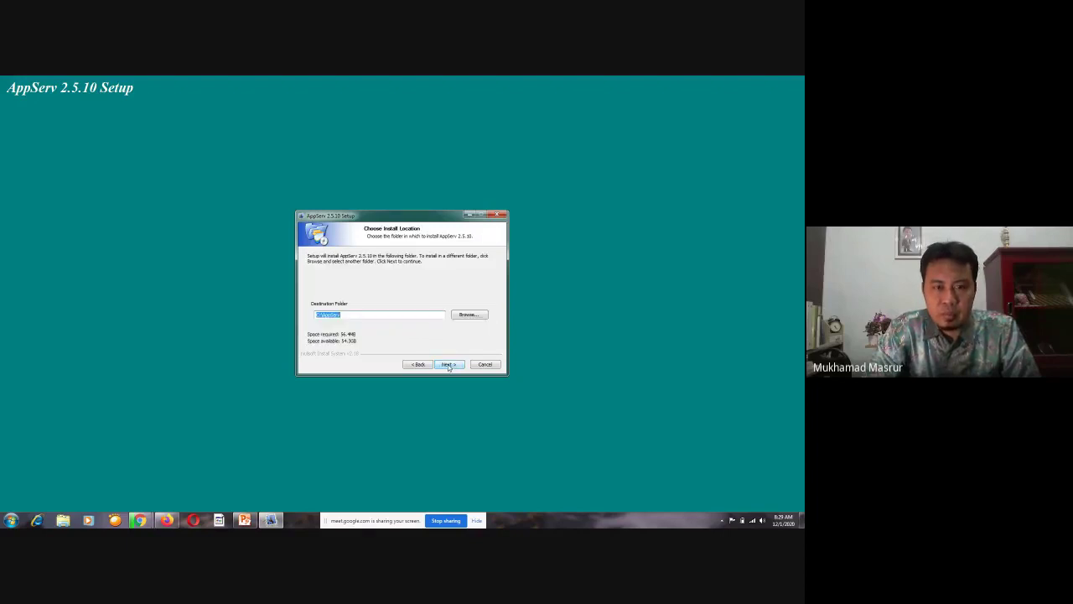
{"action": "left_click", "coordinate": [449, 365]}
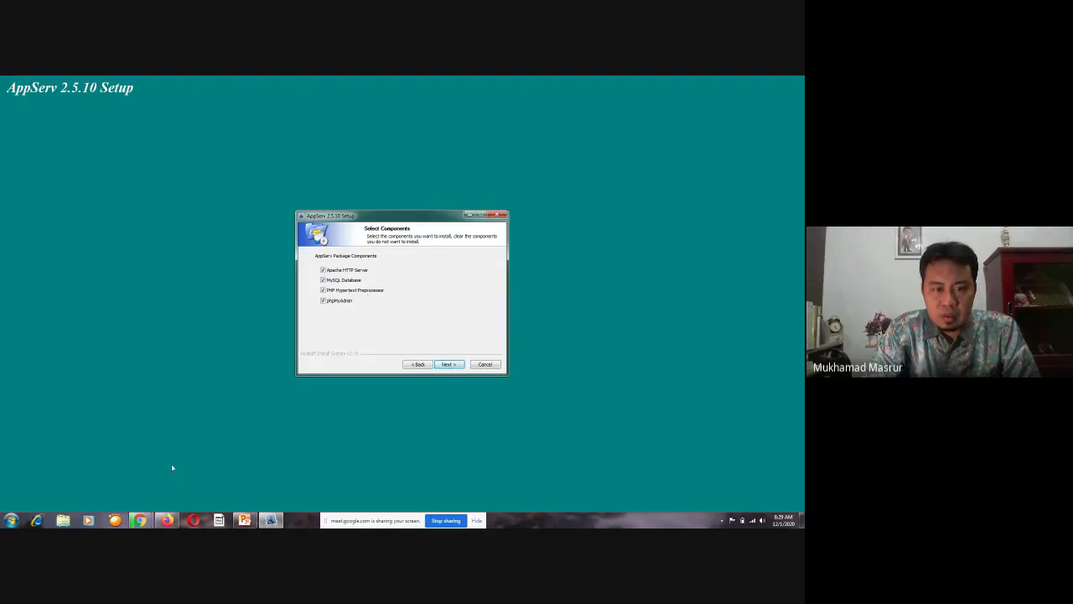
Admit the person waiting in the Meet call, then bring the AppServ setup back
{"action": "mouse_move", "coordinate": [140, 520]}
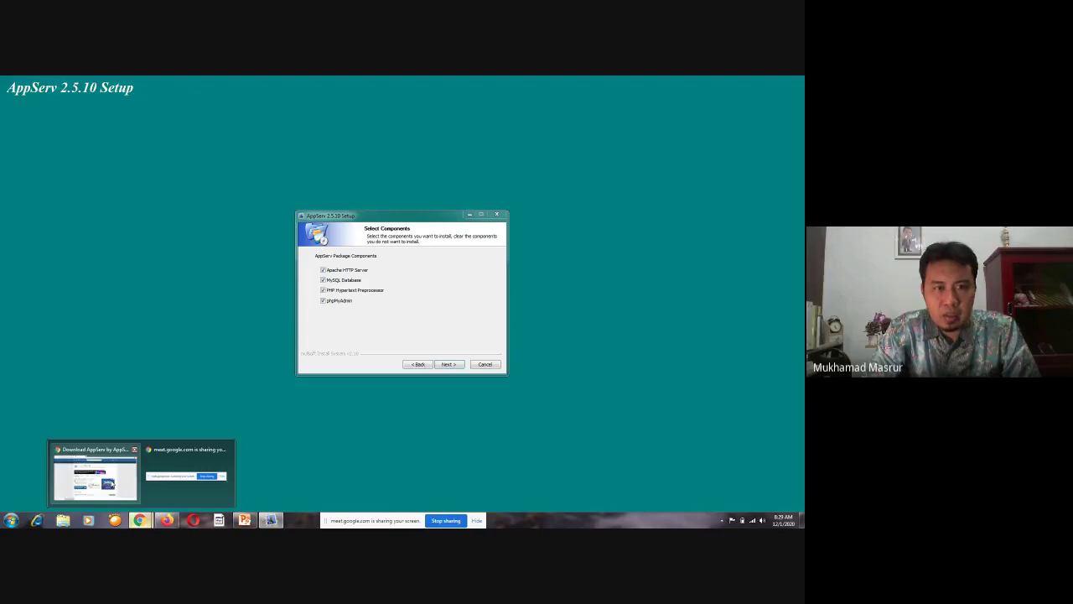
{"action": "left_click", "coordinate": [94, 474]}
{"action": "left_click", "coordinate": [34, 82]}
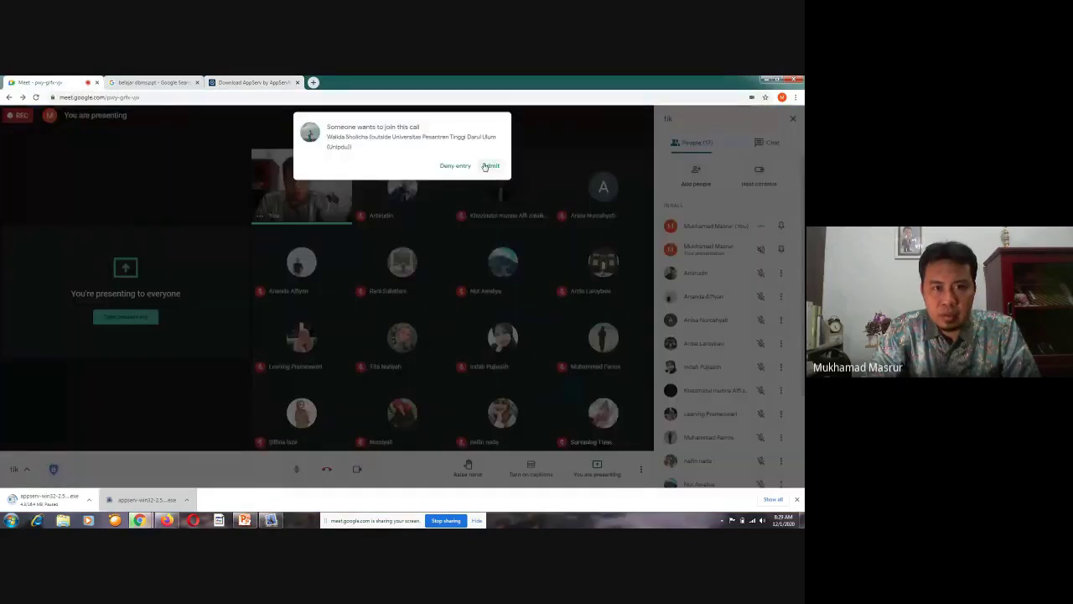
{"action": "left_click", "coordinate": [485, 166]}
{"action": "left_click", "coordinate": [271, 520]}
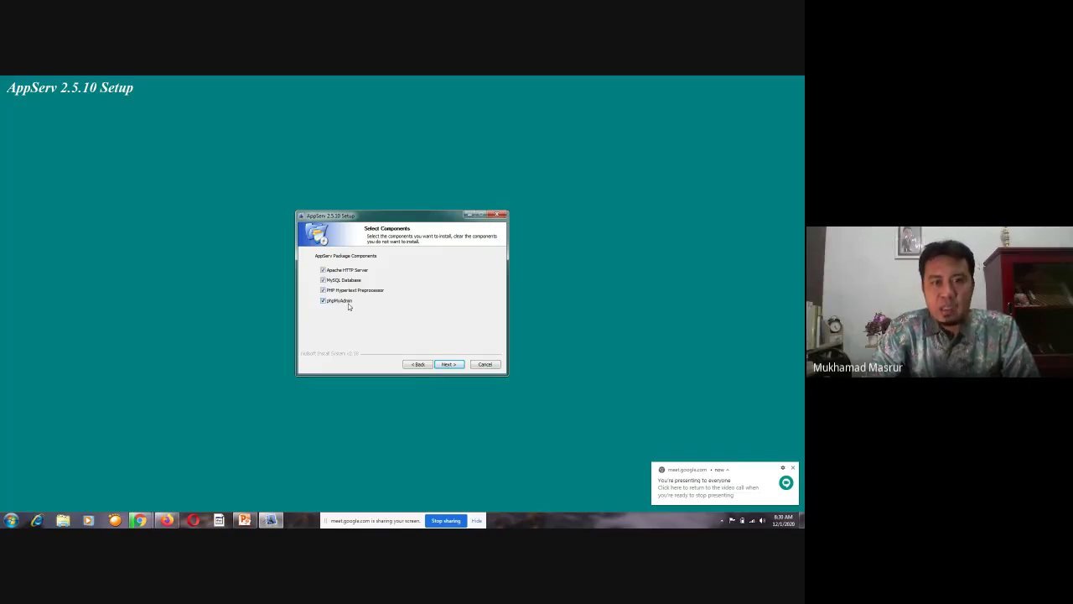
Set the Apache server name to localhost and enter the administrator's e-mail address
{"action": "left_click", "coordinate": [458, 366]}
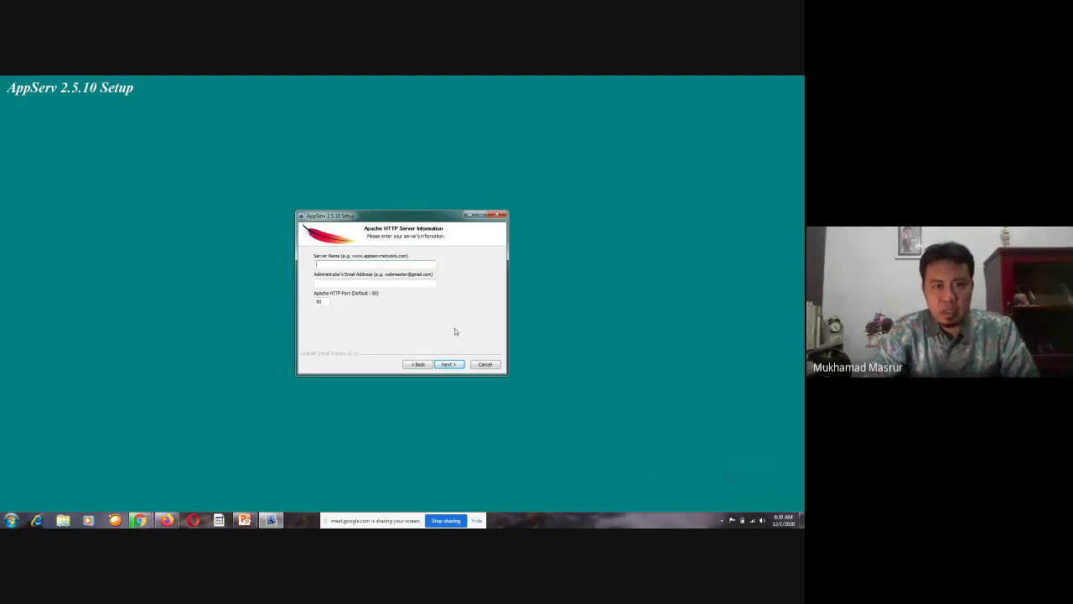
{"action": "key", "text": "Tab"}
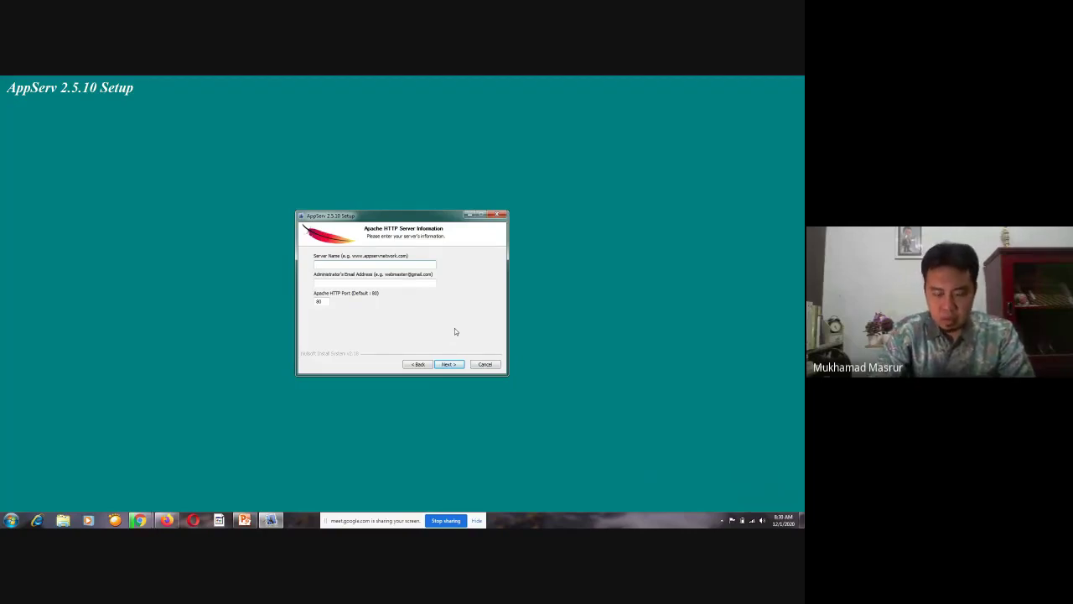
{"action": "type", "text": "localhost"}
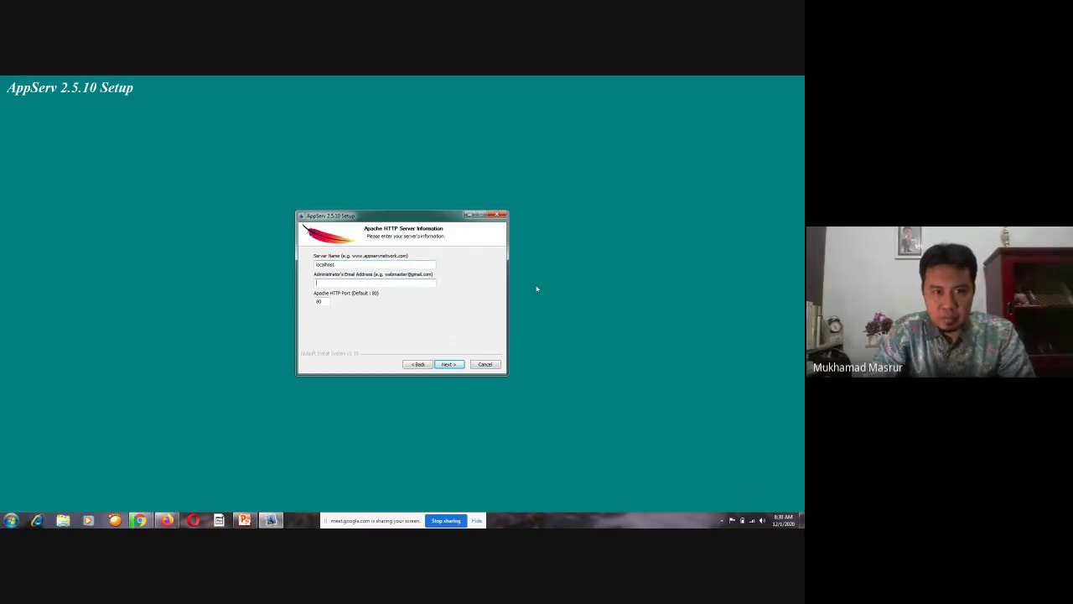
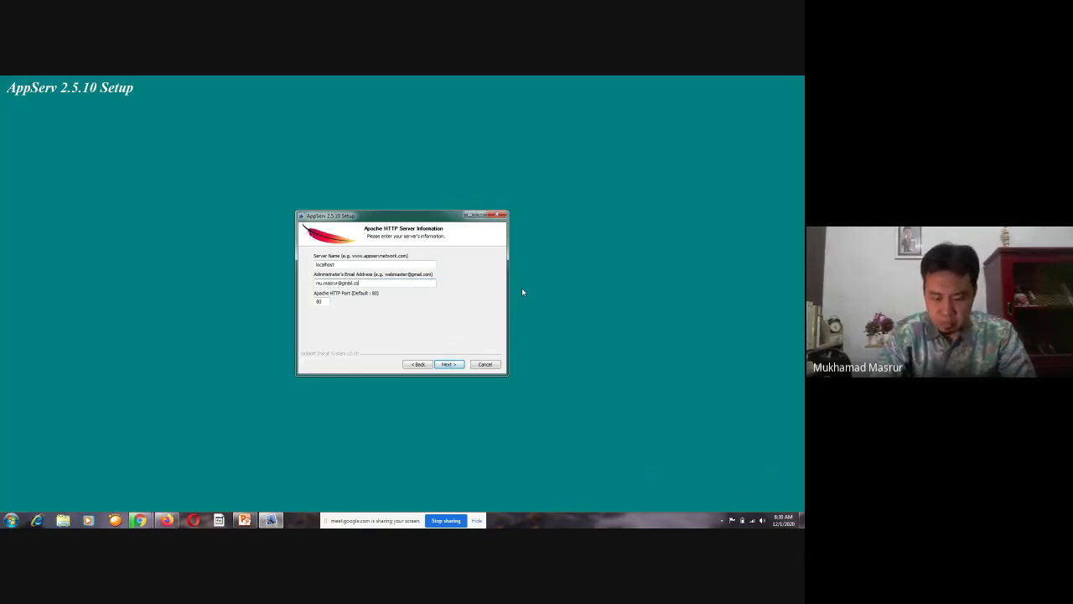
Admit the new Meet participant and return to the AppServ setup window
{"action": "left_click", "coordinate": [141, 519]}
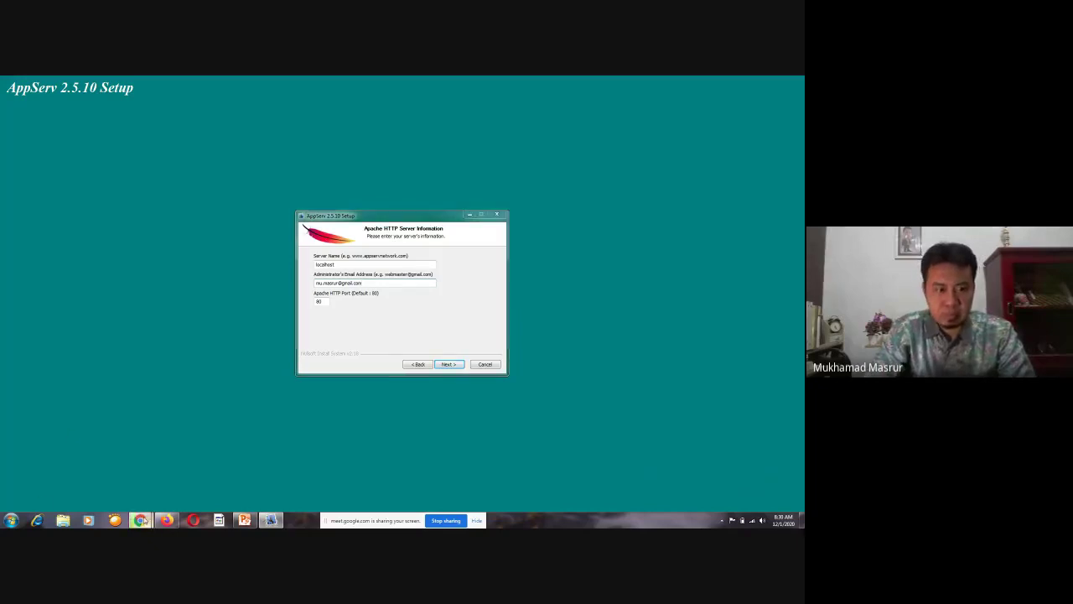
{"action": "mouse_move", "coordinate": [141, 520]}
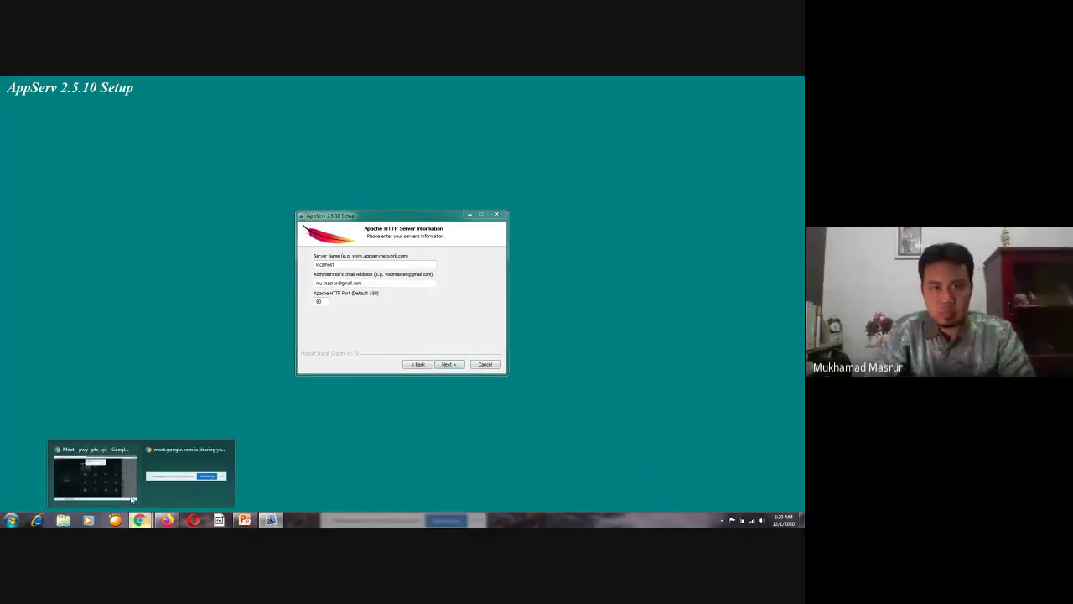
{"action": "left_click", "coordinate": [132, 500]}
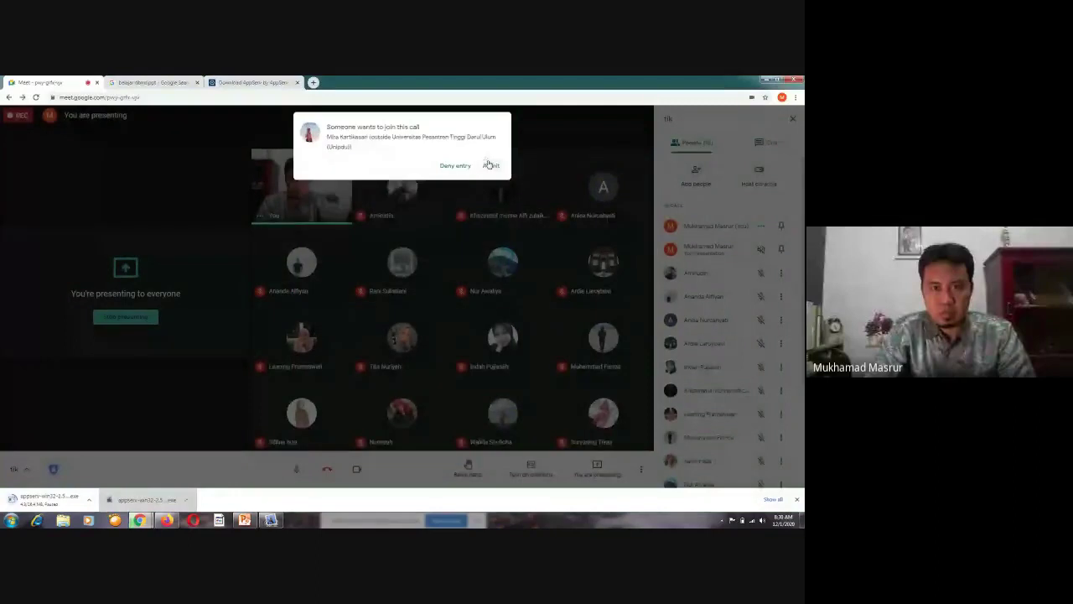
{"action": "left_click", "coordinate": [490, 166]}
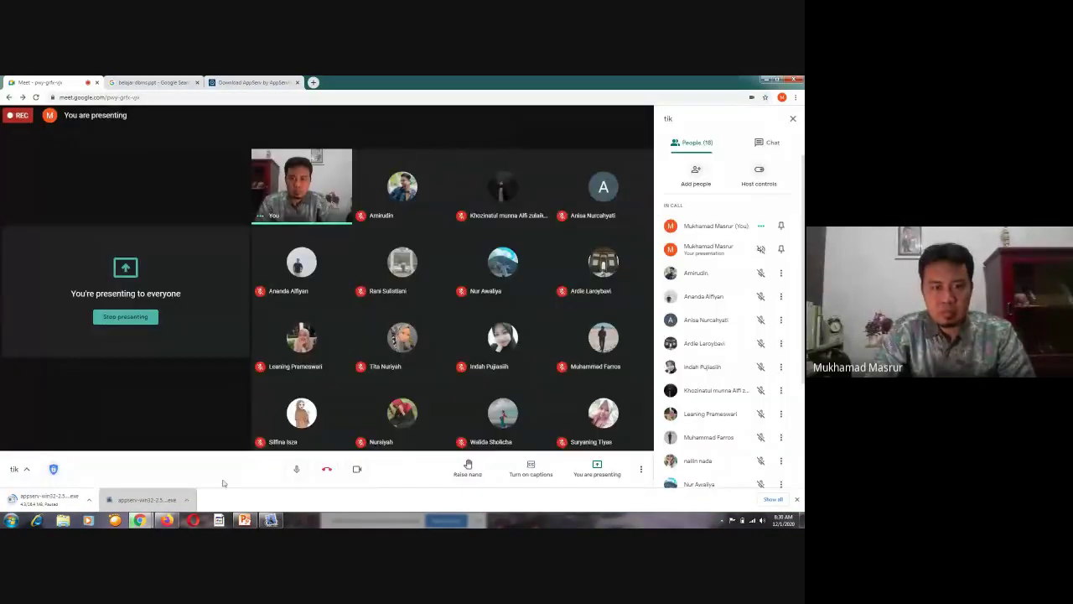
{"action": "left_click", "coordinate": [264, 520]}
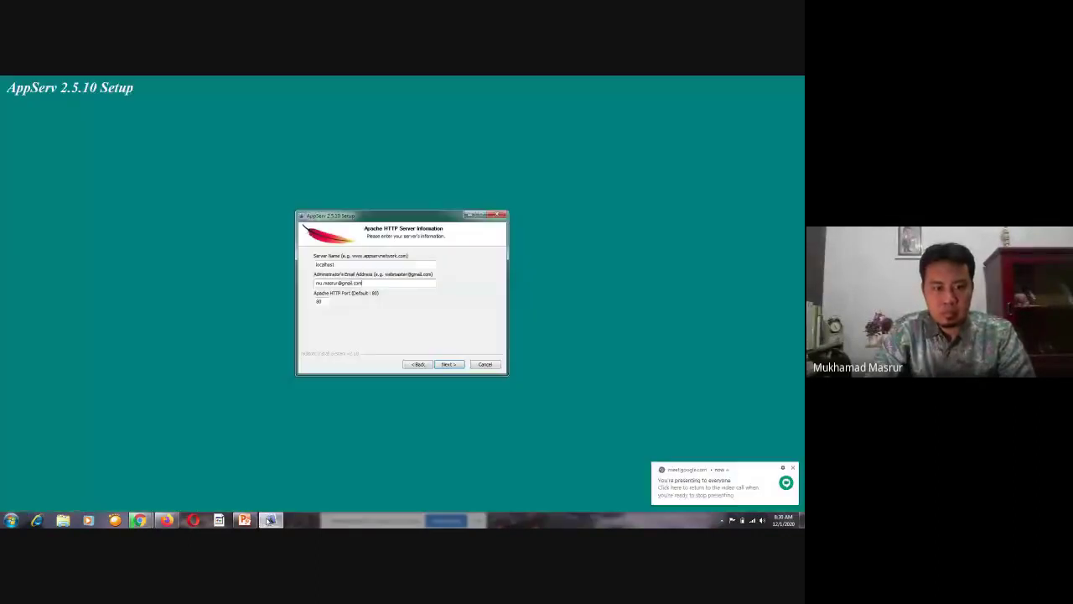
Enter and confirm the MySQL root password, enable InnoDB, and start the installation
{"action": "left_click", "coordinate": [450, 364]}
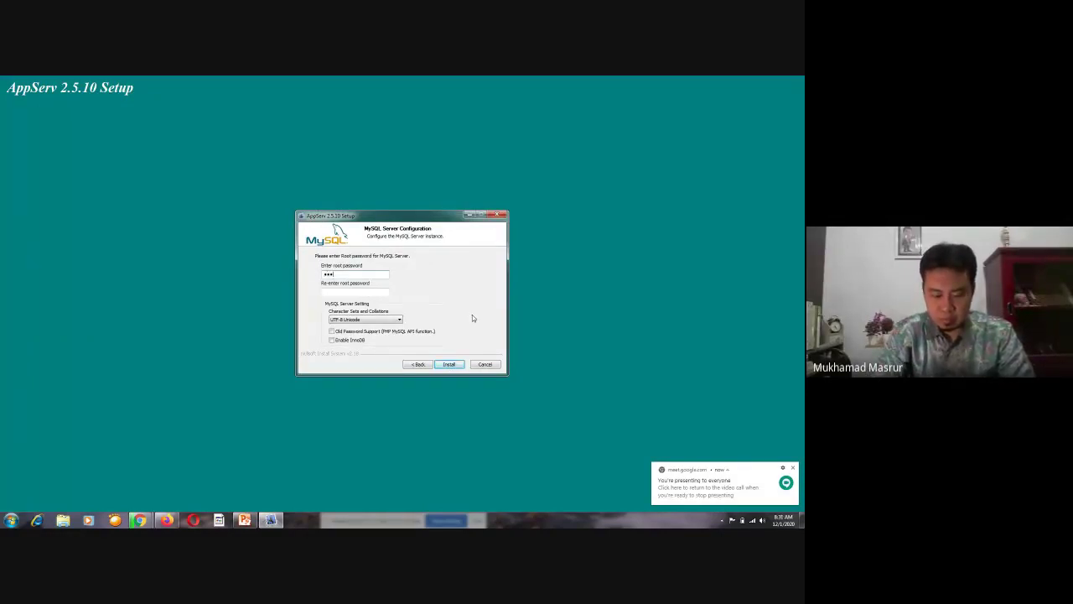
{"action": "type", "text": "45"}
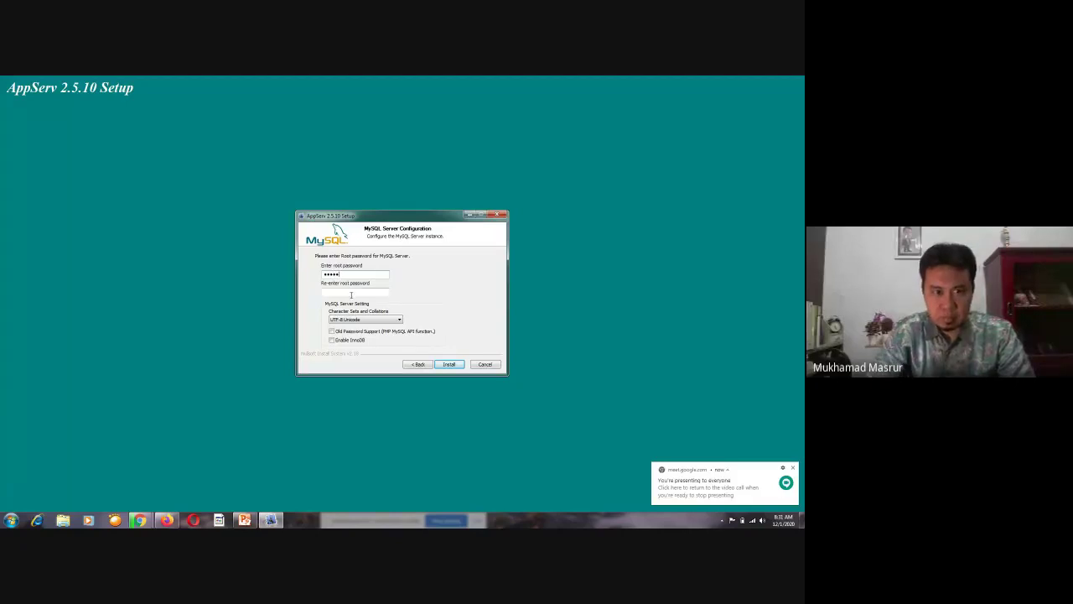
{"action": "left_click", "coordinate": [352, 292]}
{"action": "type", "text": "1"}
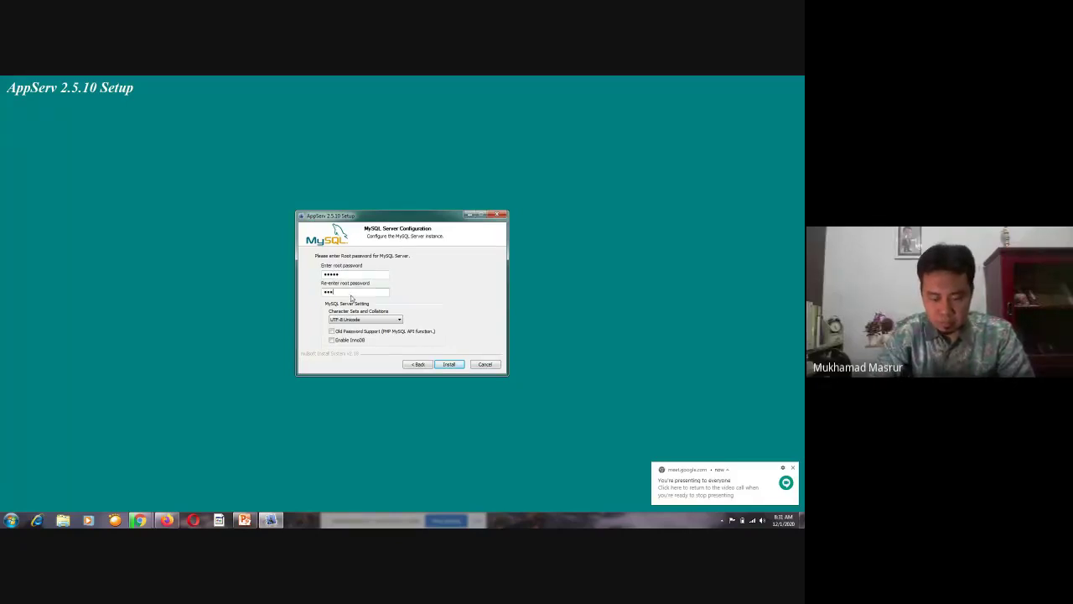
{"action": "type", "text": "2345"}
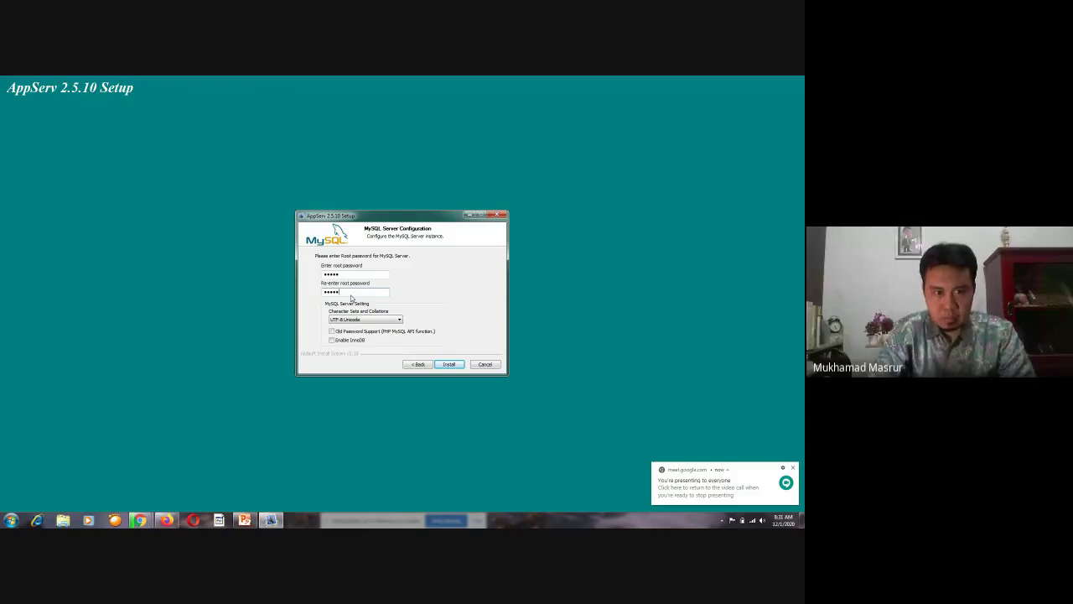
{"action": "left_click", "coordinate": [332, 340]}
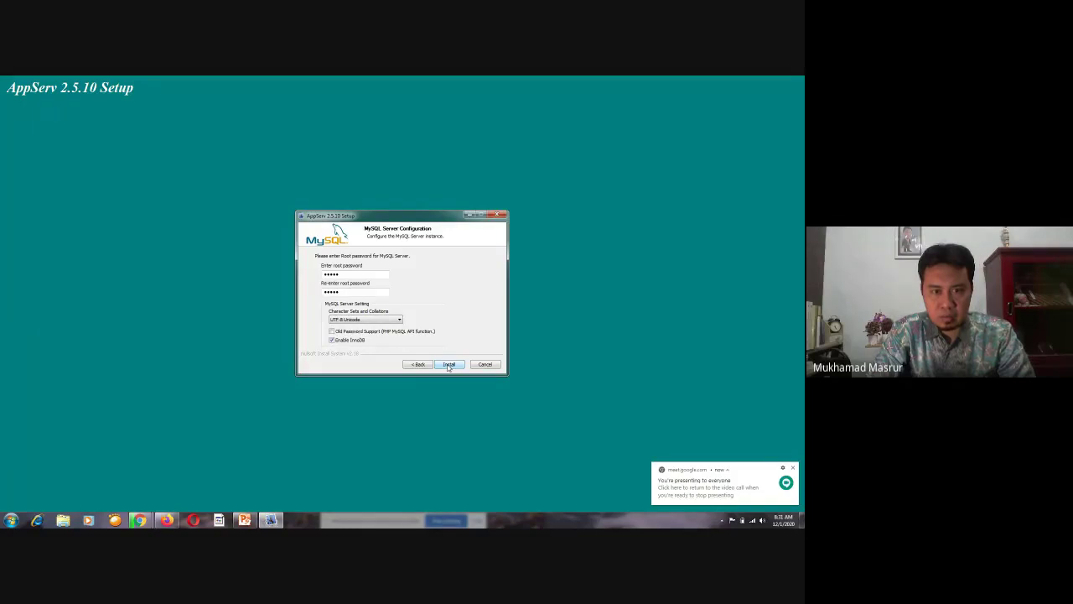
{"action": "left_click", "coordinate": [449, 365]}
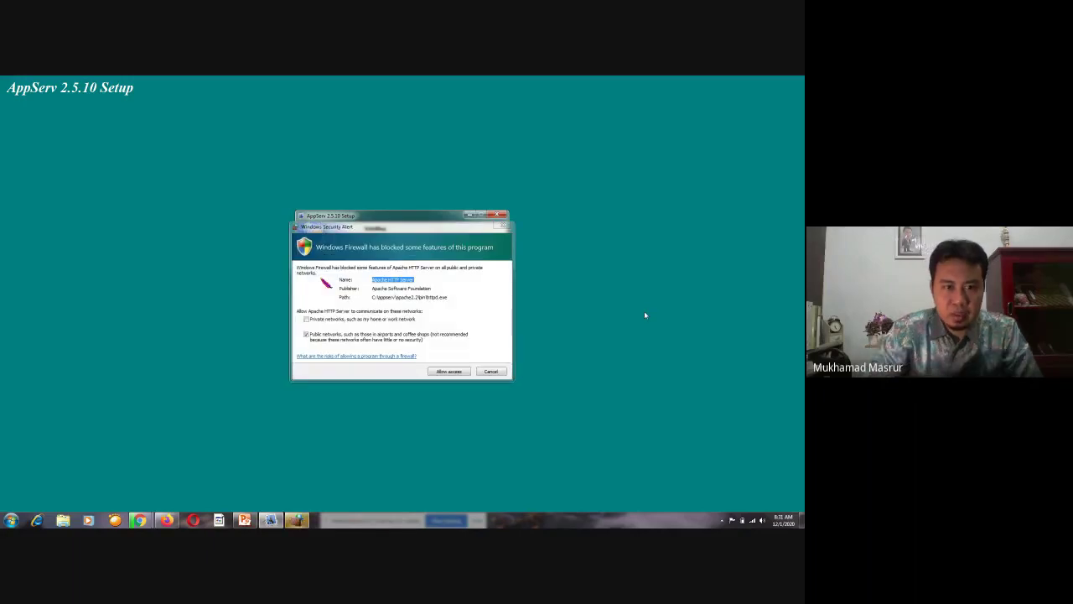
Allow Apache HTTP Server through the Windows Firewall so installation can finish
{"action": "left_click", "coordinate": [449, 374]}
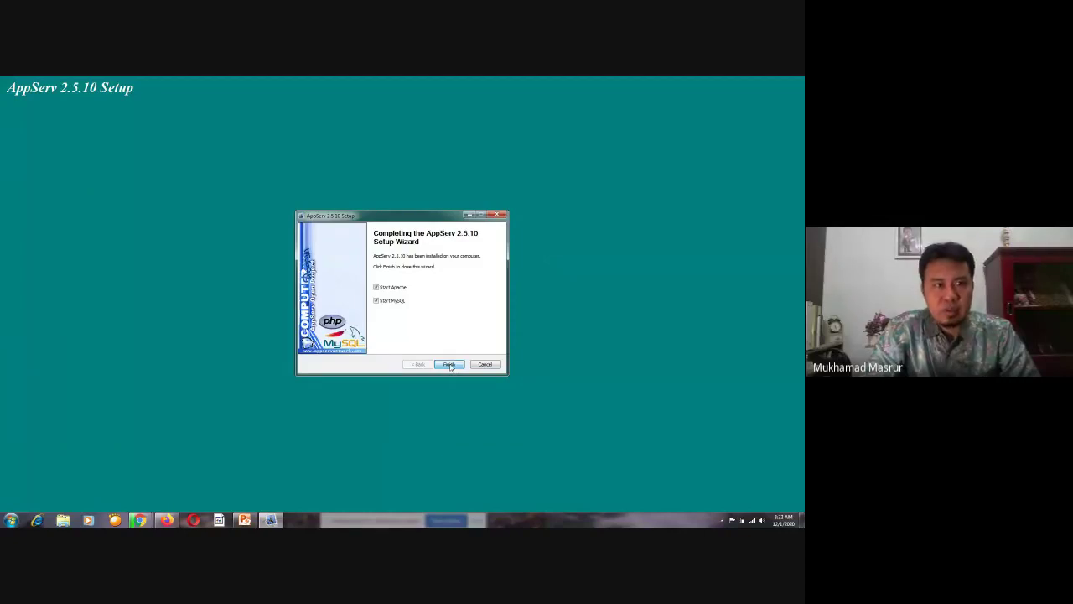
Finish the AppServ setup wizard and open a new Chrome tab
{"action": "left_click", "coordinate": [449, 365]}
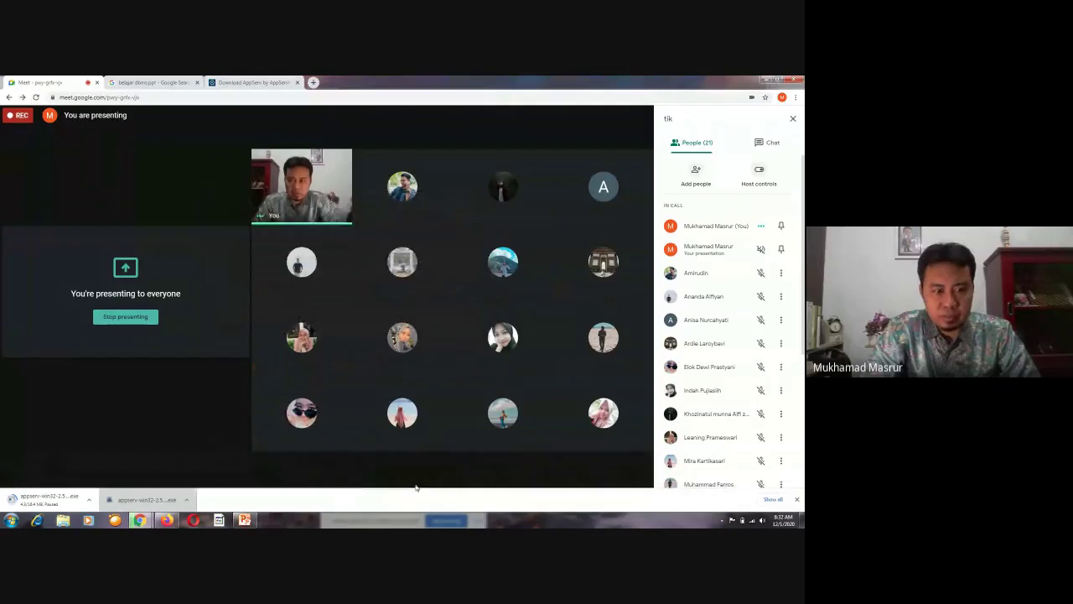
{"action": "left_click", "coordinate": [313, 82]}
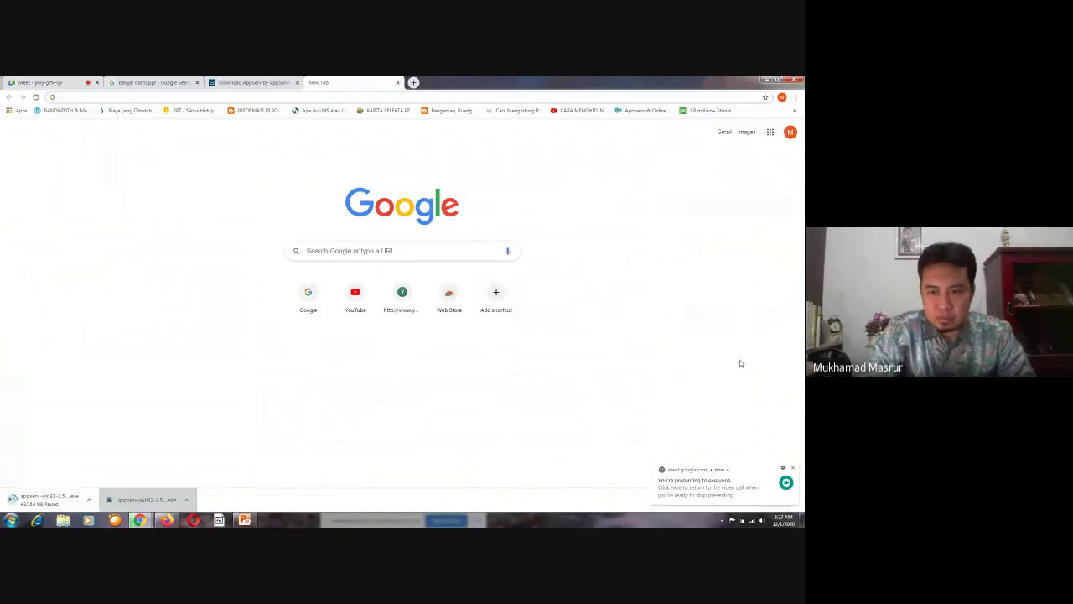
Dismiss the sharing notification and downloads bar, then load localhost in the new tab
{"action": "left_click", "coordinate": [793, 469]}
{"action": "left_click", "coordinate": [796, 500]}
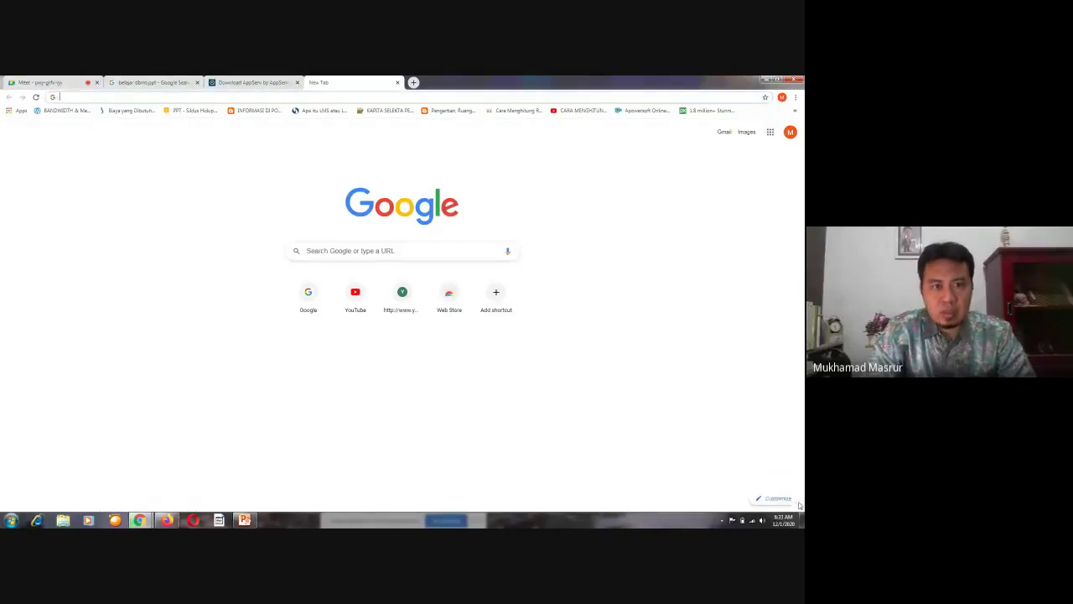
{"action": "left_click", "coordinate": [311, 96]}
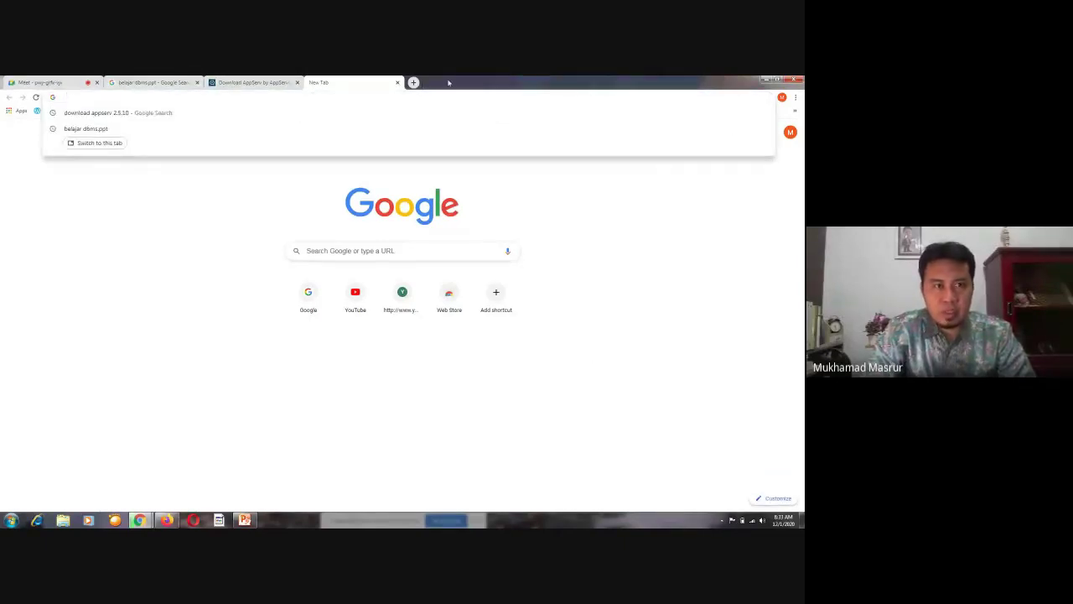
{"action": "type", "text": "local"}
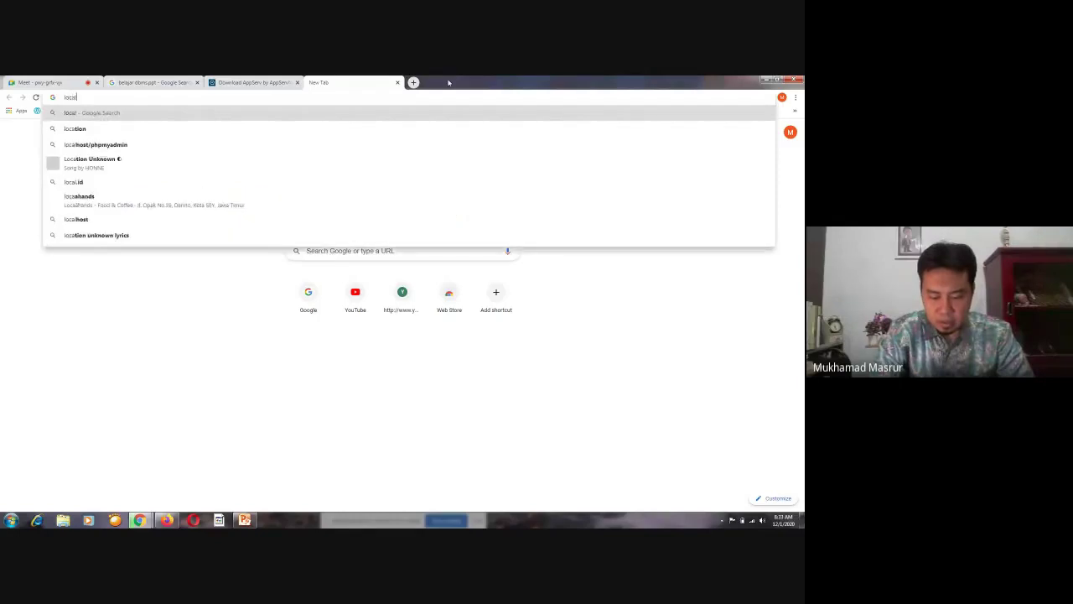
{"action": "type", "text": "hos"}
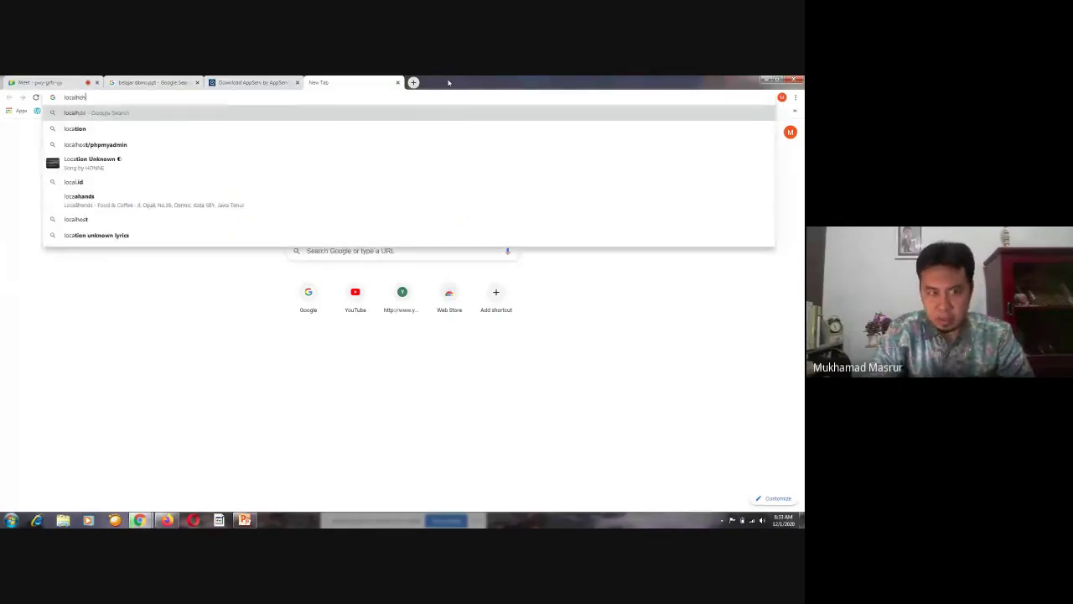
{"action": "type", "text": "t"}
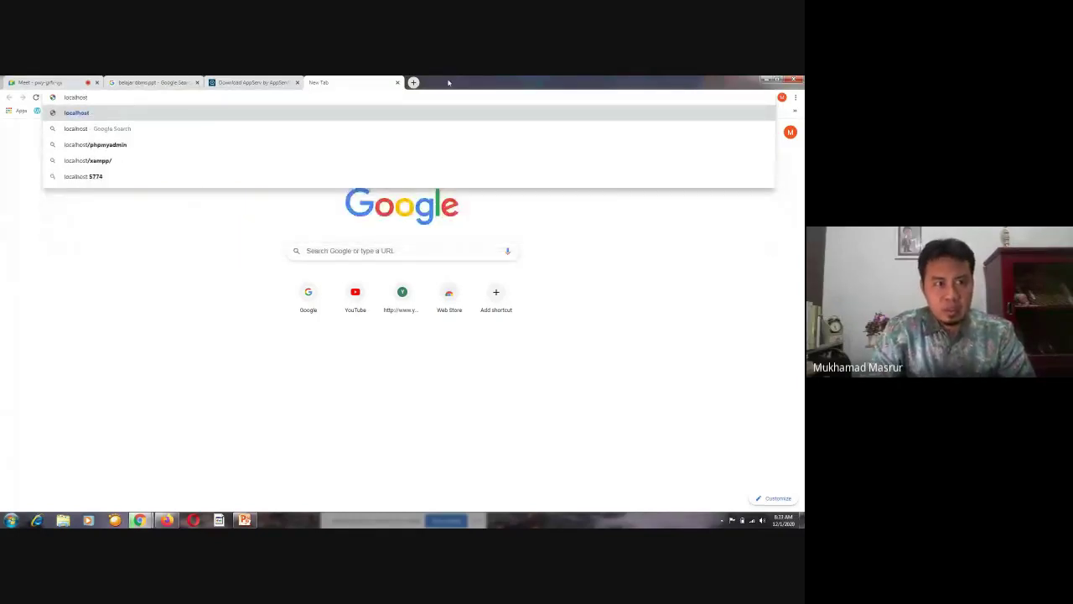
{"action": "key", "text": "Return"}
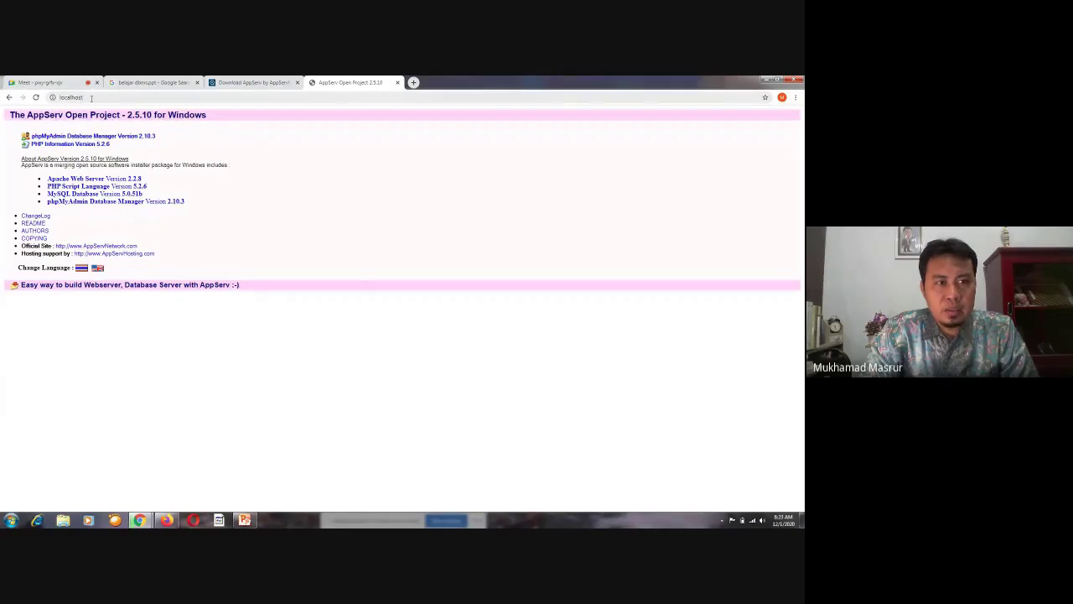
Open the phpMyAdmin Database Manager link from the AppServ localhost page
{"action": "left_click", "coordinate": [90, 98]}
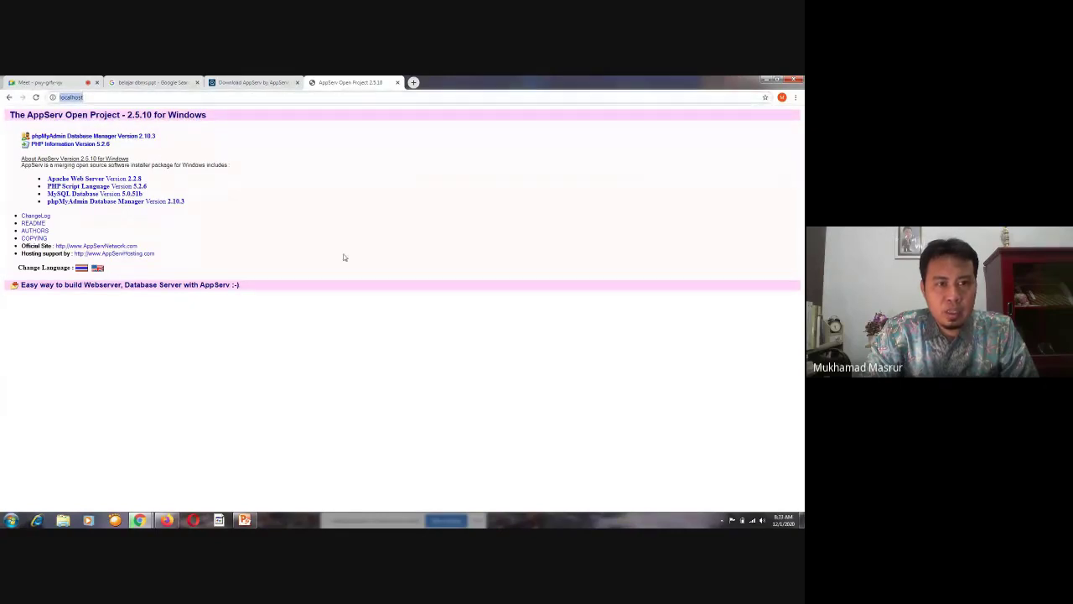
{"action": "left_click", "coordinate": [347, 379]}
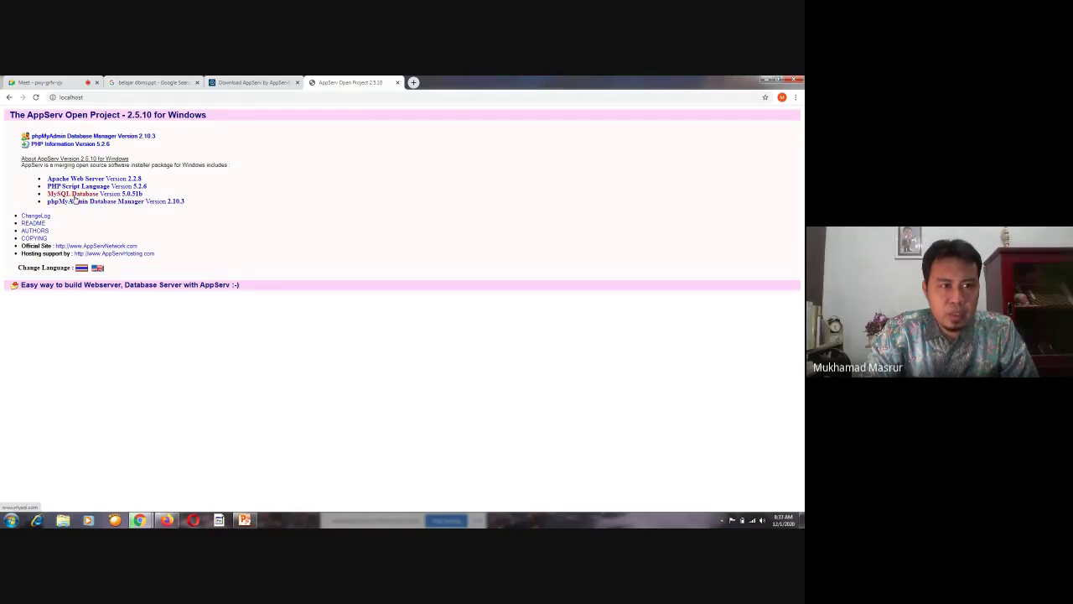
{"action": "left_click", "coordinate": [96, 138]}
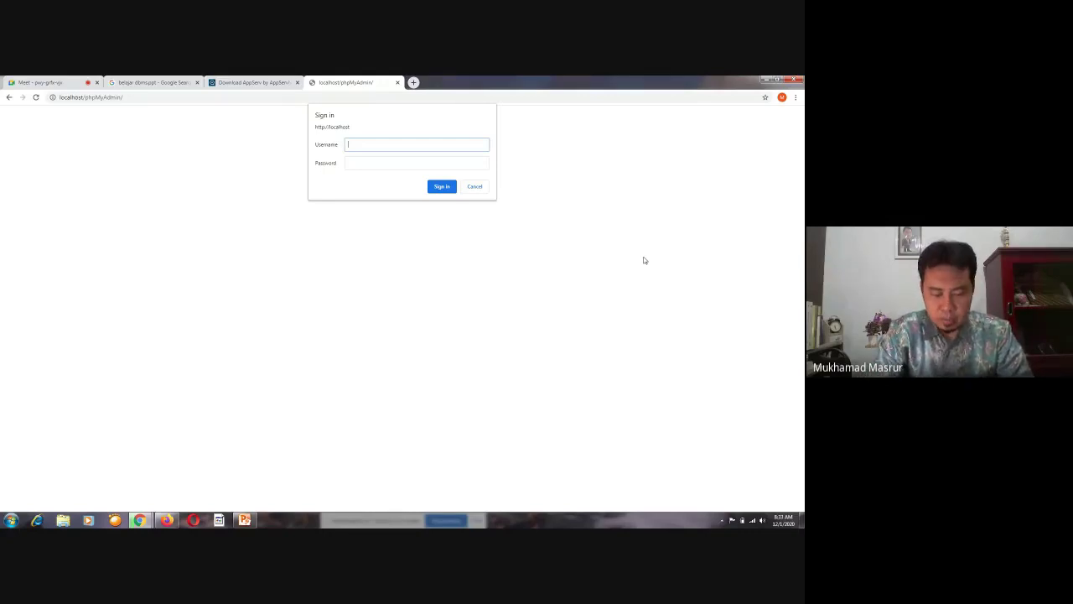
Sign in to phpMyAdmin with username root and the MySQL root password
{"action": "type", "text": "root"}
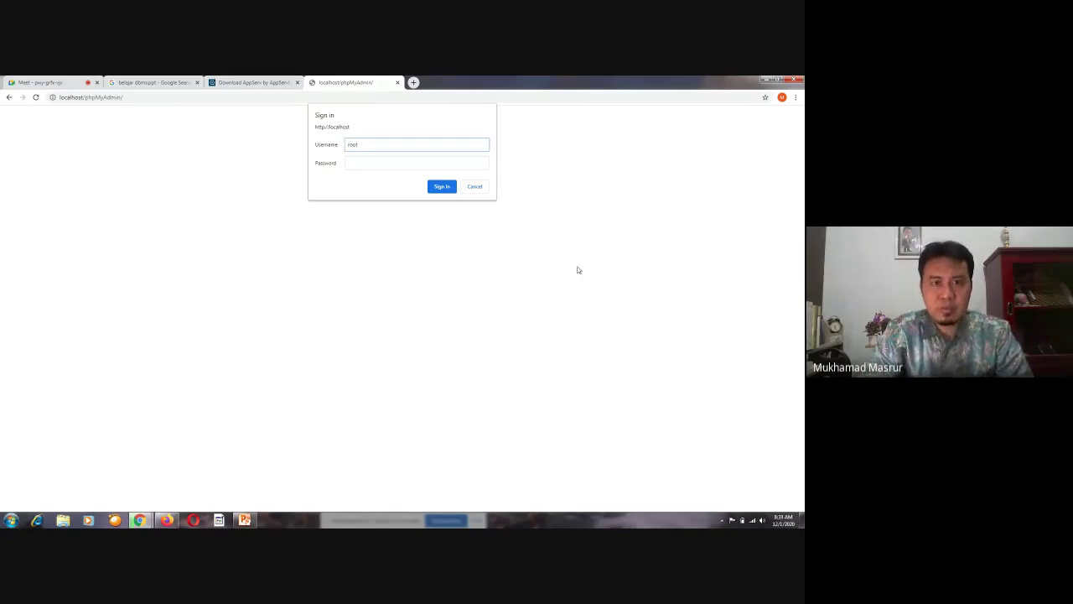
{"action": "left_click", "coordinate": [405, 162]}
{"action": "type", "text": "••"}
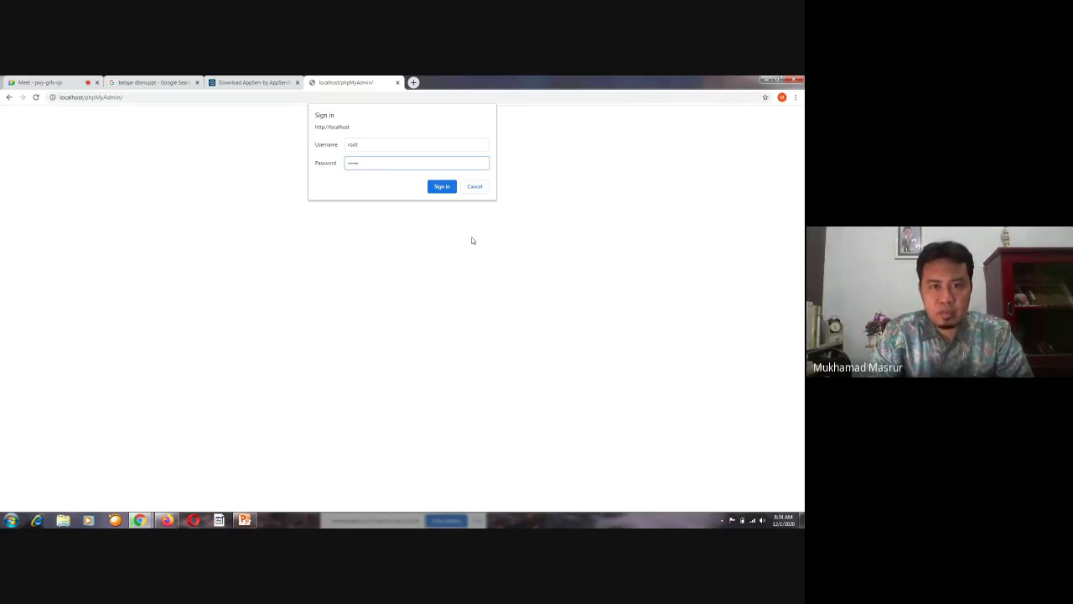
{"action": "left_click", "coordinate": [444, 190]}
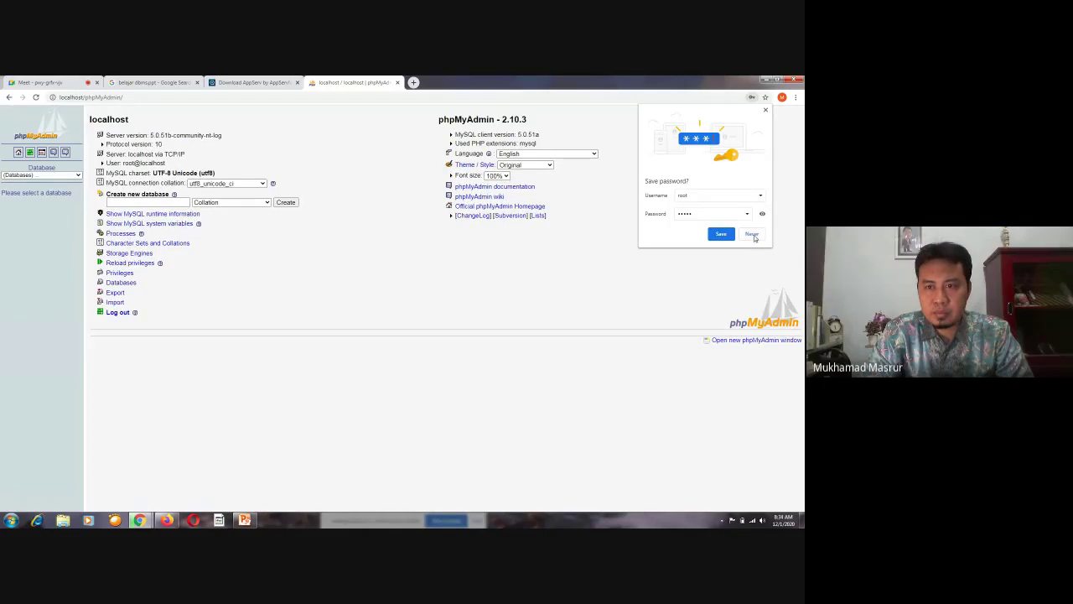
Choose Never on Chrome's save-password prompt for the phpMyAdmin root login
{"action": "left_click", "coordinate": [752, 235]}
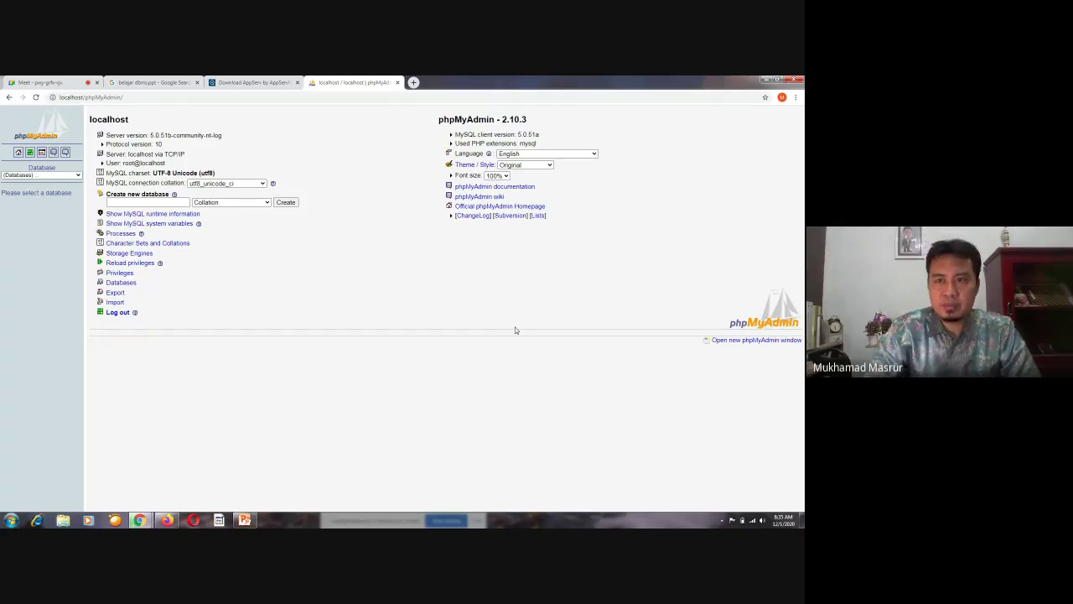
Zoom the phpMyAdmin home page in Chrome from 100% to 150%
{"action": "left_click", "coordinate": [795, 97]}
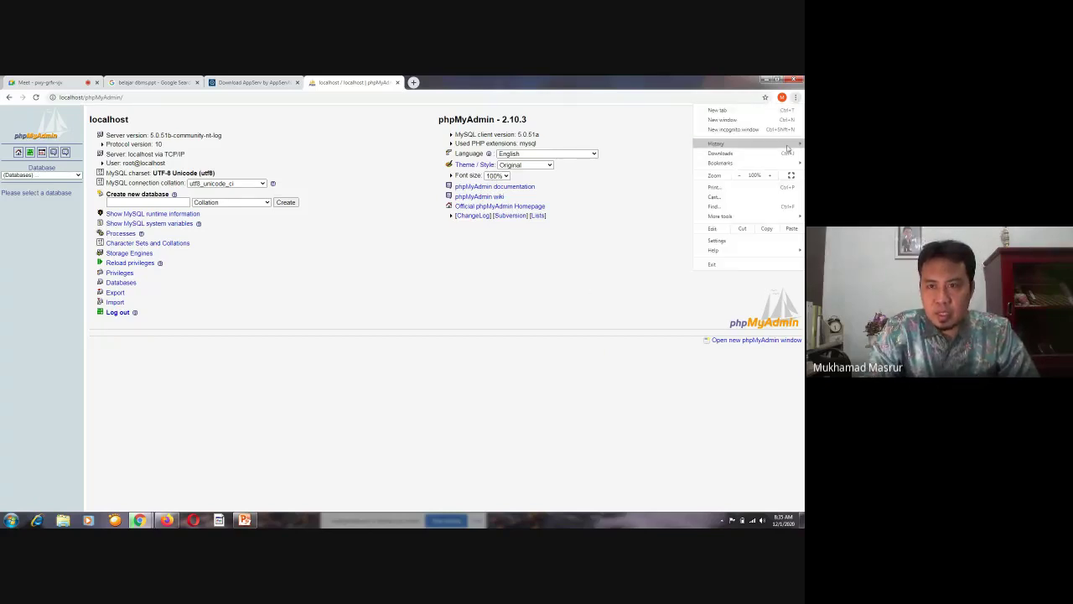
{"action": "left_click", "coordinate": [771, 176]}
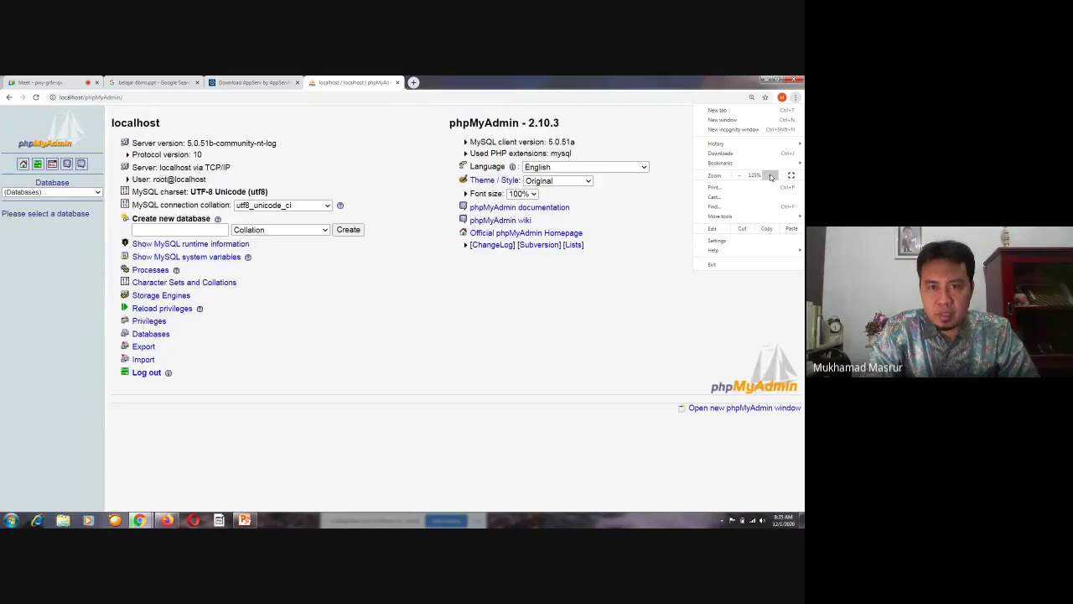
{"action": "left_click", "coordinate": [771, 176]}
{"action": "left_click", "coordinate": [691, 386]}
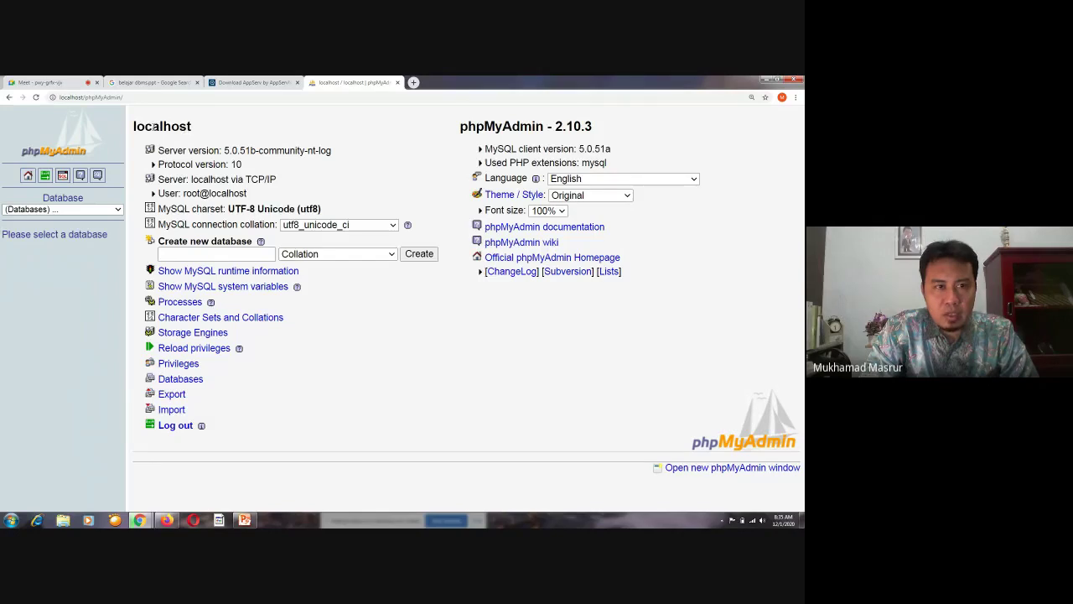
{"action": "left_click_drag", "start_coordinate": [135, 125], "coordinate": [250, 145]}
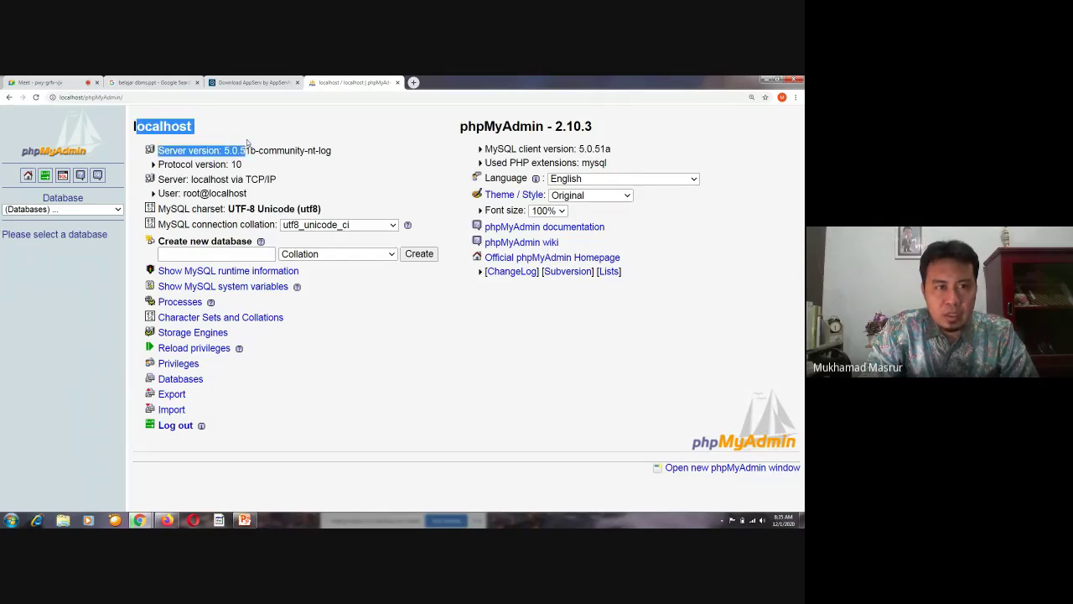
{"action": "left_click", "coordinate": [316, 170]}
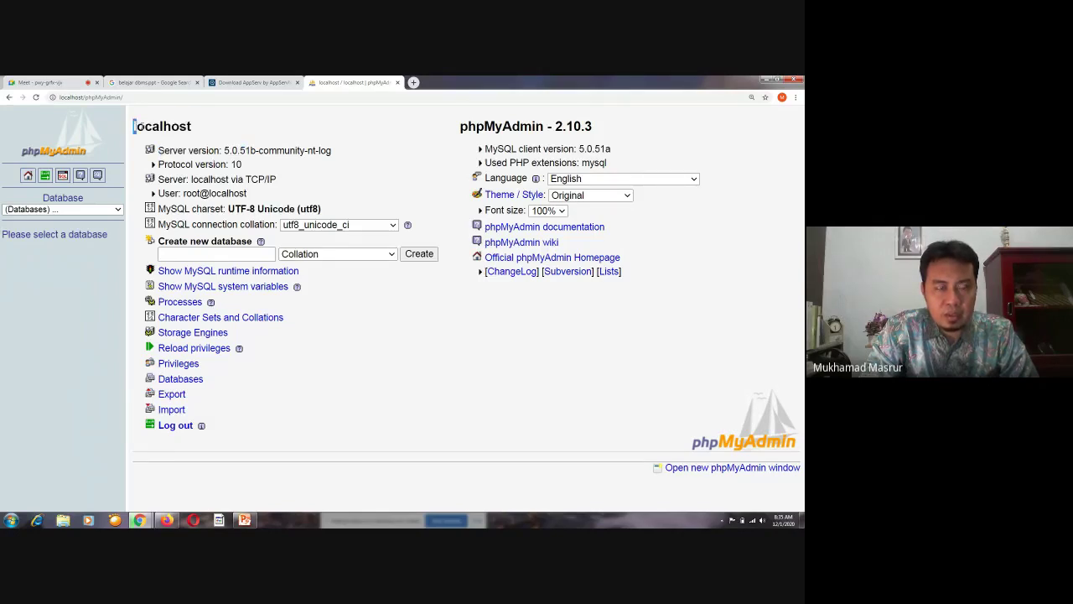
{"action": "left_click_drag", "start_coordinate": [134, 126], "coordinate": [287, 179]}
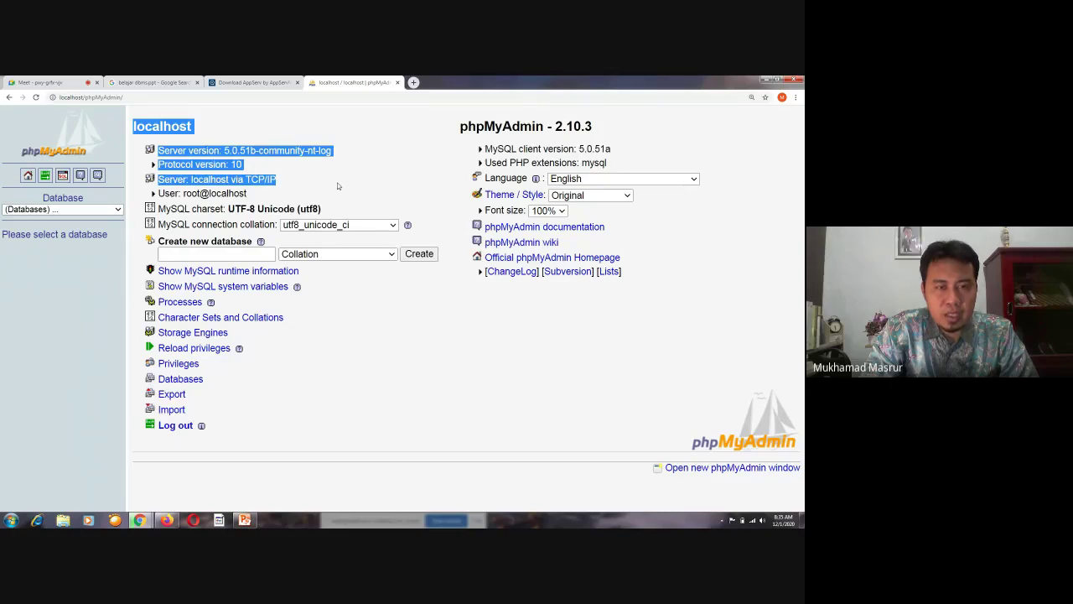
{"action": "left_click", "coordinate": [422, 490]}
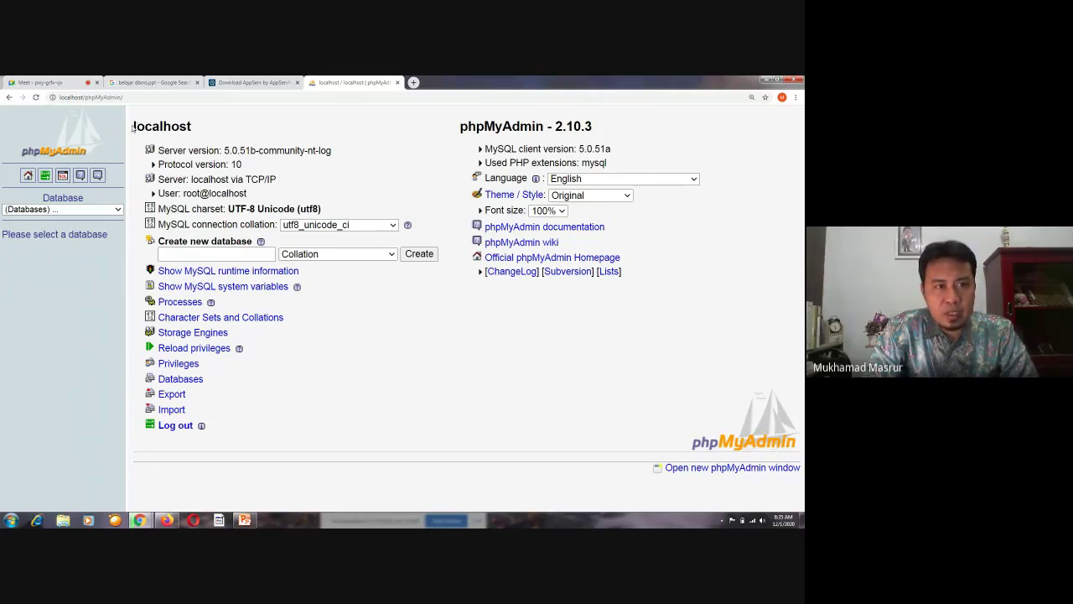
{"action": "left_click_drag", "start_coordinate": [132, 125], "coordinate": [213, 128]}
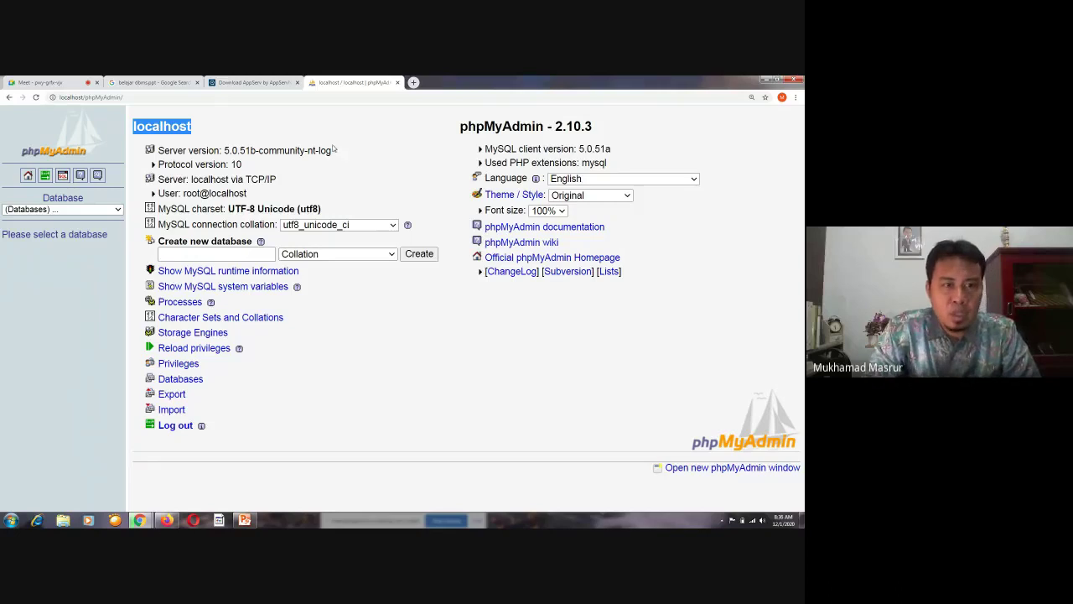
{"action": "left_click_drag", "start_coordinate": [157, 150], "coordinate": [217, 151]}
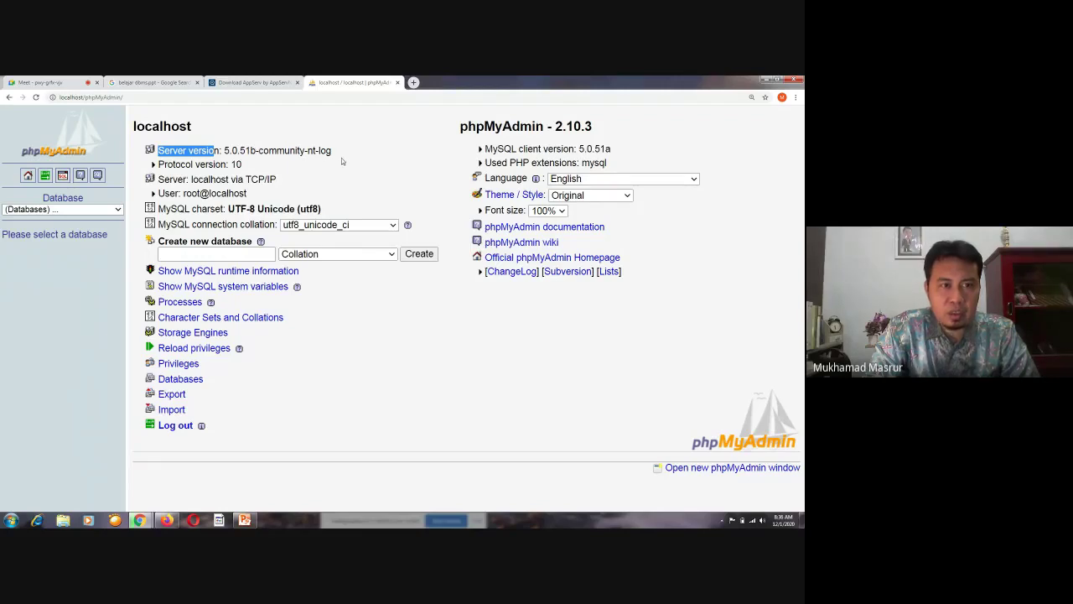
{"action": "left_click", "coordinate": [336, 164]}
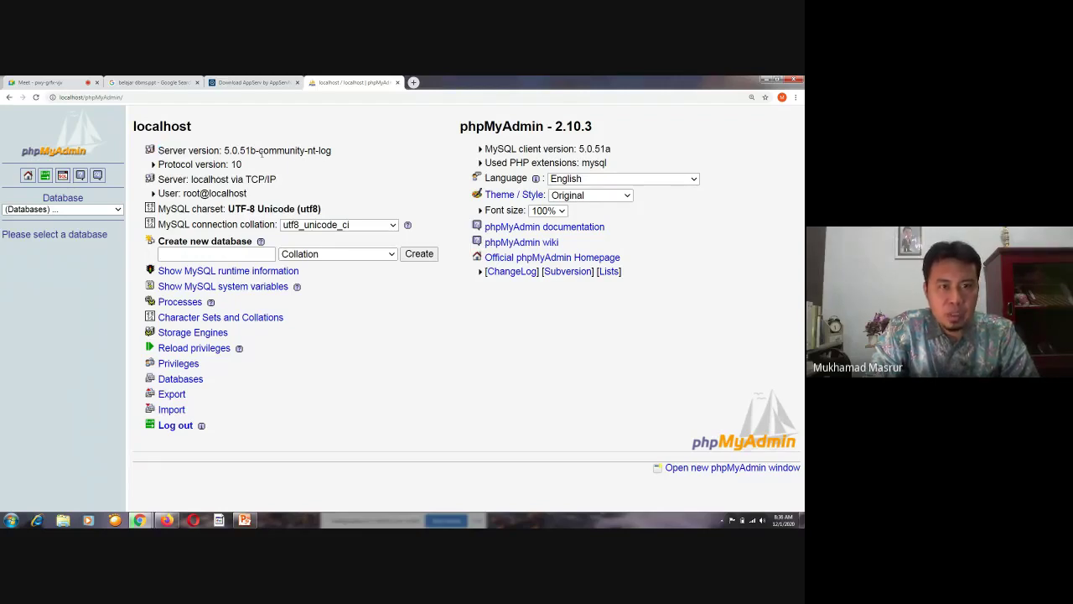
{"action": "left_click_drag", "start_coordinate": [221, 150], "coordinate": [339, 152]}
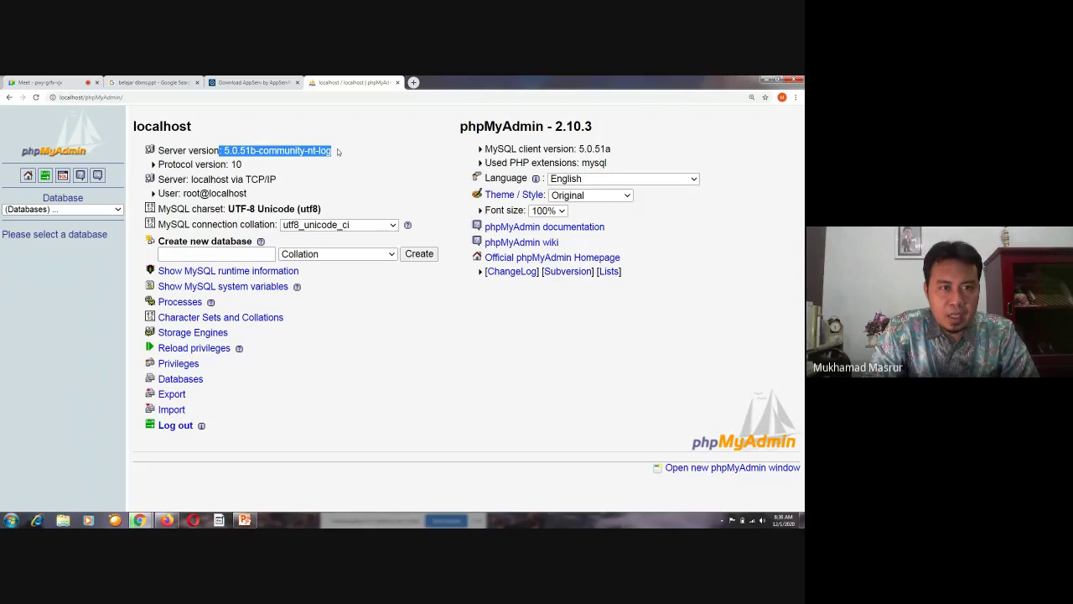
{"action": "left_click", "coordinate": [189, 167]}
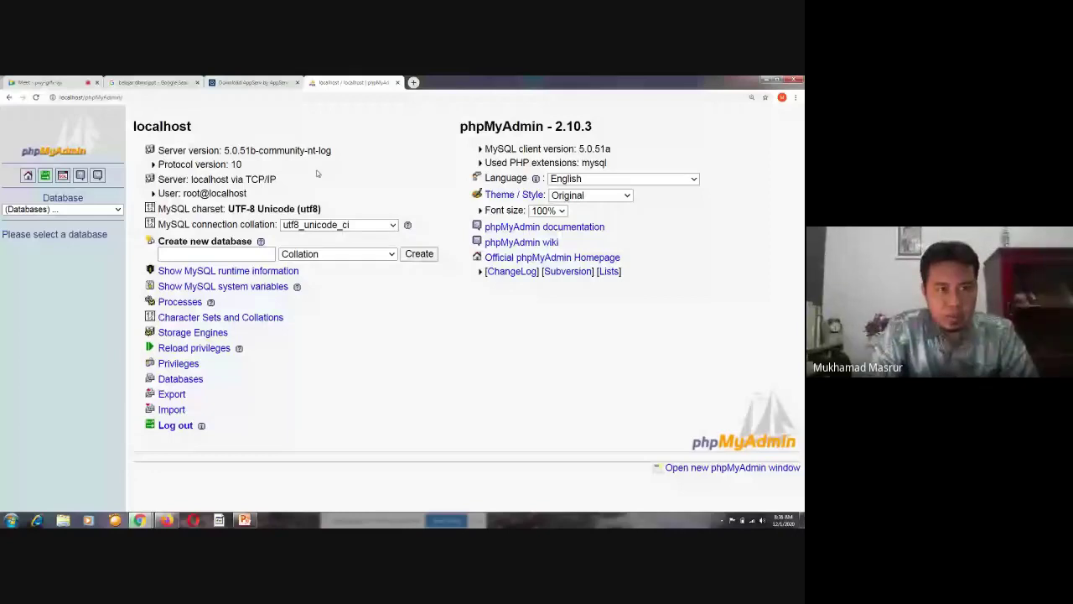
Highlight and clear TCP/IP on the Server line several times, then show the wireless network list
{"action": "left_click_drag", "start_coordinate": [244, 180], "coordinate": [278, 180]}
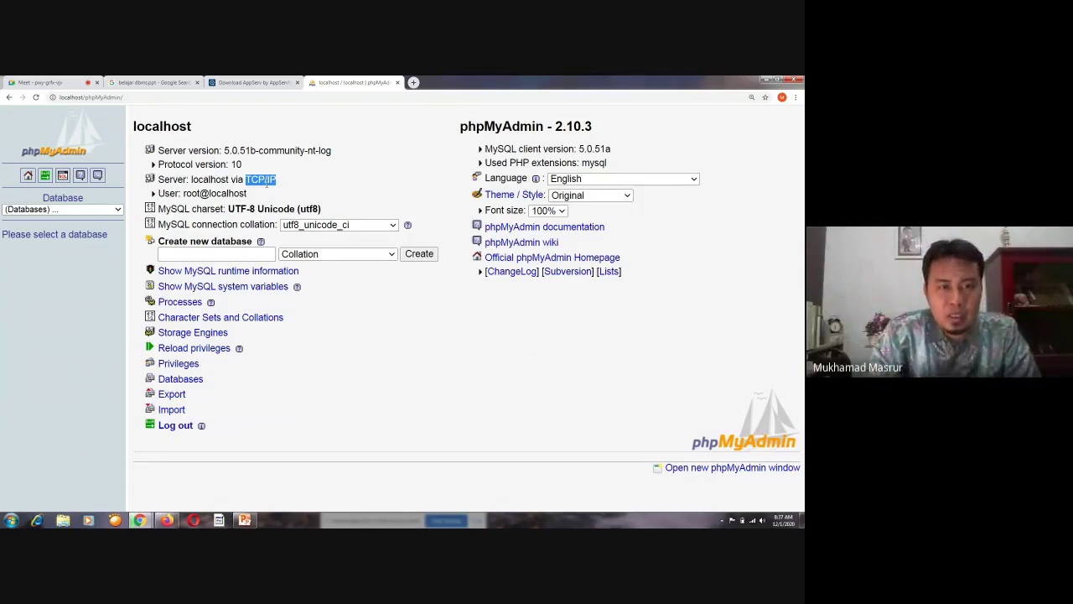
{"action": "left_click", "coordinate": [278, 184]}
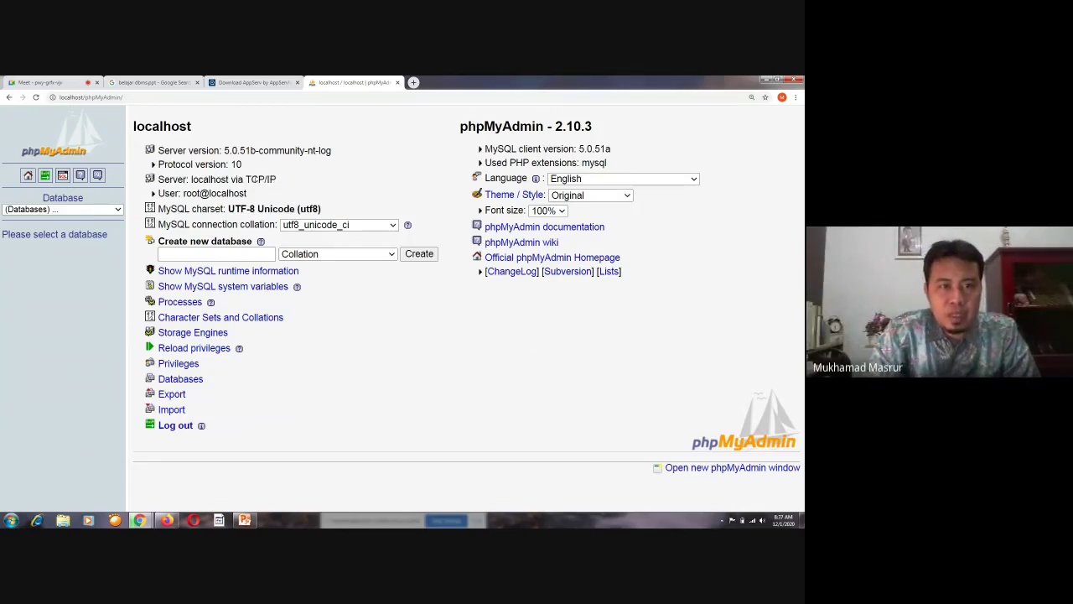
{"action": "left_click_drag", "start_coordinate": [245, 180], "coordinate": [284, 181]}
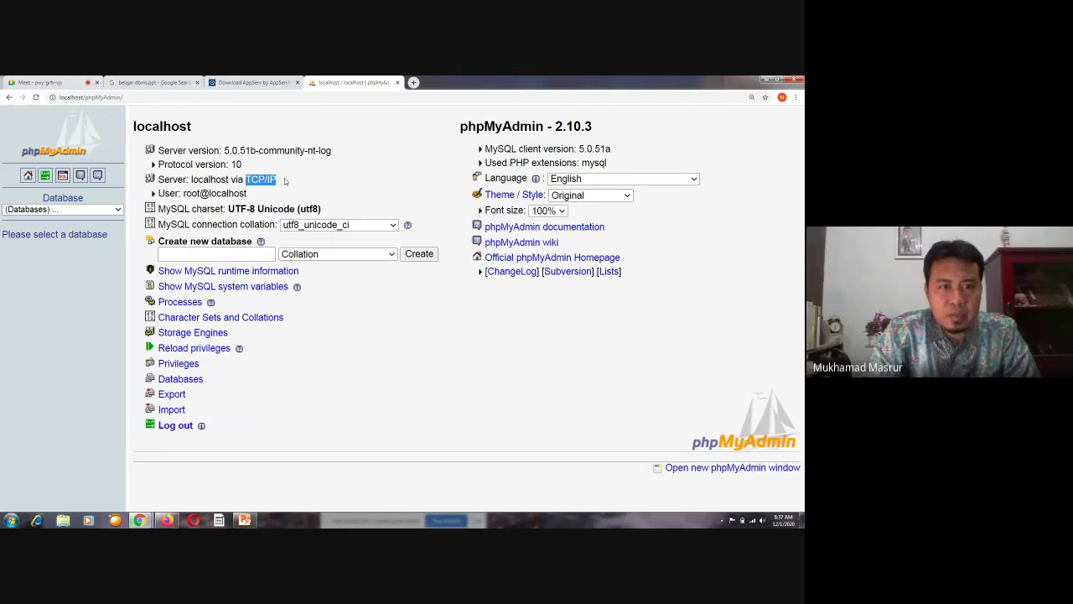
{"action": "left_click", "coordinate": [377, 366]}
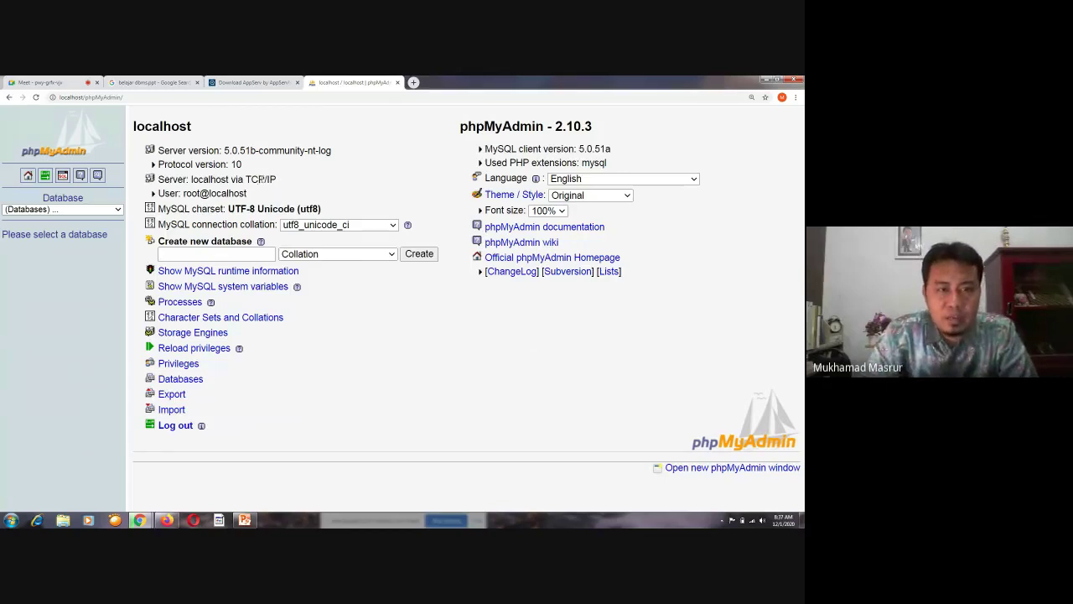
{"action": "left_click_drag", "start_coordinate": [266, 179], "coordinate": [277, 180]}
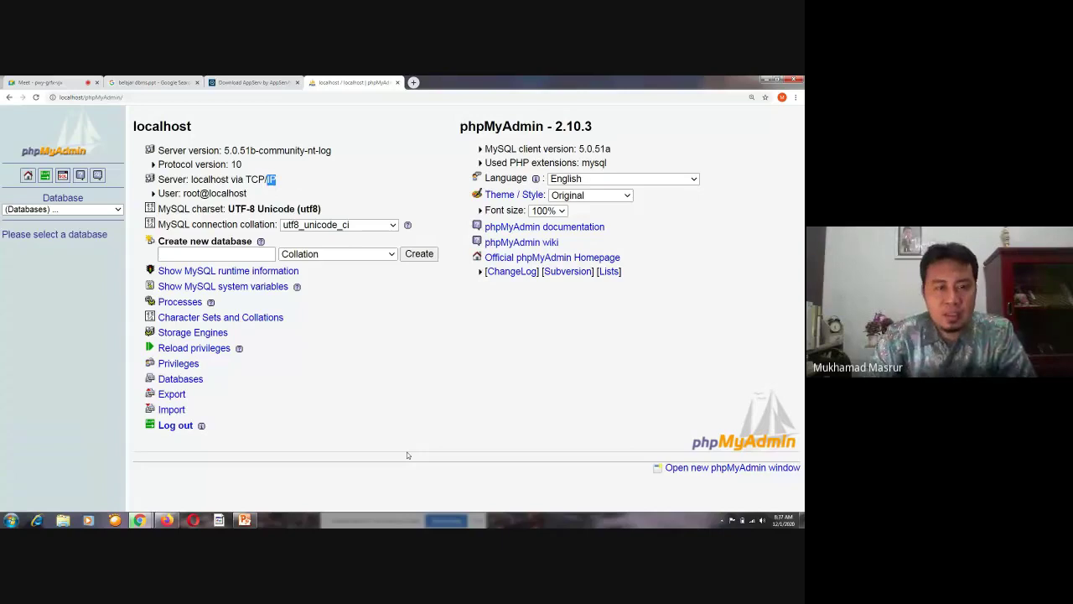
{"action": "left_click", "coordinate": [469, 435]}
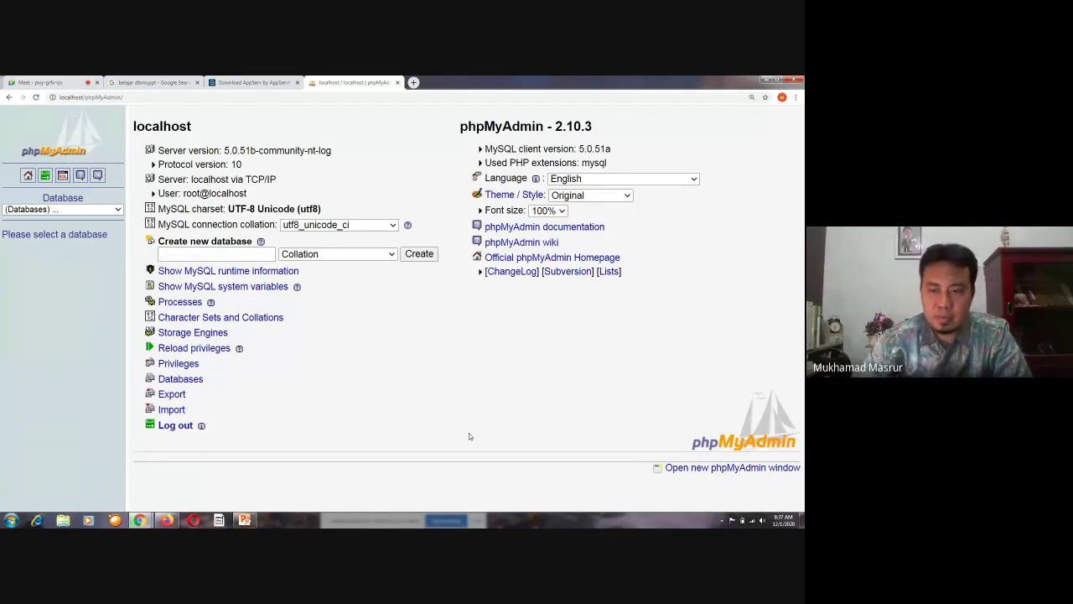
{"action": "left_click", "coordinate": [753, 521]}
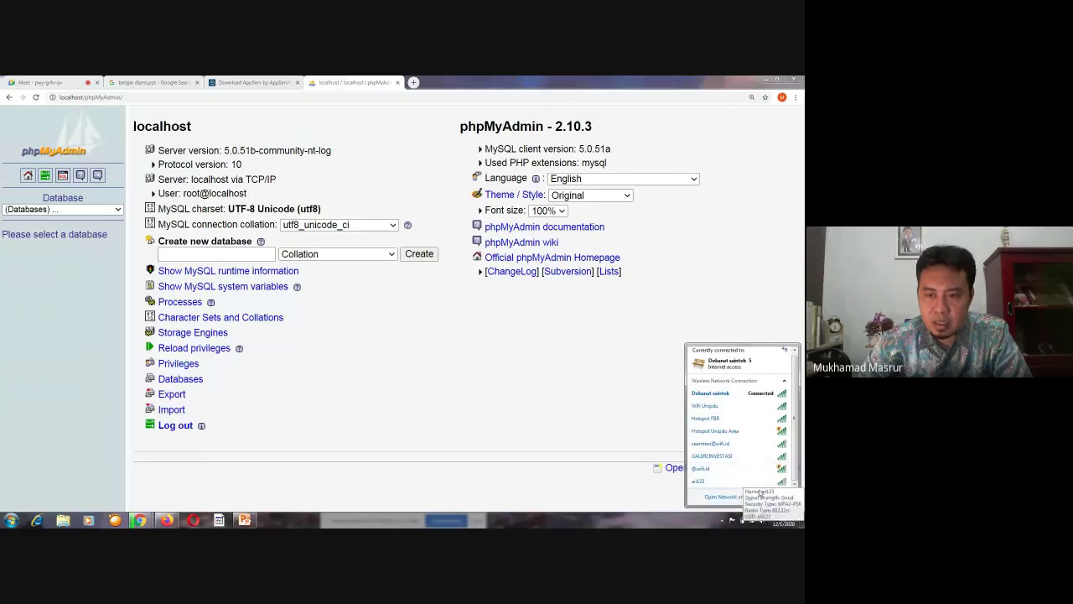
Open the Network and Sharing Center from the tray network icon's right-click menu
{"action": "left_click", "coordinate": [753, 521]}
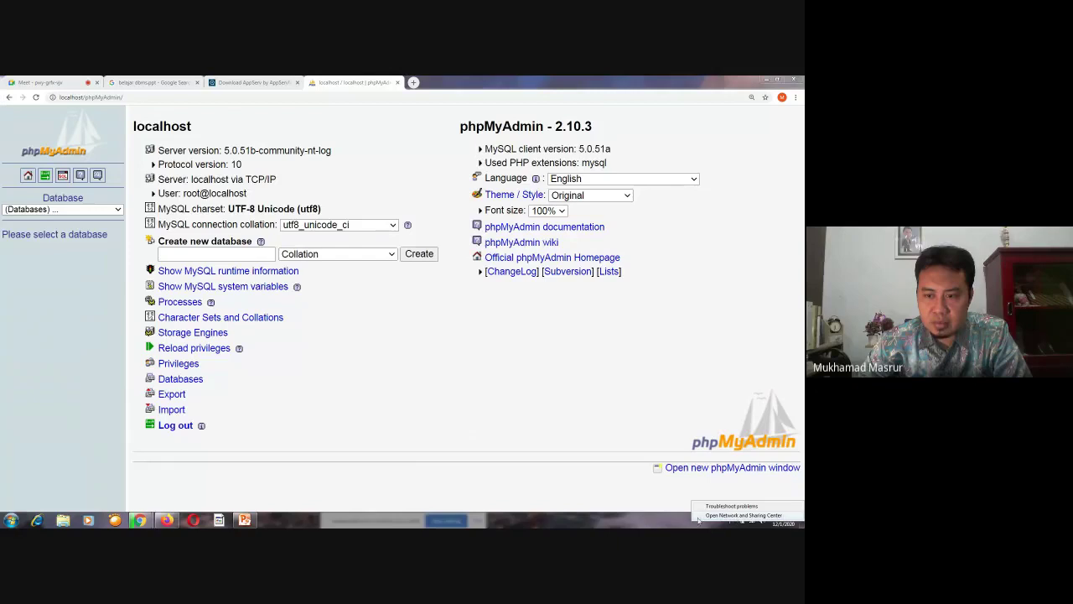
{"action": "left_click", "coordinate": [745, 520]}
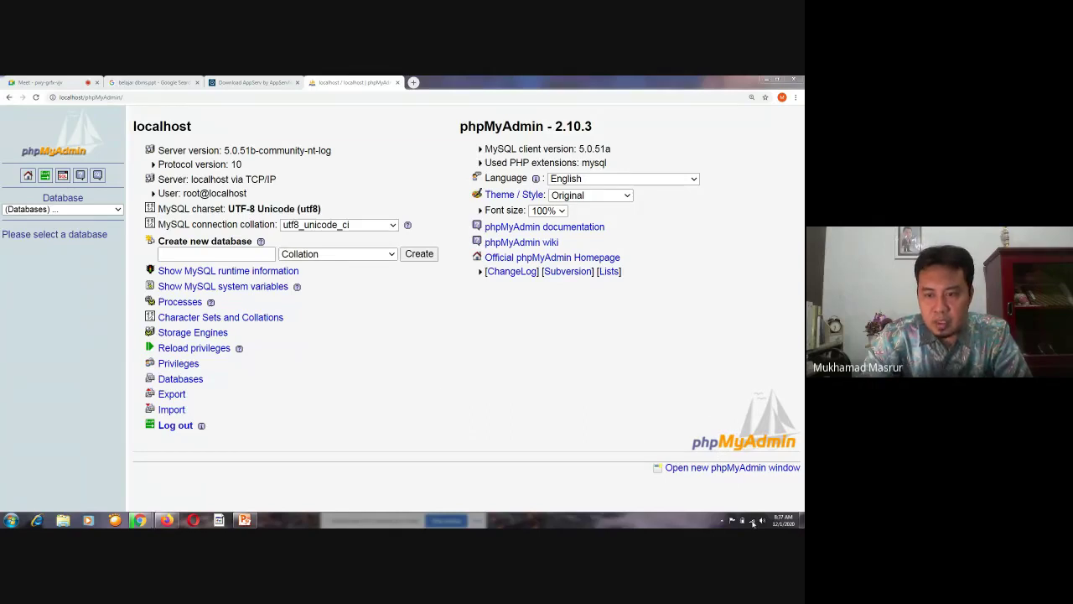
{"action": "right_click", "coordinate": [752, 521]}
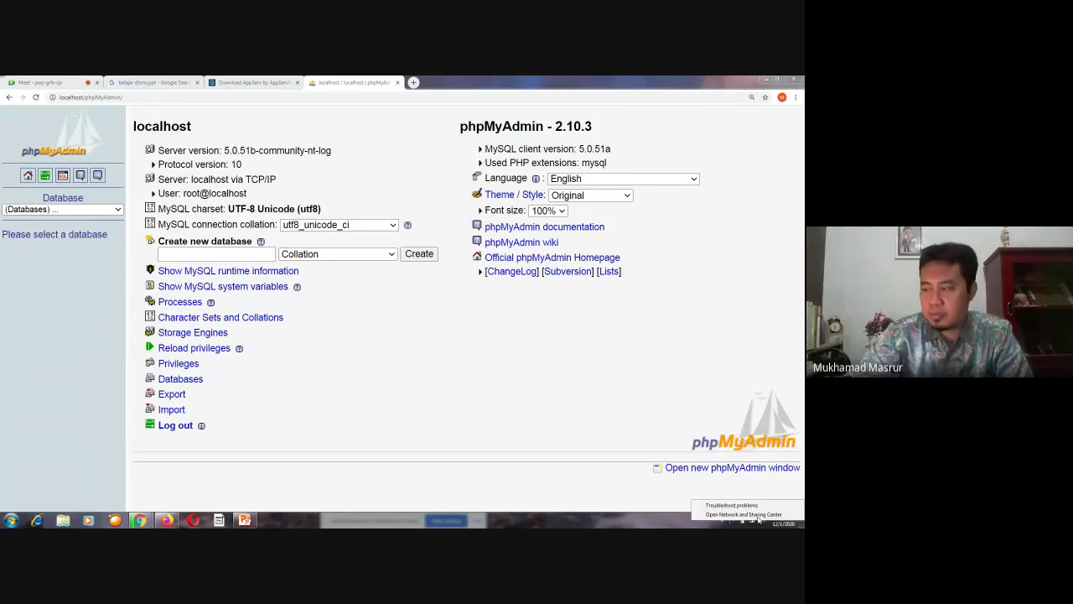
{"action": "left_click", "coordinate": [755, 515]}
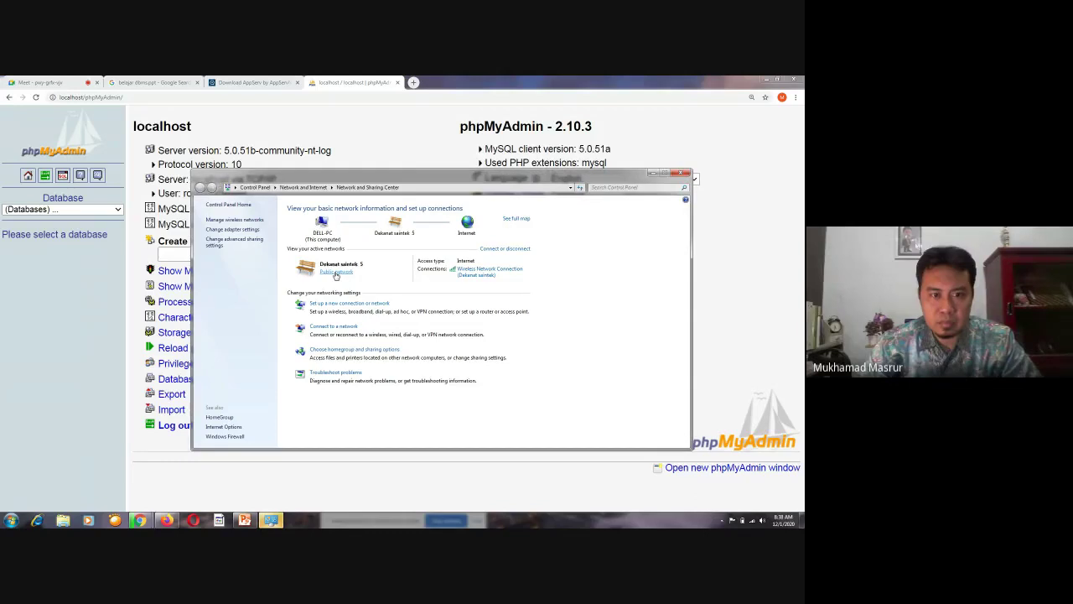
Look at the network location choice and Advanced sharing settings without changing anything
{"action": "left_click", "coordinate": [336, 272]}
{"action": "left_click", "coordinate": [525, 187]}
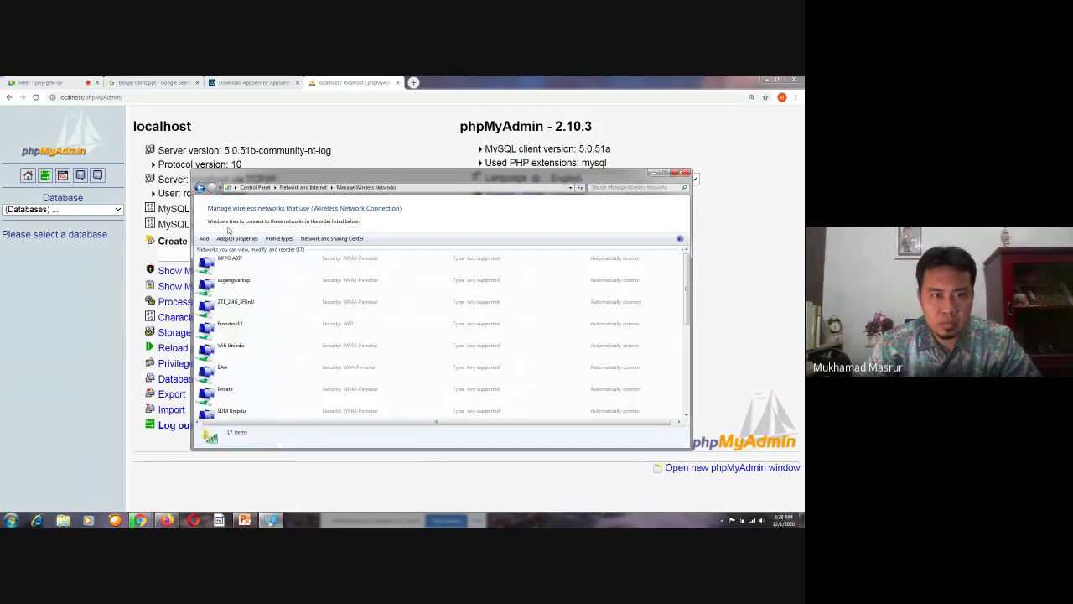
{"action": "left_click", "coordinate": [201, 188]}
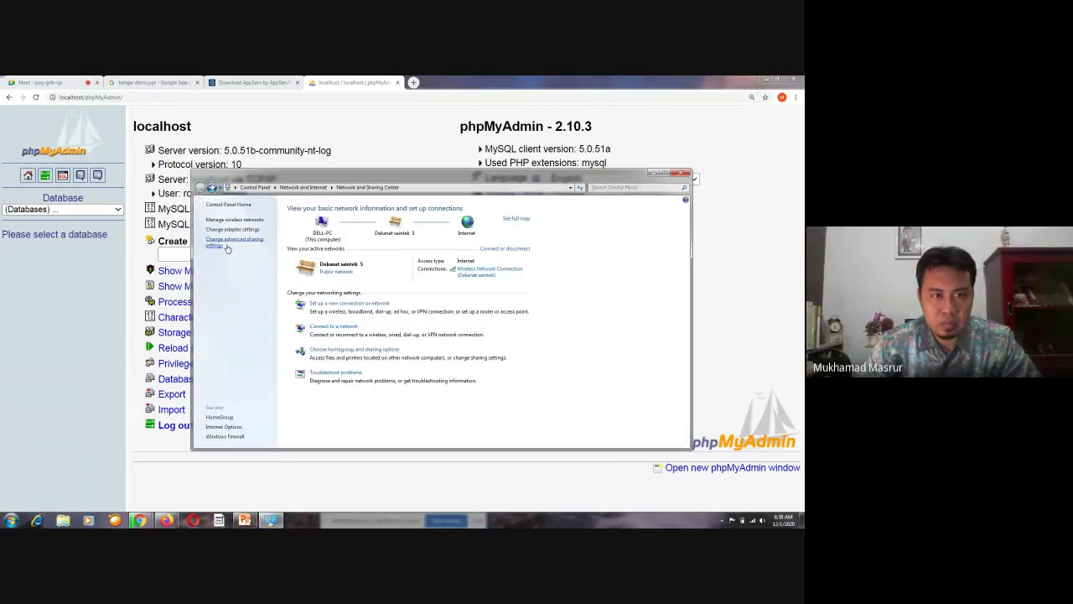
{"action": "left_click", "coordinate": [236, 242]}
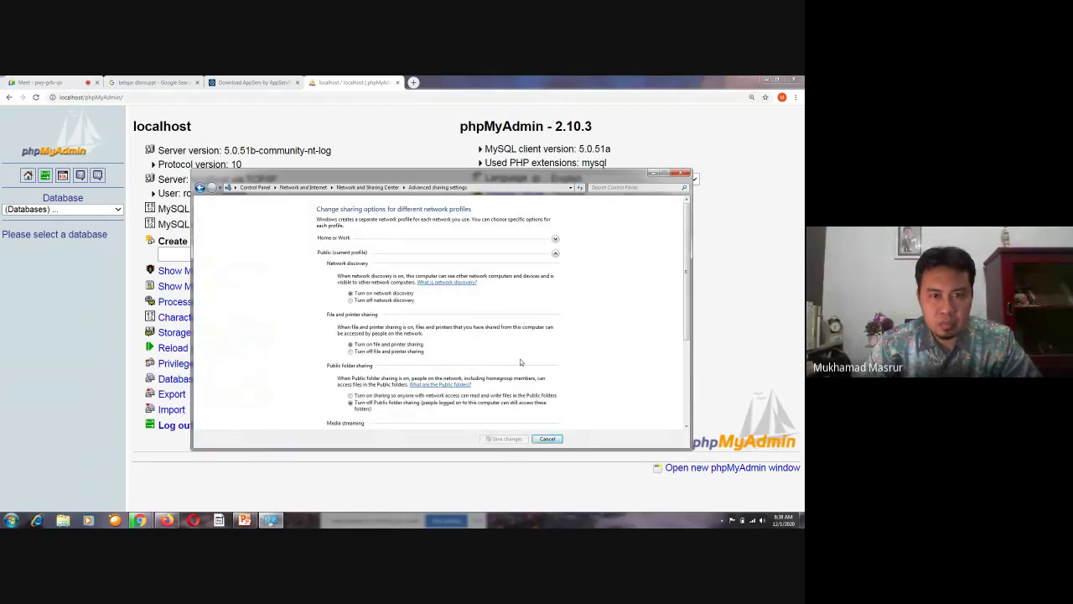
{"action": "left_click", "coordinate": [201, 187]}
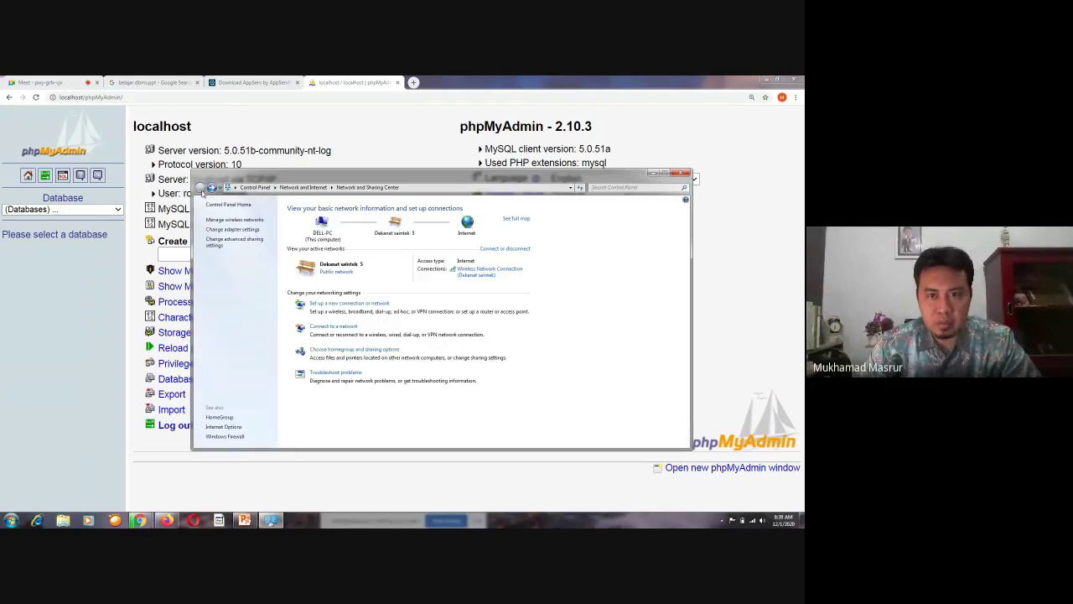
Open the network adapter list and bring up the Local Area Connection's options
{"action": "left_click", "coordinate": [233, 229]}
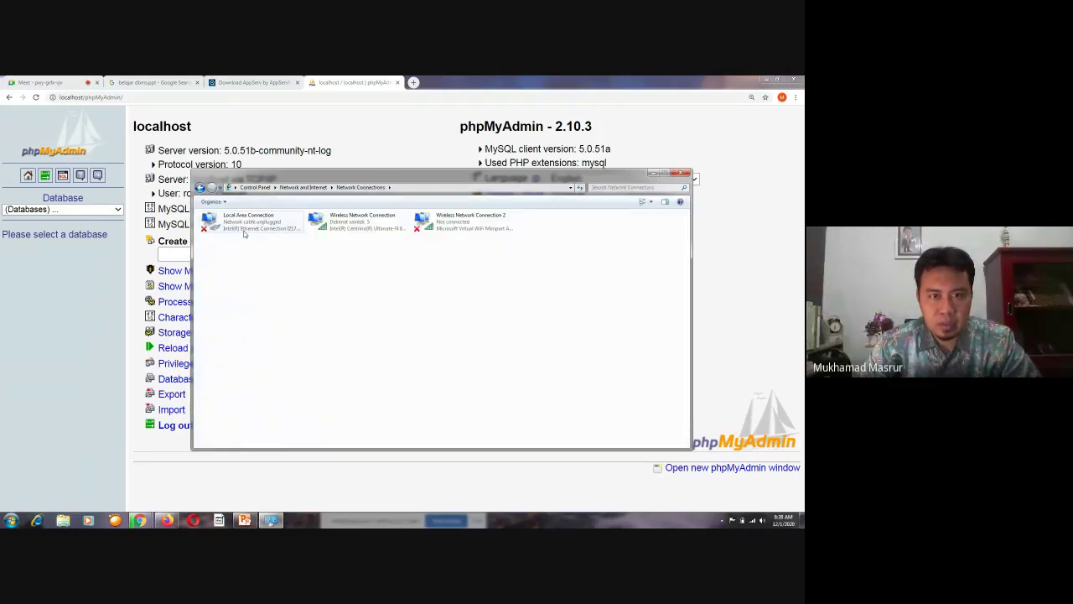
{"action": "right_click", "coordinate": [350, 229]}
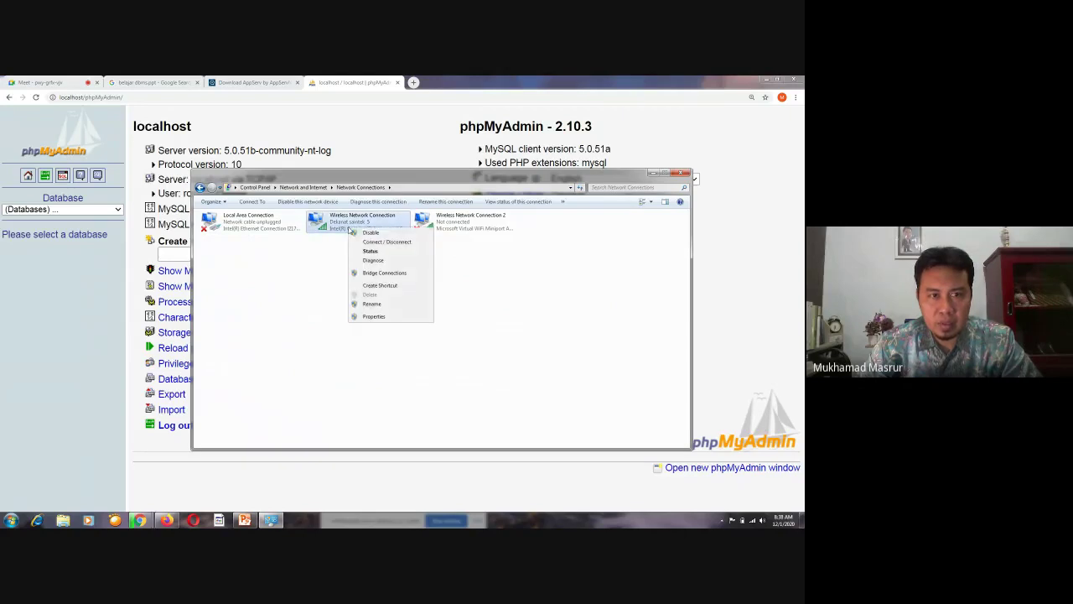
{"action": "left_click", "coordinate": [261, 225]}
{"action": "right_click", "coordinate": [251, 224]}
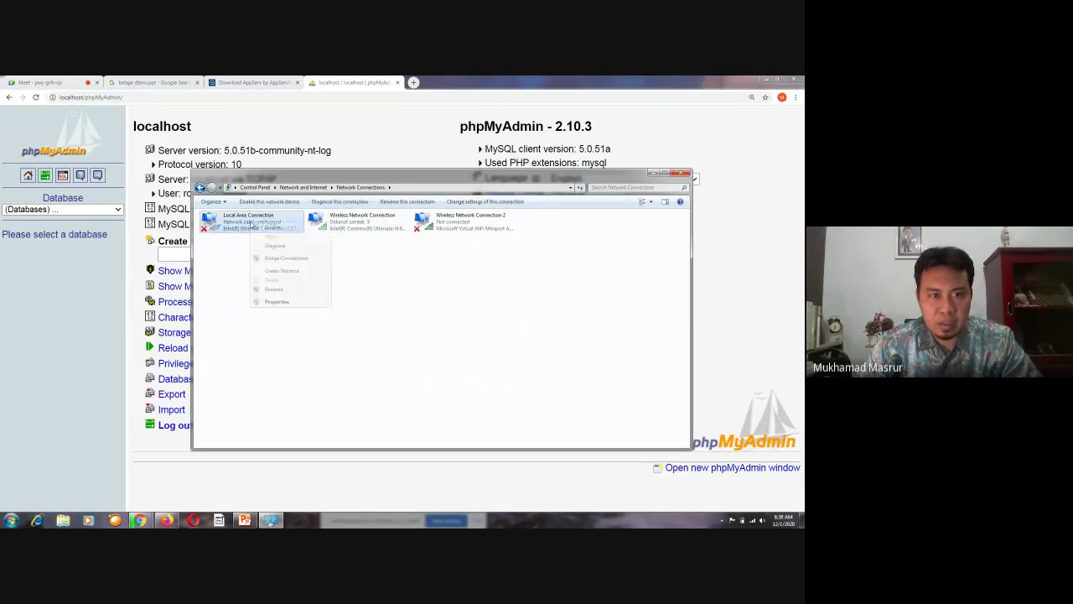
View the Local Area Connection's TCP/IPv6 properties, trying the fixed-address option
{"action": "left_click", "coordinate": [275, 302]}
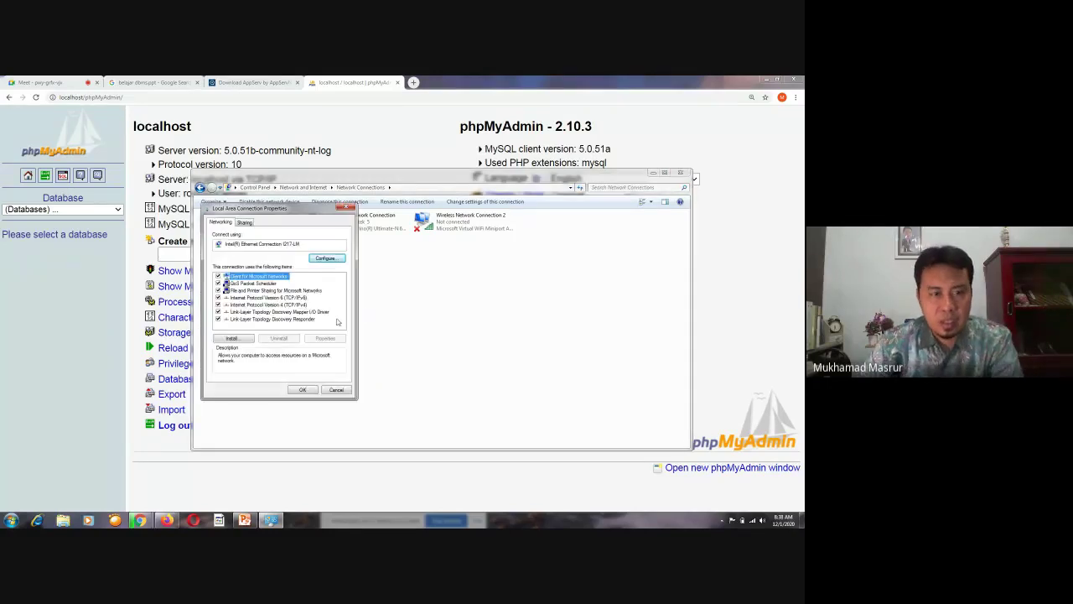
{"action": "left_click", "coordinate": [289, 298]}
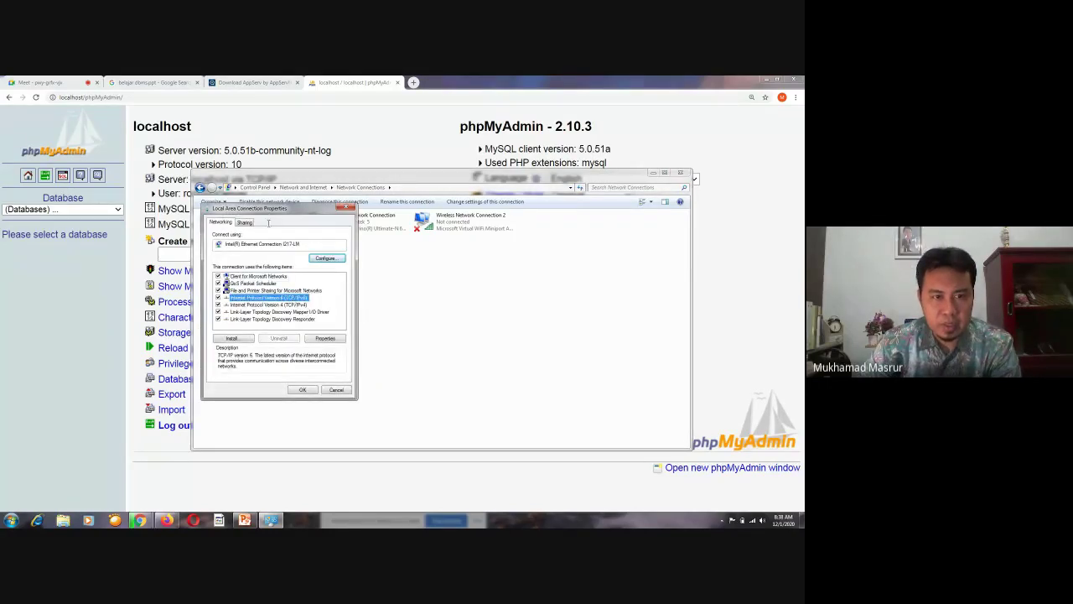
{"action": "left_click_drag", "start_coordinate": [270, 211], "coordinate": [419, 212]}
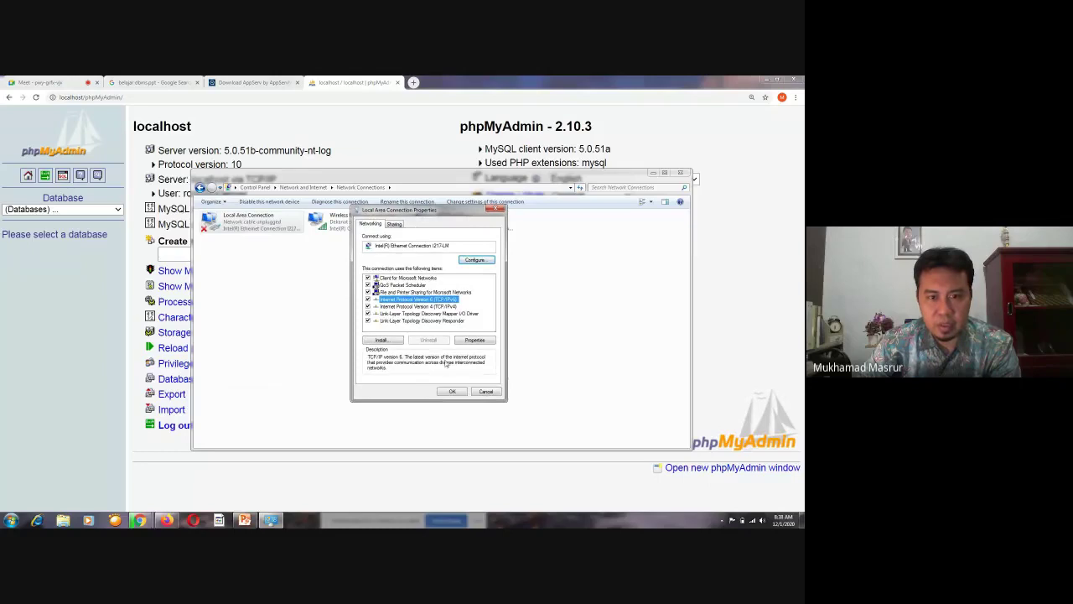
{"action": "left_click", "coordinate": [473, 340]}
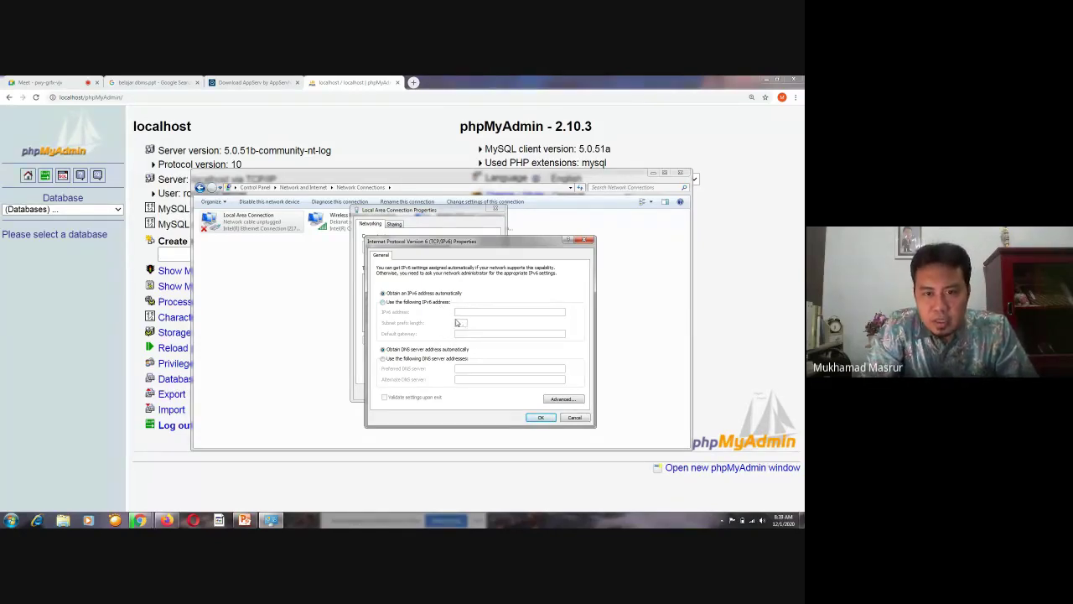
{"action": "left_click", "coordinate": [382, 302]}
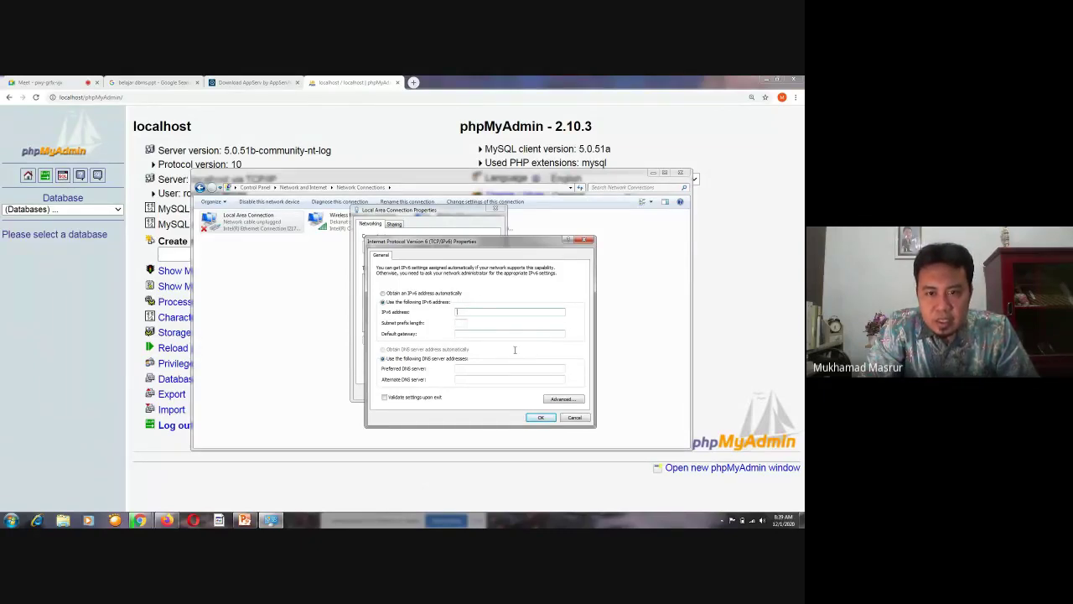
Cancel the IPv6 and connection properties dialogs and close Network Connections
{"action": "left_click", "coordinate": [575, 416]}
{"action": "left_click", "coordinate": [485, 395]}
{"action": "left_click", "coordinate": [687, 175]}
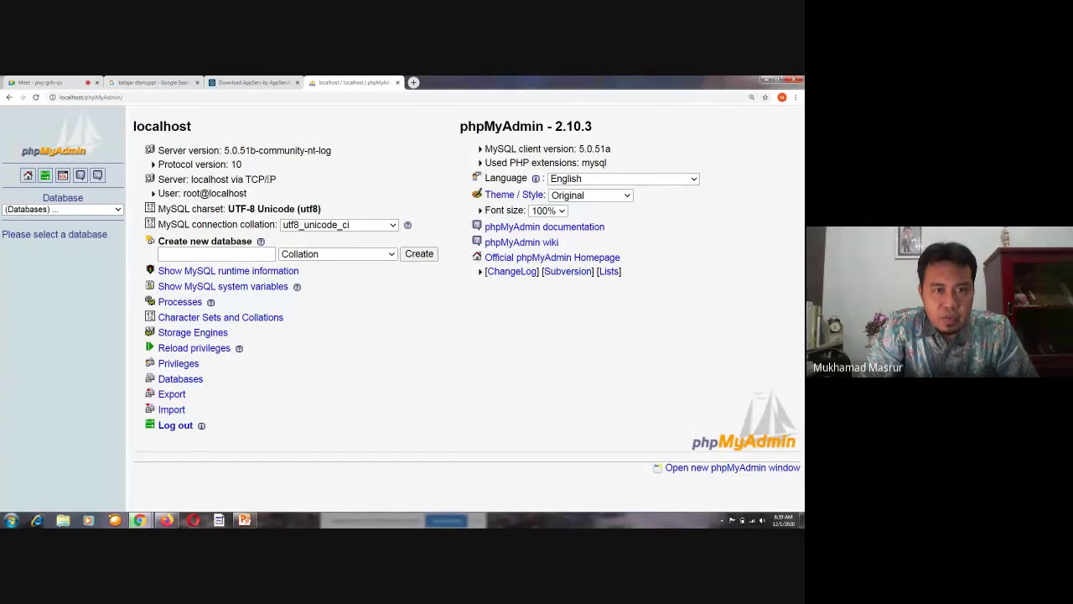
{"action": "left_click_drag", "start_coordinate": [295, 180], "coordinate": [247, 179]}
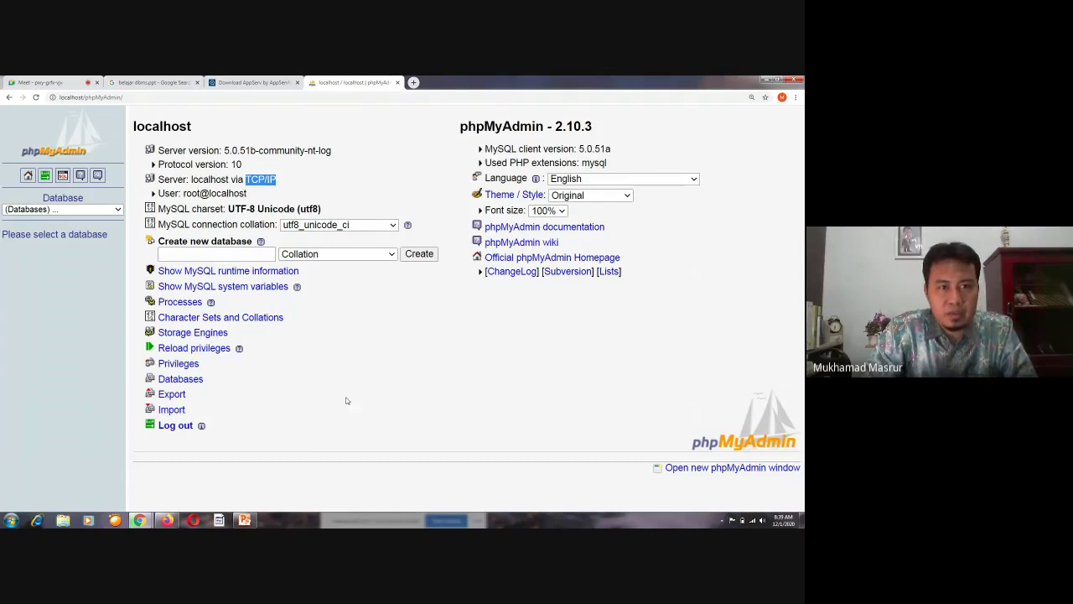
{"action": "left_click", "coordinate": [181, 193]}
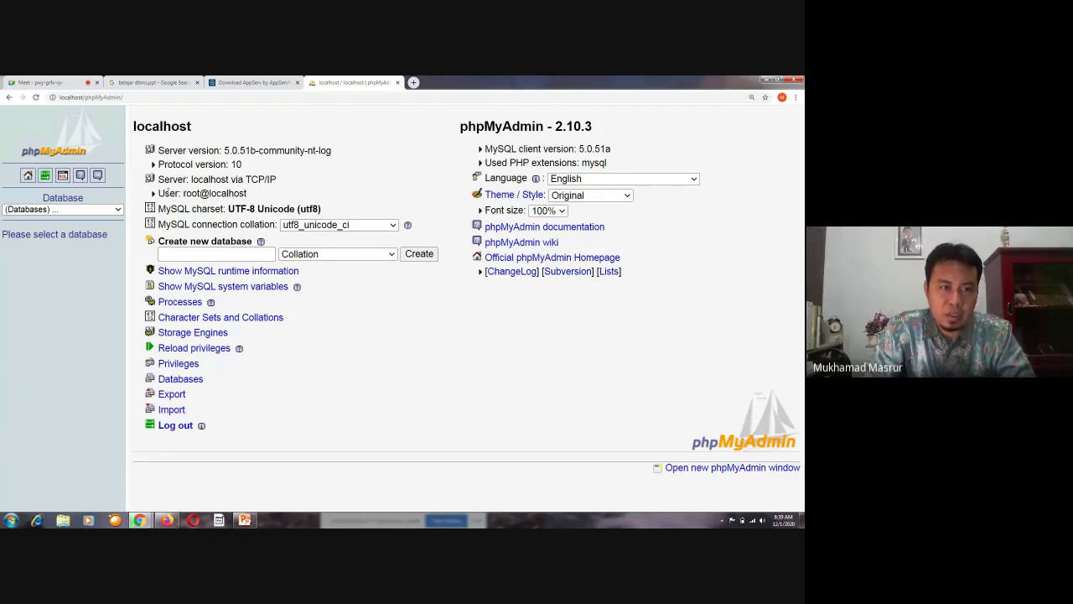
{"action": "left_click_drag", "start_coordinate": [182, 192], "coordinate": [199, 193]}
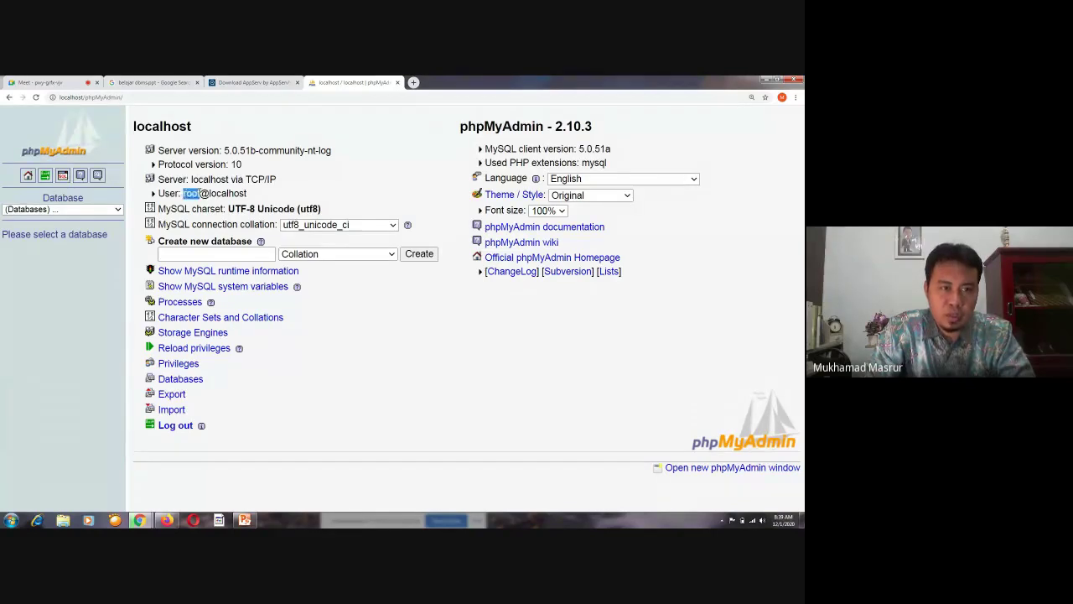
{"action": "left_click", "coordinate": [389, 425]}
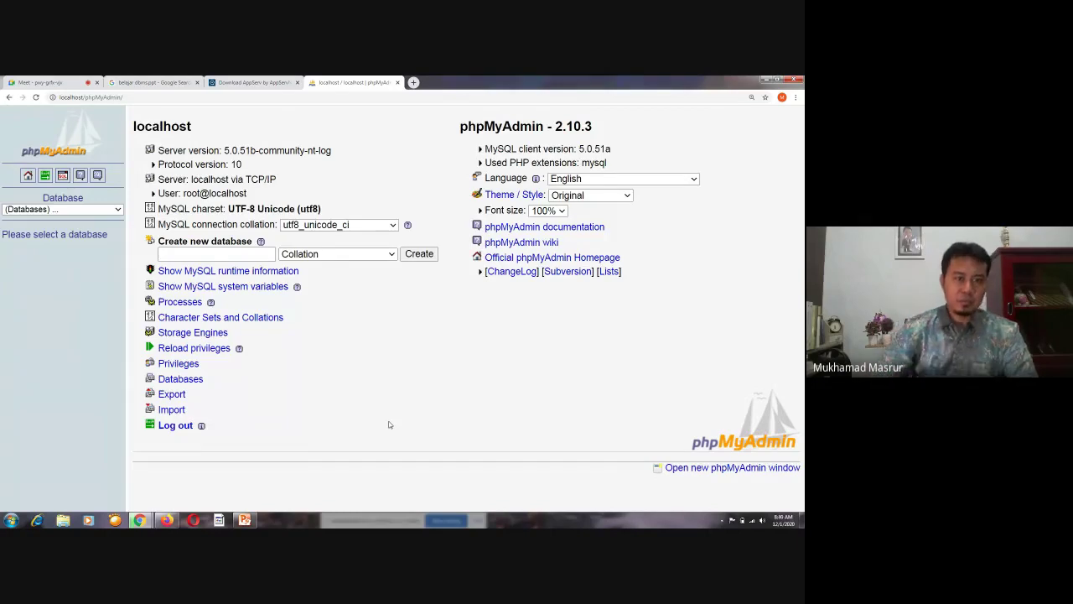
{"action": "left_click_drag", "start_coordinate": [184, 193], "coordinate": [198, 194]}
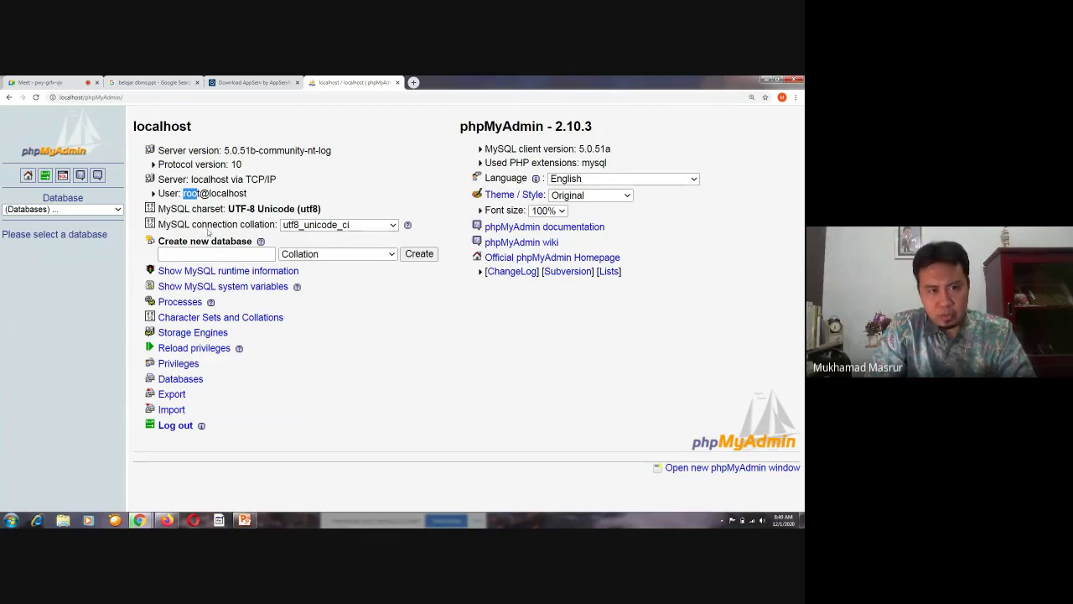
{"action": "left_click", "coordinate": [197, 194]}
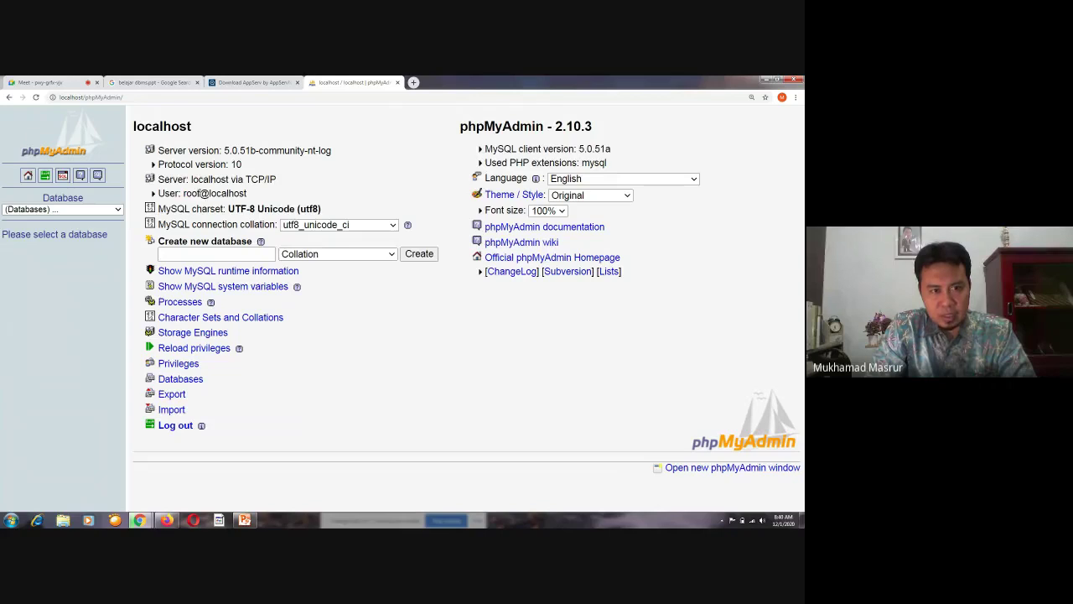
{"action": "left_click_drag", "start_coordinate": [200, 193], "coordinate": [183, 193]}
{"action": "left_click", "coordinate": [407, 438]}
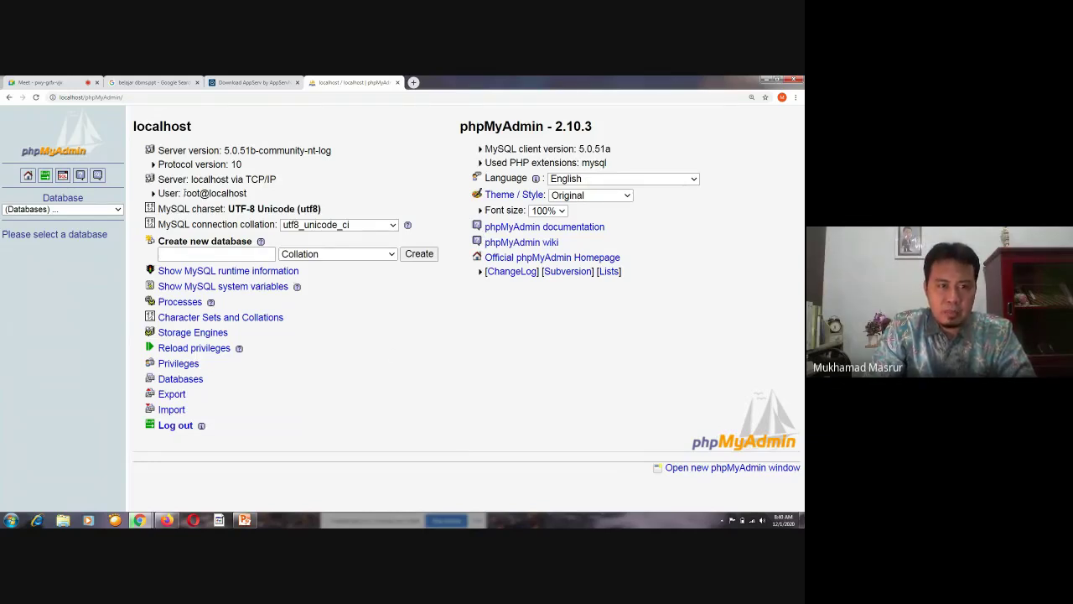
{"action": "left_click_drag", "start_coordinate": [184, 193], "coordinate": [200, 193]}
{"action": "left_click", "coordinate": [254, 193]}
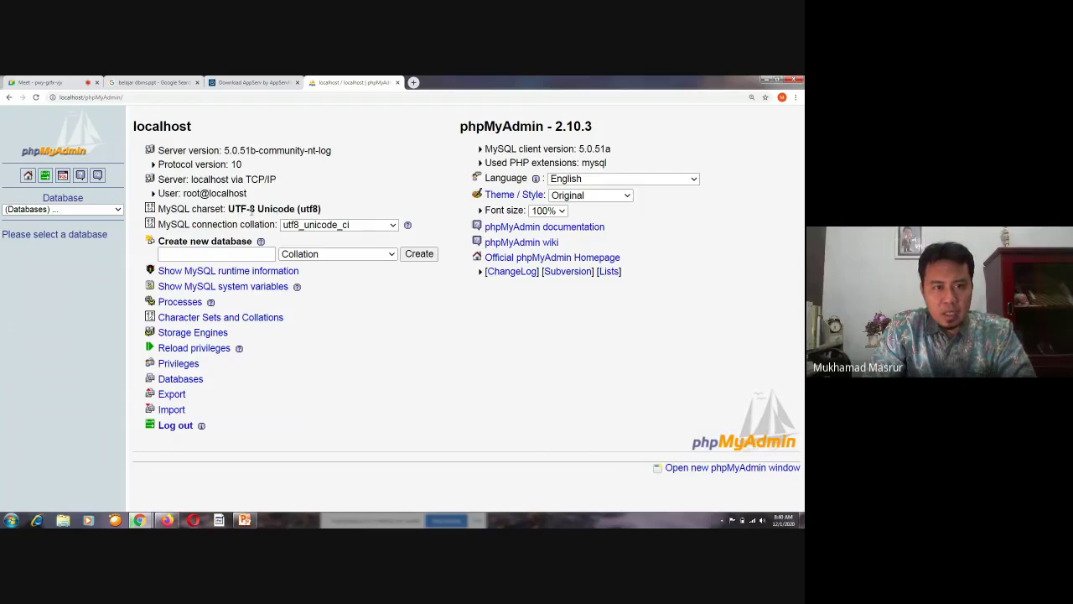
{"action": "left_click_drag", "start_coordinate": [229, 208], "coordinate": [325, 210]}
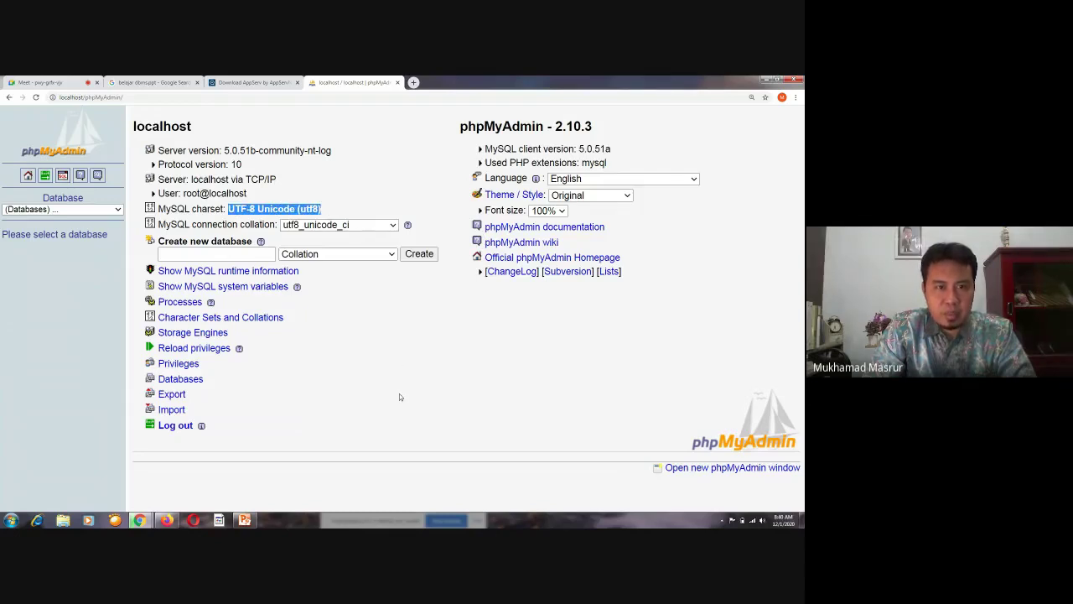
{"action": "left_click", "coordinate": [392, 227]}
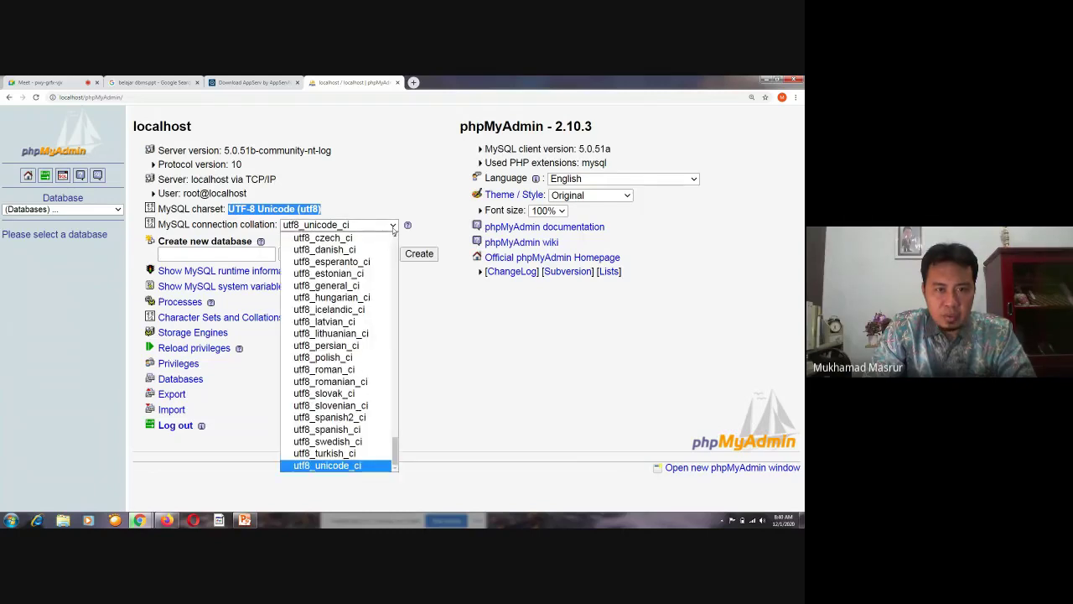
{"action": "left_click", "coordinate": [393, 227]}
{"action": "left_click", "coordinate": [410, 387]}
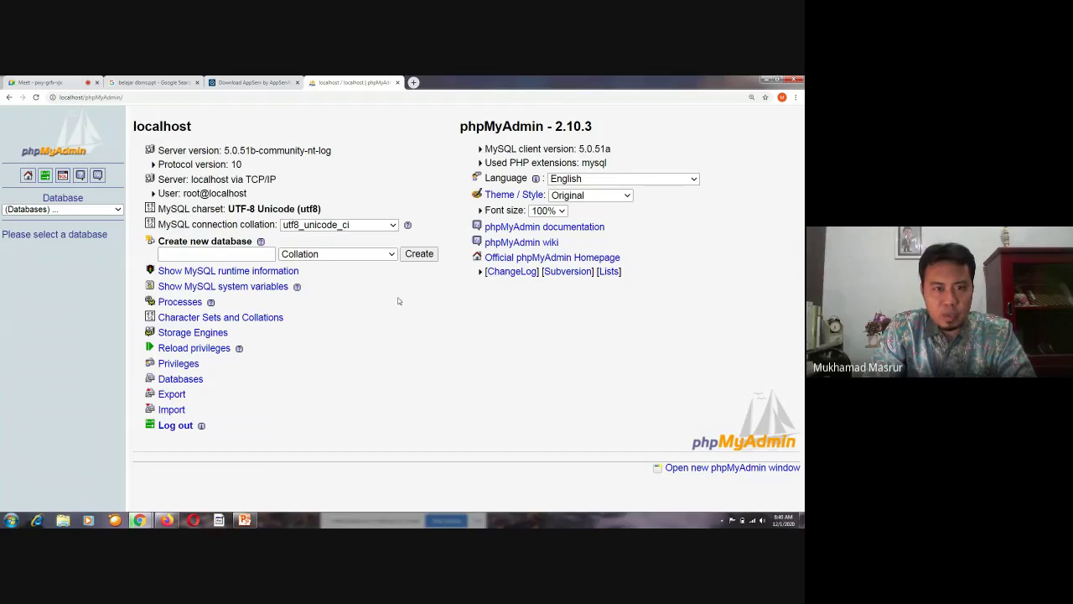
{"action": "left_click_drag", "start_coordinate": [324, 209], "coordinate": [226, 208]}
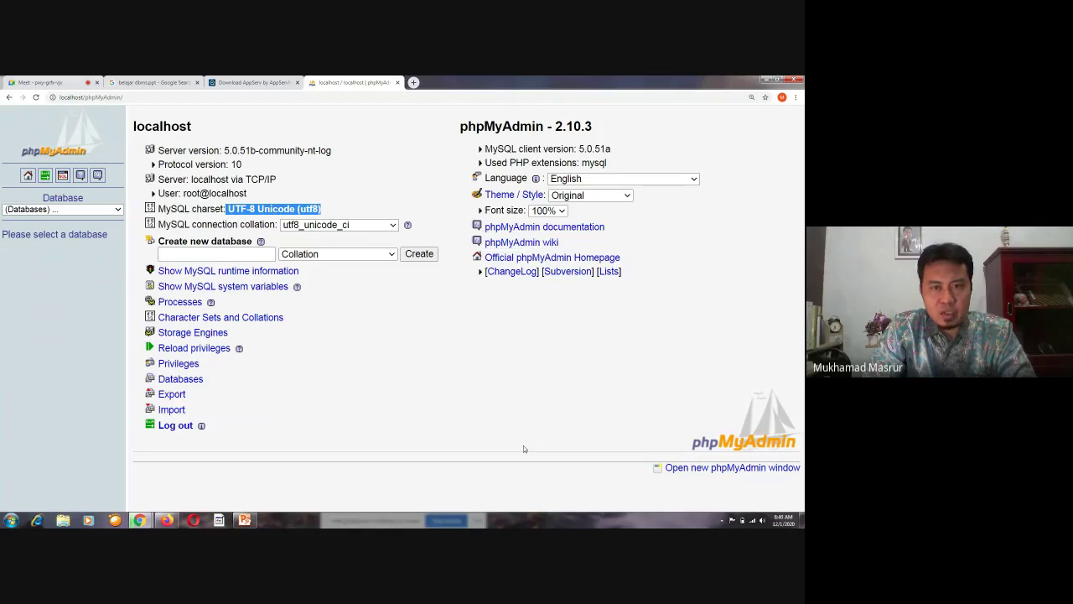
{"action": "left_click", "coordinate": [405, 386]}
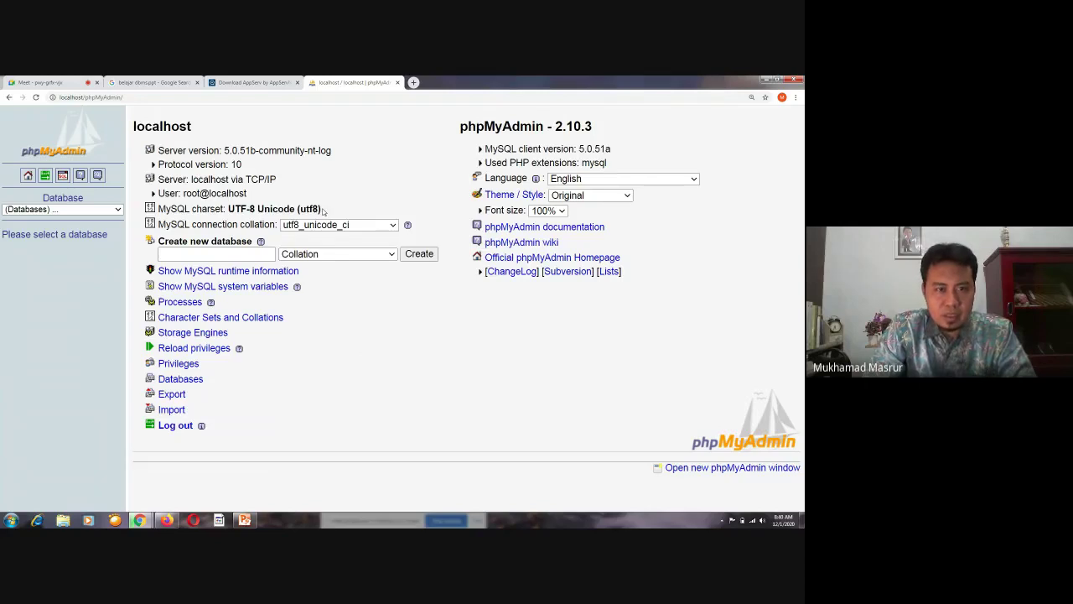
{"action": "left_click_drag", "start_coordinate": [323, 211], "coordinate": [230, 206]}
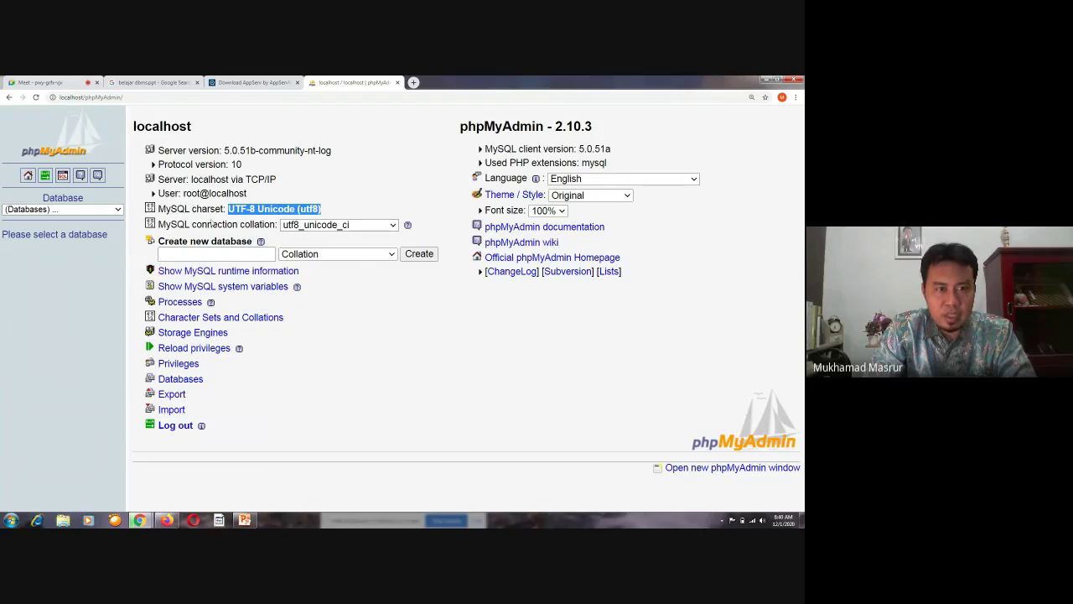
{"action": "left_click", "coordinate": [332, 213]}
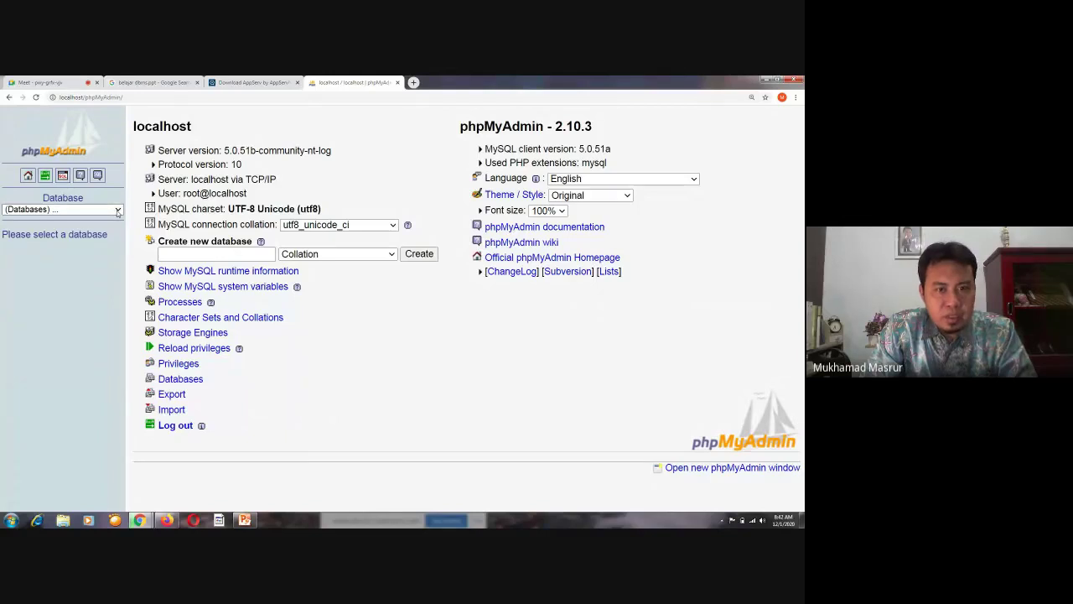
{"action": "left_click", "coordinate": [118, 210]}
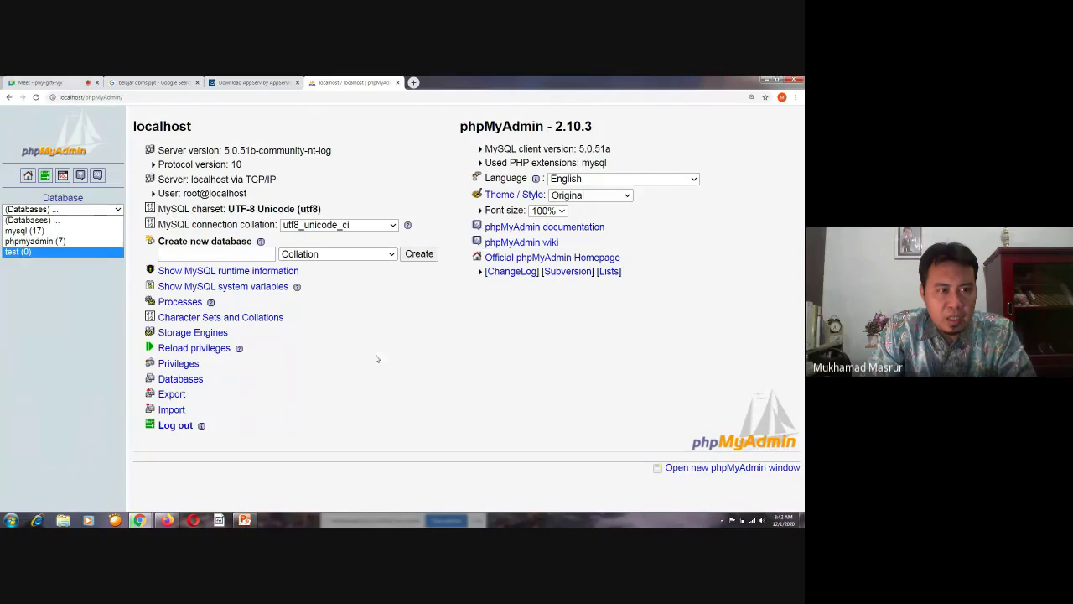
{"action": "left_click", "coordinate": [401, 368]}
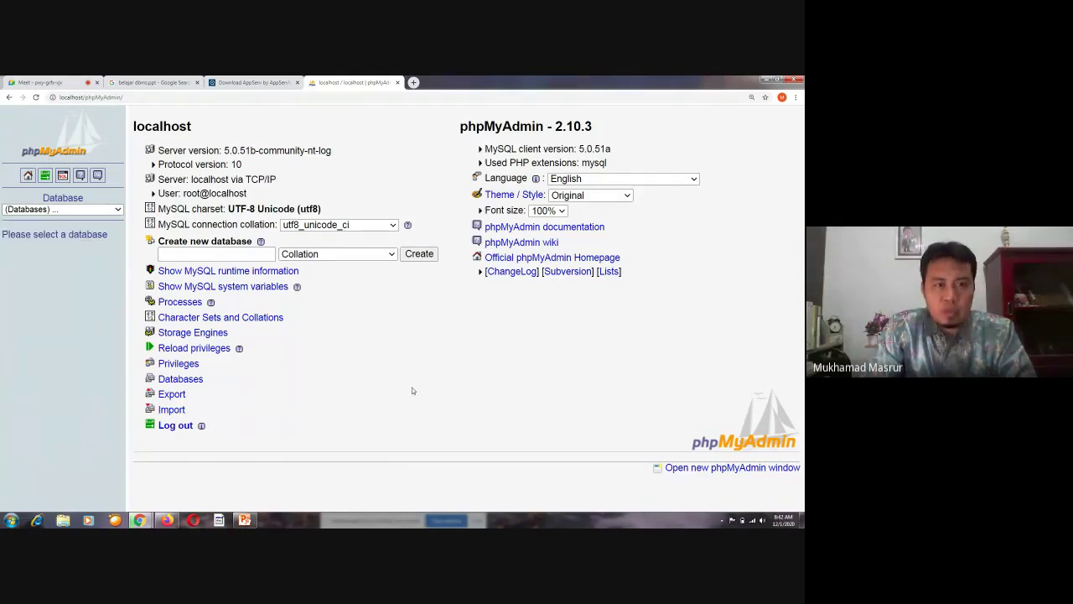
{"action": "left_click", "coordinate": [220, 255]}
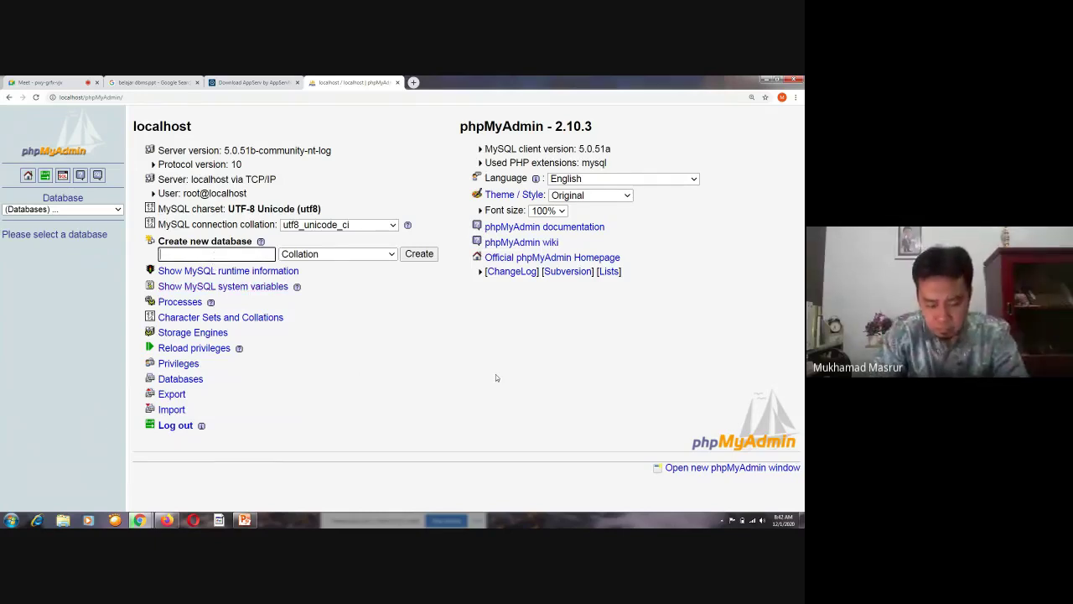
Enter 'klinikkesehatan' as the new database name
{"action": "type", "text": "k"}
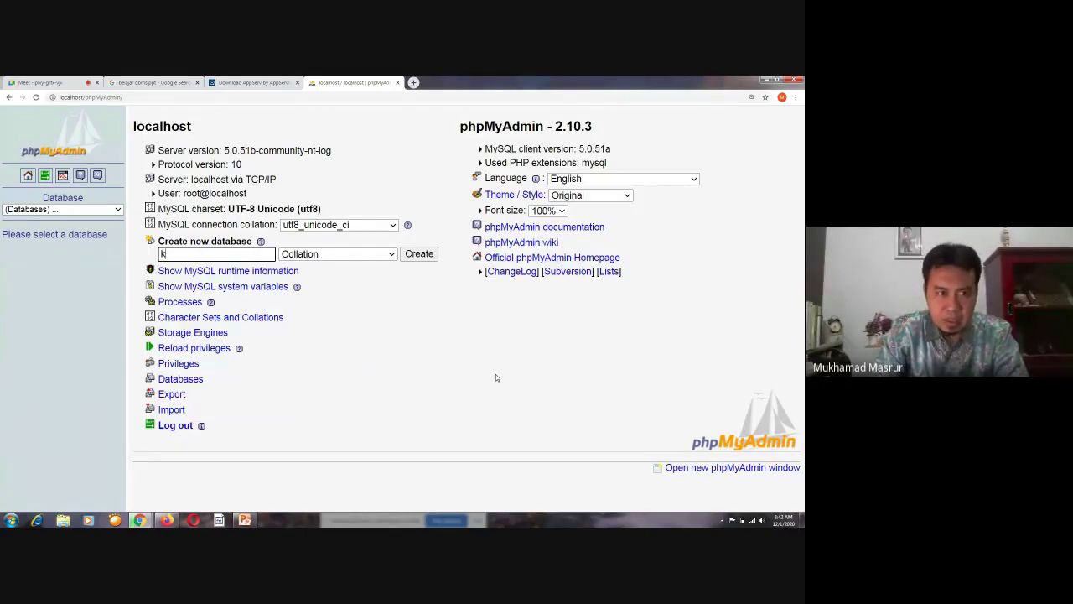
{"action": "type", "text": "li"}
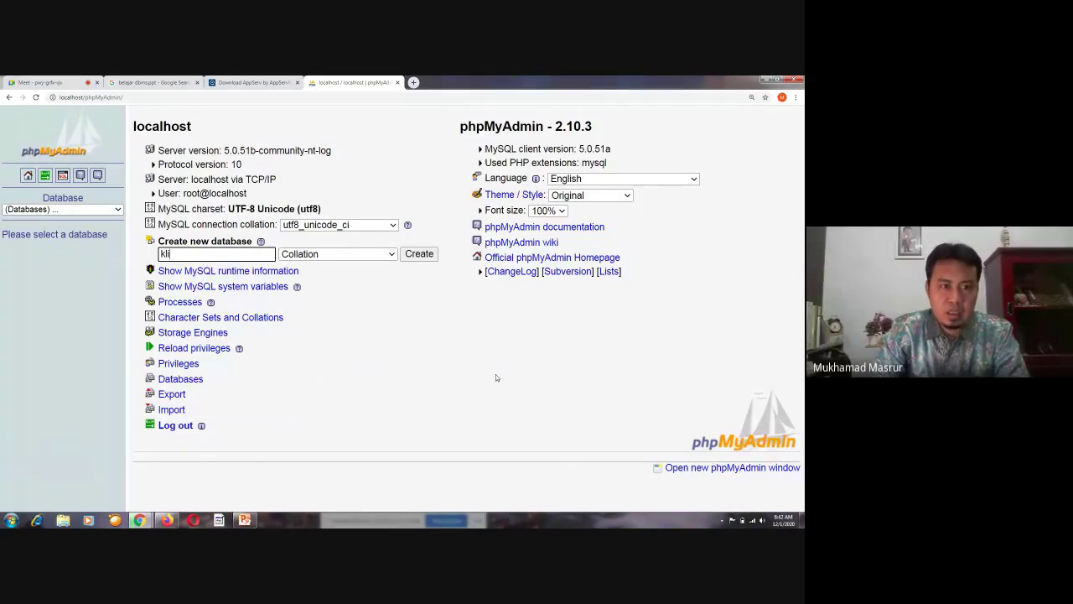
{"action": "type", "text": "nik"}
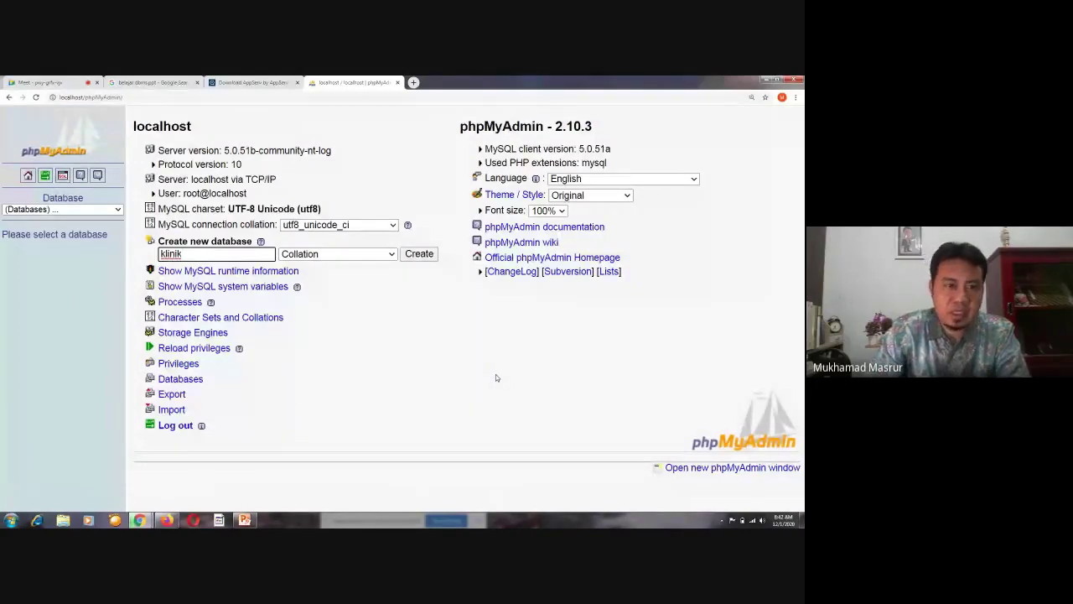
{"action": "left_click", "coordinate": [462, 389]}
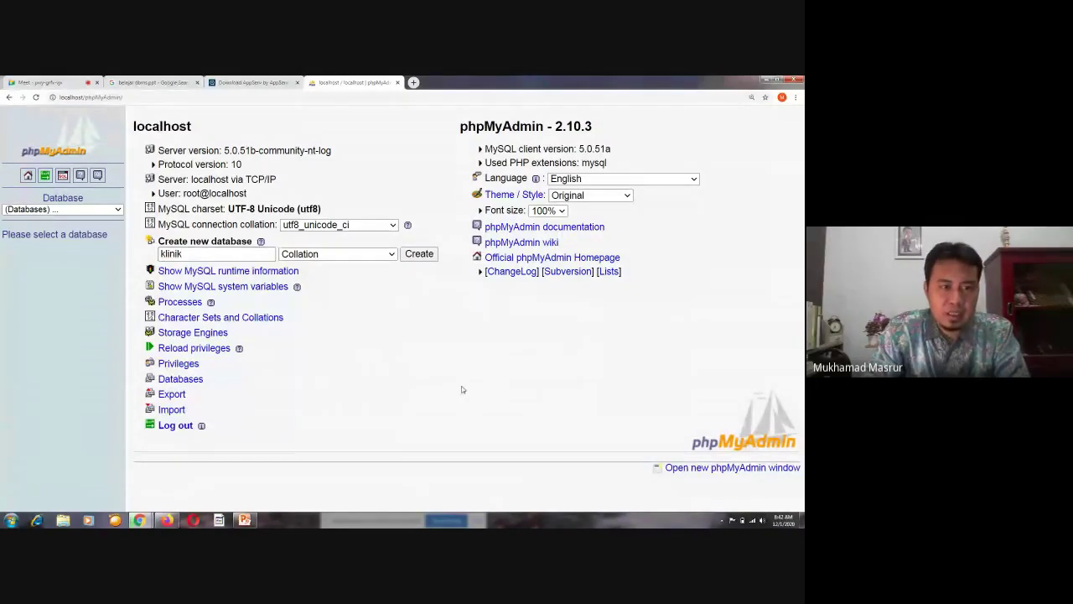
{"action": "left_click", "coordinate": [218, 253]}
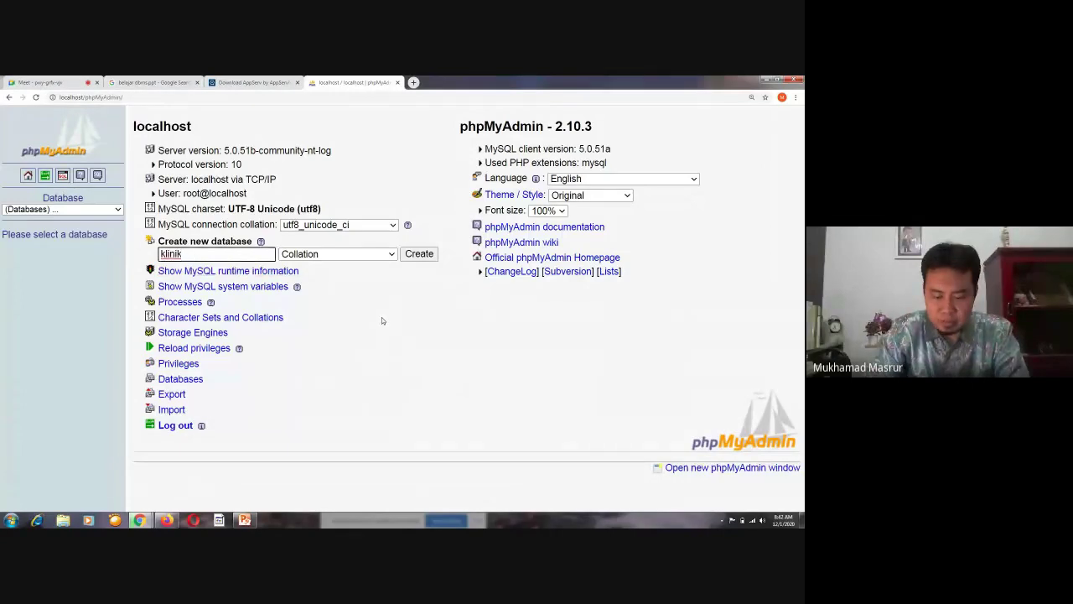
{"action": "type", "text": "kesehat"}
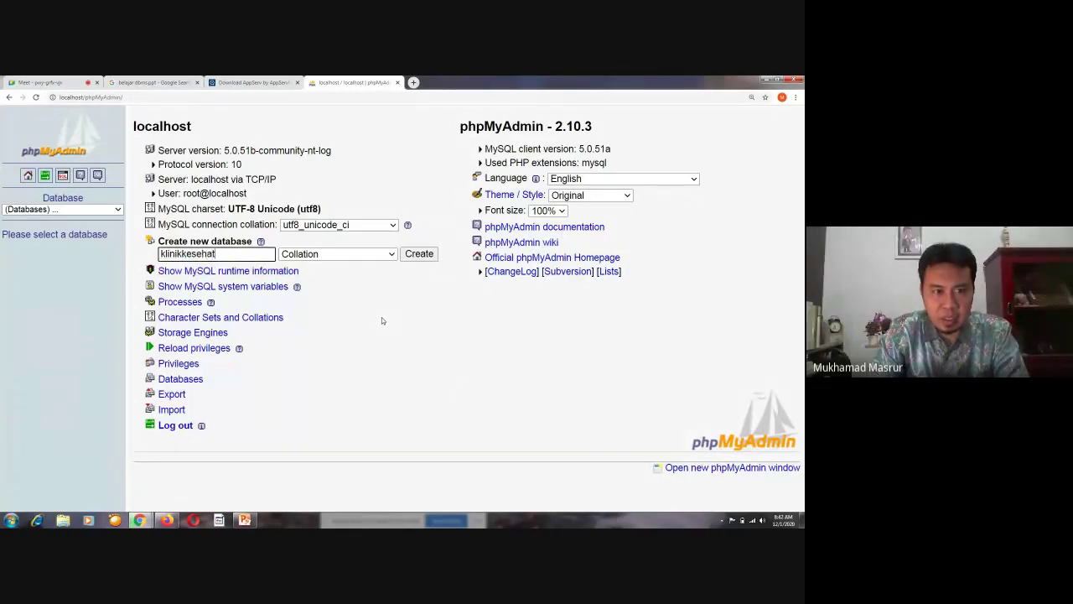
{"action": "type", "text": "an"}
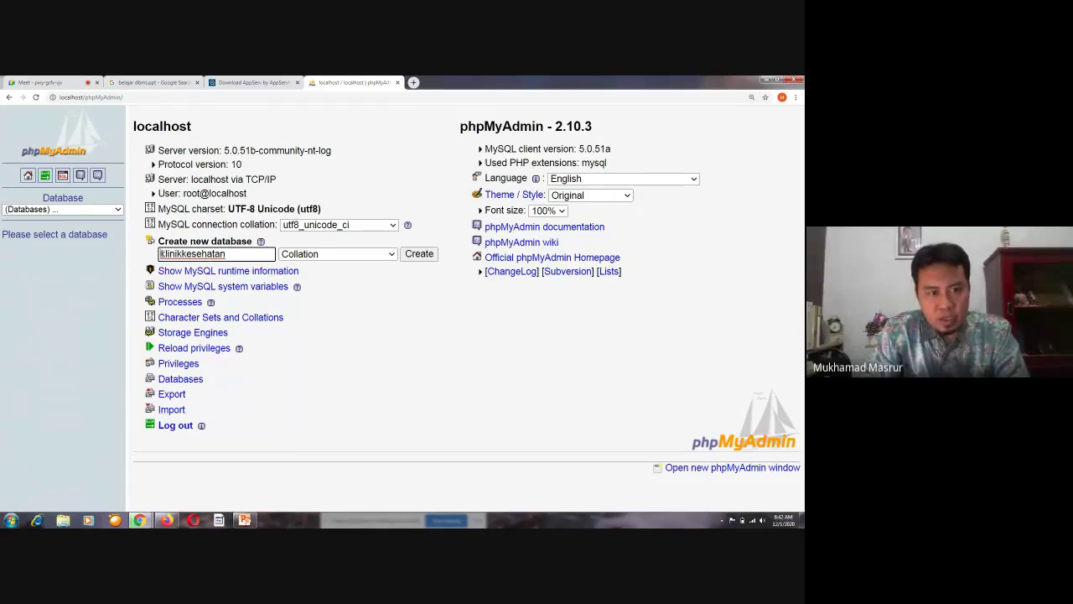
{"action": "left_click_drag", "start_coordinate": [159, 253], "coordinate": [228, 253]}
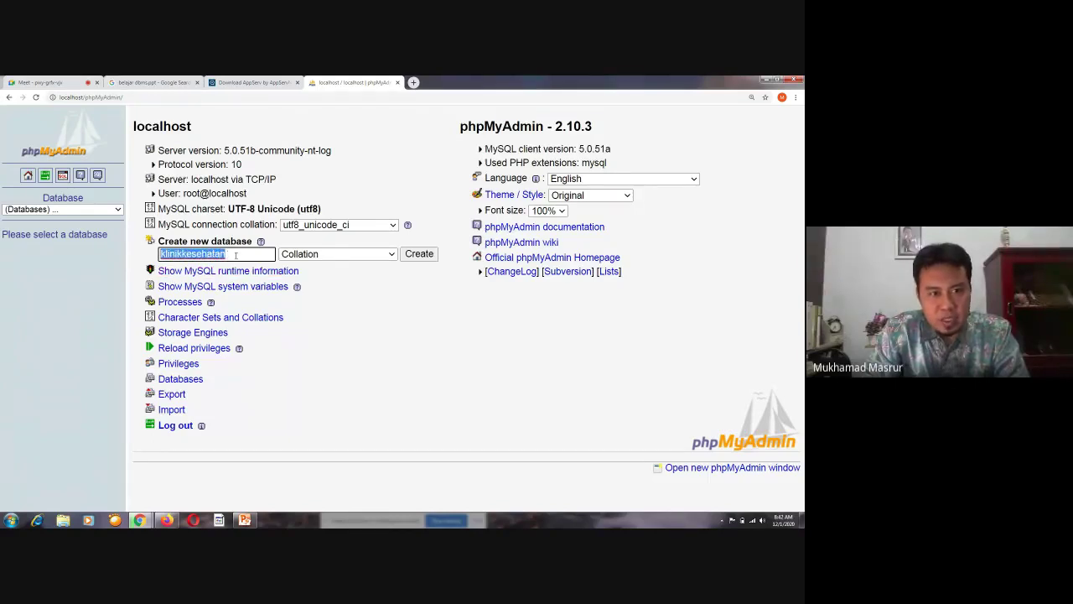
{"action": "left_click", "coordinate": [442, 424]}
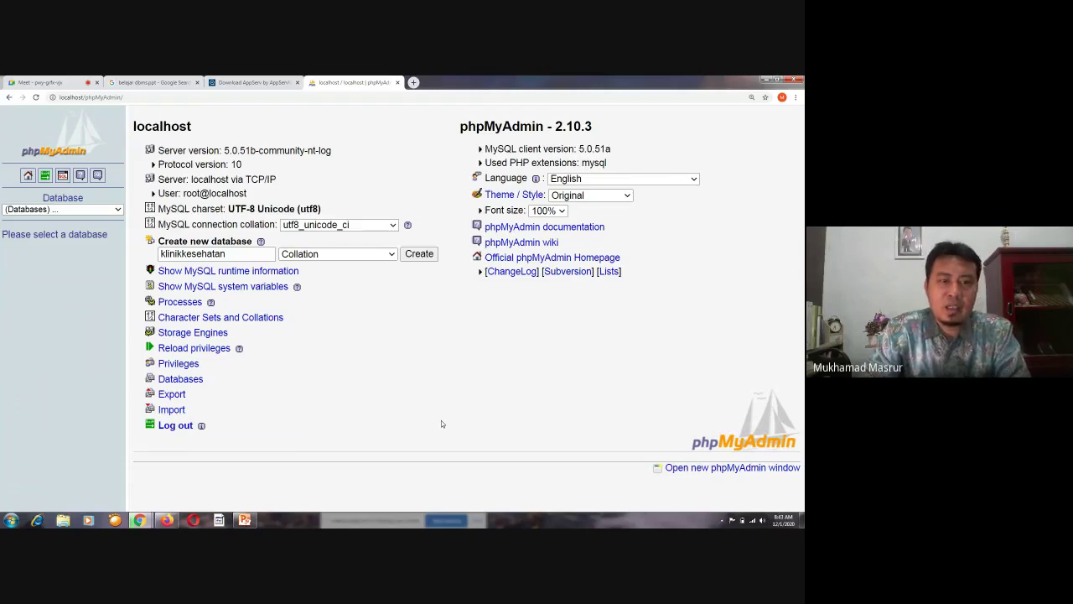
Leave the new database's Collation dropdown at its default setting
{"action": "left_click", "coordinate": [392, 256]}
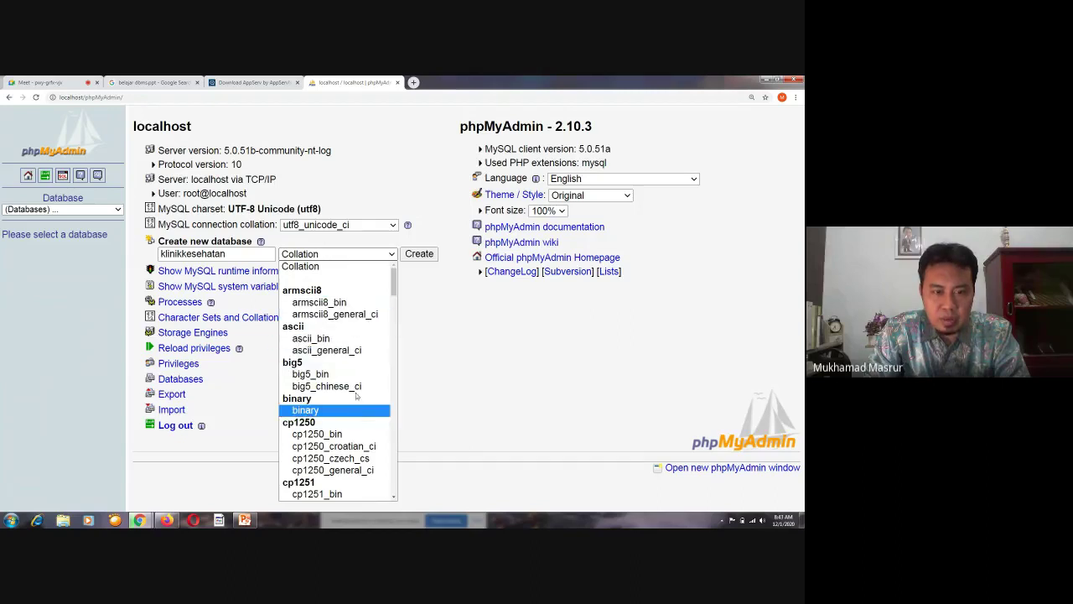
{"action": "left_click", "coordinate": [350, 266]}
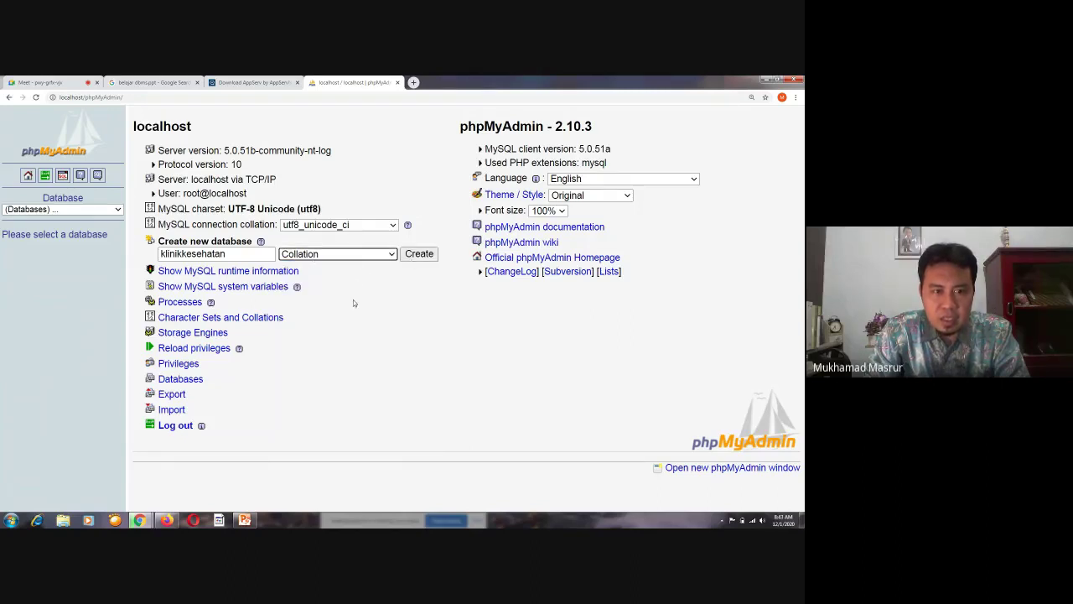
{"action": "left_click", "coordinate": [412, 298]}
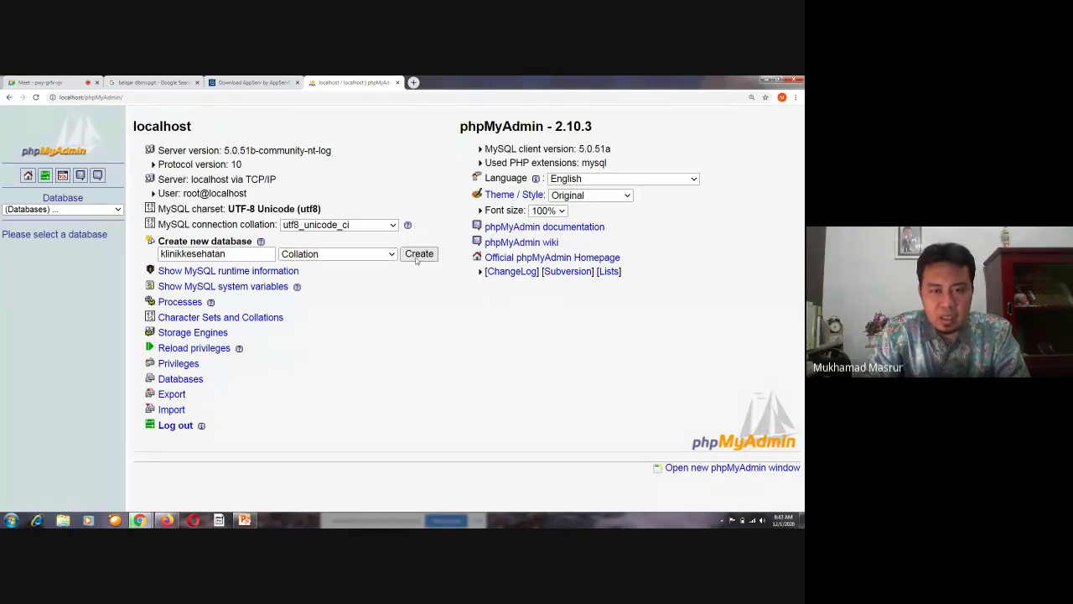
Create the klinikkesehatan database and select klinikkesehatan (0) in the sidebar
{"action": "left_click", "coordinate": [417, 256]}
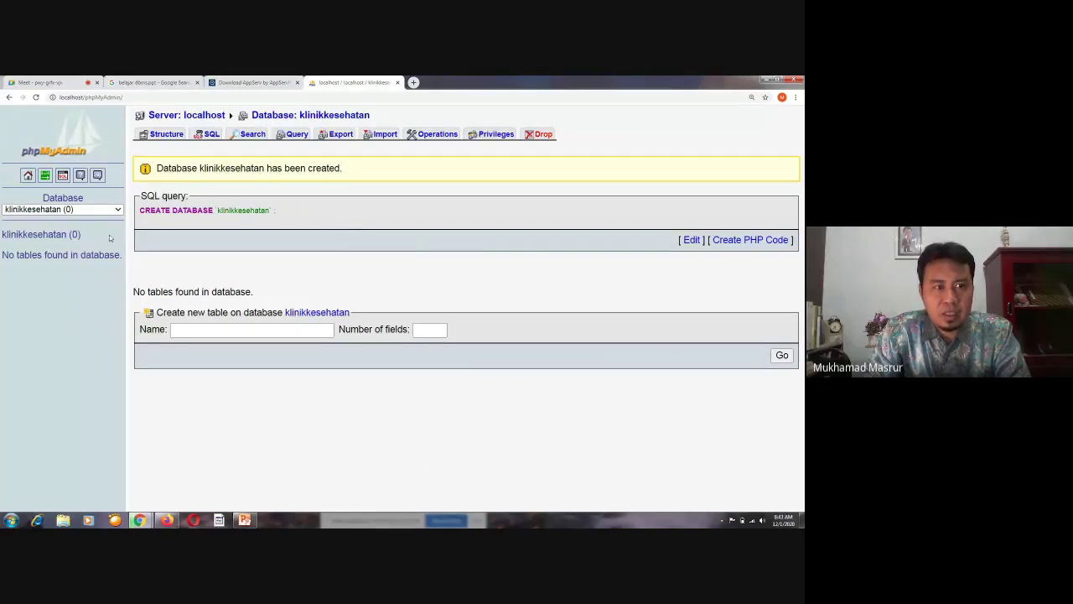
{"action": "left_click", "coordinate": [118, 210]}
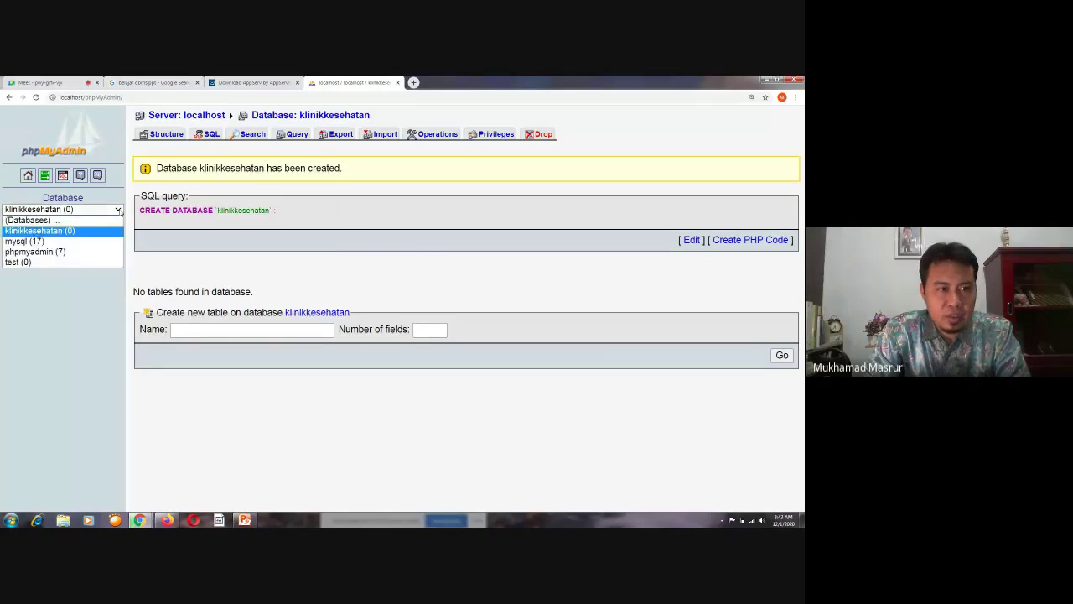
{"action": "left_click", "coordinate": [70, 231]}
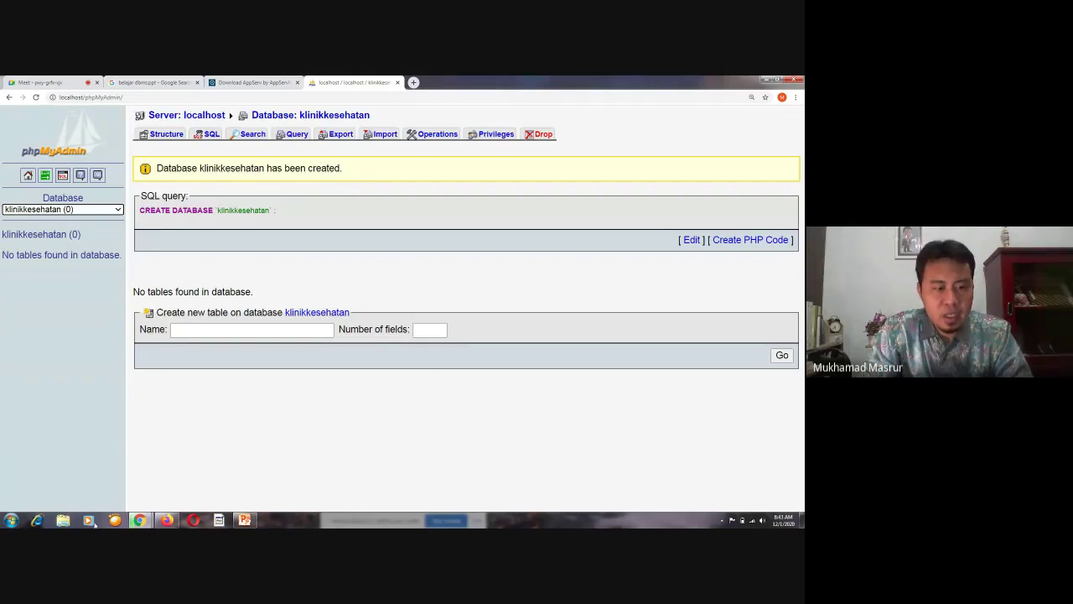
Launch a new Notepad note and move it toward the screen centre
{"action": "left_click", "coordinate": [11, 519]}
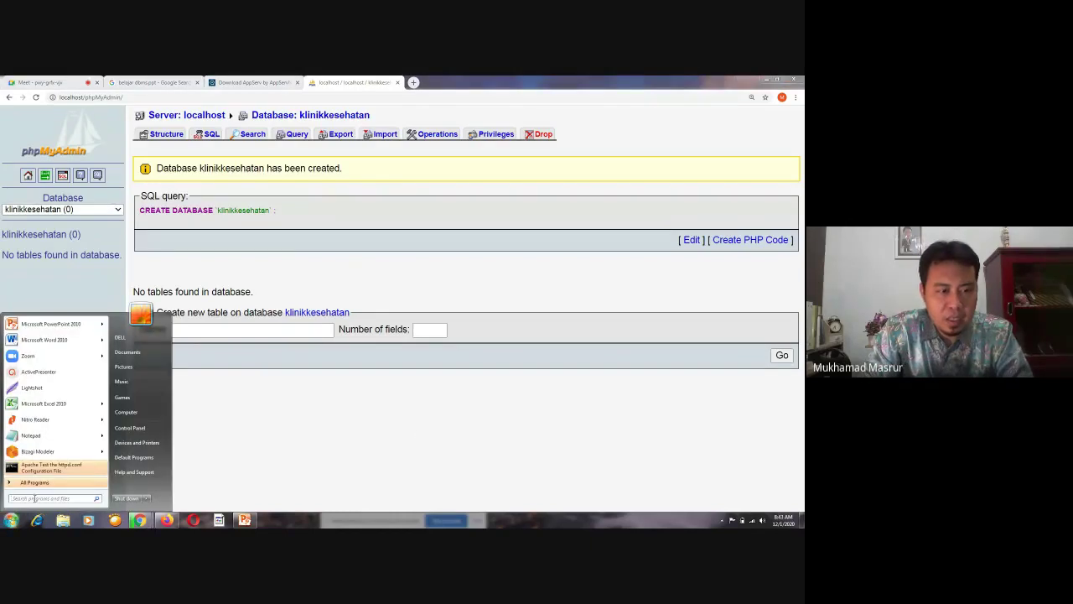
{"action": "left_click", "coordinate": [34, 436]}
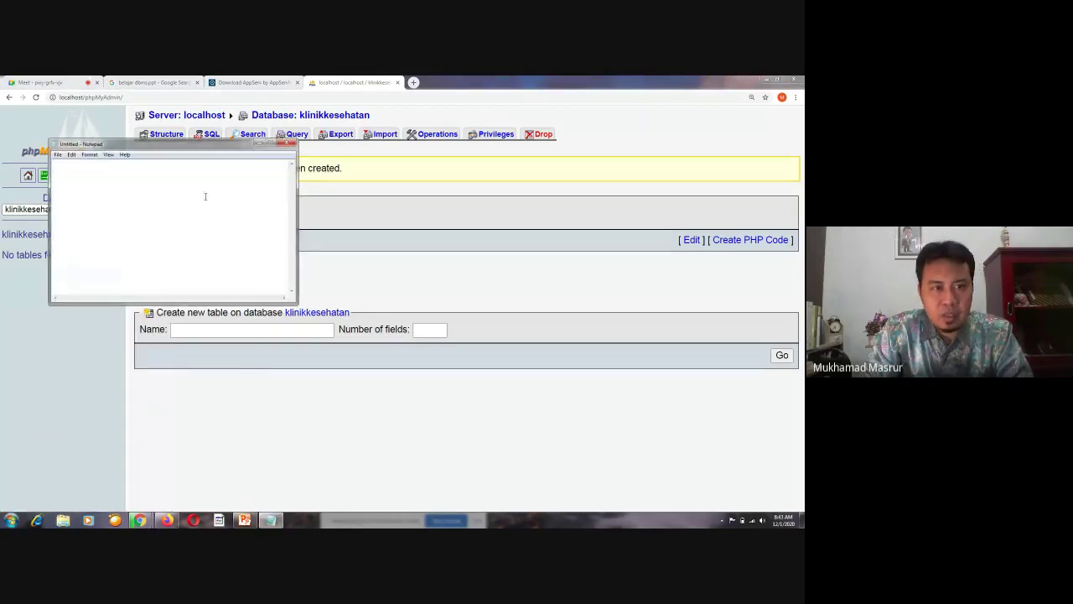
{"action": "left_click_drag", "start_coordinate": [184, 150], "coordinate": [568, 227]}
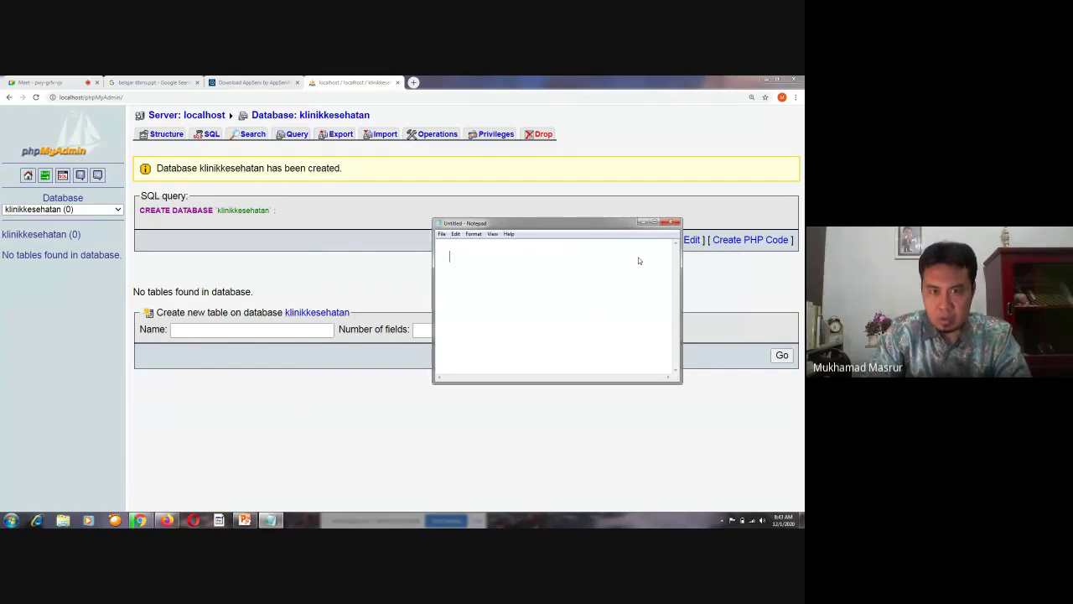
Write the heading 'database klinik kesehatan' with '1. tabel pasien' beneath it
{"action": "type", "text": "kli"}
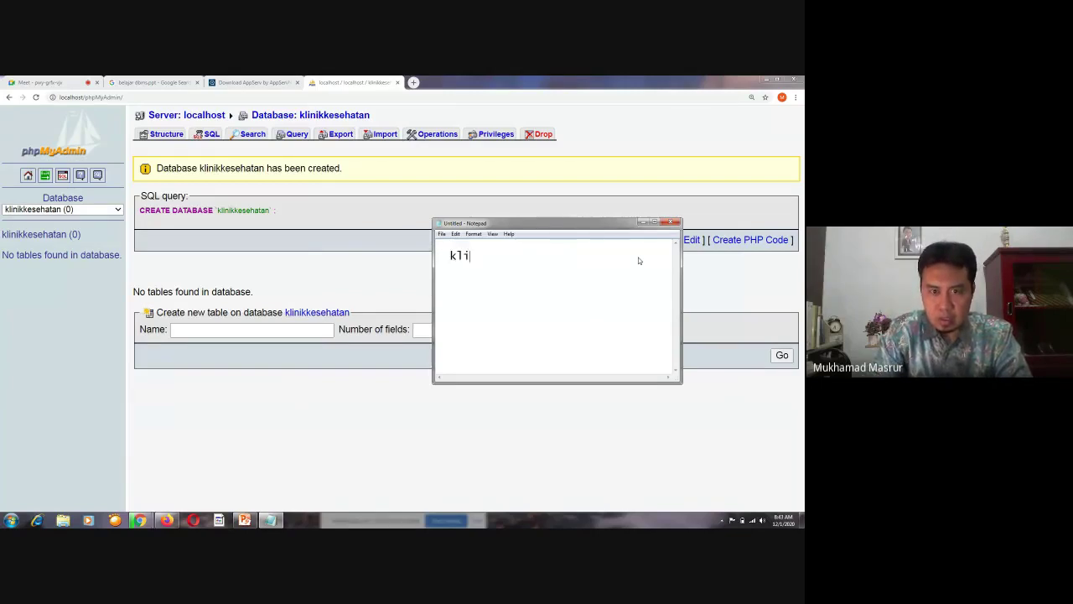
{"action": "type", "text": "nik keseh"}
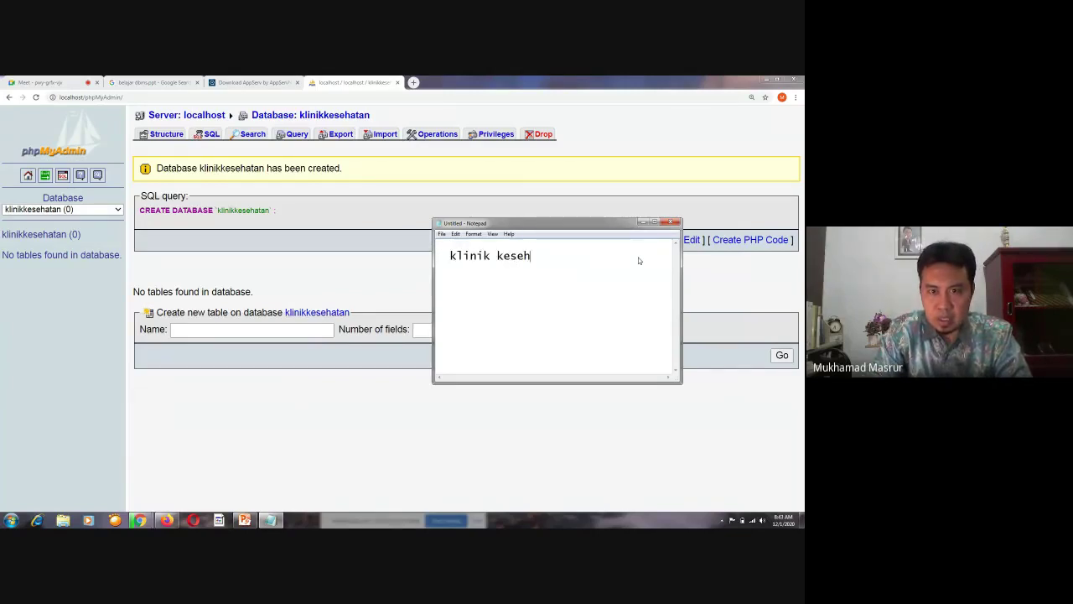
{"action": "type", "text": "atan"}
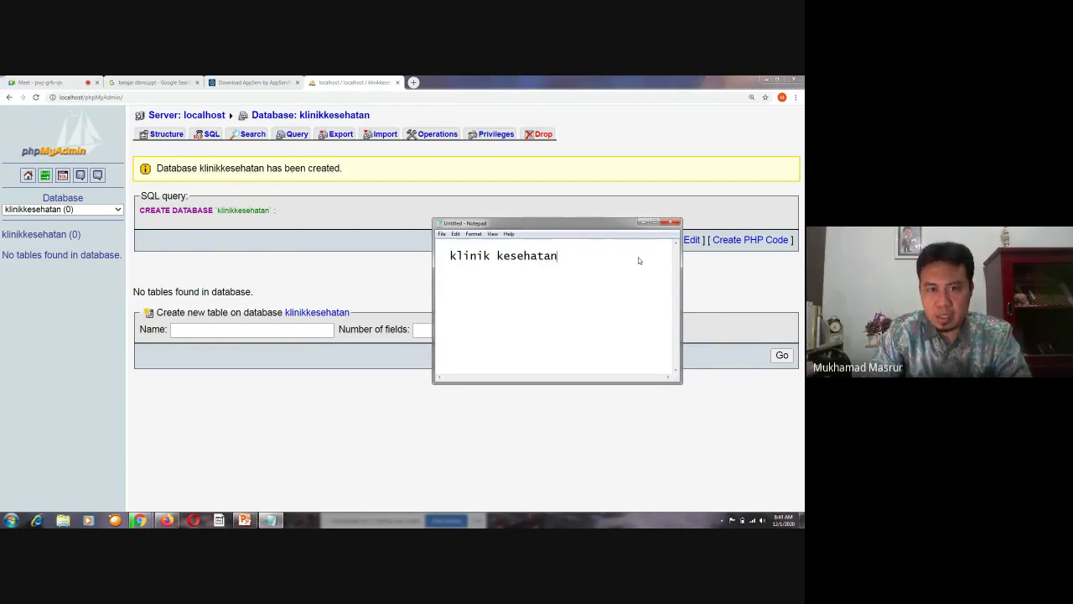
{"action": "key", "text": "Return"}
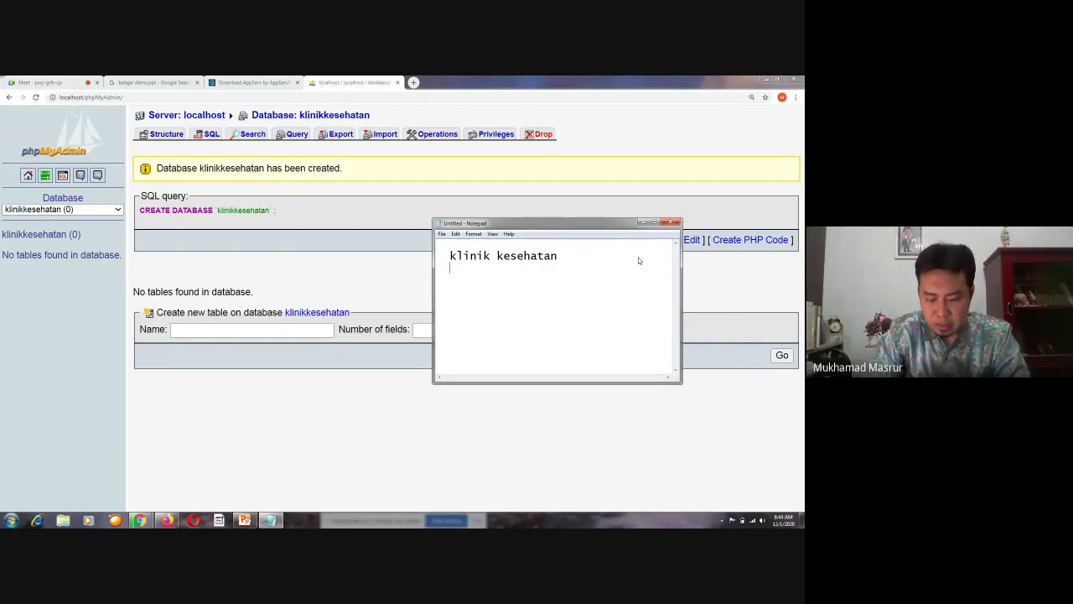
{"action": "type", "text": "1."}
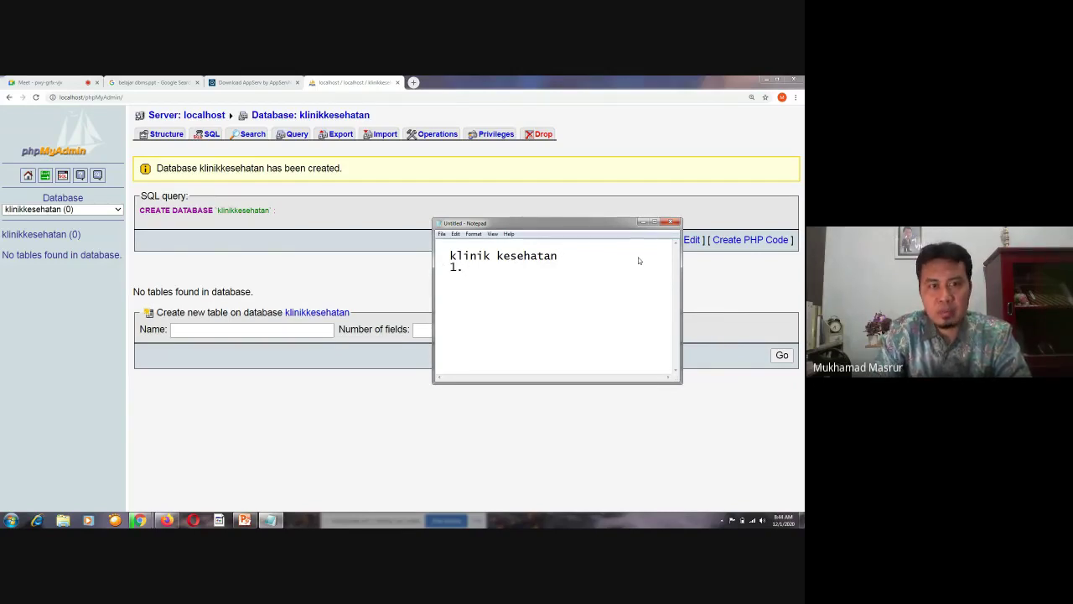
{"action": "left_click", "coordinate": [445, 256]}
{"action": "type", "text": "database klinik keseh"}
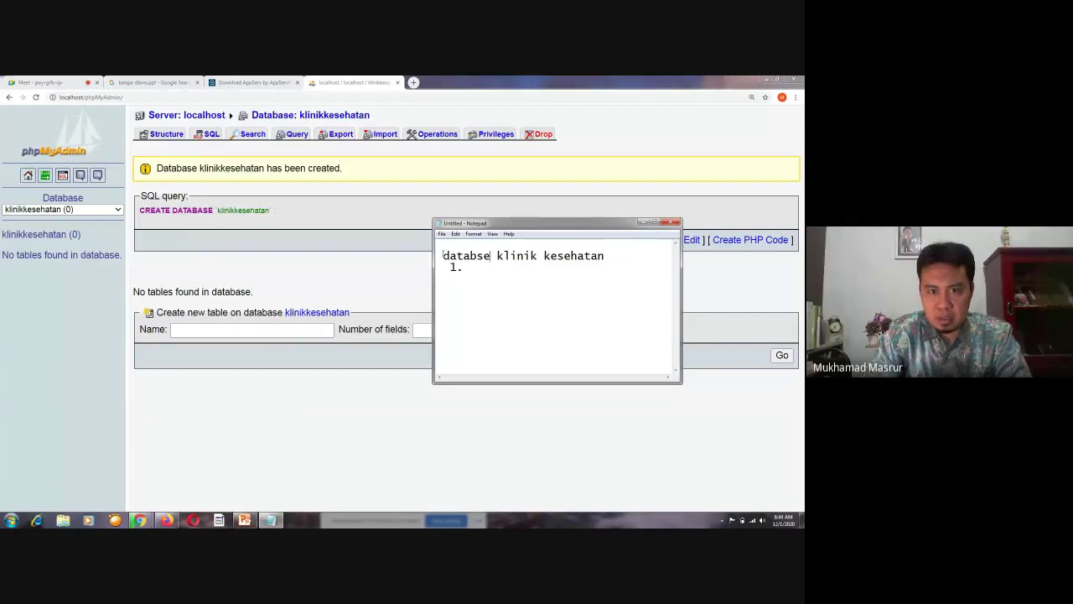
{"action": "type", "text": "a"}
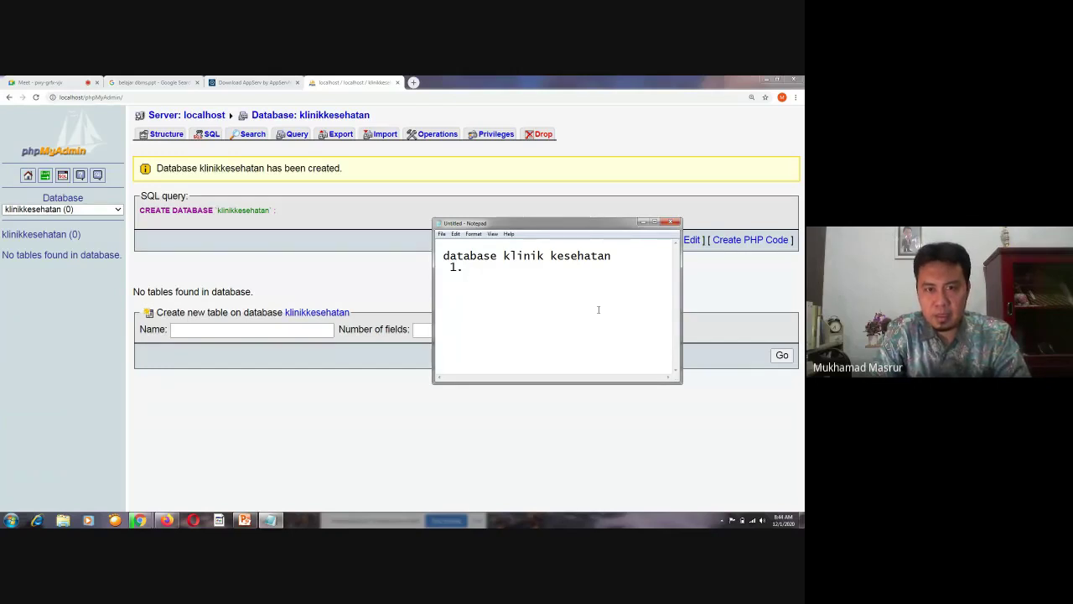
{"action": "type", "text": "tan  1. tabel p"}
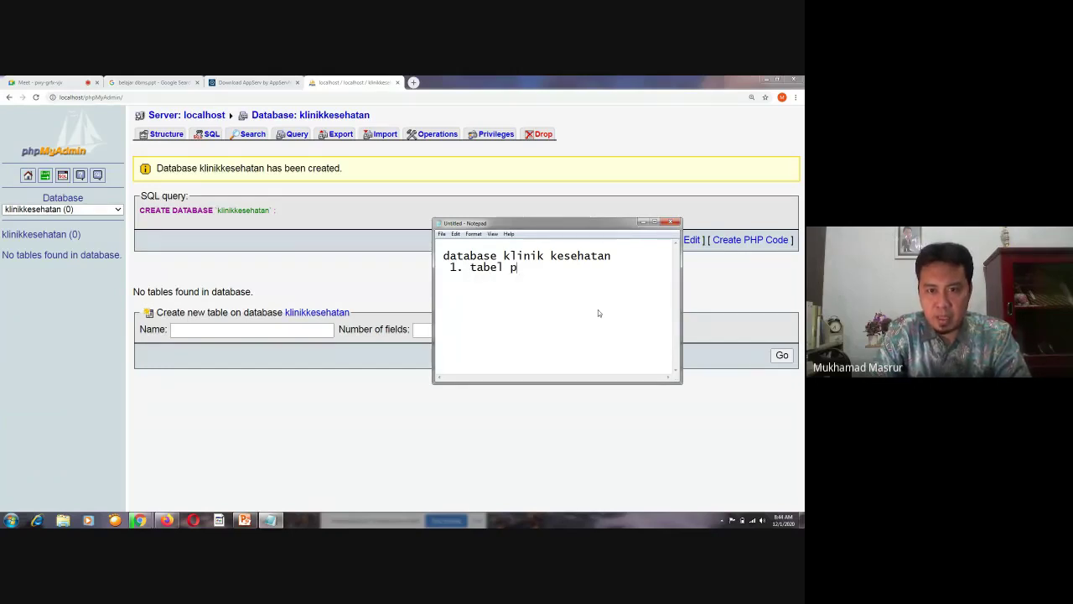
{"action": "type", "text": "asien"}
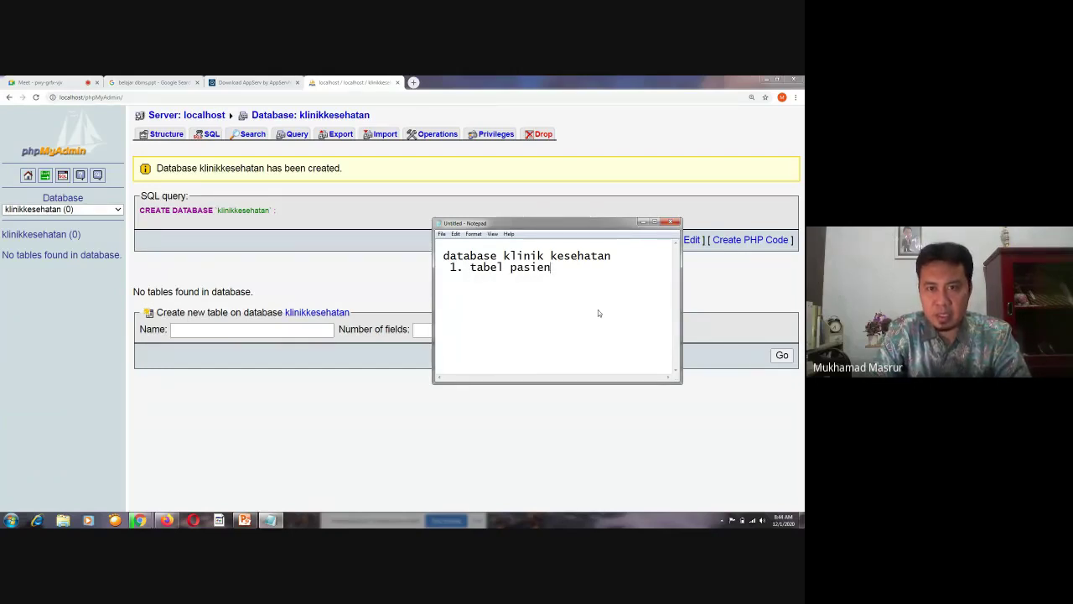
Admit the waiting participant to the Google Meet call and return to phpMyAdmin
{"action": "left_click", "coordinate": [37, 82]}
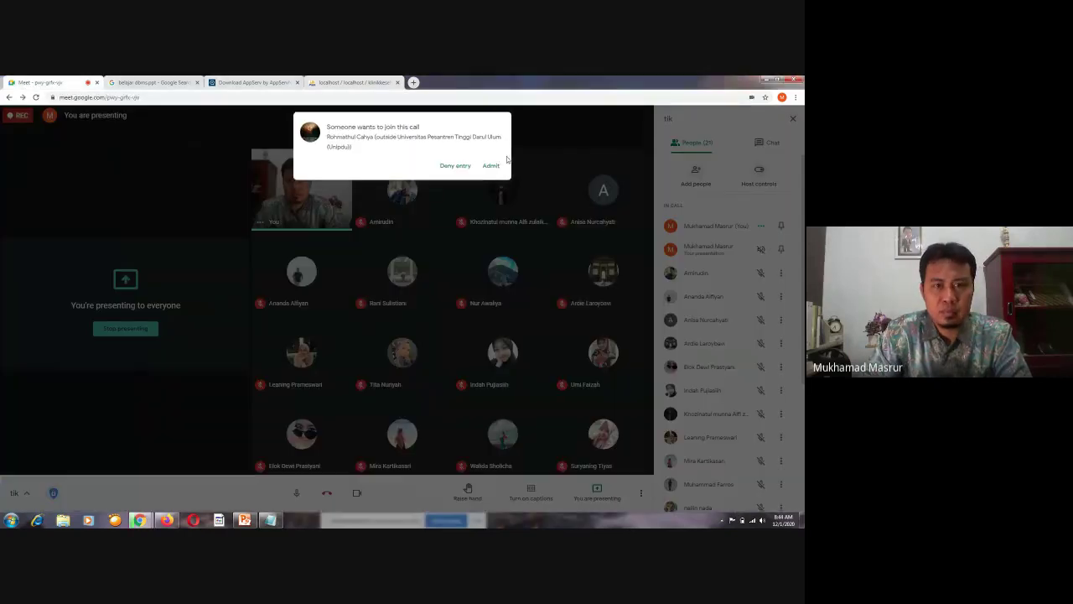
{"action": "left_click", "coordinate": [493, 166]}
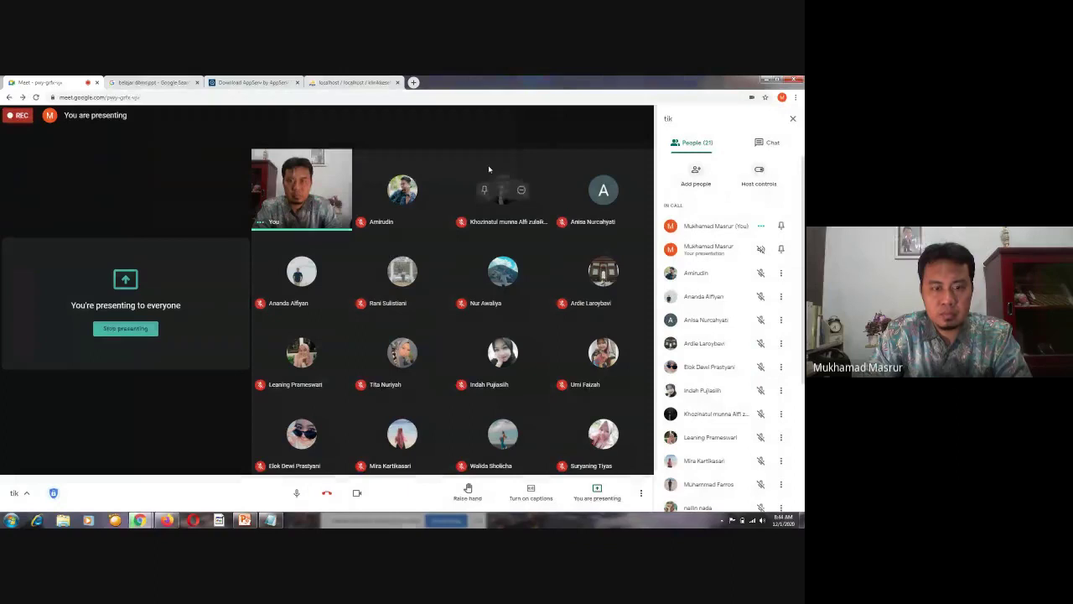
{"action": "left_click", "coordinate": [327, 83]}
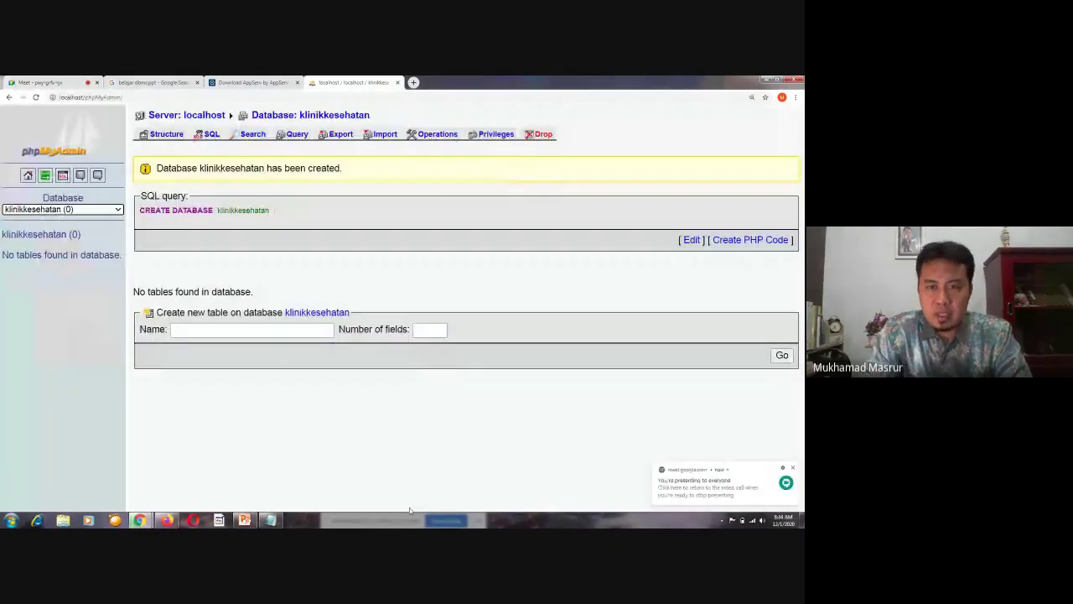
Bring the Notepad planning note in front of the klinikkesehatan database page
{"action": "left_click", "coordinate": [410, 513]}
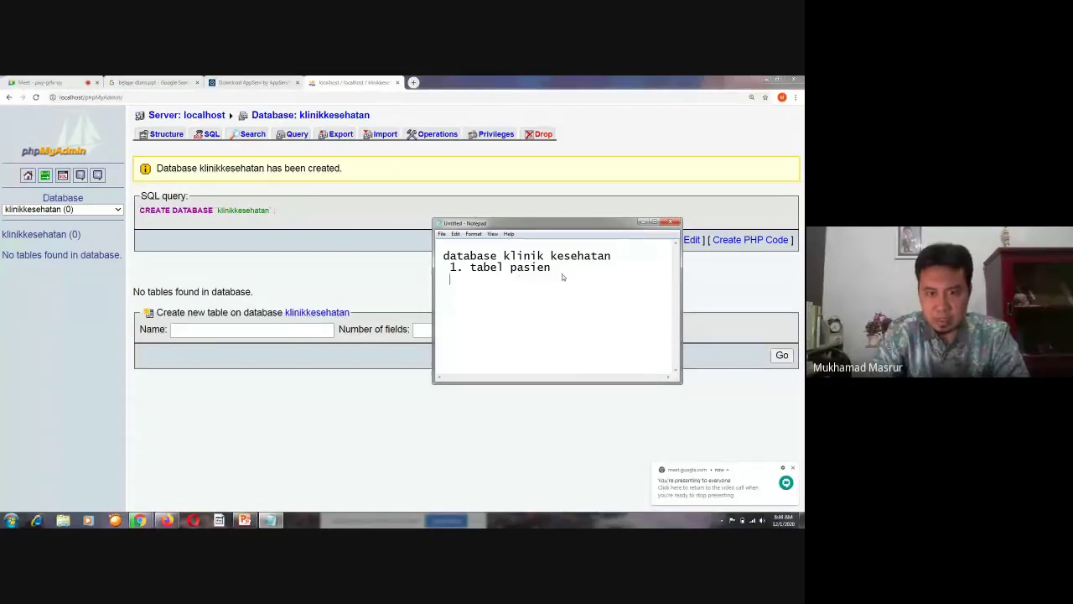
Add plan lines 2–4: tabel penyakit, obat, and tabel transaksi
{"action": "type", "text": "2. "}
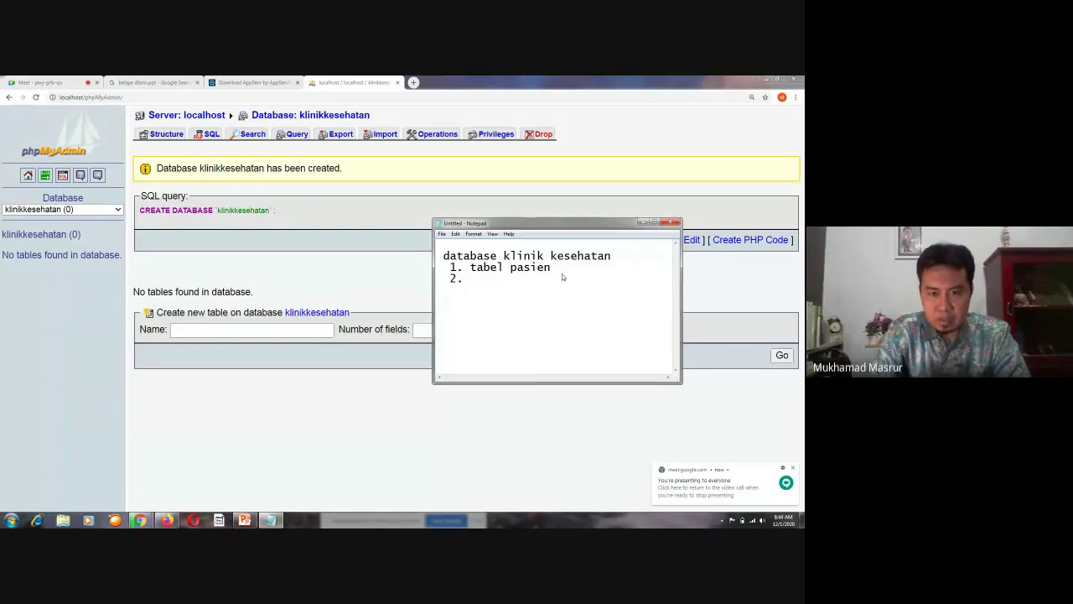
{"action": "type", "text": "pe"}
{"action": "key", "text": "BackSpace"}
{"action": "key", "text": "BackSpace"}
{"action": "type", "text": "t"}
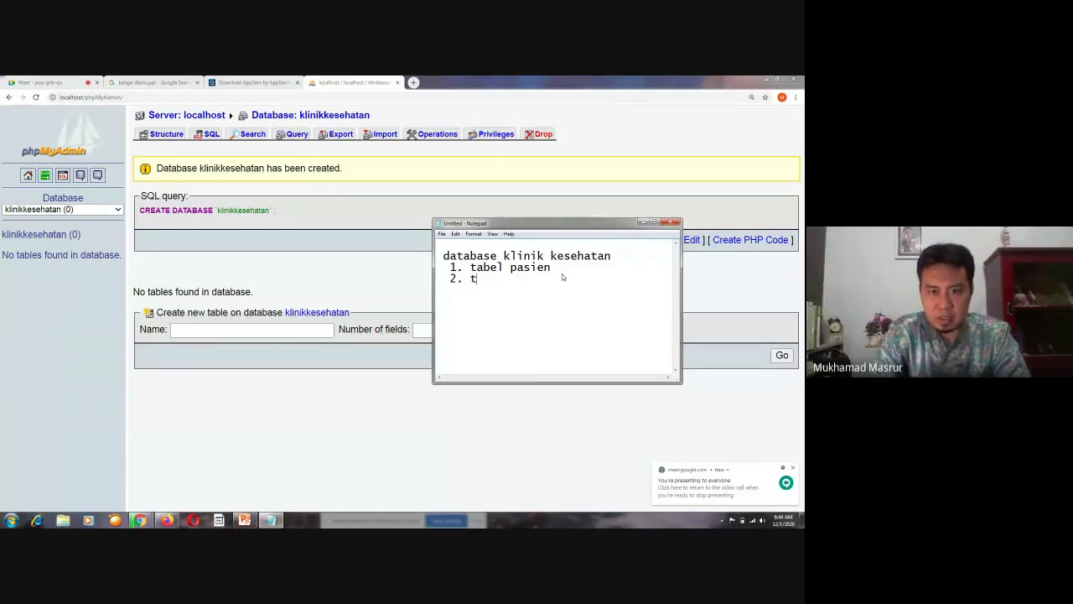
{"action": "type", "text": "abel penyakit"}
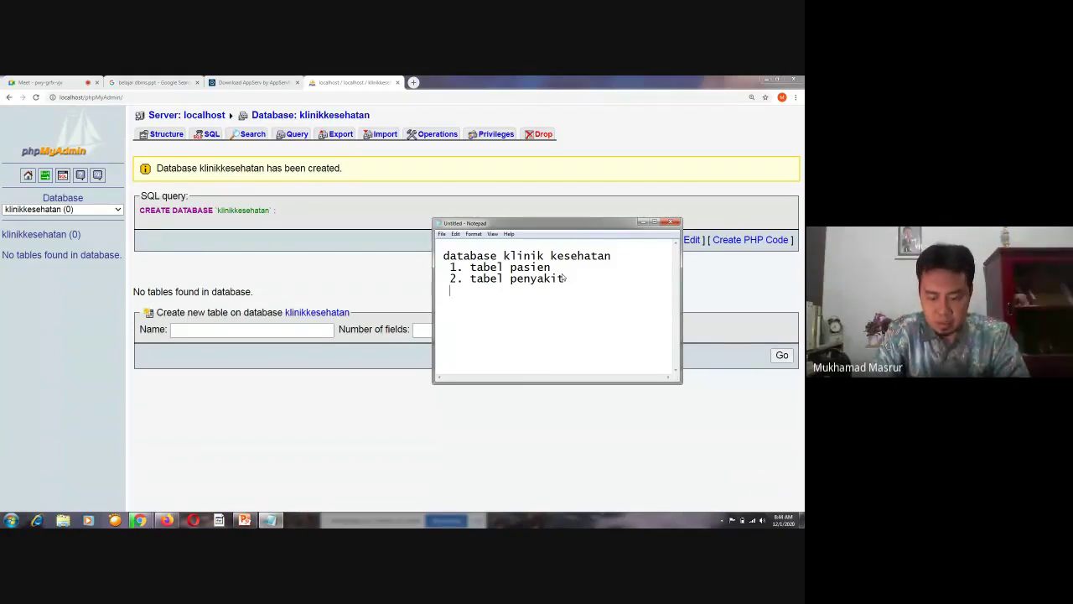
{"action": "type", "text": "3."}
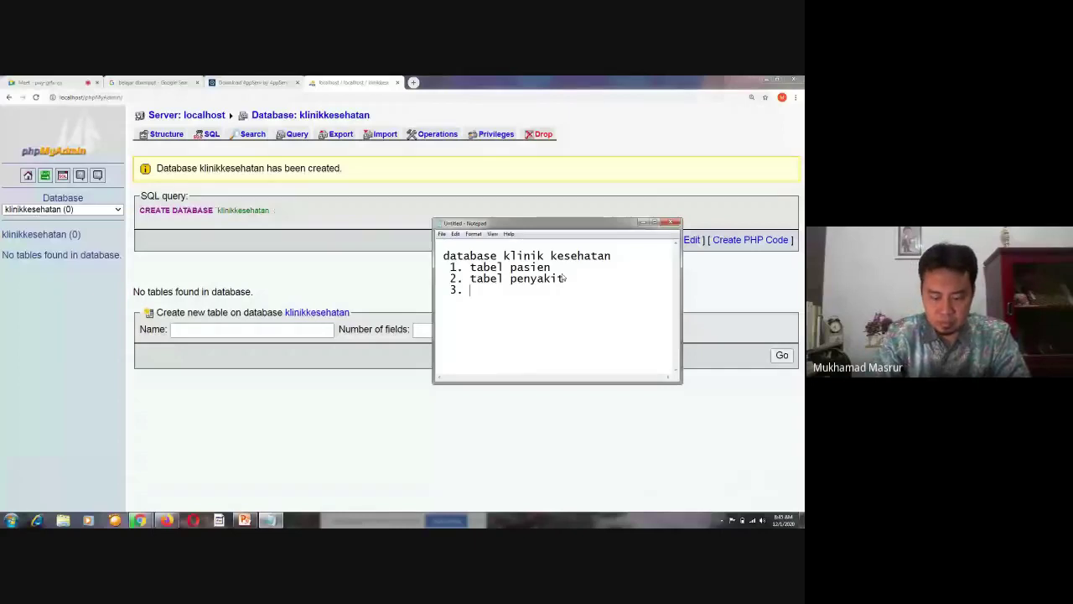
{"action": "type", "text": "obat"}
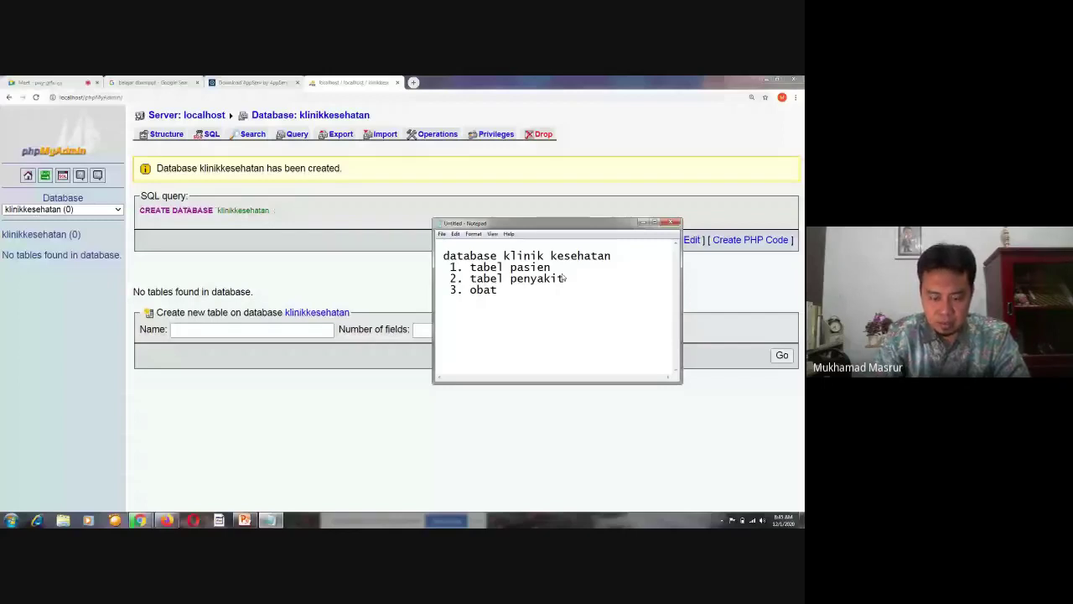
{"action": "key", "text": "Return"}
{"action": "type", "text": "4. ta"}
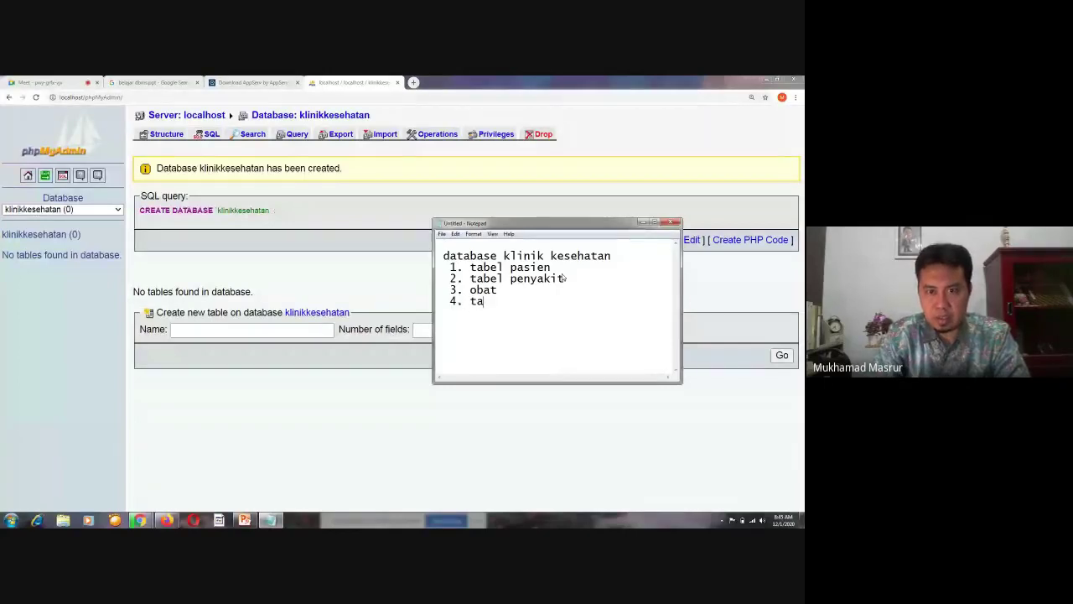
{"action": "type", "text": "bel transaksi"}
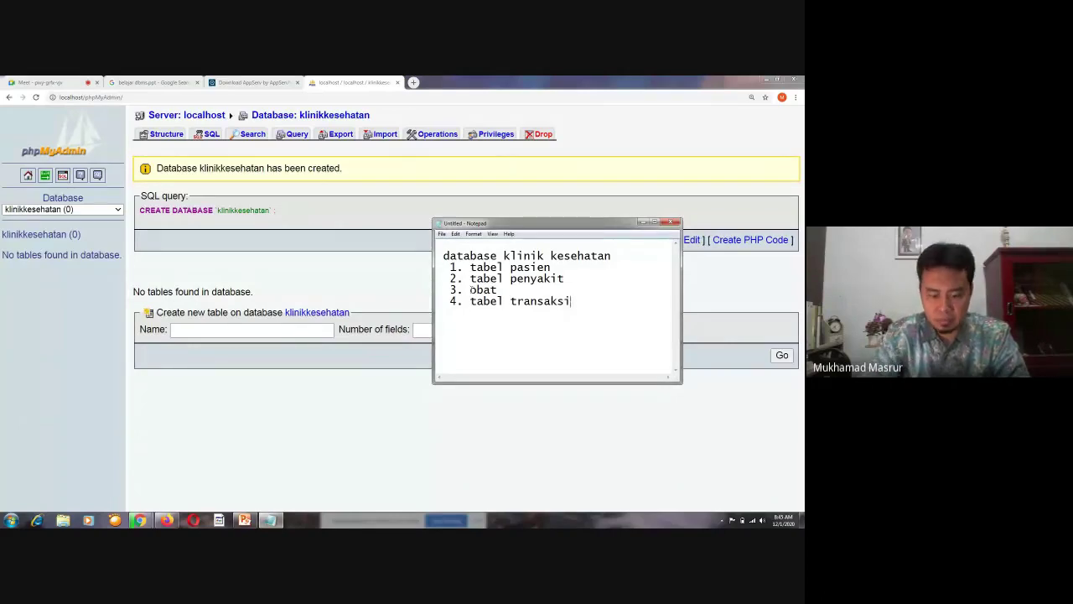
Insert 'tabel' before 'obat' on line 3 and reposition the Notepad window
{"action": "left_click", "coordinate": [471, 289]}
{"action": "type", "text": "tabel"}
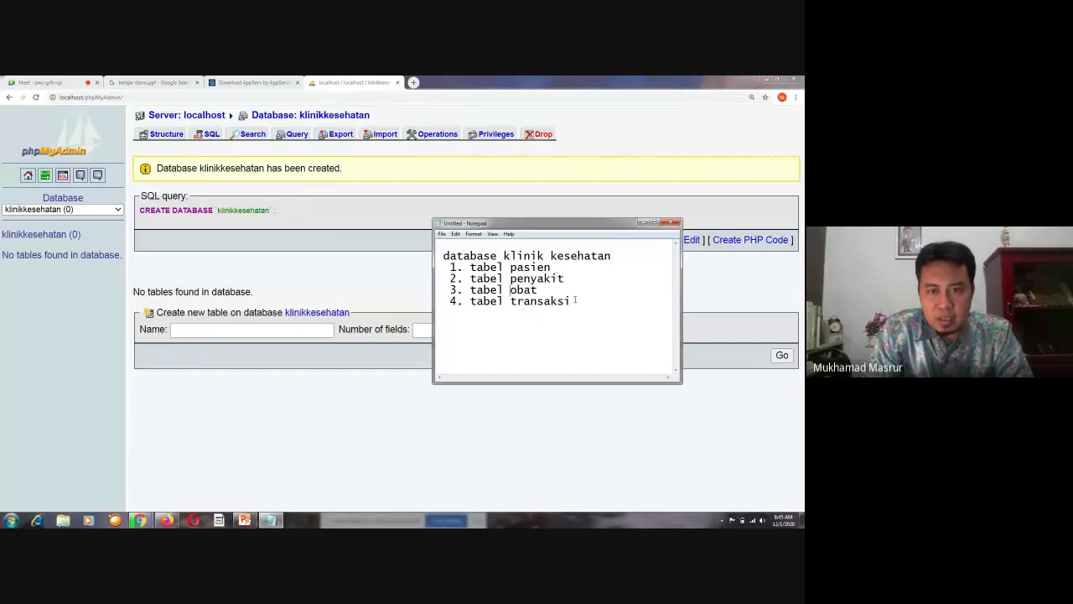
{"action": "left_click_drag", "start_coordinate": [575, 299], "coordinate": [449, 265]}
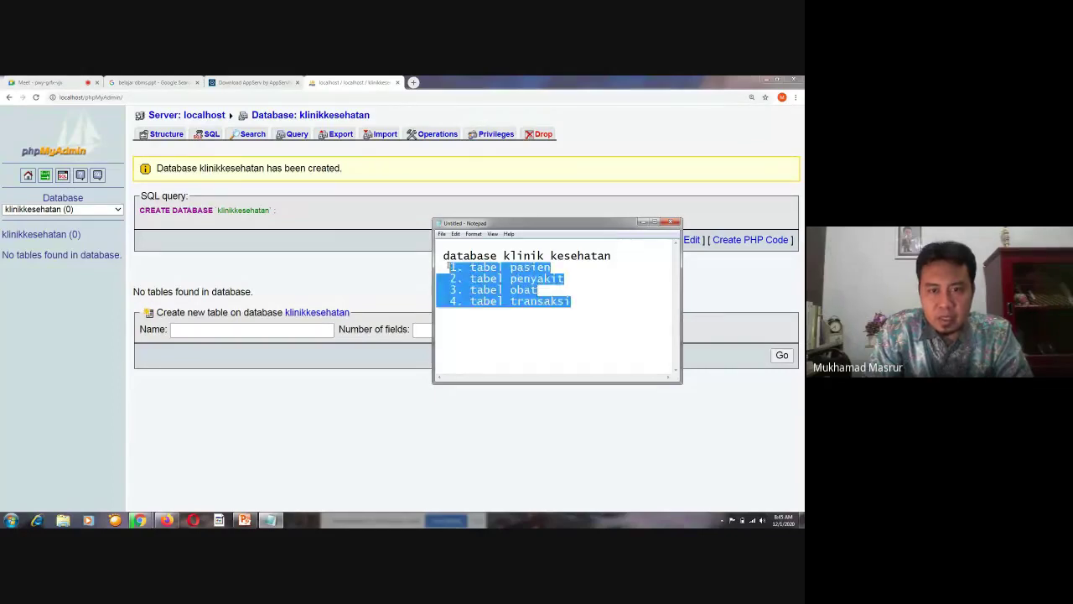
{"action": "left_click", "coordinate": [534, 337]}
{"action": "left_click_drag", "start_coordinate": [530, 224], "coordinate": [558, 222]}
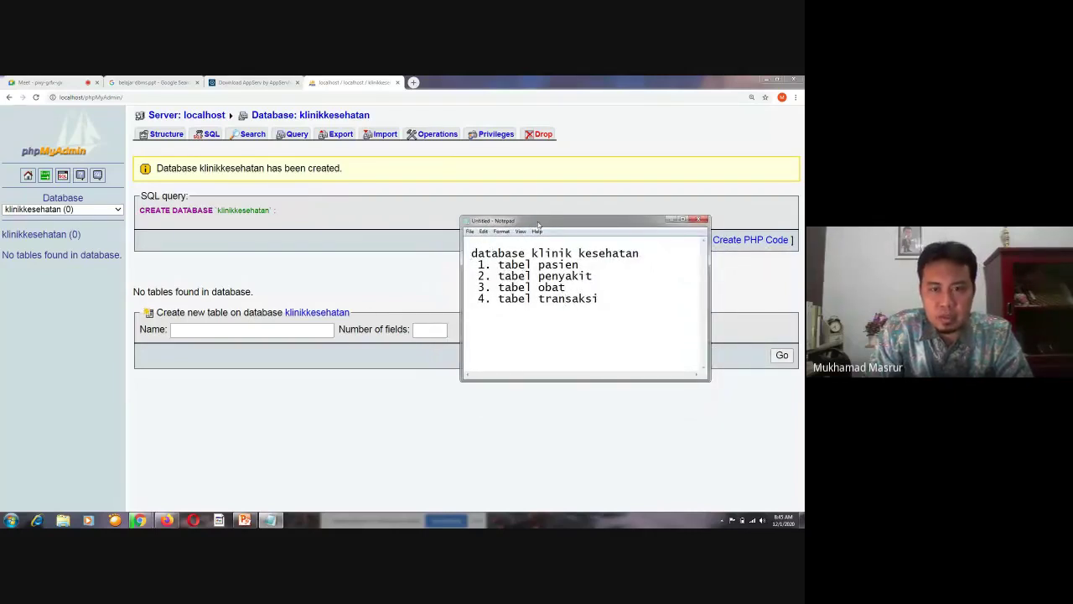
{"action": "left_click_drag", "start_coordinate": [538, 224], "coordinate": [528, 215]}
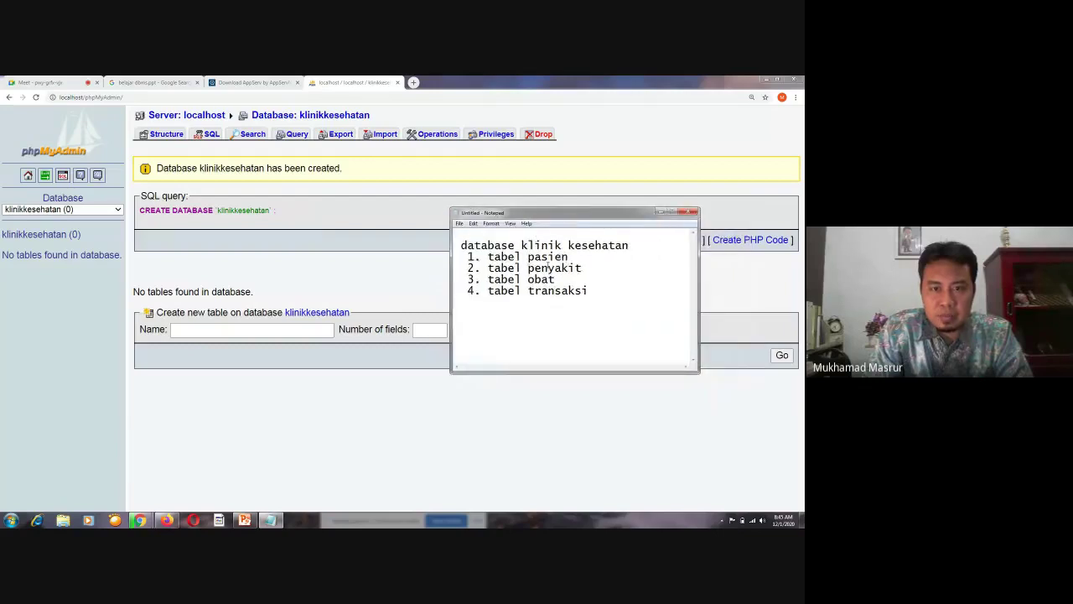
Enter 'pasien' as the new table name in klinikkesehatan, ready for the field count
{"action": "left_click", "coordinate": [249, 329]}
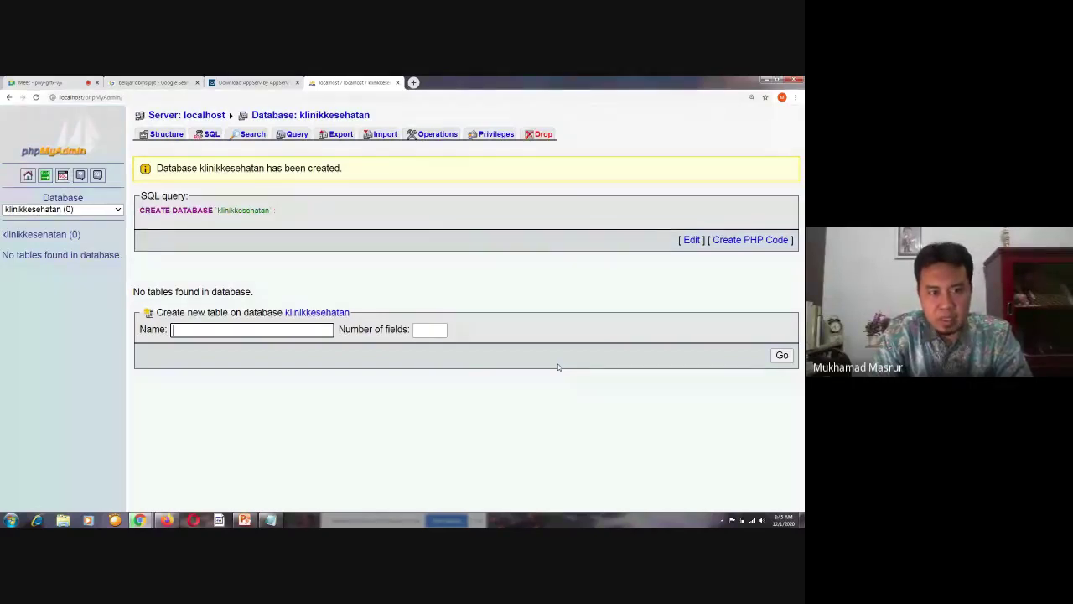
{"action": "type", "text": "pasie"}
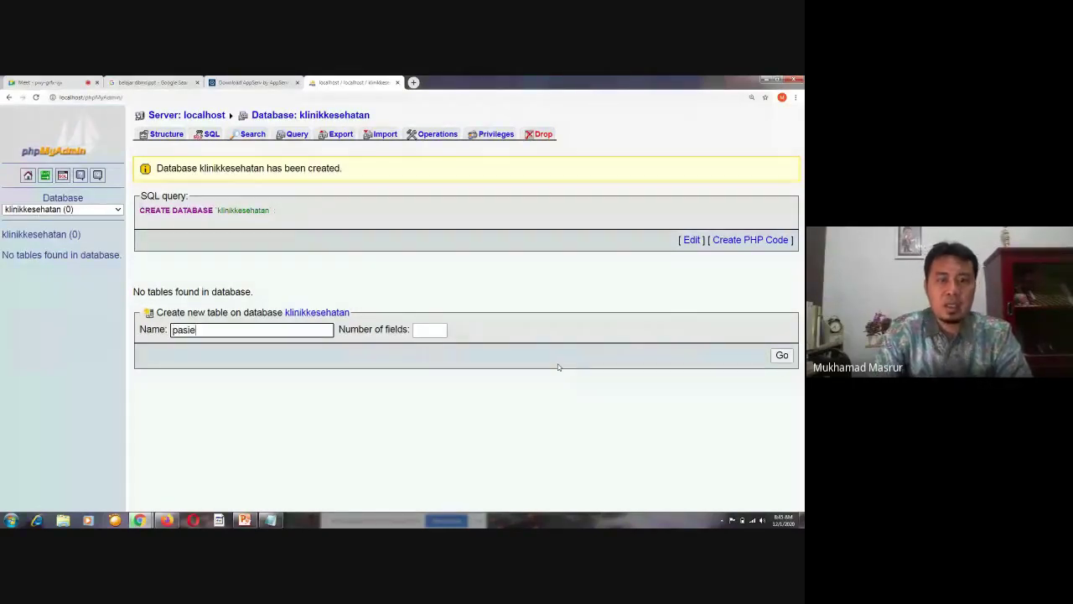
{"action": "type", "text": "n"}
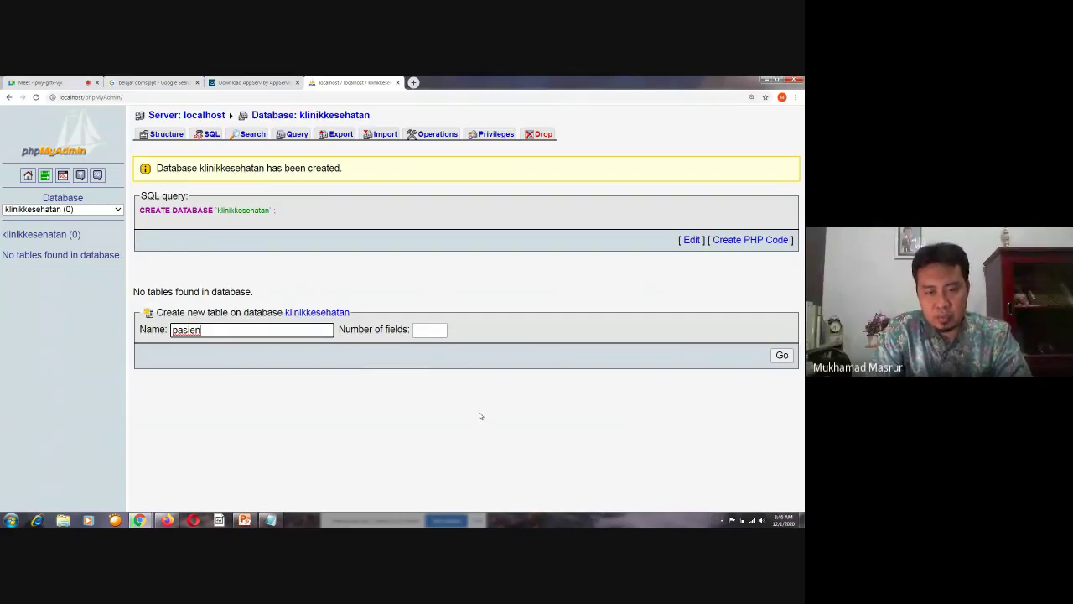
{"action": "left_click", "coordinate": [431, 329]}
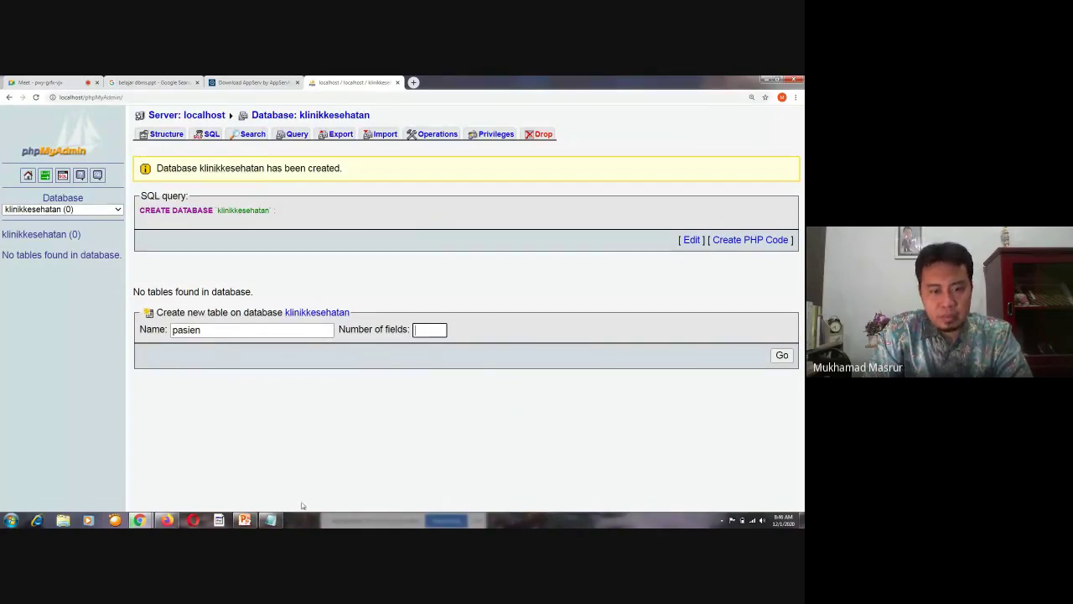
Append '(kodepasien, nama, alamat, tgllahir, jeniskelamin)' after 'tabel pasien' in the Notepad plan
{"action": "left_click", "coordinate": [270, 520]}
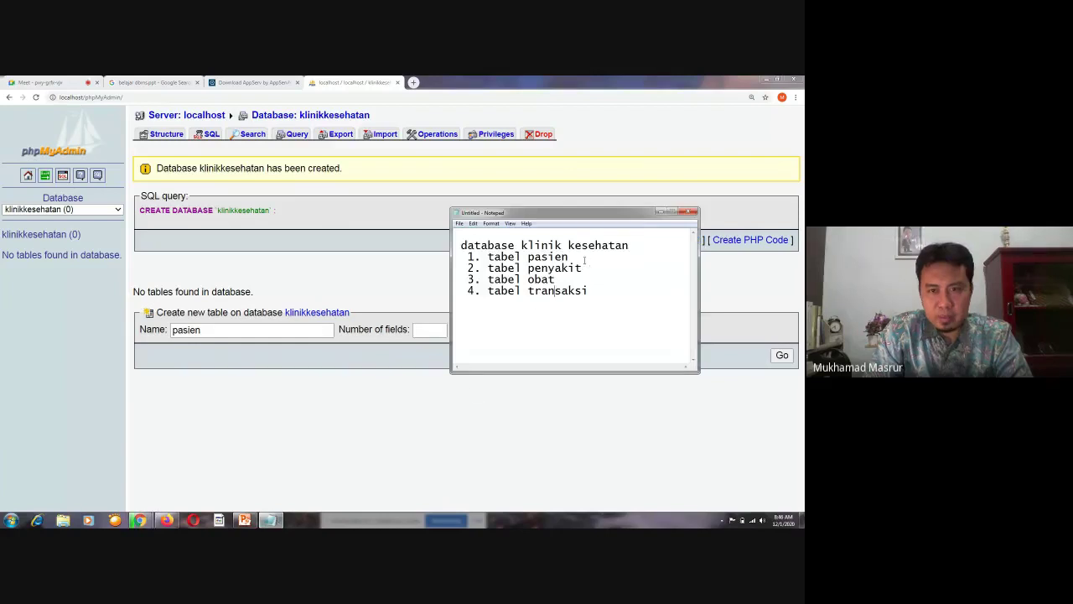
{"action": "left_click", "coordinate": [585, 261]}
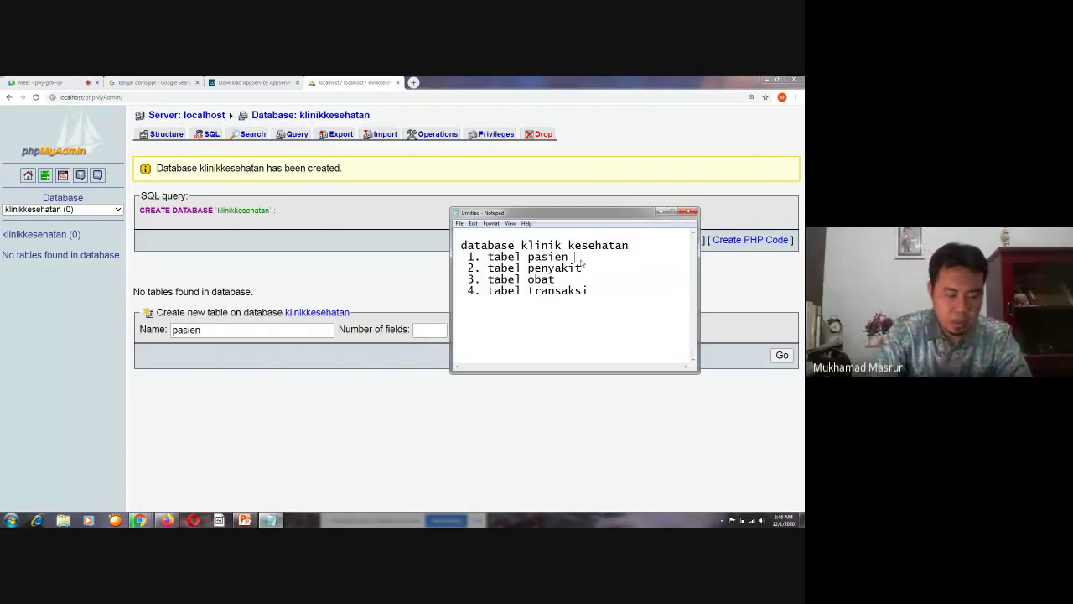
{"action": "type", "text": "("}
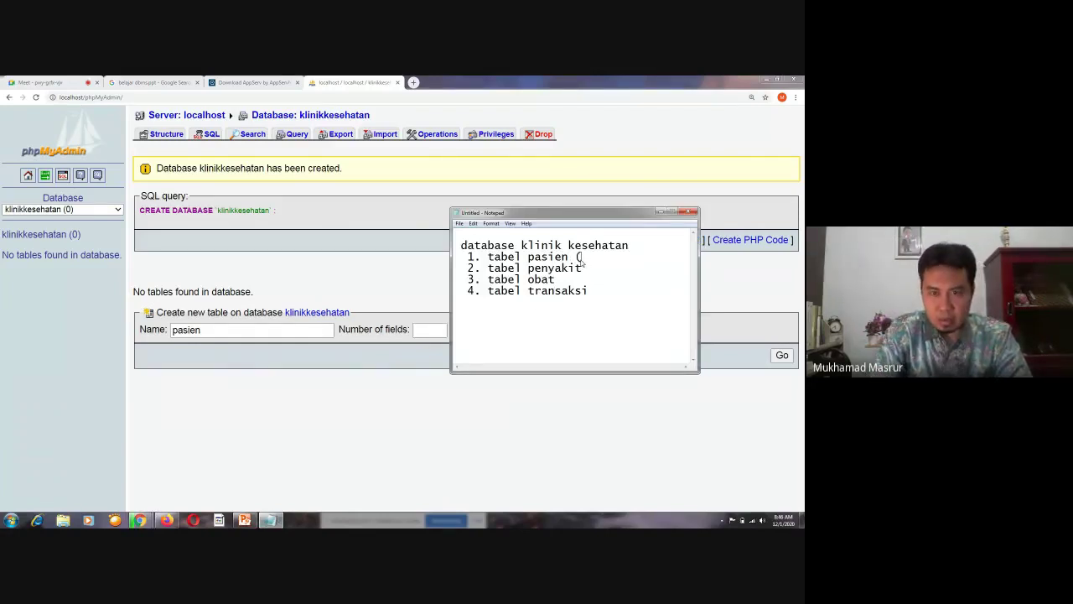
{"action": "type", "text": "kodepa"}
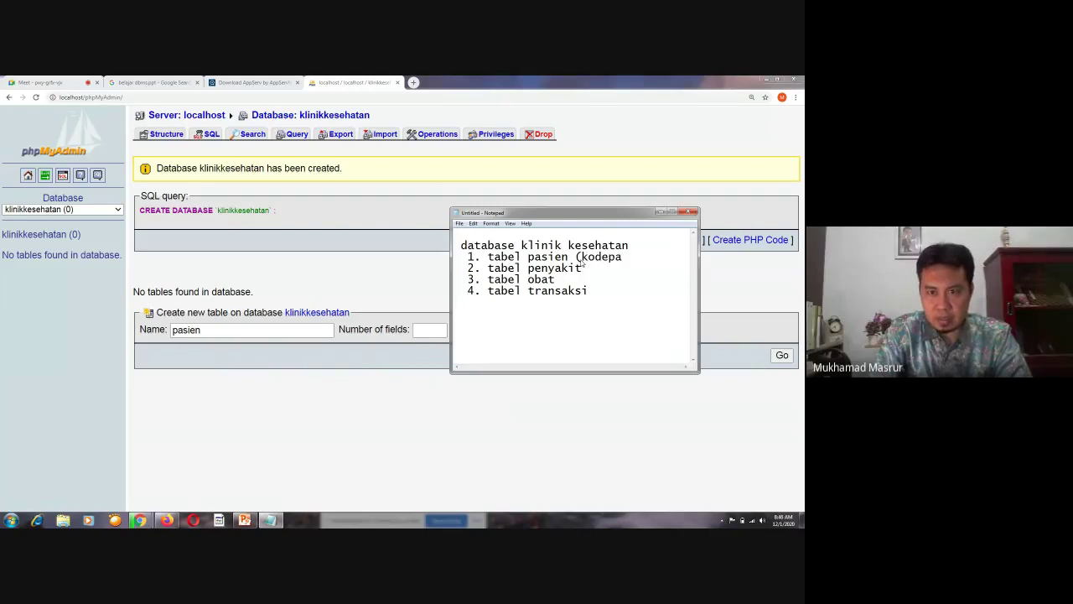
{"action": "type", "text": "sien"}
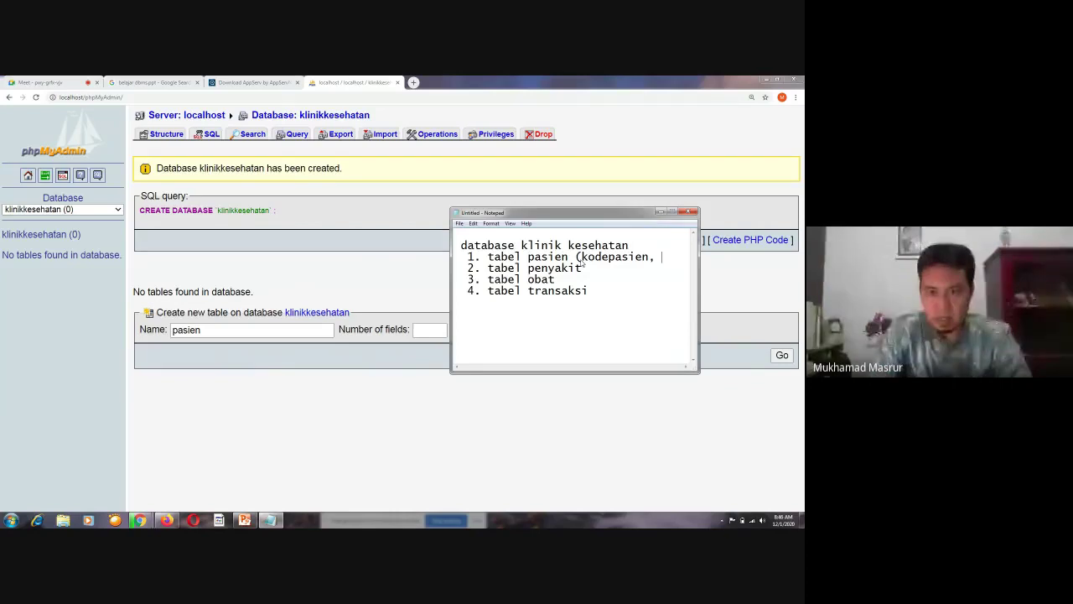
{"action": "type", "text": ", nama, alamat"}
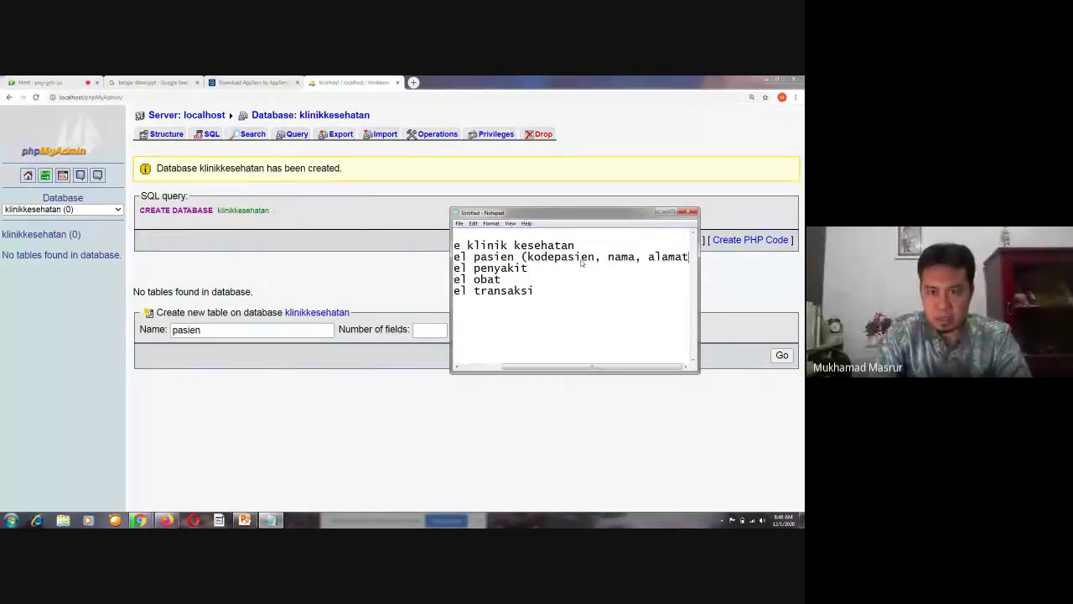
{"action": "type", "text": ", "}
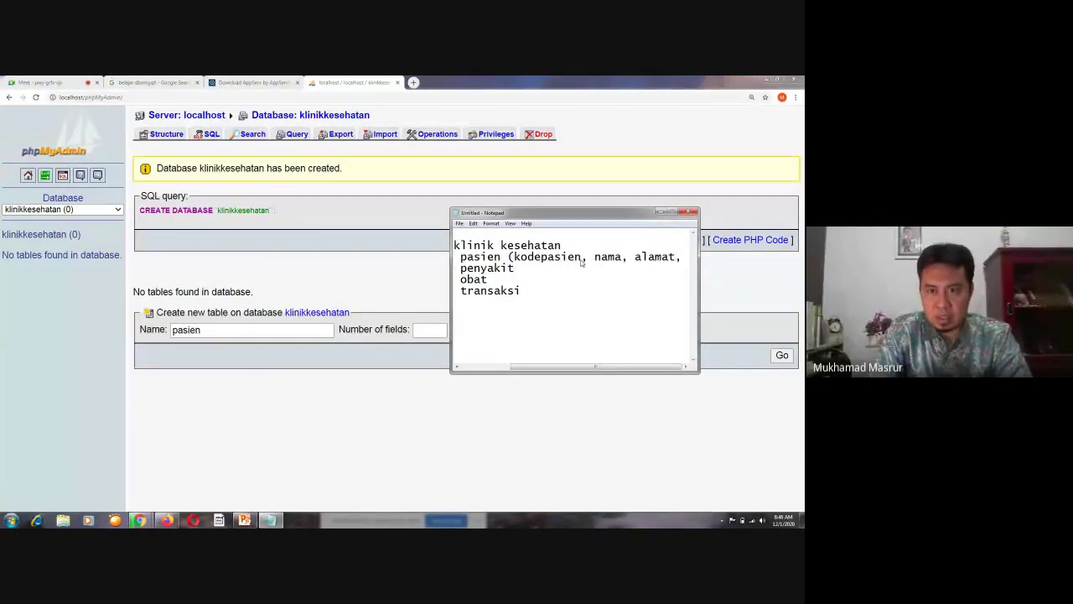
{"action": "type", "text": "tff"}
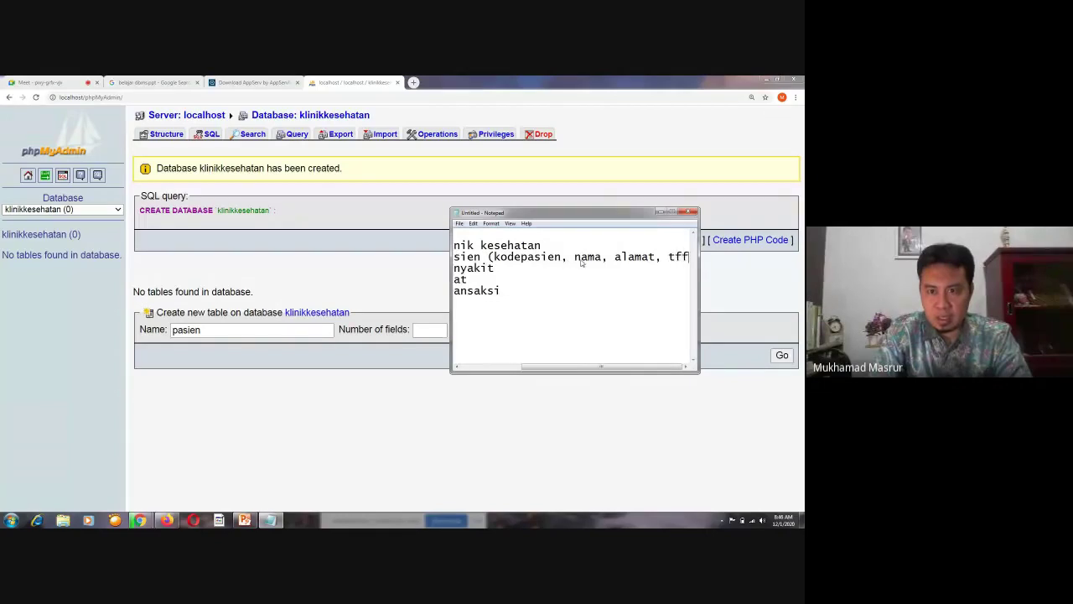
{"action": "key", "text": "BackSpace"}
{"action": "key", "text": "BackSpace"}
{"action": "type", "text": "g"}
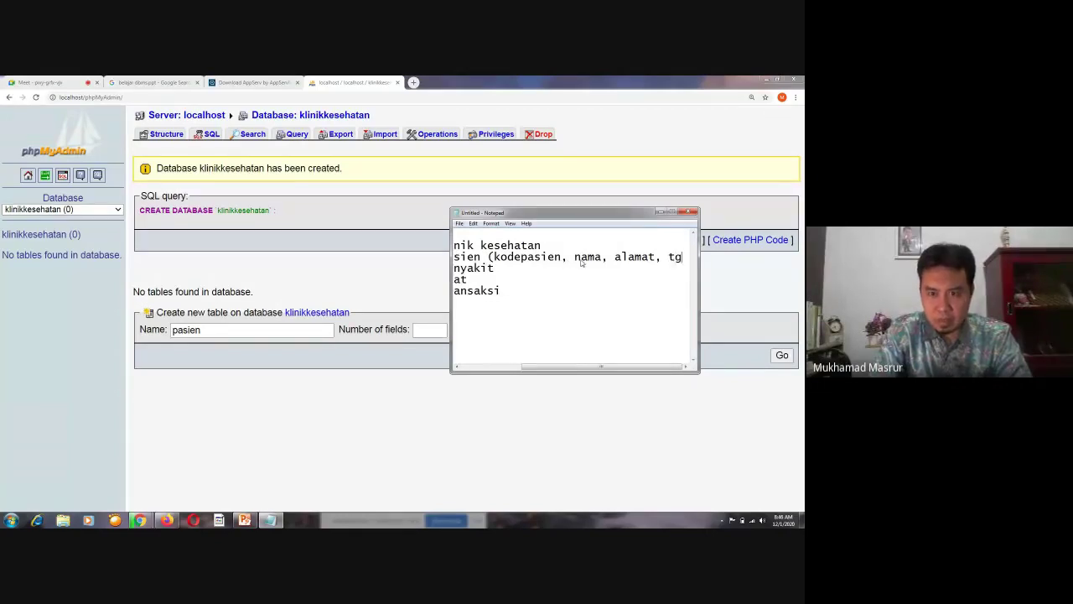
{"action": "type", "text": "llahir"}
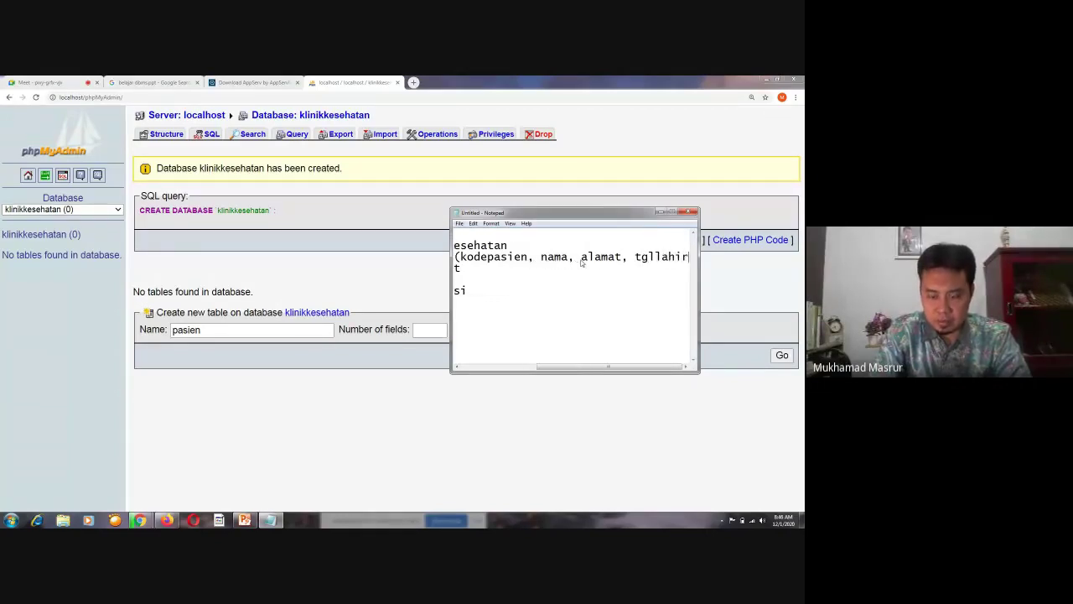
{"action": "type", "text": ","}
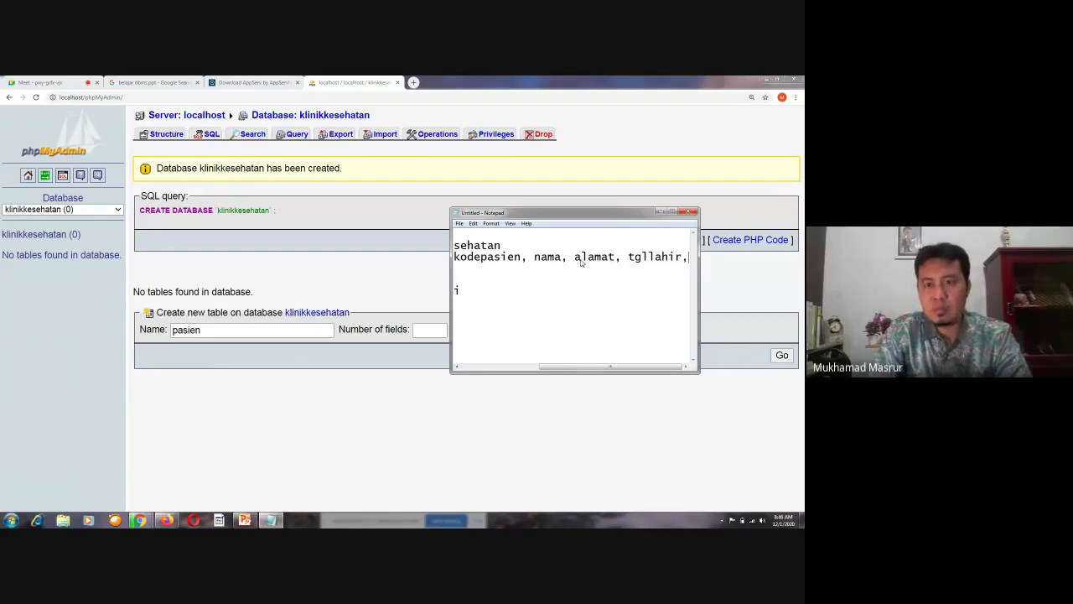
{"action": "type", "text": " j"}
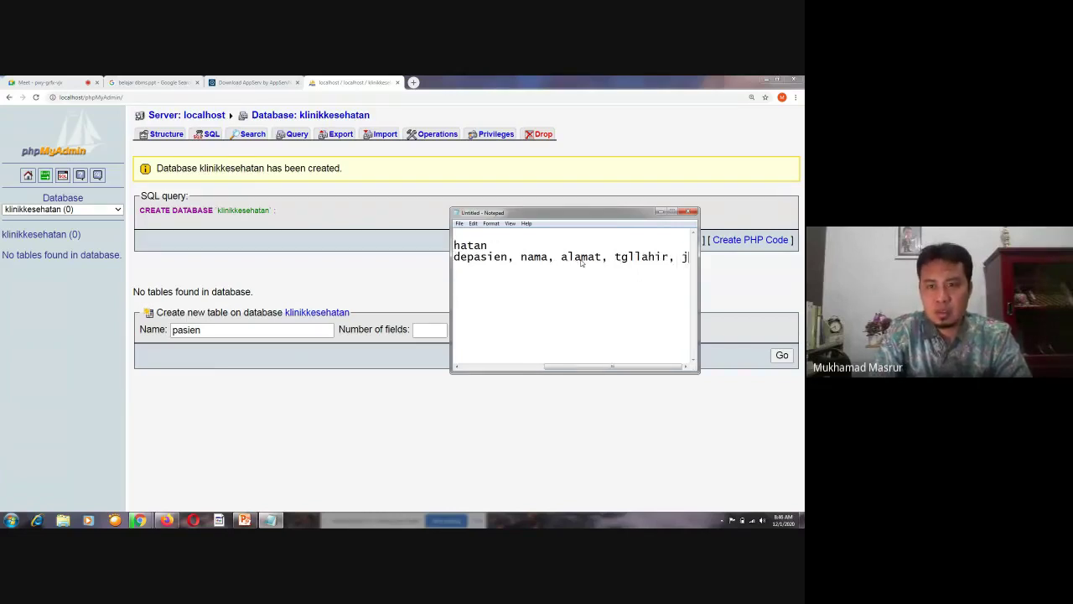
{"action": "type", "text": "eniskelamin"}
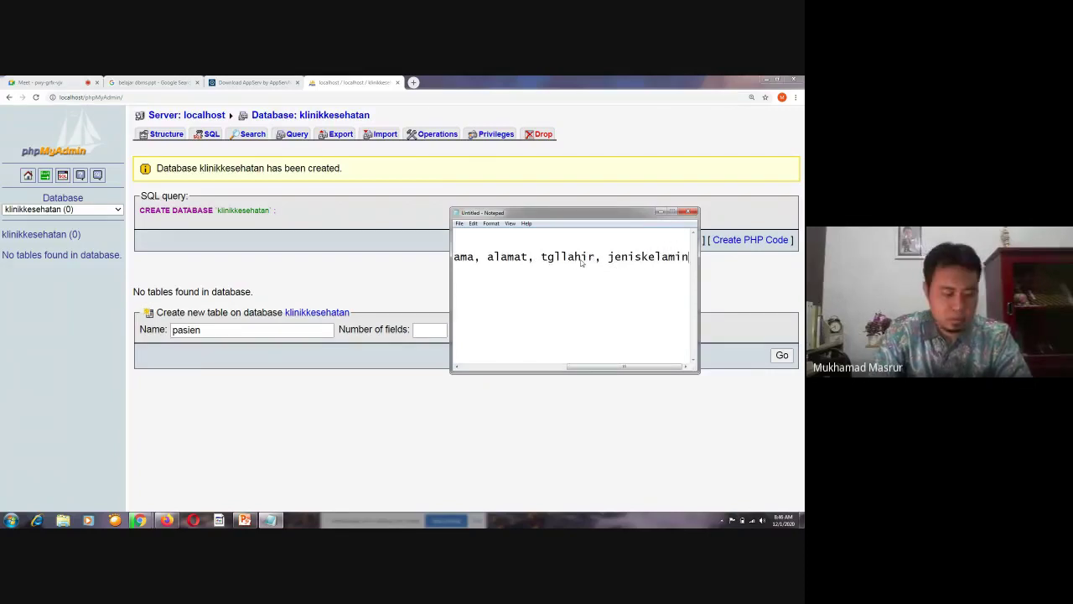
{"action": "type", "text": ")"}
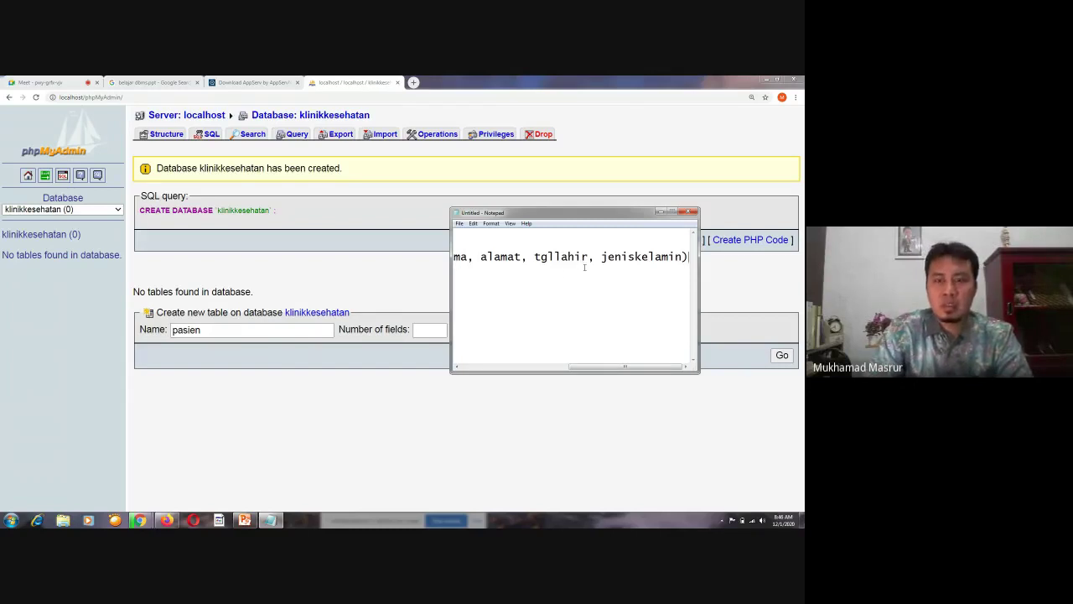
Widen the Notepad window, highlight the pasien field names, and return to phpMyAdmin
{"action": "left_click_drag", "start_coordinate": [449, 312], "coordinate": [197, 310]}
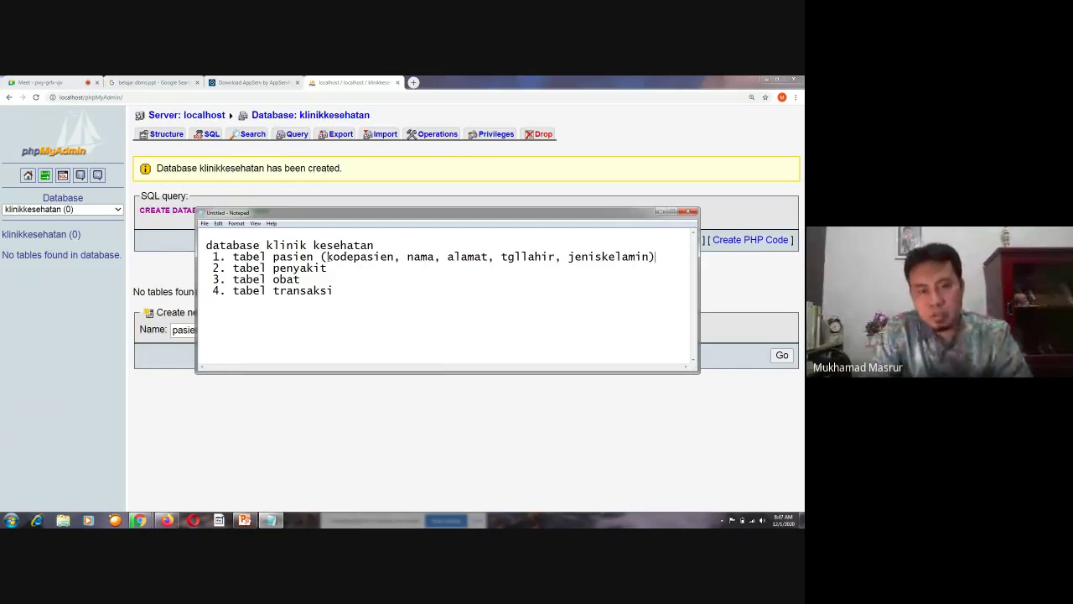
{"action": "left_click_drag", "start_coordinate": [327, 257], "coordinate": [648, 259]}
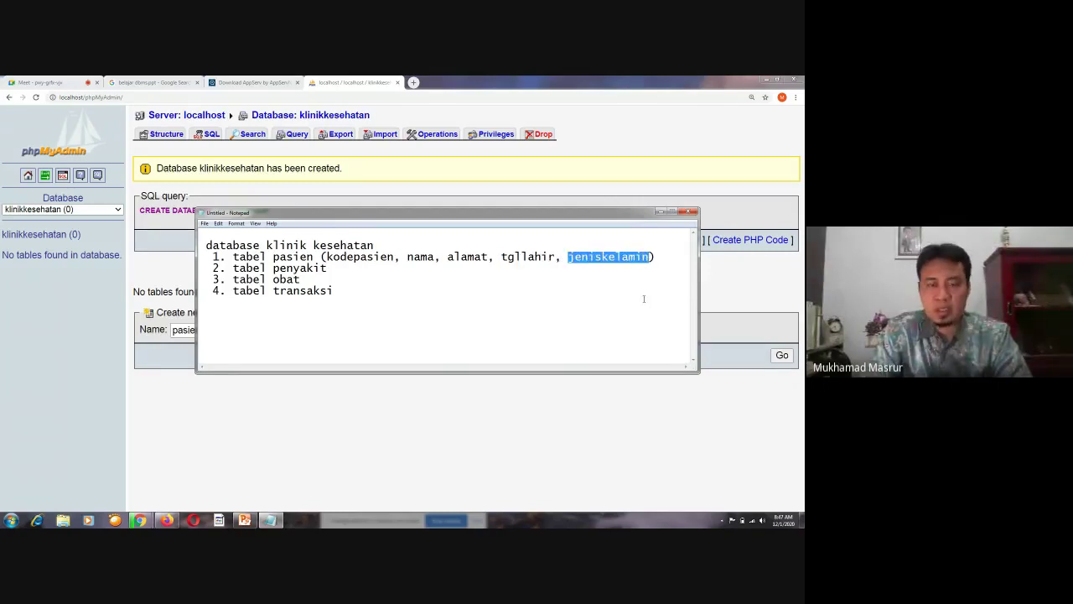
{"action": "left_click", "coordinate": [537, 424]}
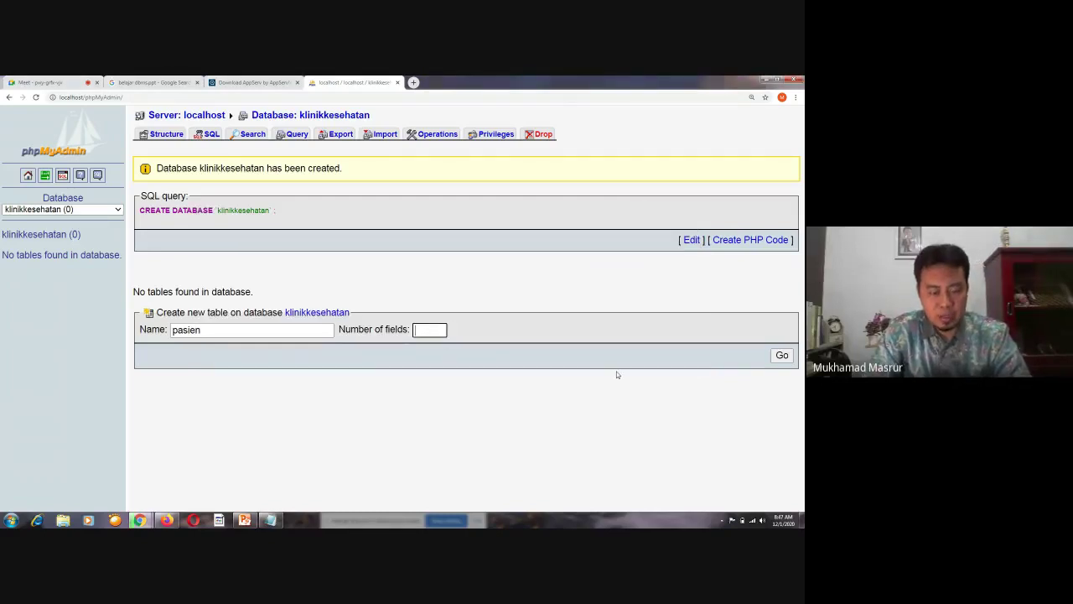
Set the number of fields to 5 and submit the pasien table form
{"action": "type", "text": "5"}
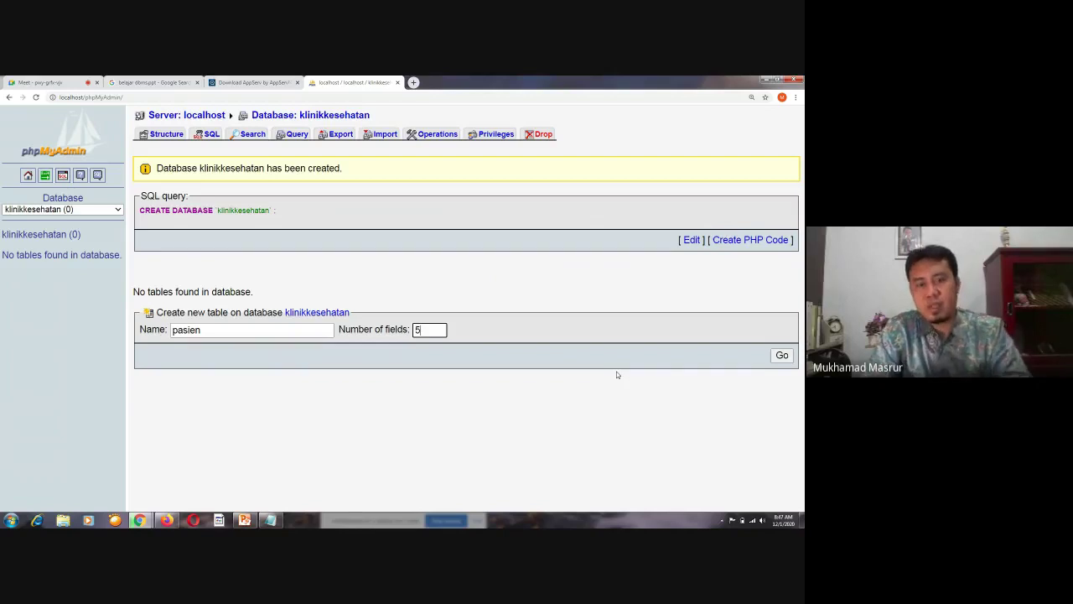
{"action": "left_click", "coordinate": [777, 358]}
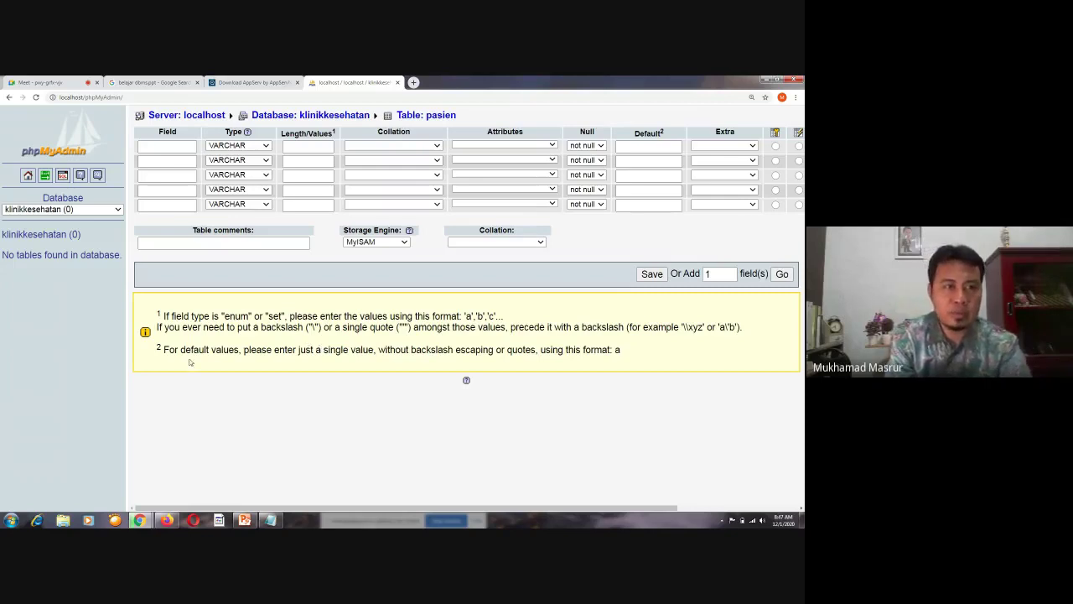
Name the first pasien field 'kdpasien' and open its data type list
{"action": "left_click", "coordinate": [172, 148]}
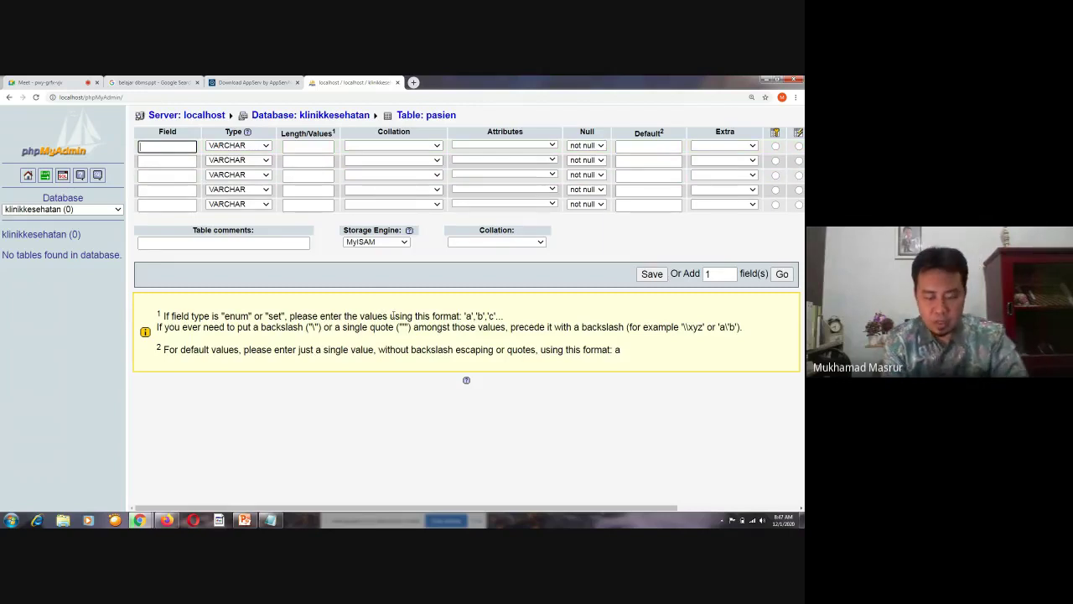
{"action": "type", "text": "kdpasien"}
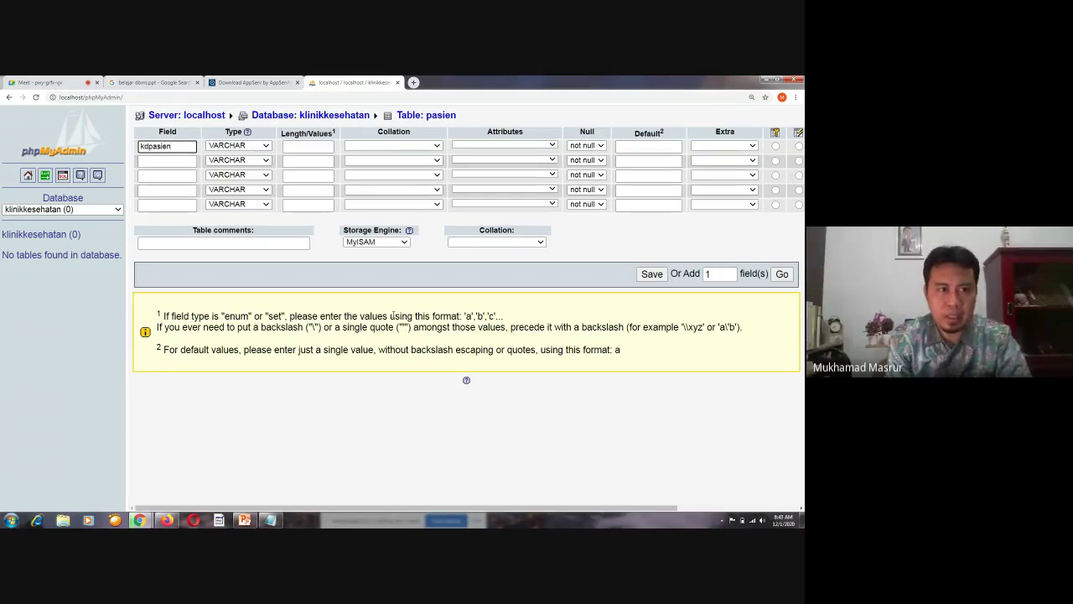
{"action": "key", "text": "ctrl+a"}
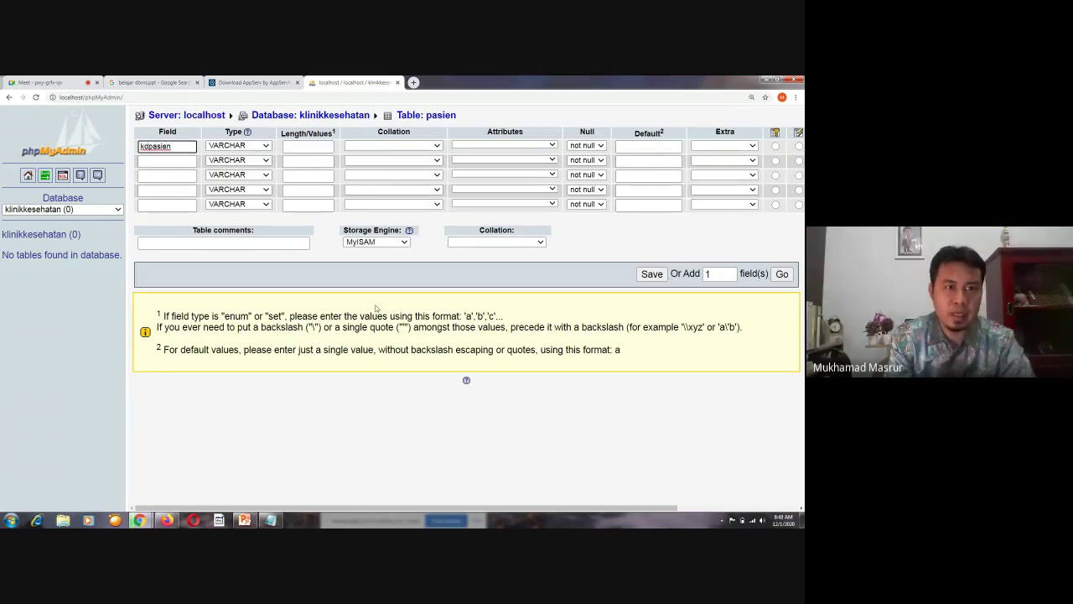
{"action": "left_click", "coordinate": [325, 421]}
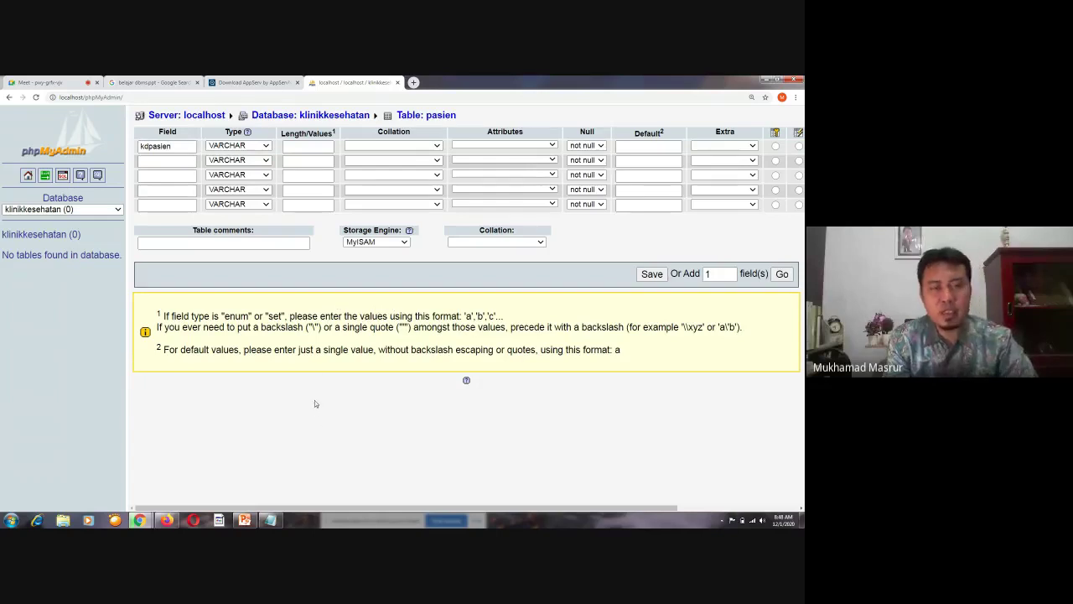
{"action": "left_click", "coordinate": [266, 147]}
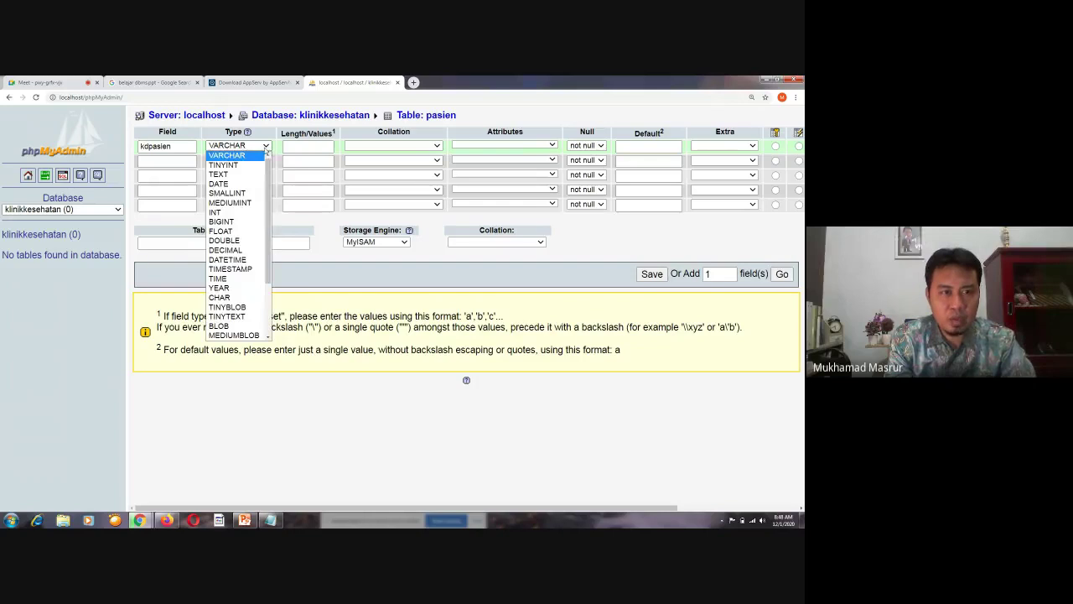
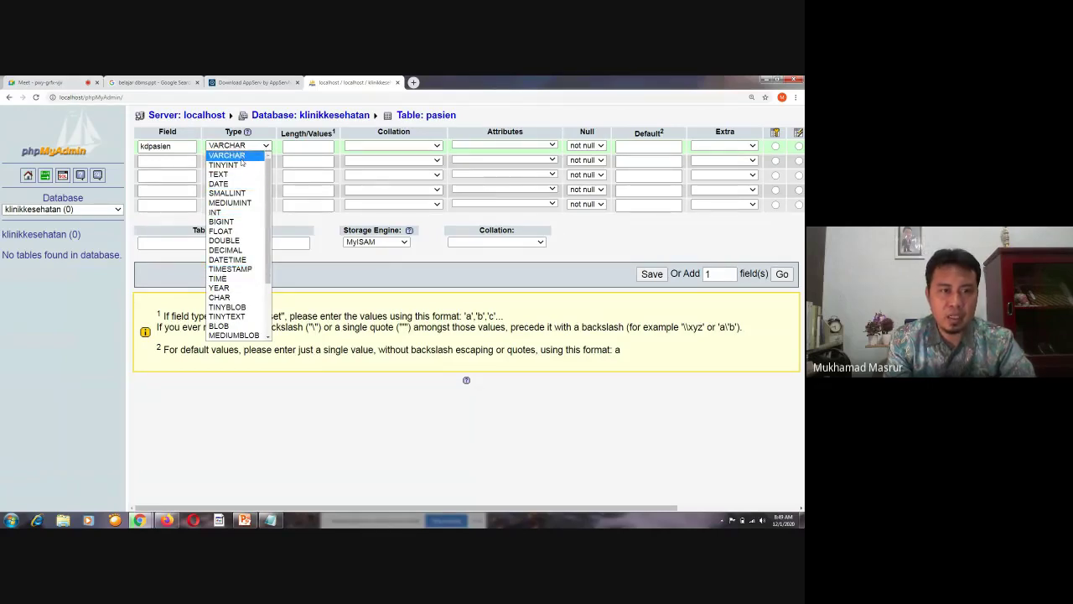
Keep kdpasien's type as VARCHAR and give it a length of 10
{"action": "left_click", "coordinate": [241, 159]}
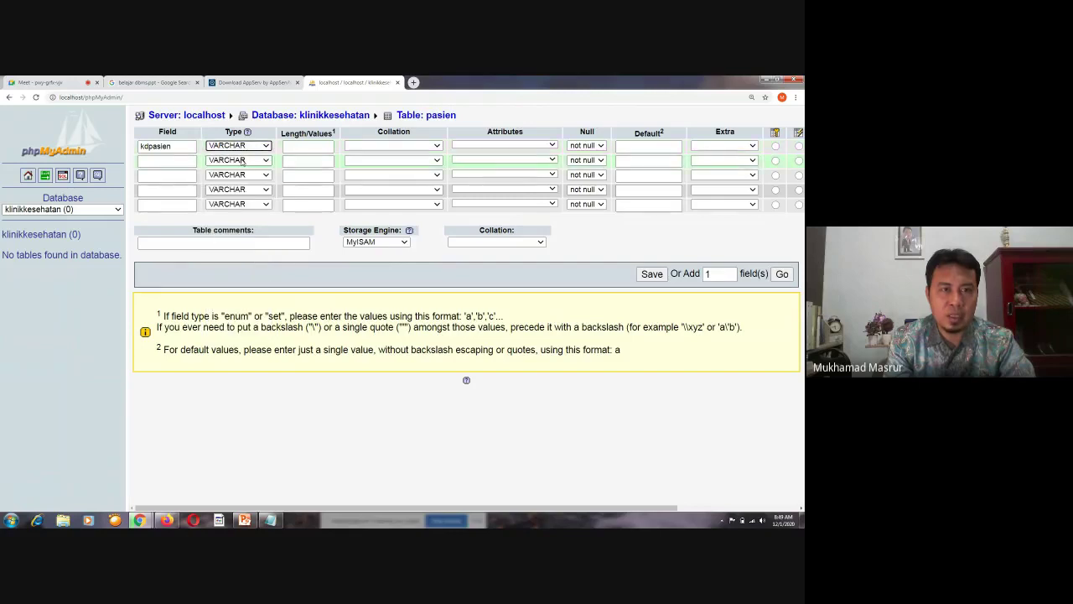
{"action": "key", "text": "Tab"}
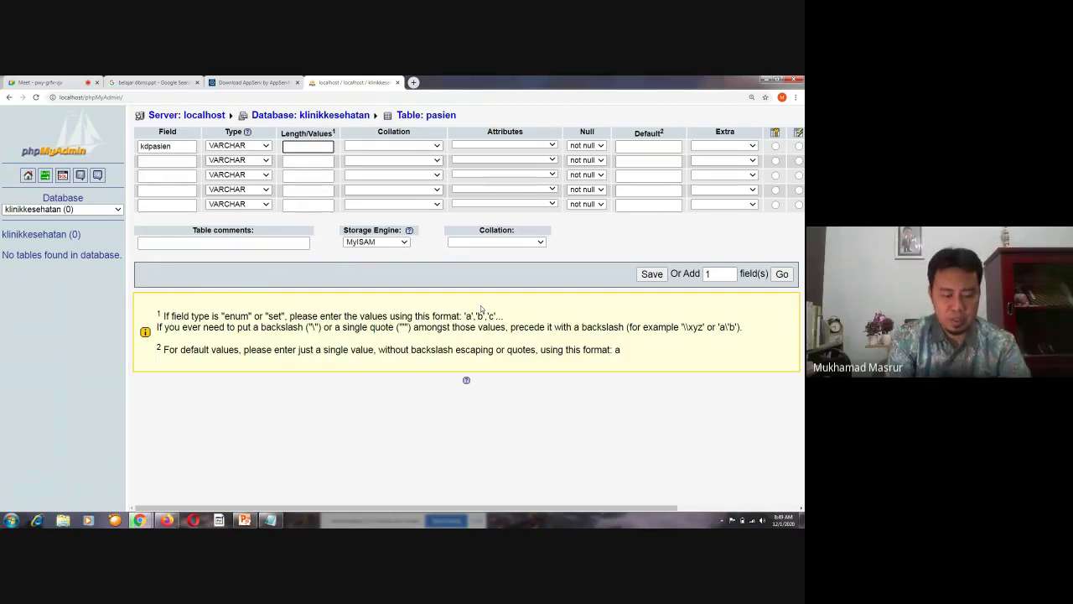
{"action": "type", "text": "10"}
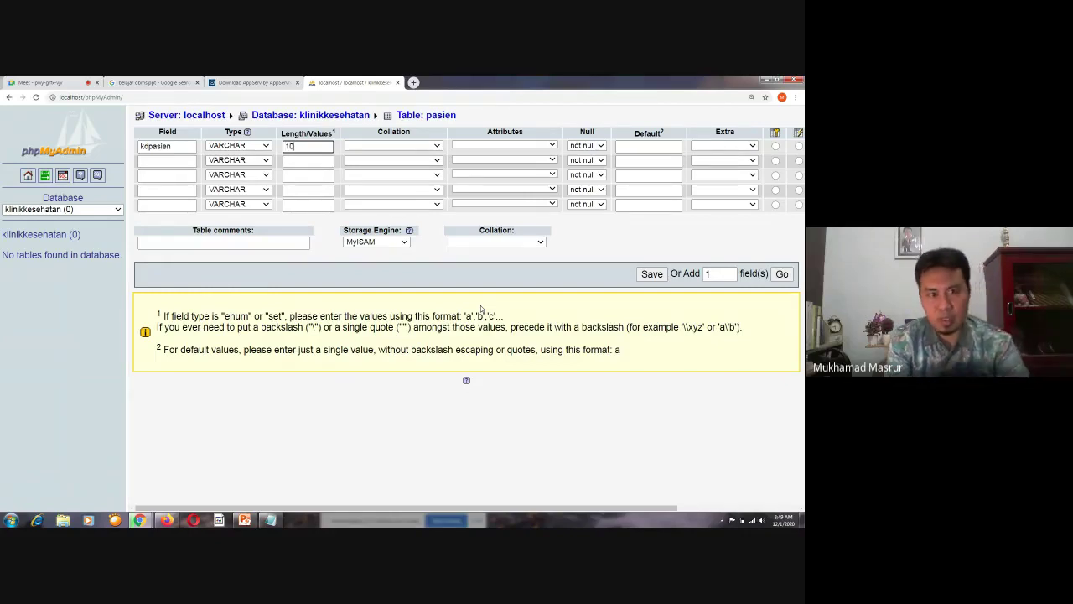
{"action": "left_click", "coordinate": [436, 147]}
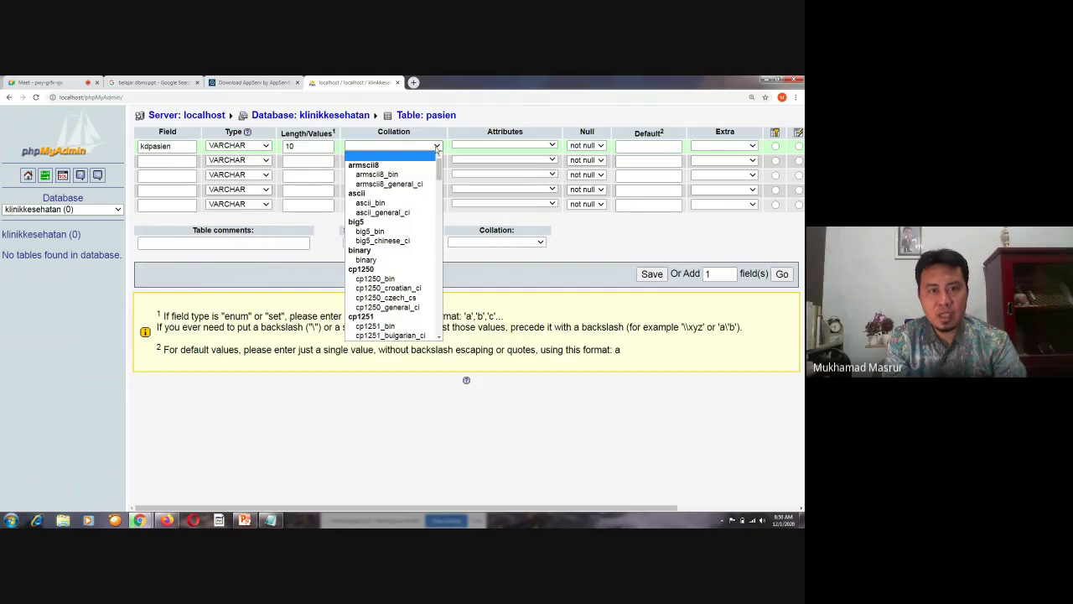
{"action": "left_click", "coordinate": [437, 148]}
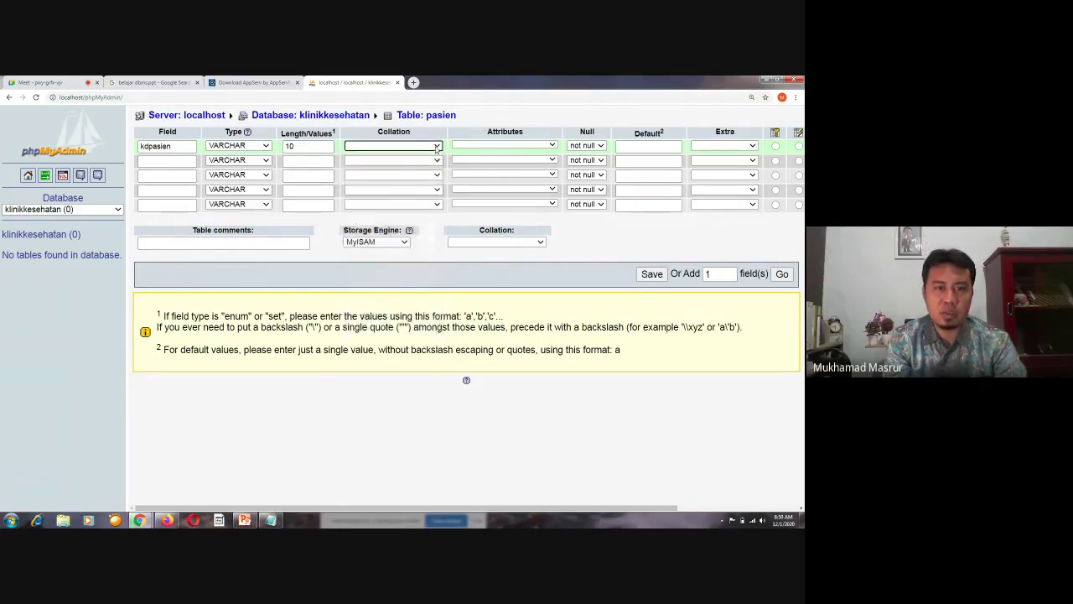
{"action": "left_click", "coordinate": [437, 147]}
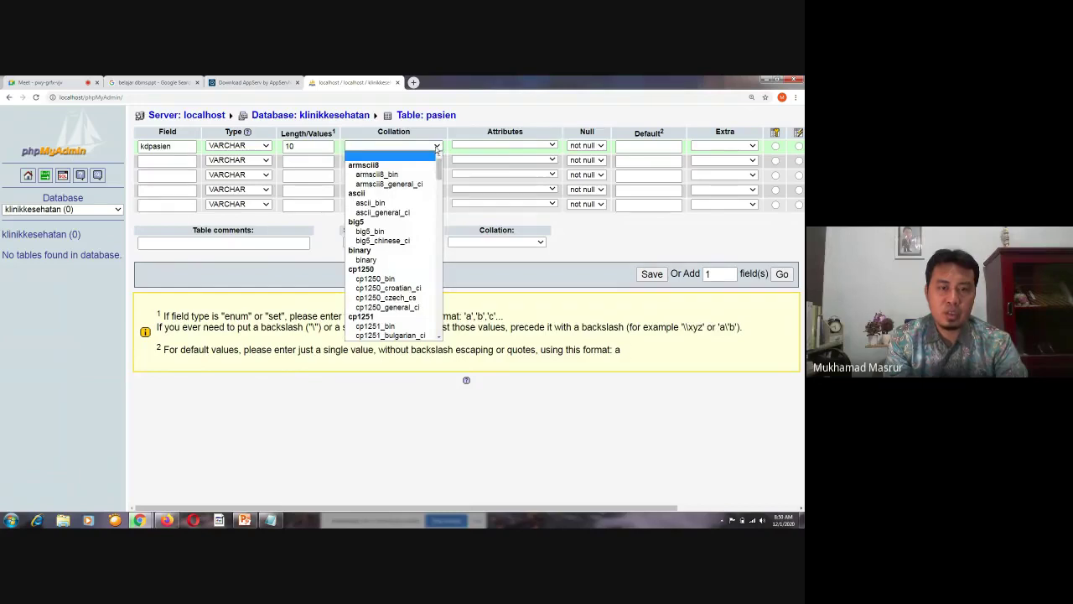
{"action": "left_click", "coordinate": [436, 148]}
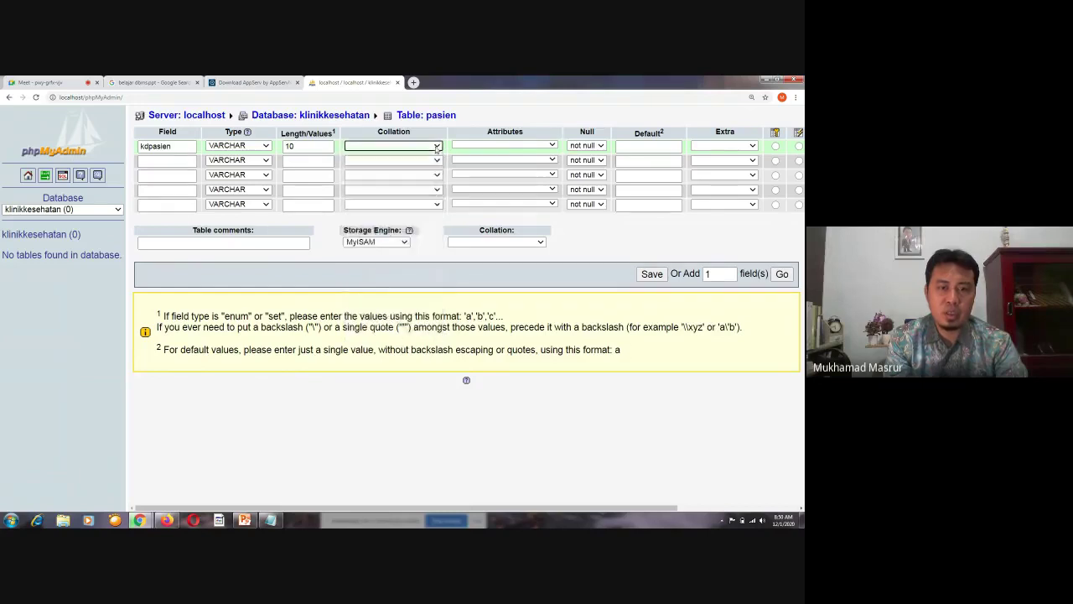
{"action": "left_click", "coordinate": [528, 148]}
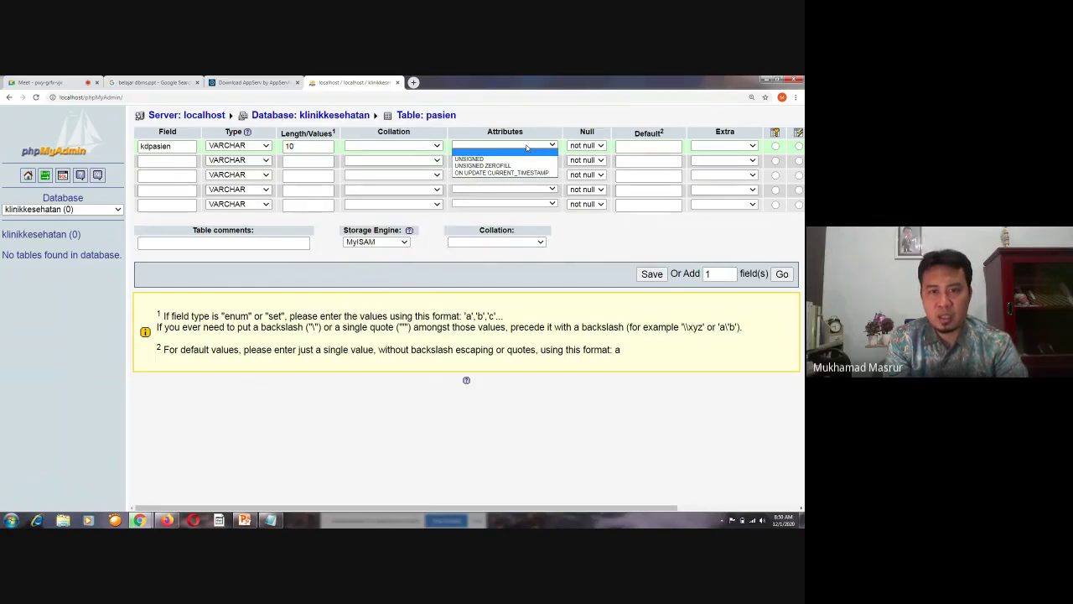
{"action": "left_click", "coordinate": [527, 147]}
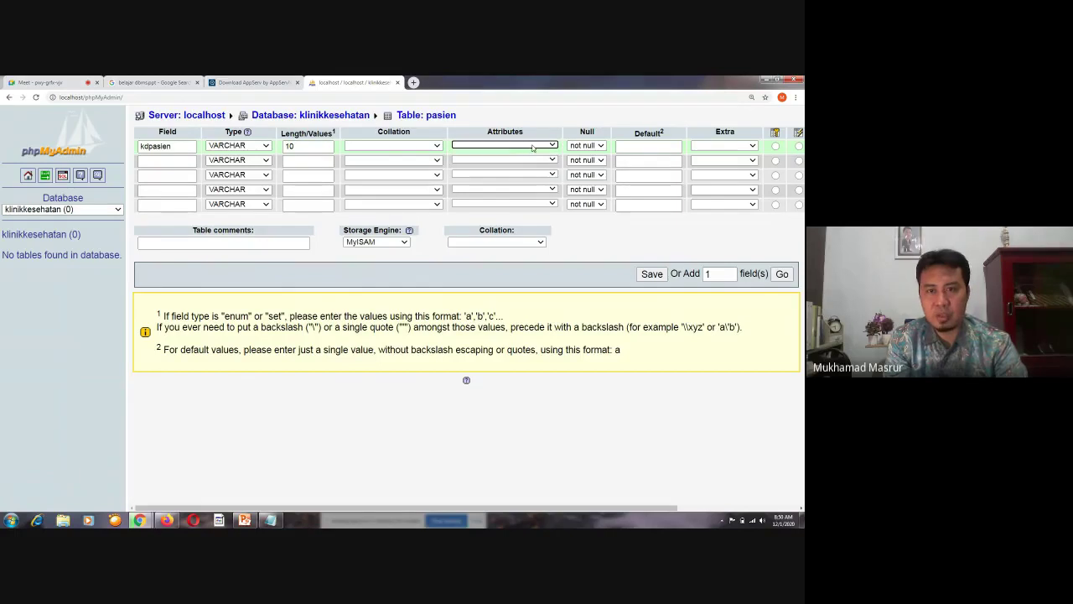
{"action": "left_click", "coordinate": [582, 145]}
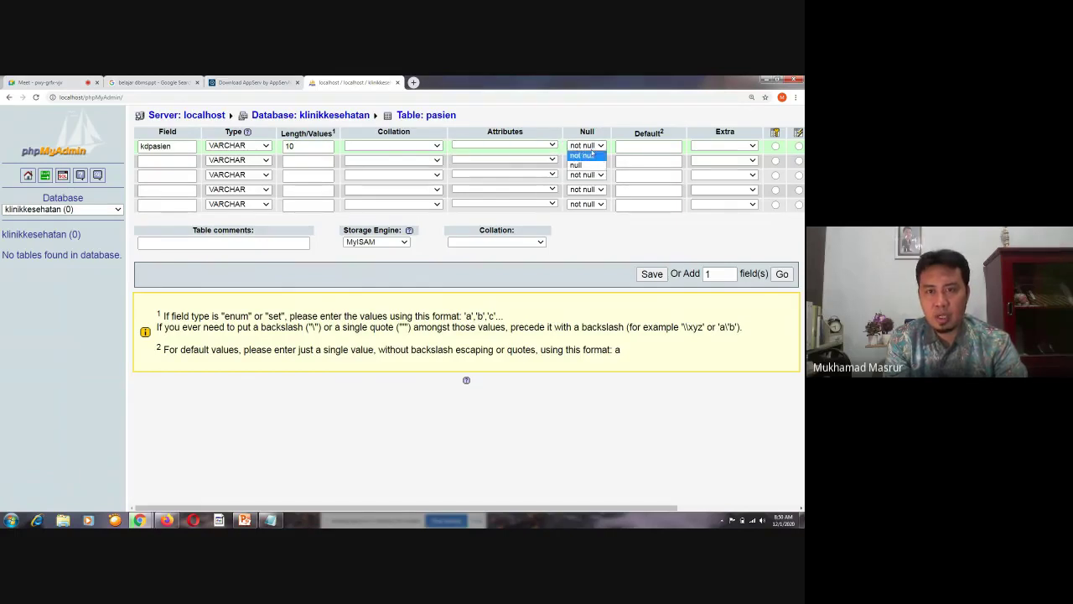
{"action": "left_click", "coordinate": [582, 155]}
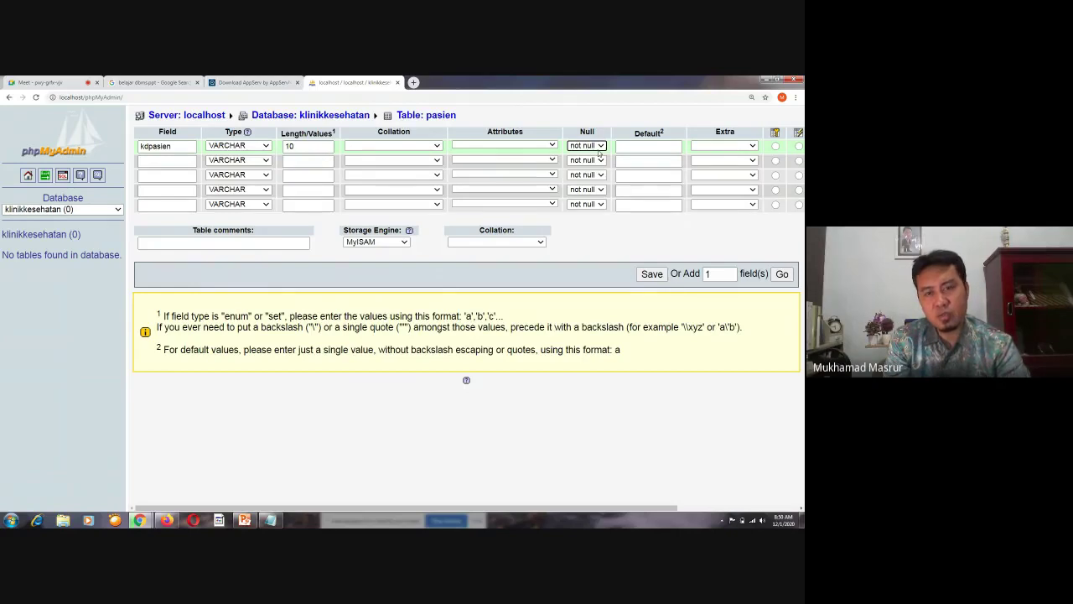
{"action": "left_click", "coordinate": [600, 148]}
{"action": "left_click", "coordinate": [599, 150]}
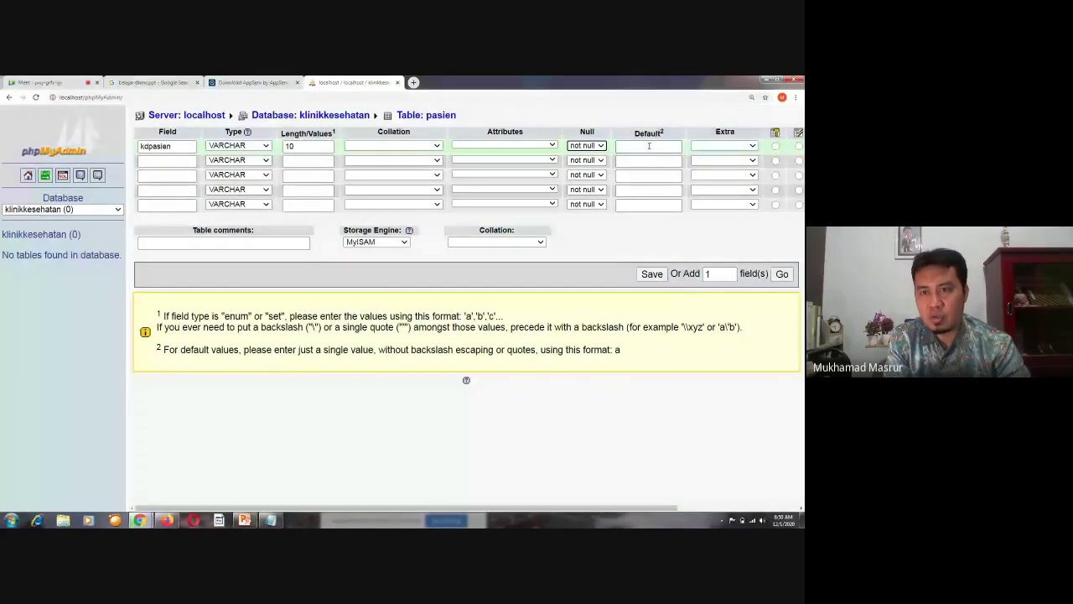
{"action": "left_click", "coordinate": [751, 147]}
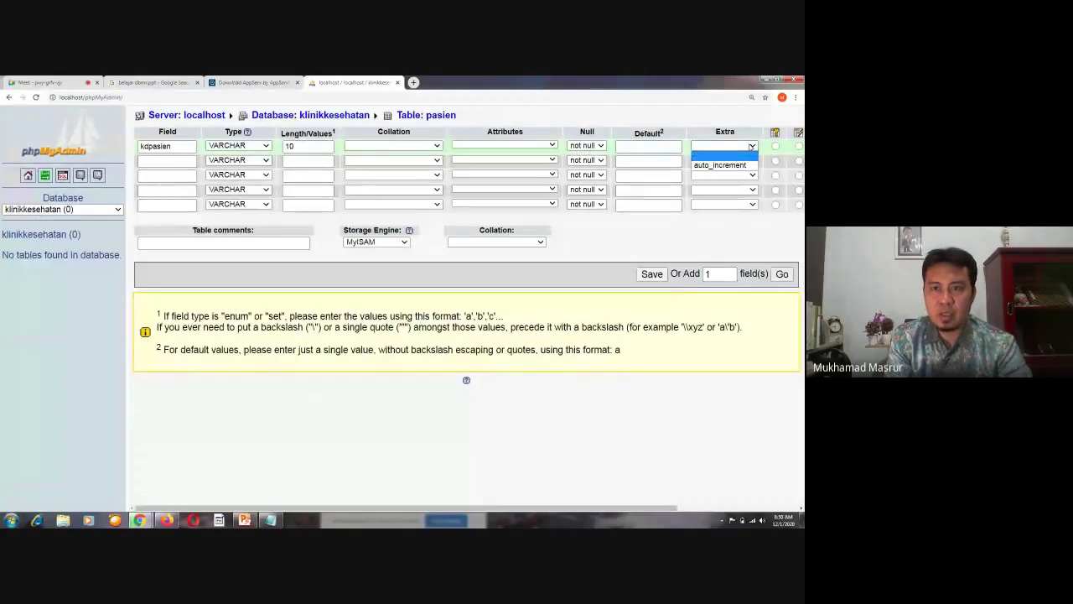
{"action": "left_click", "coordinate": [752, 146]}
{"action": "left_click", "coordinate": [749, 148]}
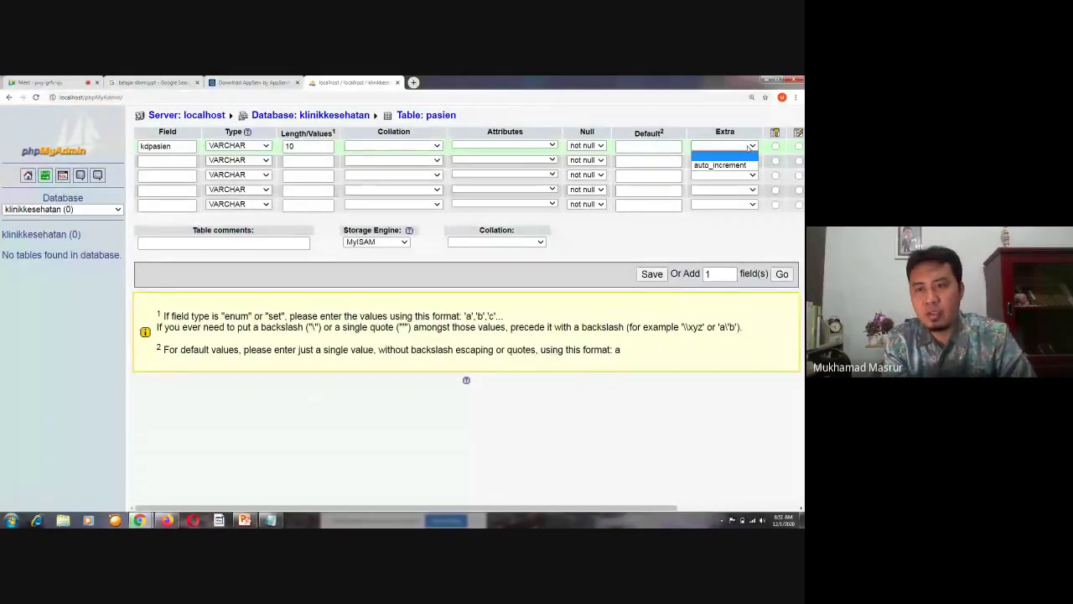
{"action": "left_click", "coordinate": [752, 146]}
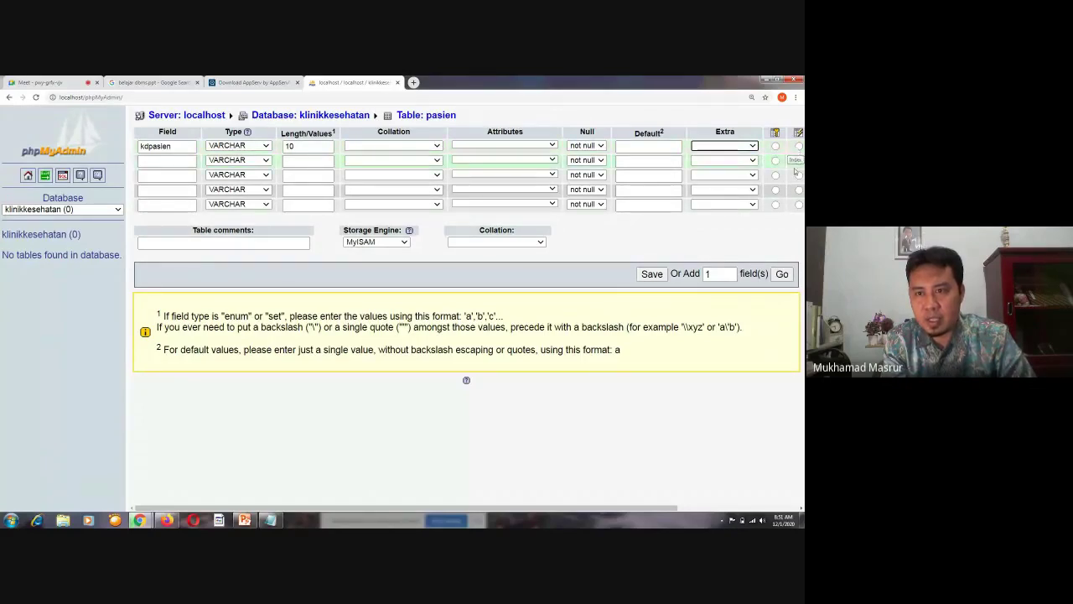
Set the Primary index on the kdpasien row so it becomes the table's primary key
{"action": "left_click", "coordinate": [671, 509]}
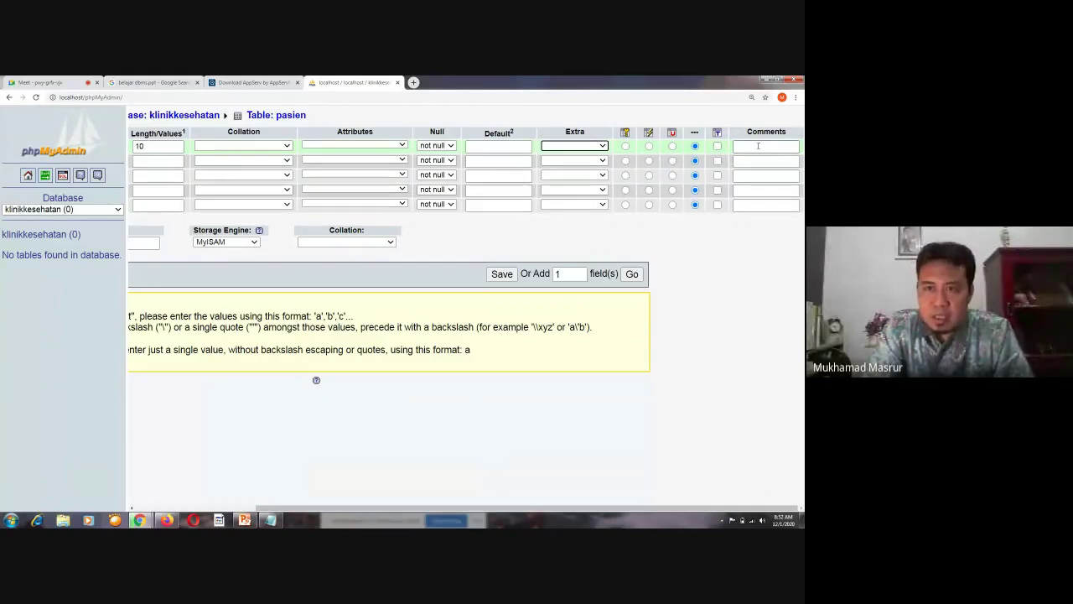
{"action": "left_click", "coordinate": [626, 146]}
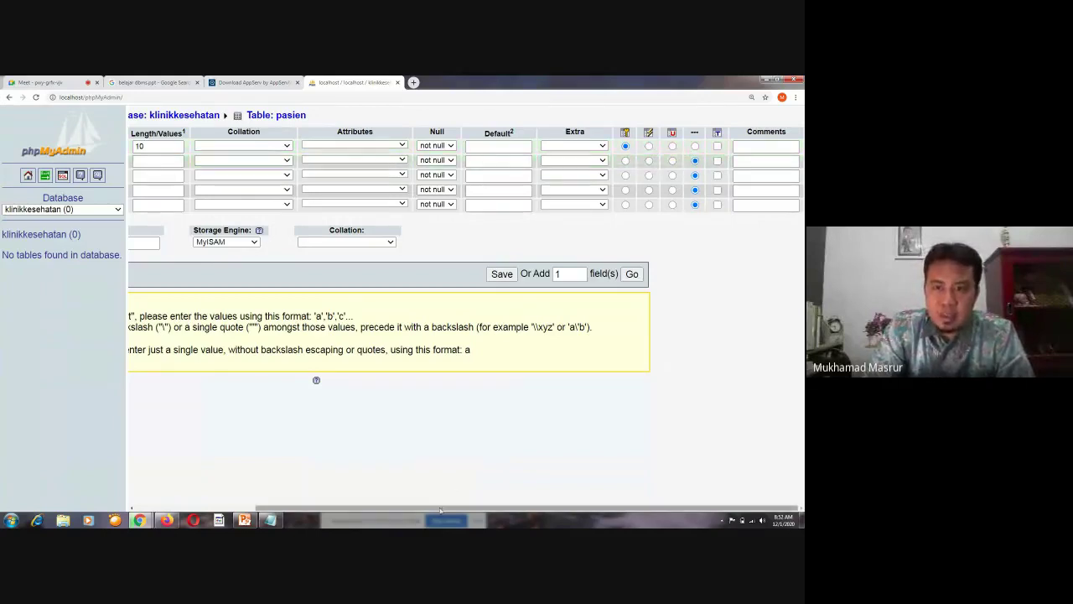
{"action": "left_click_drag", "start_coordinate": [439, 510], "coordinate": [314, 510]}
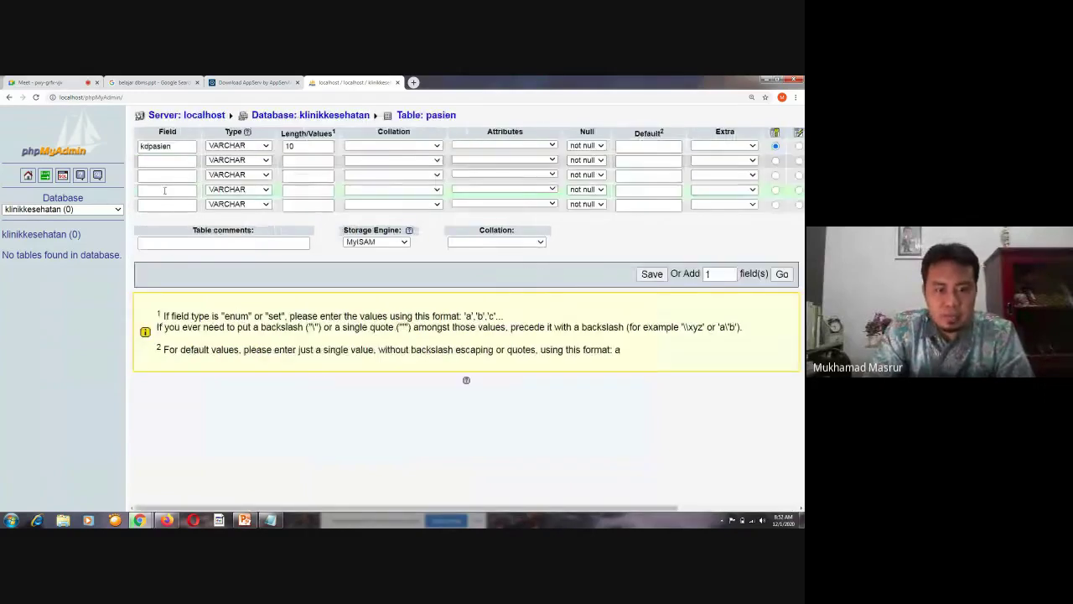
Name the four columns below kdpasien: nama, tgllahir, jeniskelamin and alamat
{"action": "left_click", "coordinate": [270, 520]}
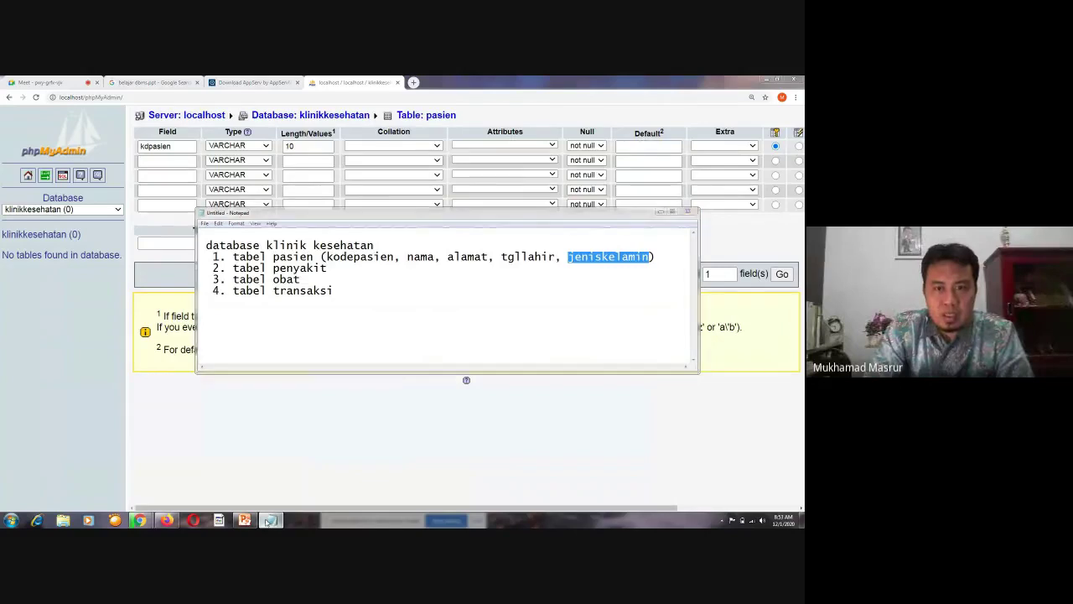
{"action": "left_click", "coordinate": [270, 520]}
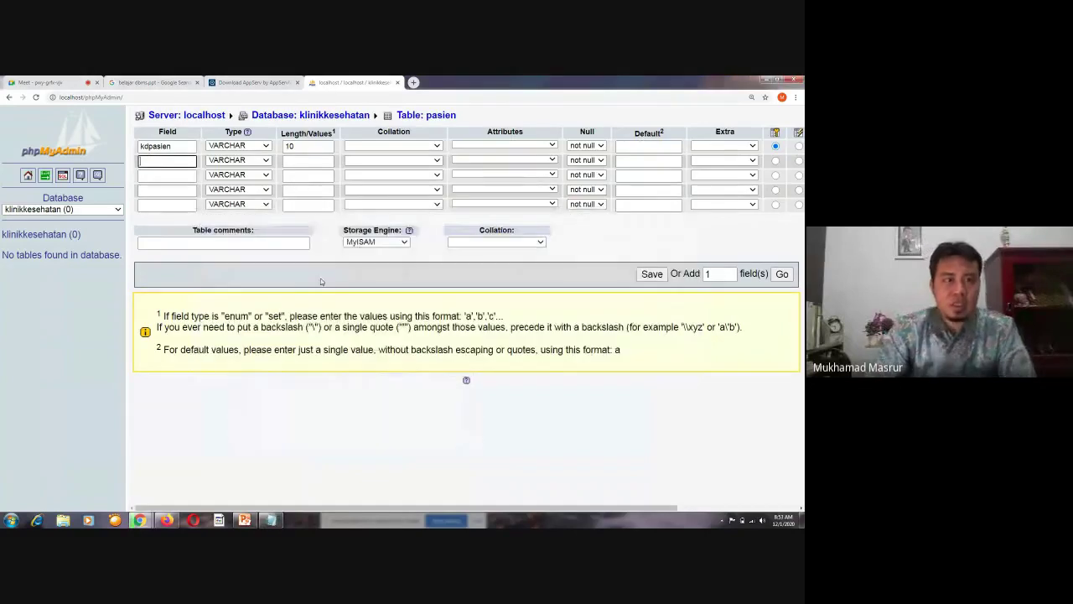
{"action": "type", "text": "nama"}
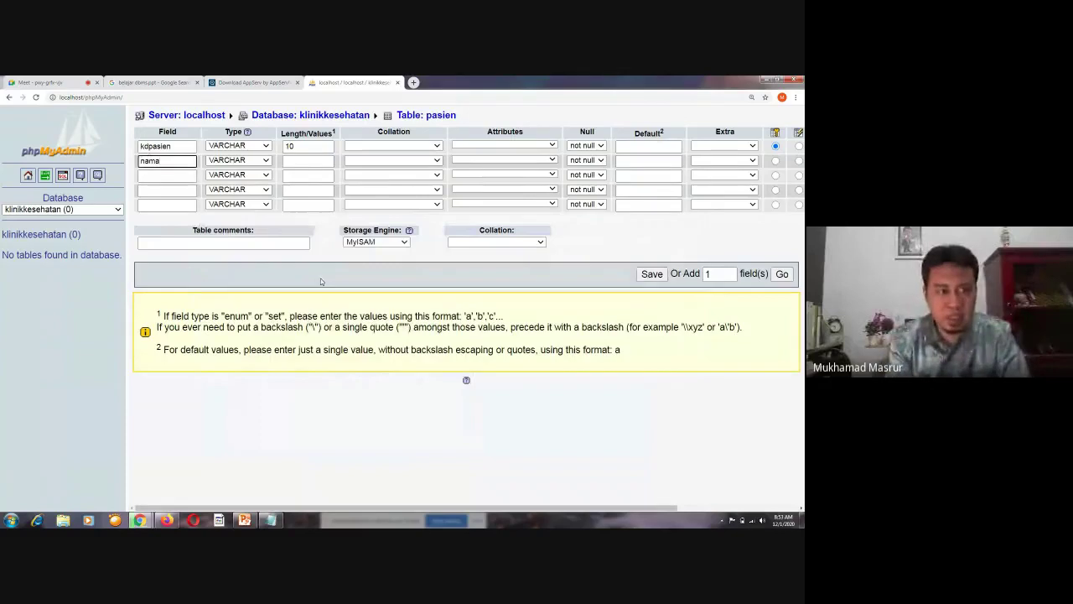
{"action": "key", "text": "Tab"}
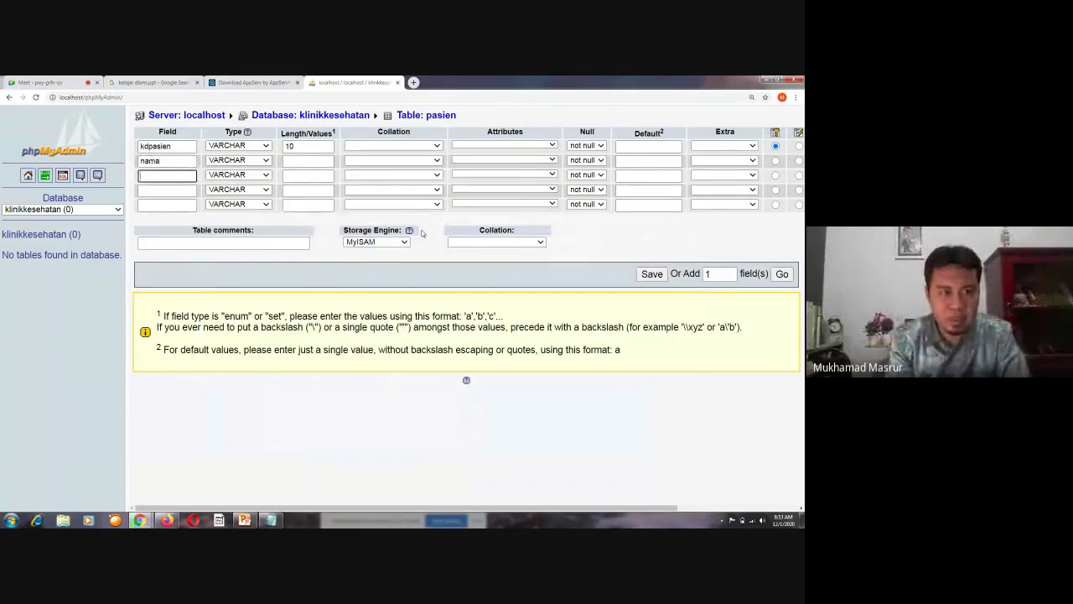
{"action": "type", "text": "t"}
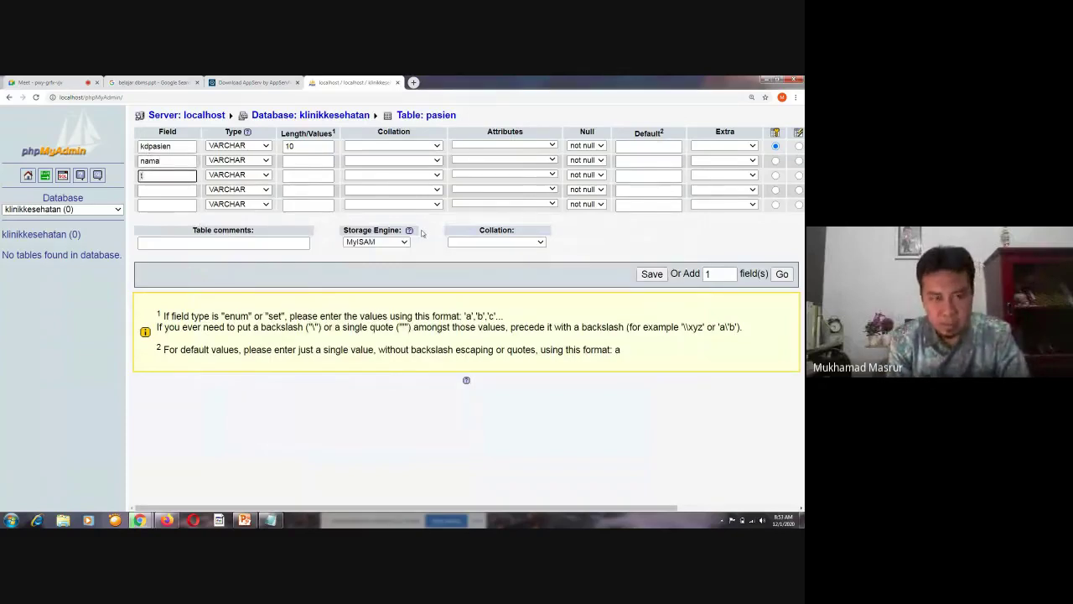
{"action": "type", "text": "glla"}
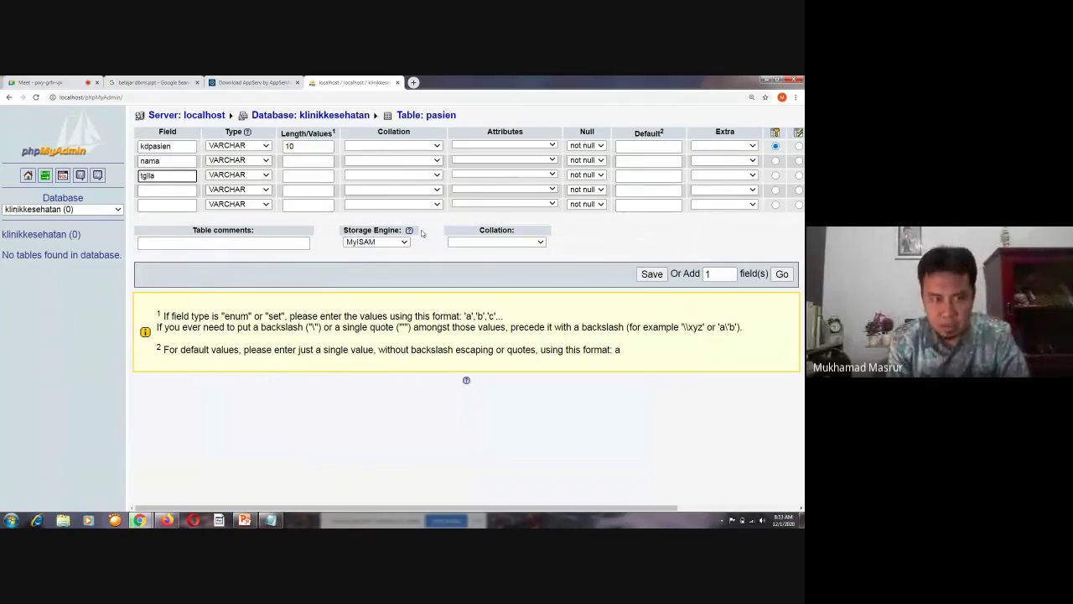
{"action": "type", "text": "hir"}
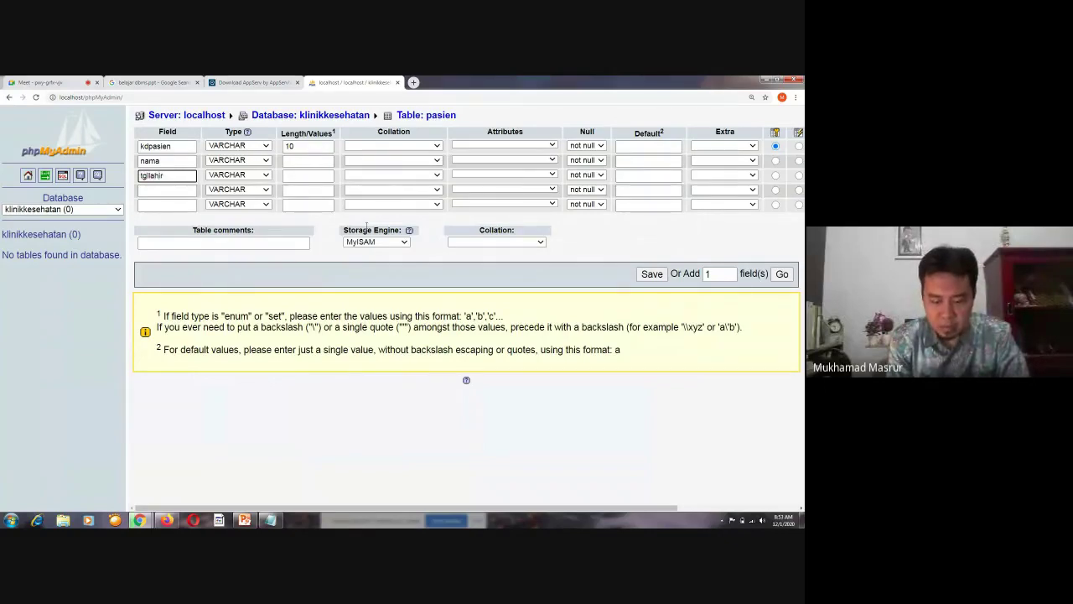
{"action": "left_click", "coordinate": [184, 189]}
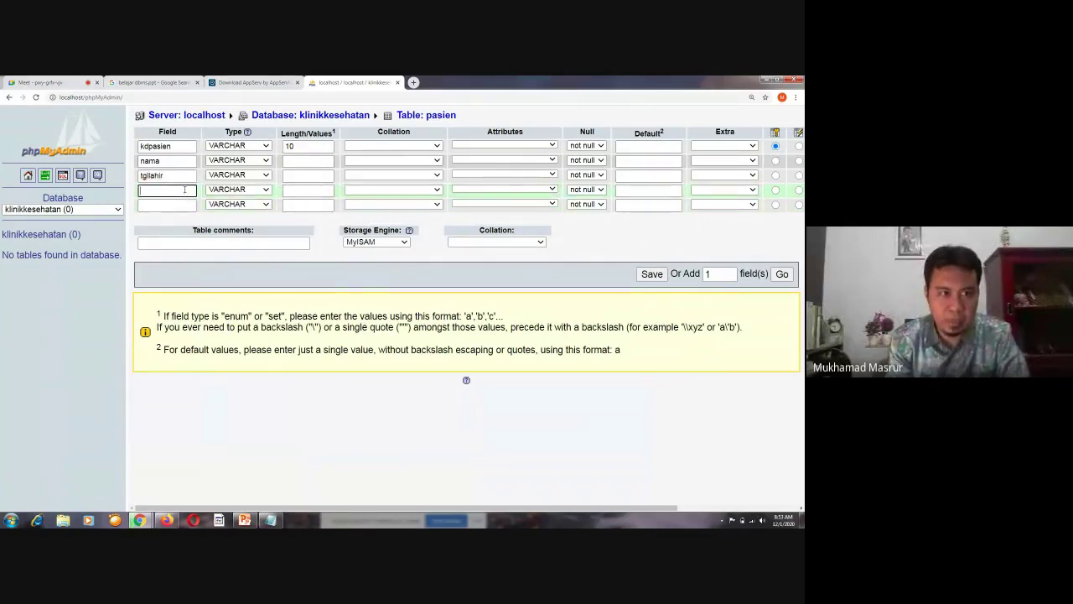
{"action": "type", "text": "jenis"}
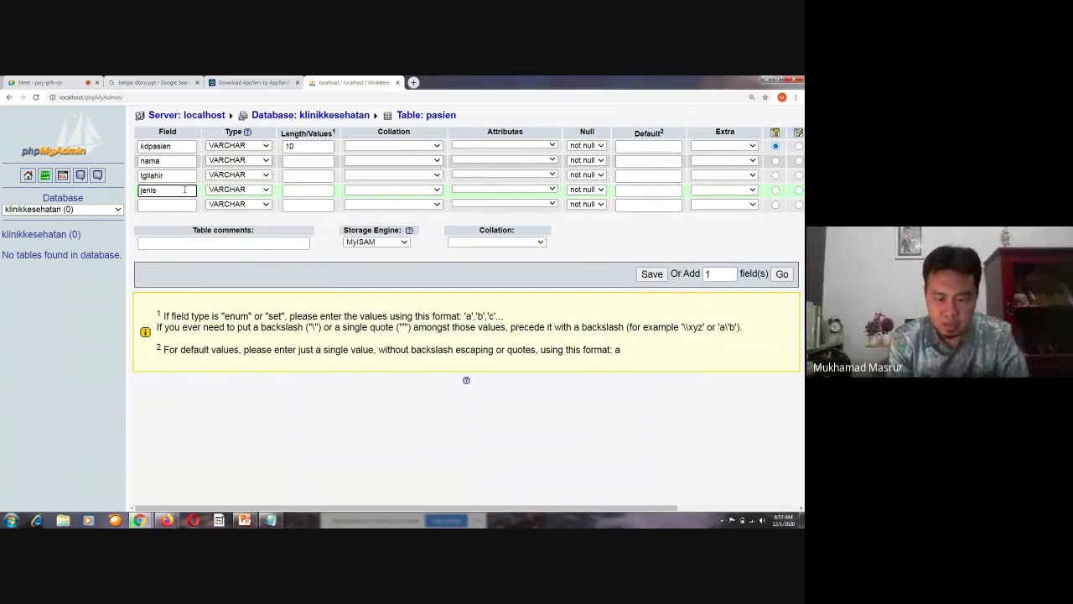
{"action": "type", "text": "kelamin"}
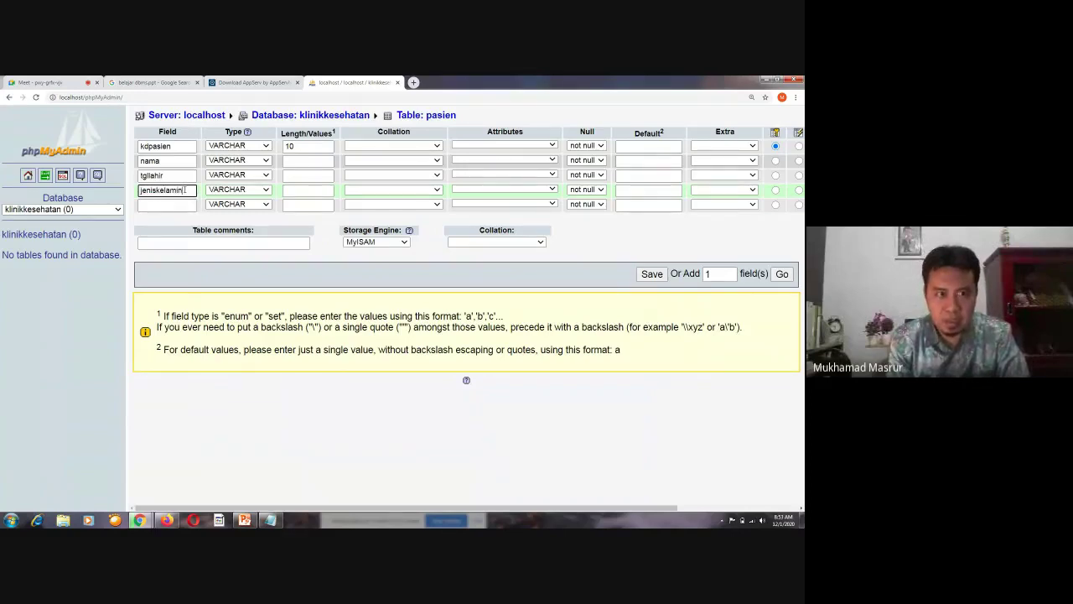
{"action": "left_click", "coordinate": [168, 205]}
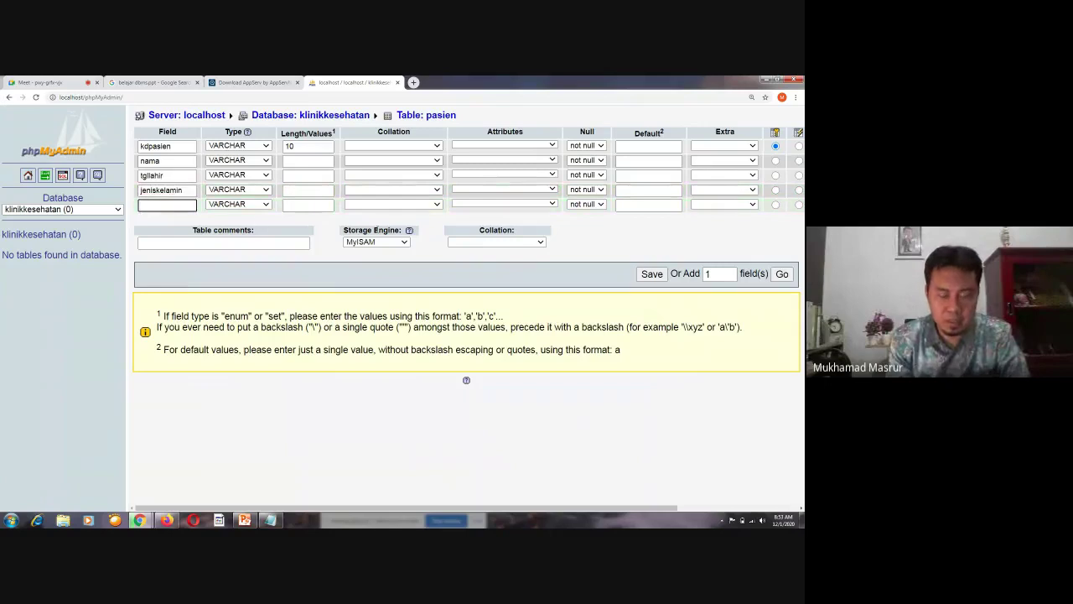
{"action": "type", "text": "alamat"}
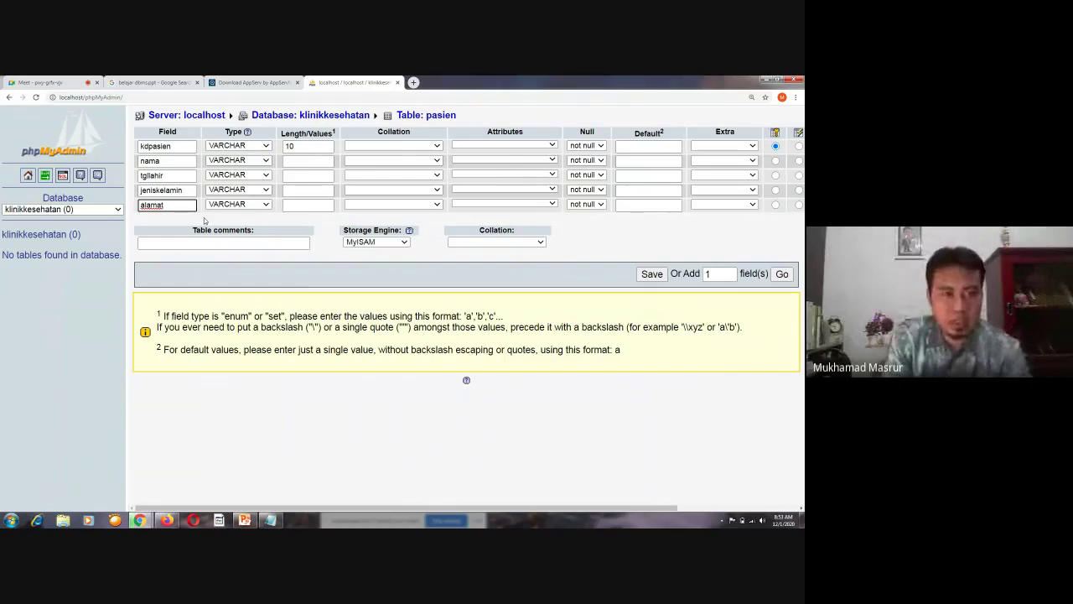
Set the types to TEXT for alamat, FLOAT for jeniskelamin and DATE for tgllahir
{"action": "left_click", "coordinate": [263, 205]}
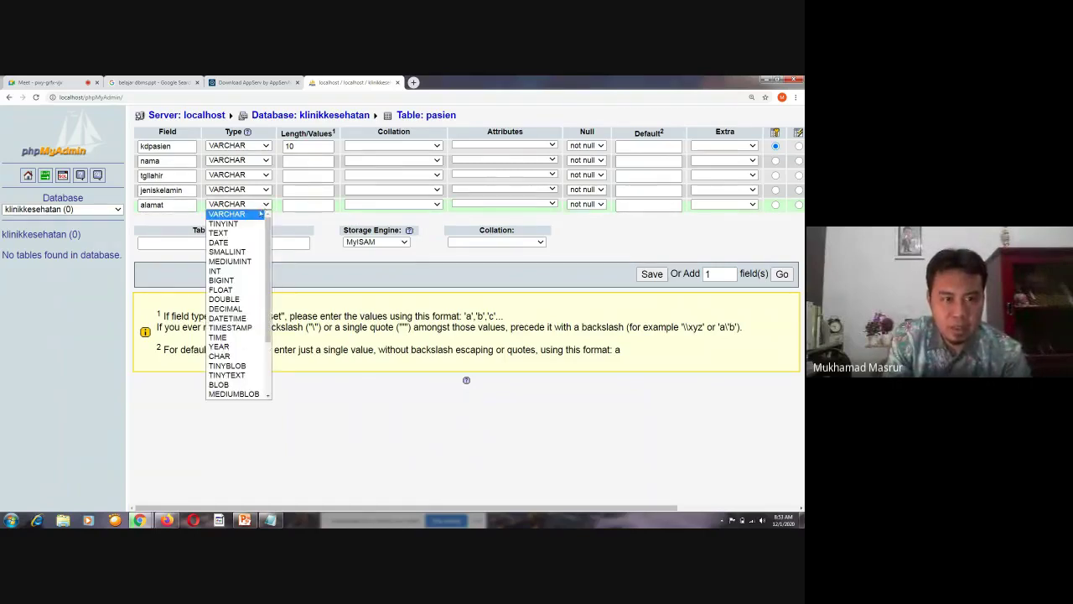
{"action": "left_click", "coordinate": [252, 234]}
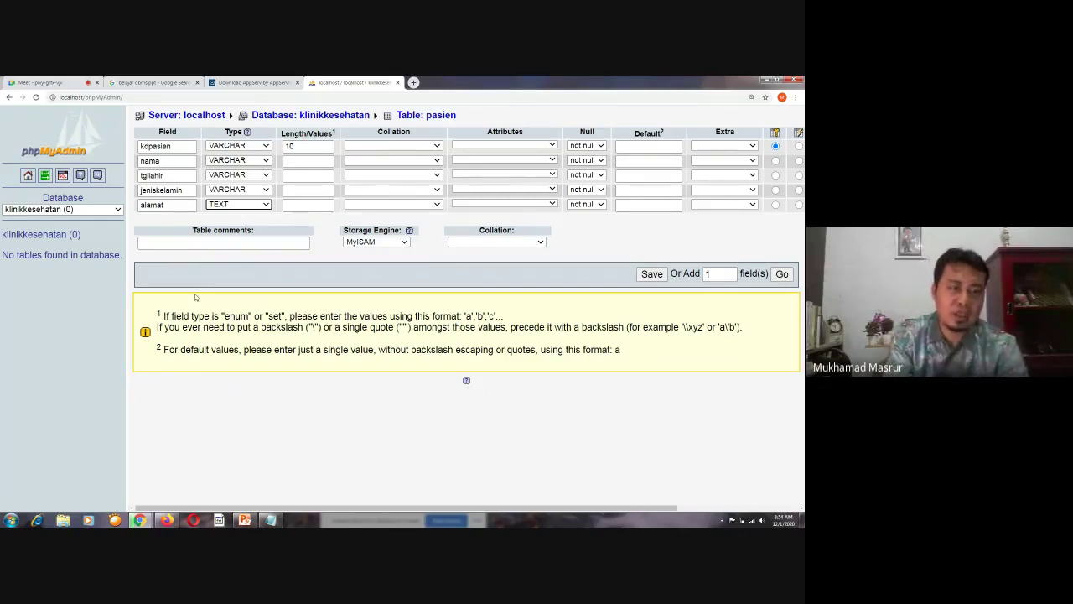
{"action": "left_click", "coordinate": [235, 206]}
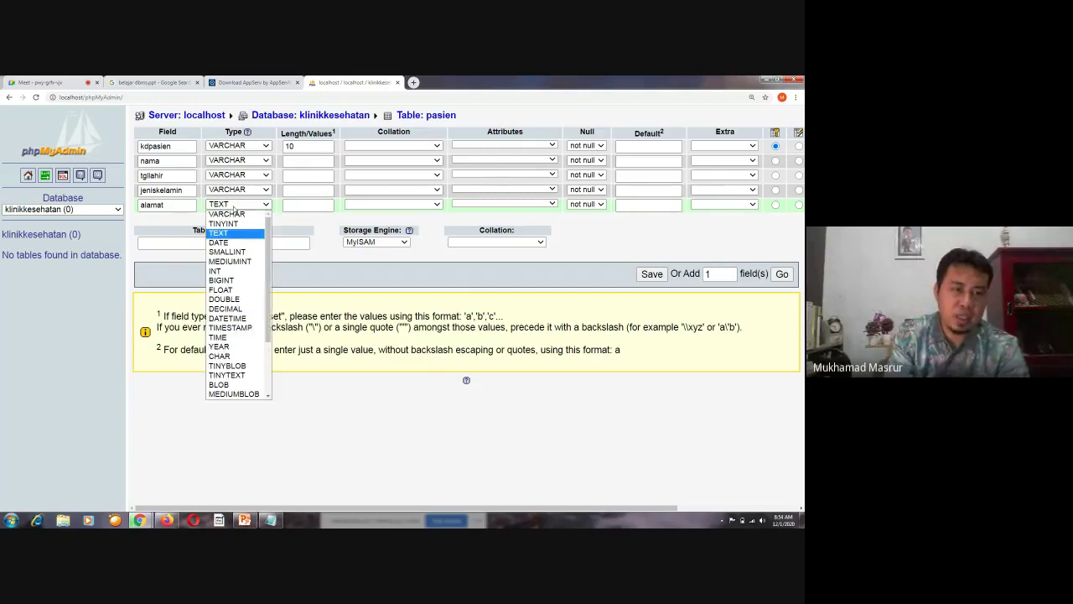
{"action": "left_click", "coordinate": [235, 207]}
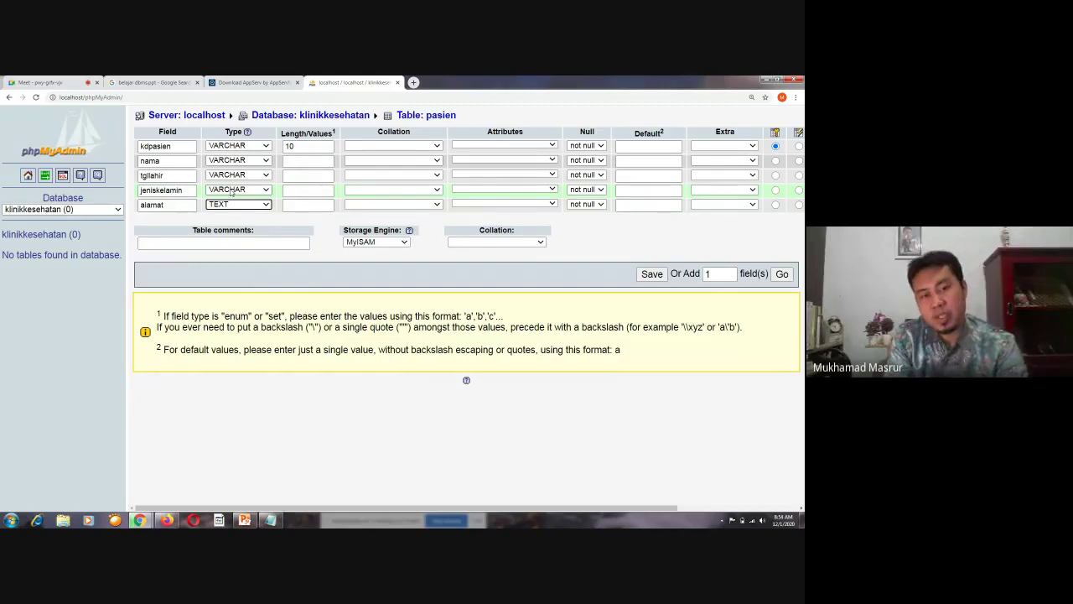
{"action": "left_click", "coordinate": [231, 191]}
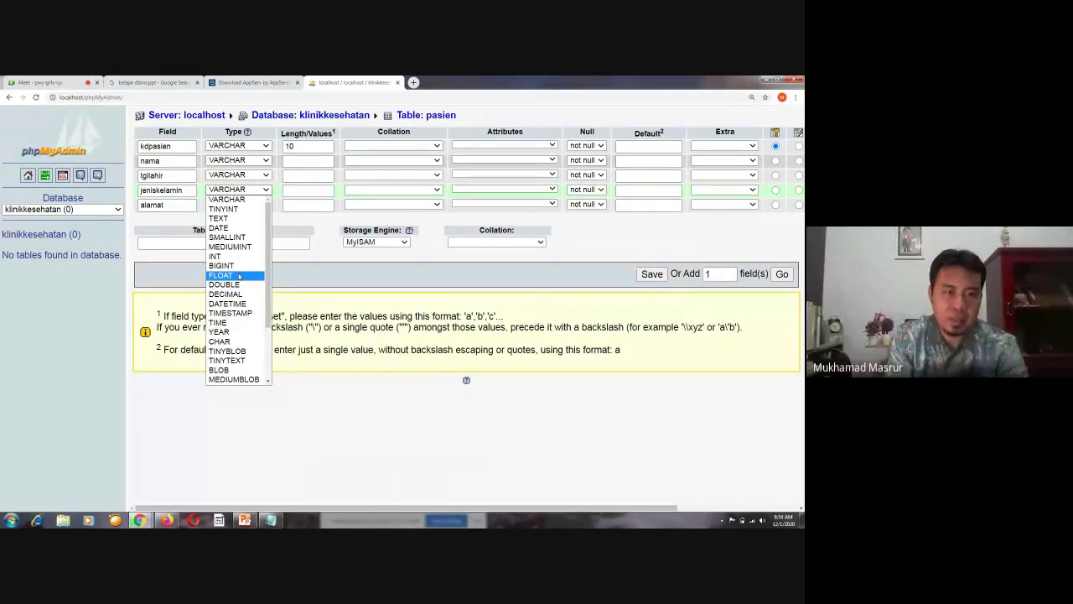
{"action": "left_click", "coordinate": [238, 276]}
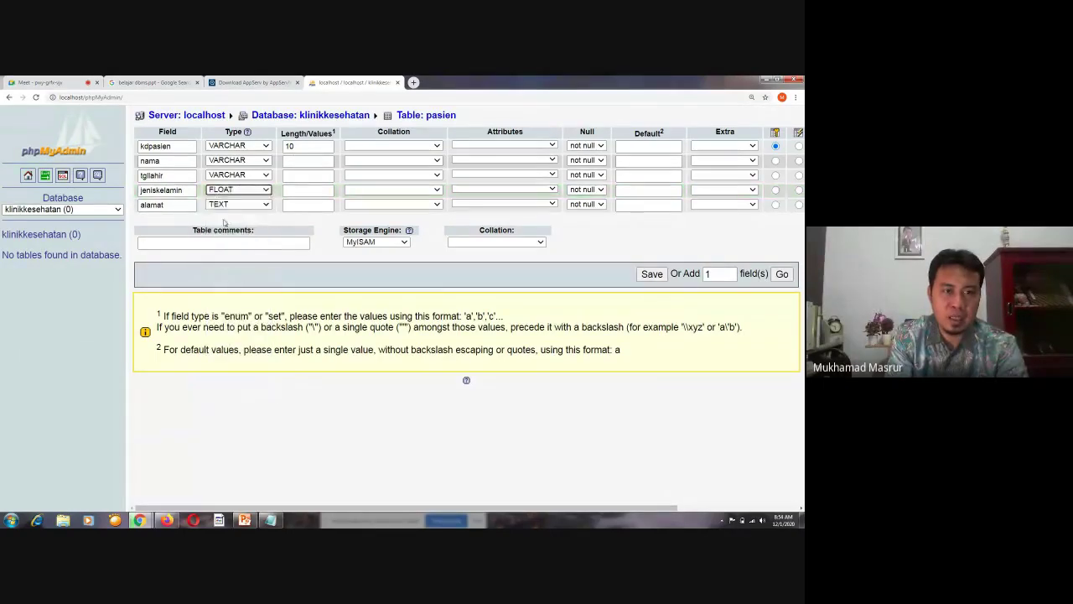
{"action": "left_click", "coordinate": [228, 174]}
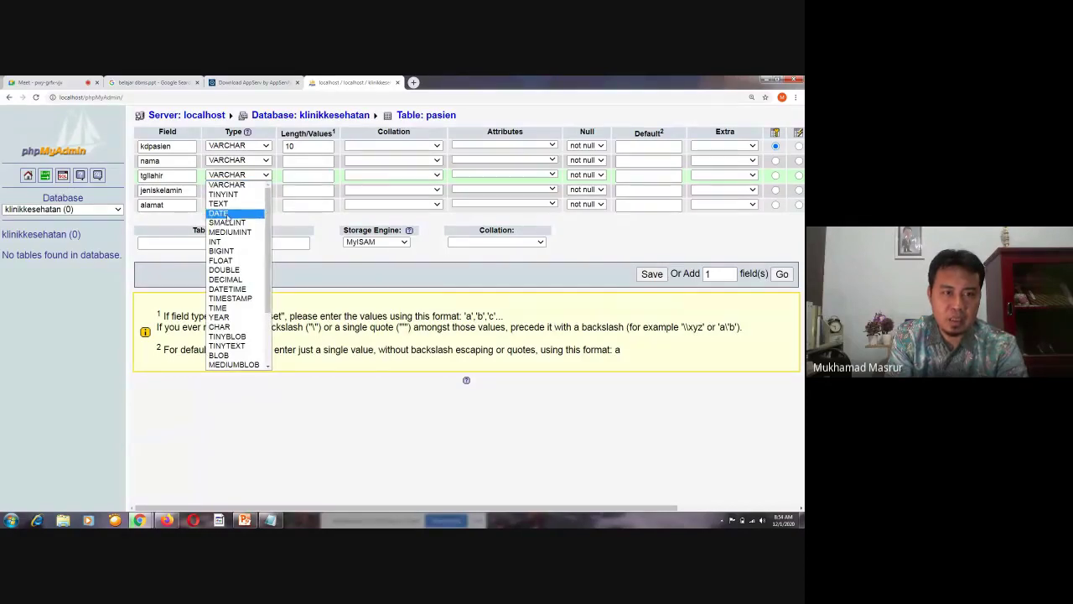
{"action": "left_click", "coordinate": [227, 215]}
Keep nama as VARCHAR with a length of 30
{"action": "left_click", "coordinate": [226, 160]}
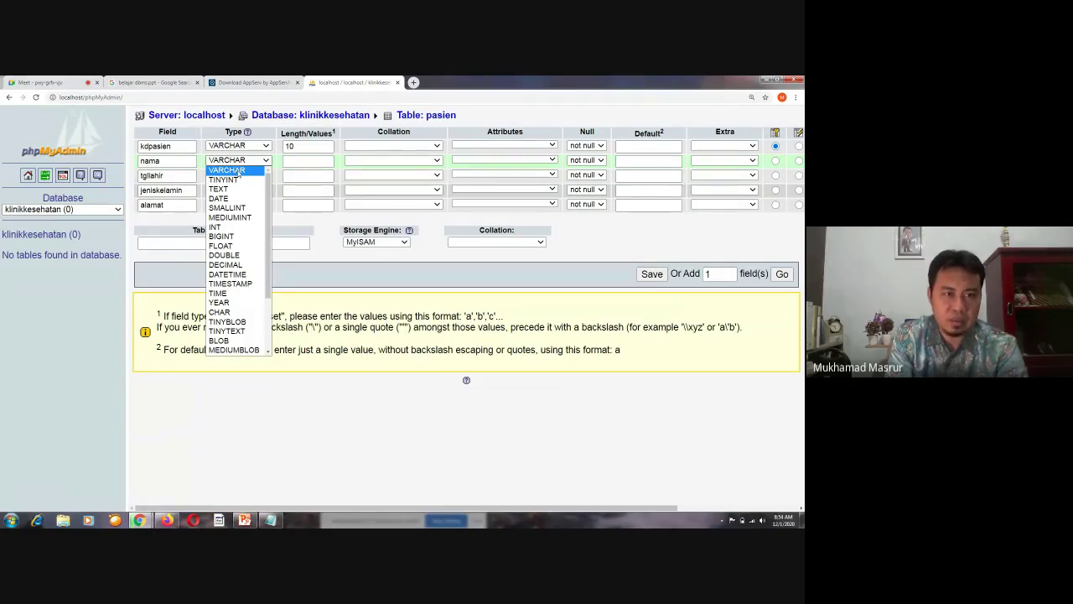
{"action": "left_click", "coordinate": [218, 171]}
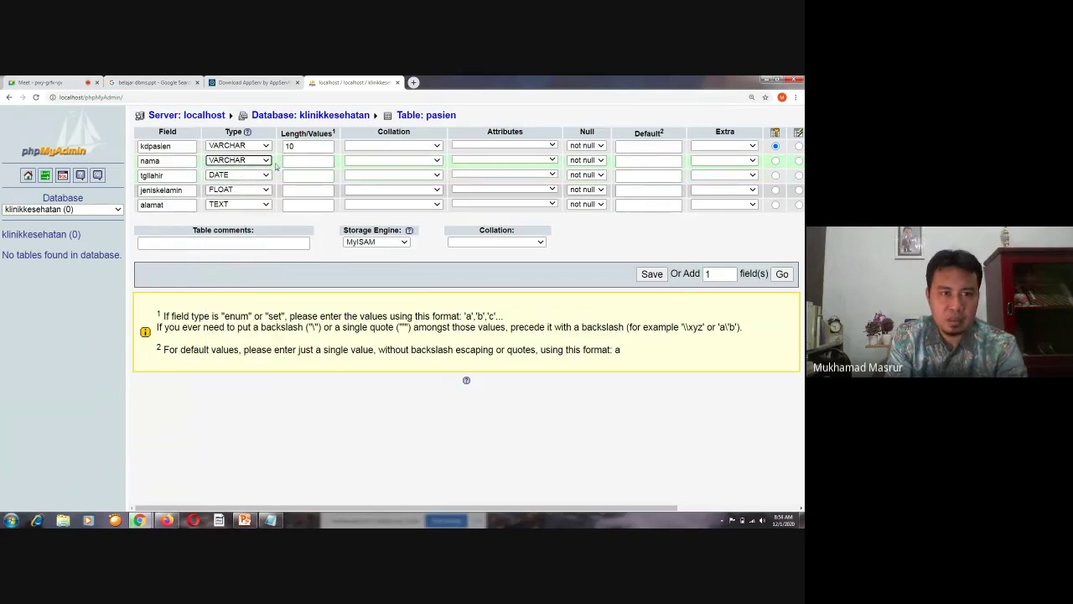
{"action": "left_click", "coordinate": [295, 161]}
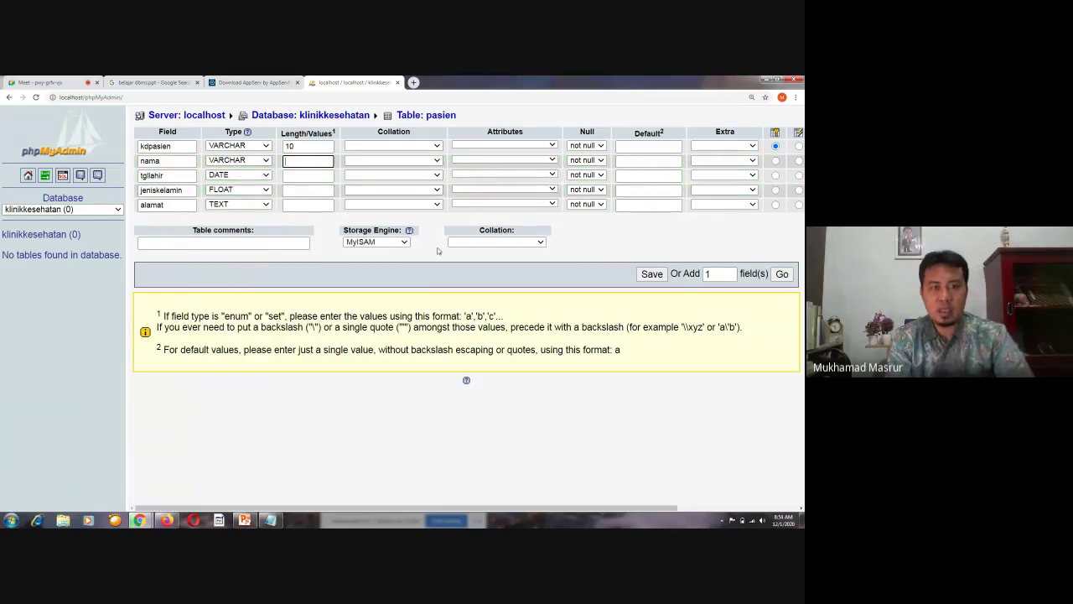
{"action": "type", "text": "30"}
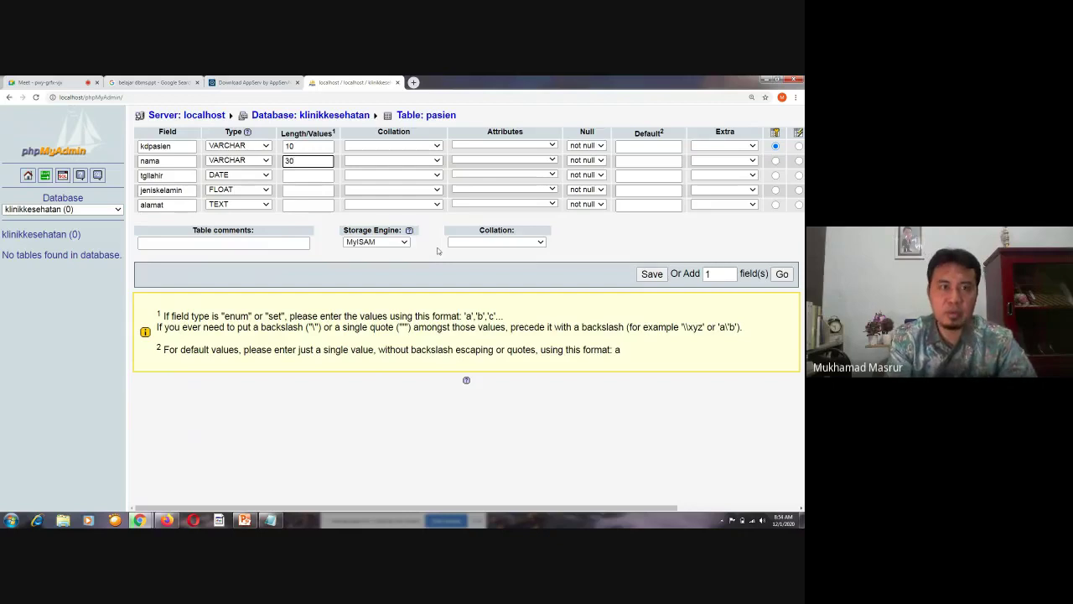
{"action": "key", "text": "ctrl+1"}
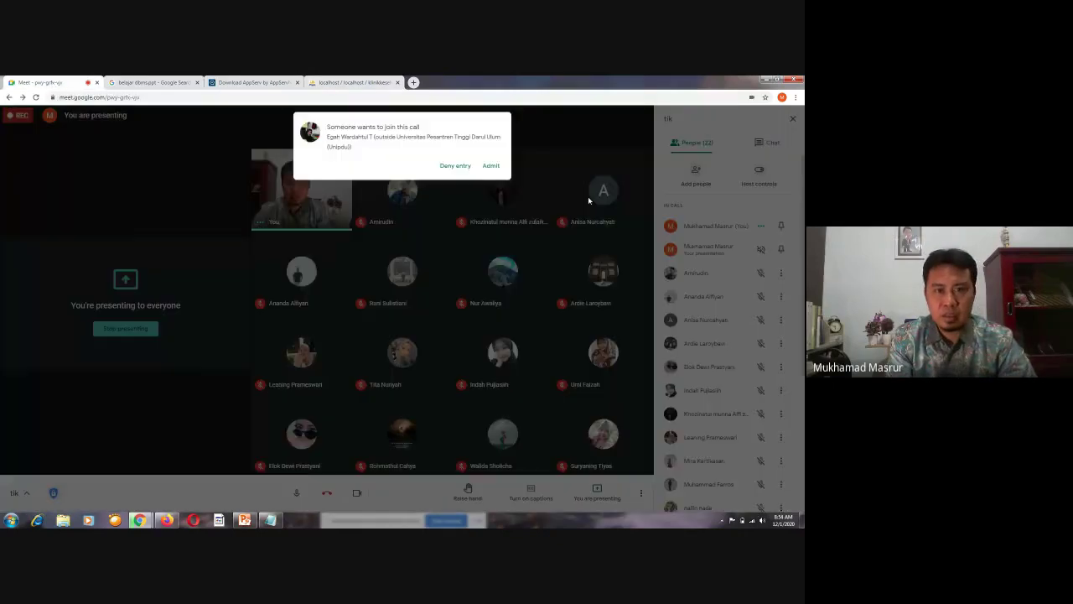
Admit the waiting participant into the Meet call and return to phpMyAdmin
{"action": "left_click", "coordinate": [491, 165]}
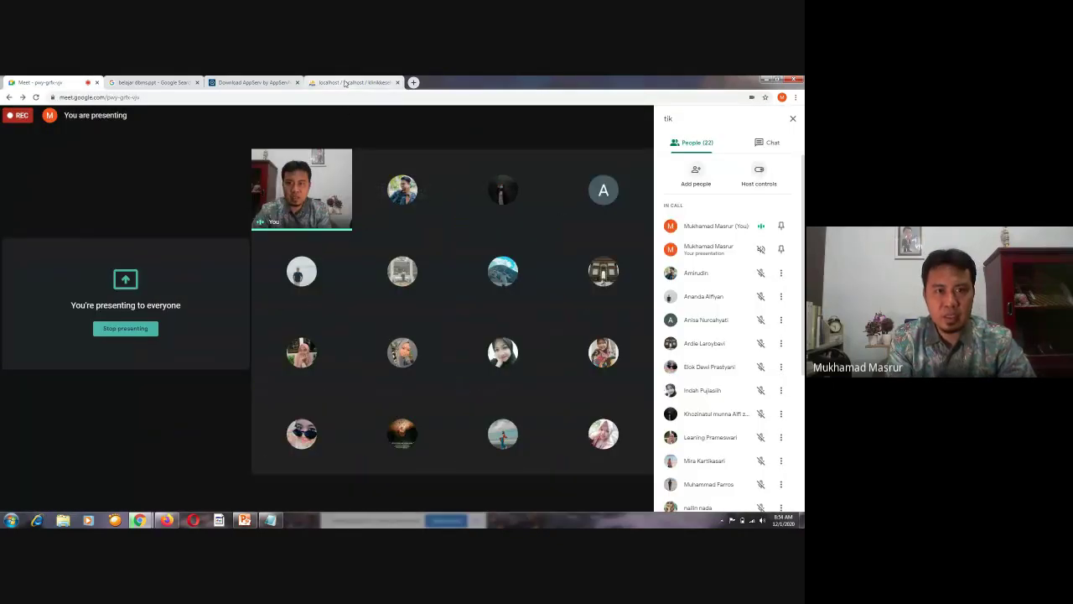
{"action": "left_click", "coordinate": [345, 83]}
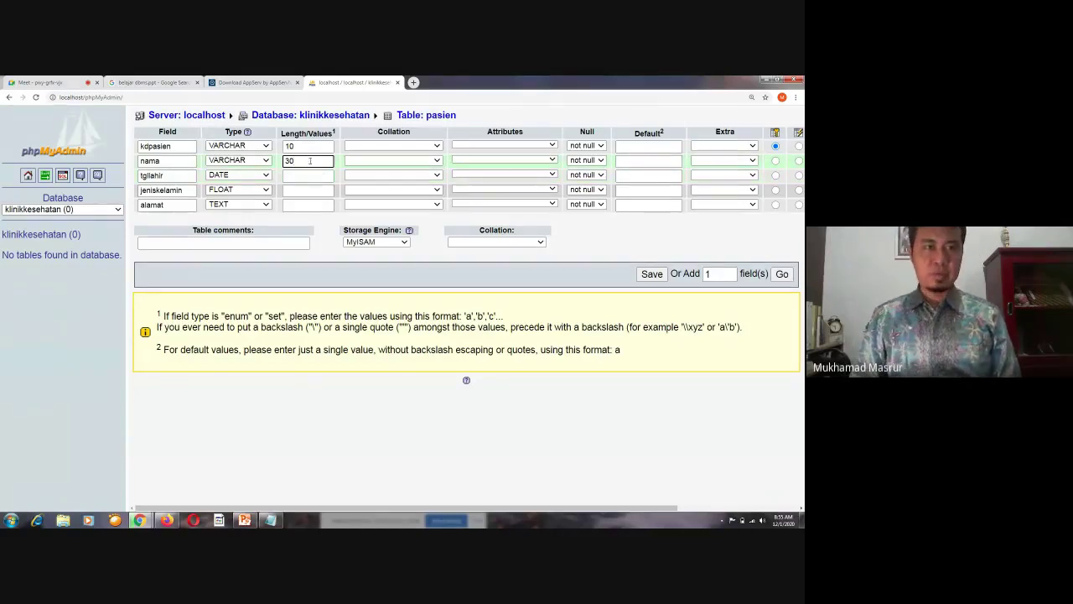
Give jeniskelamin a length of 2 and save the pasien table definition
{"action": "left_click", "coordinate": [321, 170]}
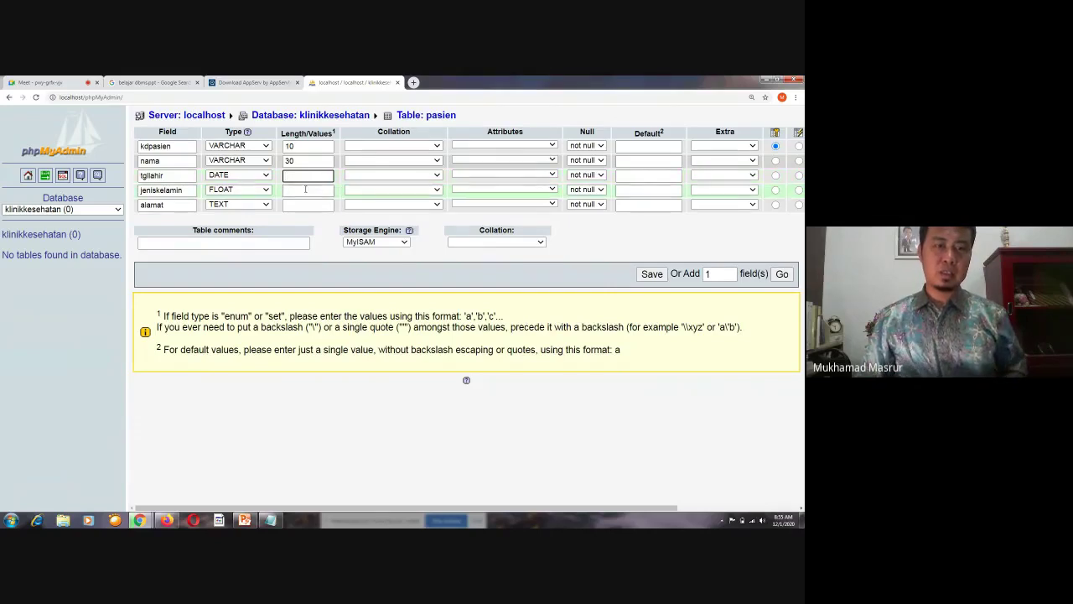
{"action": "left_click", "coordinate": [306, 189]}
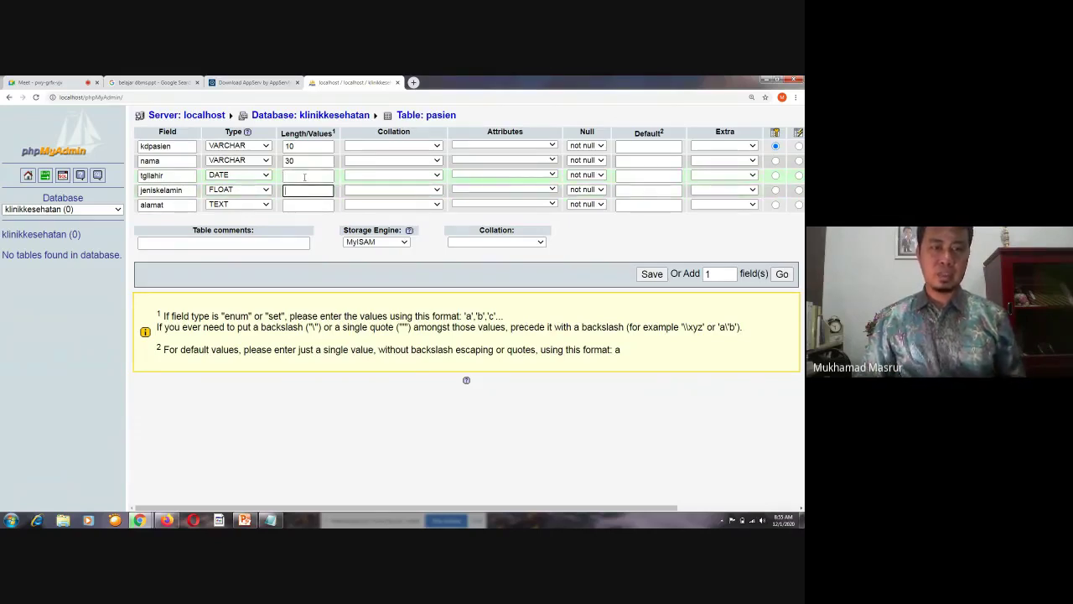
{"action": "type", "text": "2"}
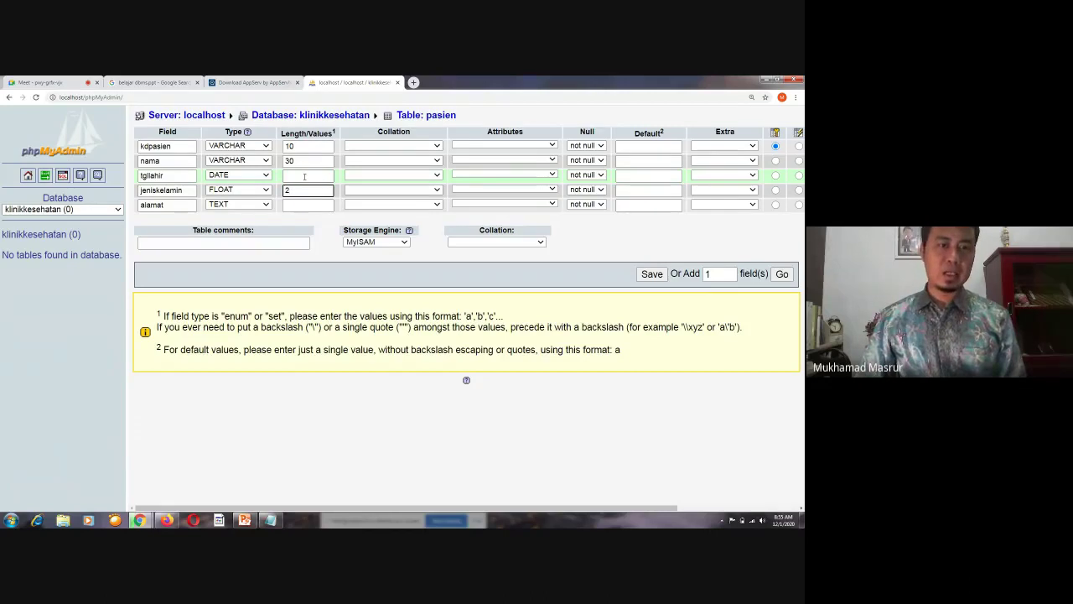
{"action": "left_click", "coordinate": [302, 204]}
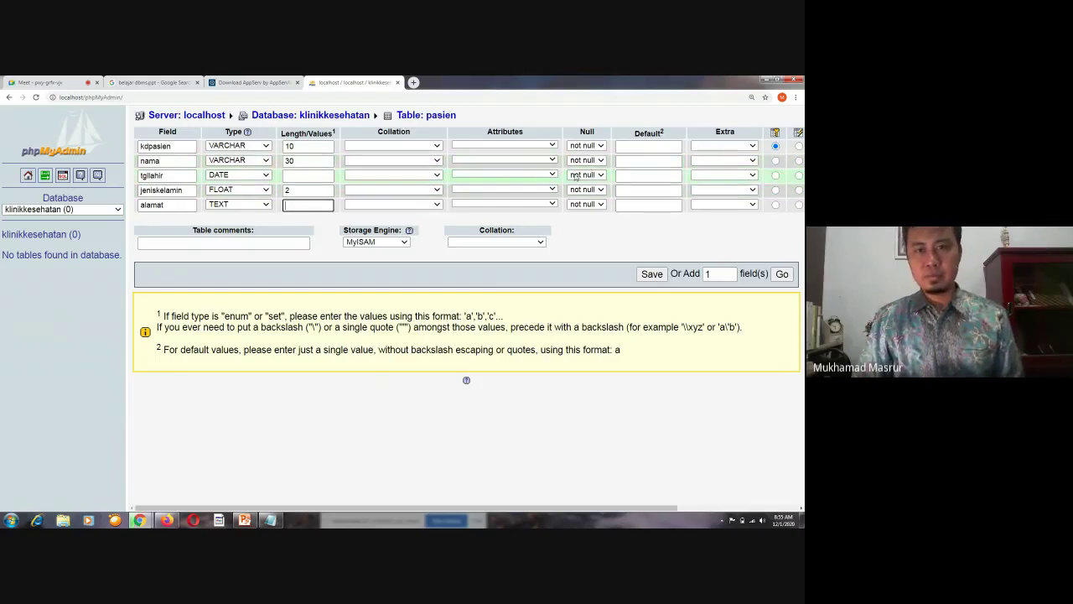
{"action": "left_click", "coordinate": [553, 146]}
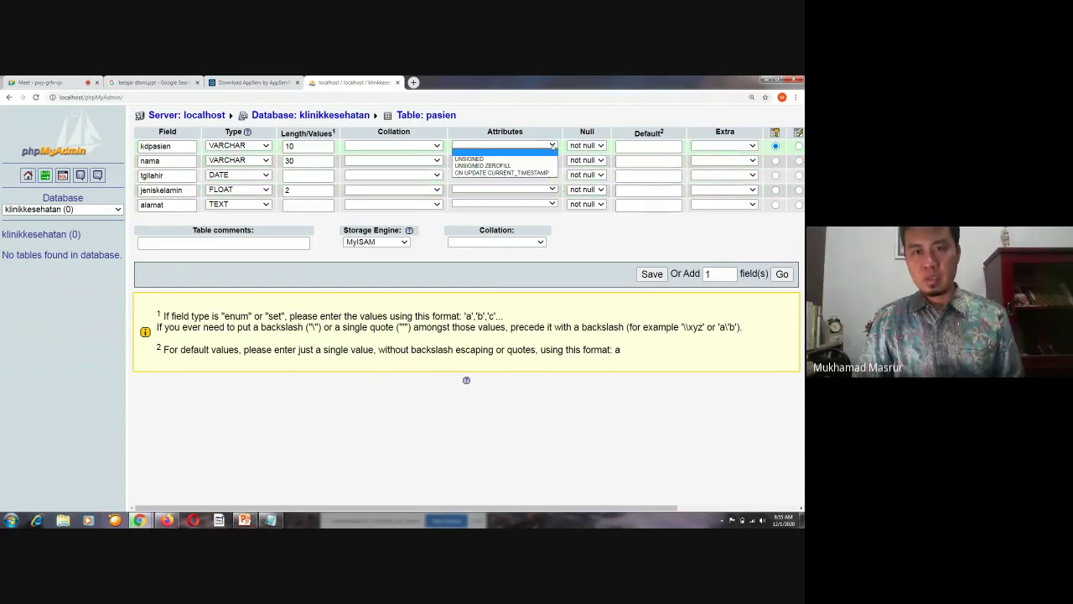
{"action": "left_click", "coordinate": [553, 146]}
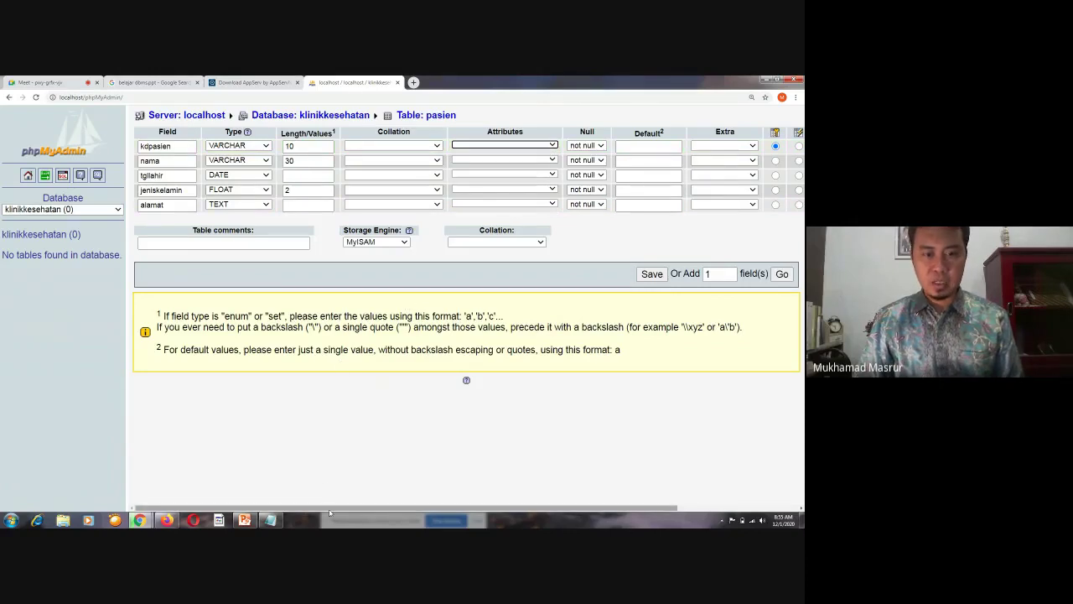
{"action": "left_click_drag", "start_coordinate": [328, 508], "coordinate": [539, 501]}
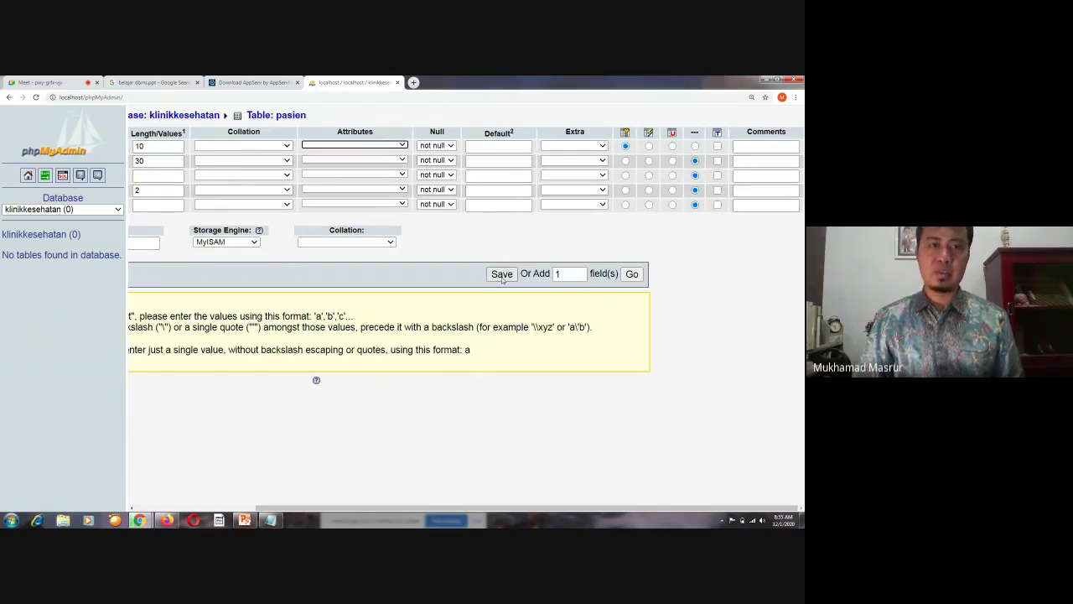
{"action": "left_click", "coordinate": [501, 274]}
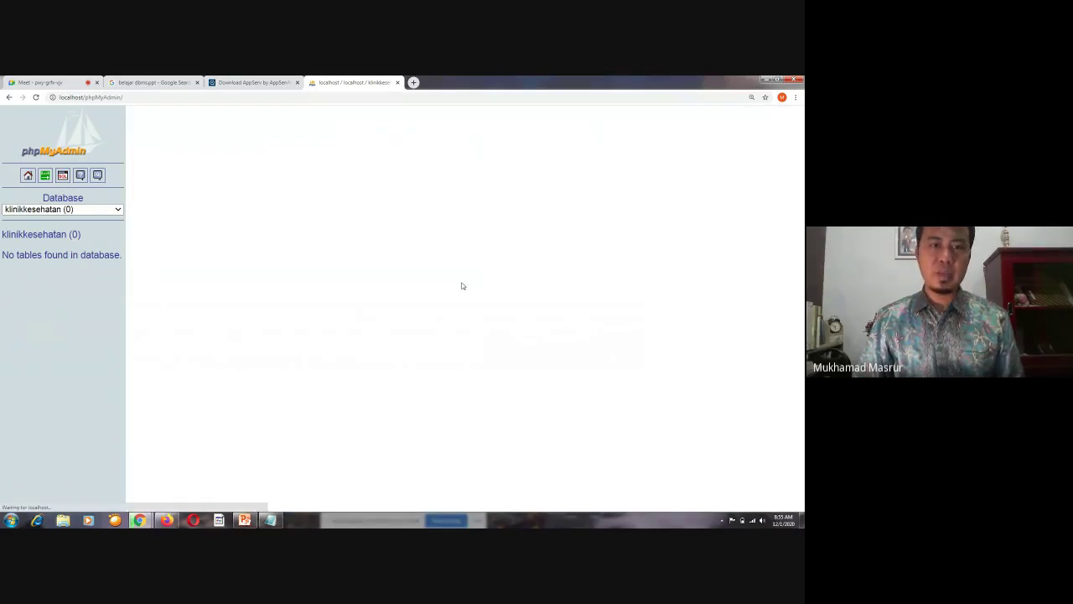
Review the table-created confirmation and highlight the generated CREATE TABLE query
{"action": "scroll", "coordinate": [457, 265], "scroll_direction": "down", "scroll_amount": 1}
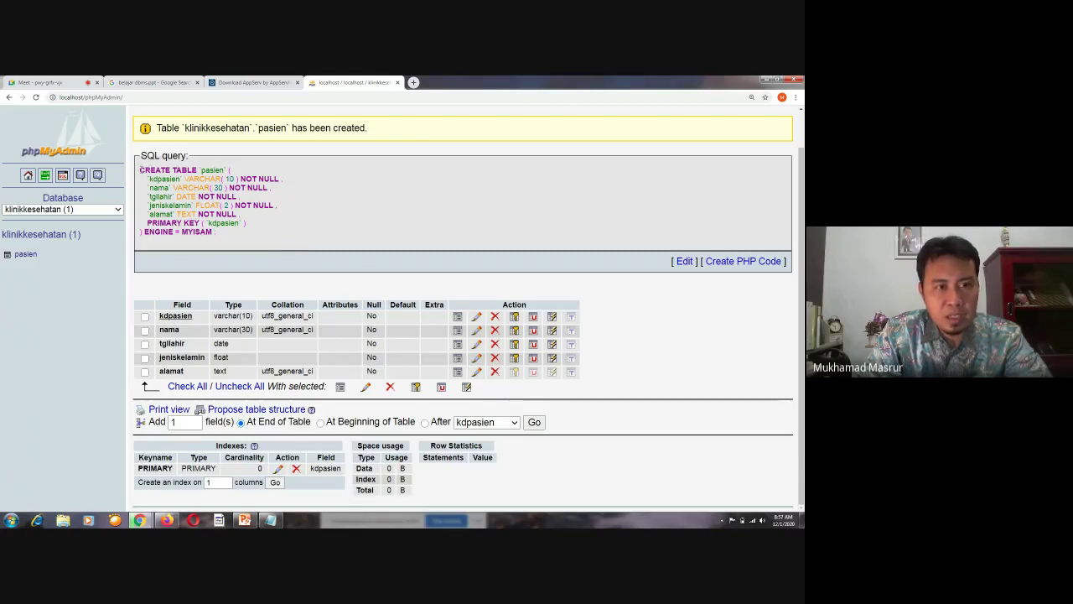
{"action": "left_click_drag", "start_coordinate": [140, 170], "coordinate": [274, 235]}
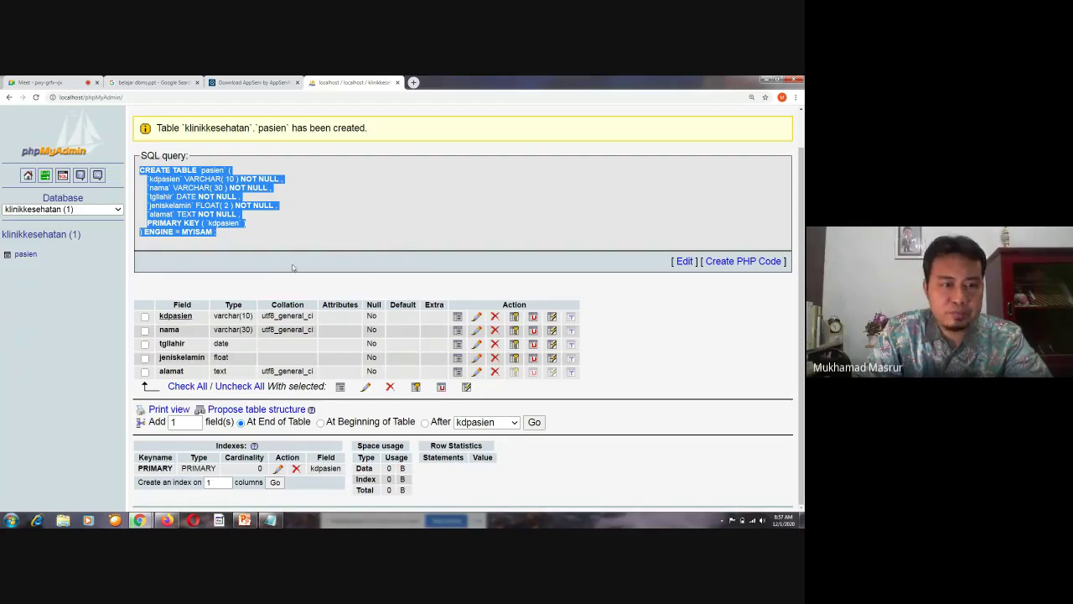
{"action": "left_click", "coordinate": [704, 352]}
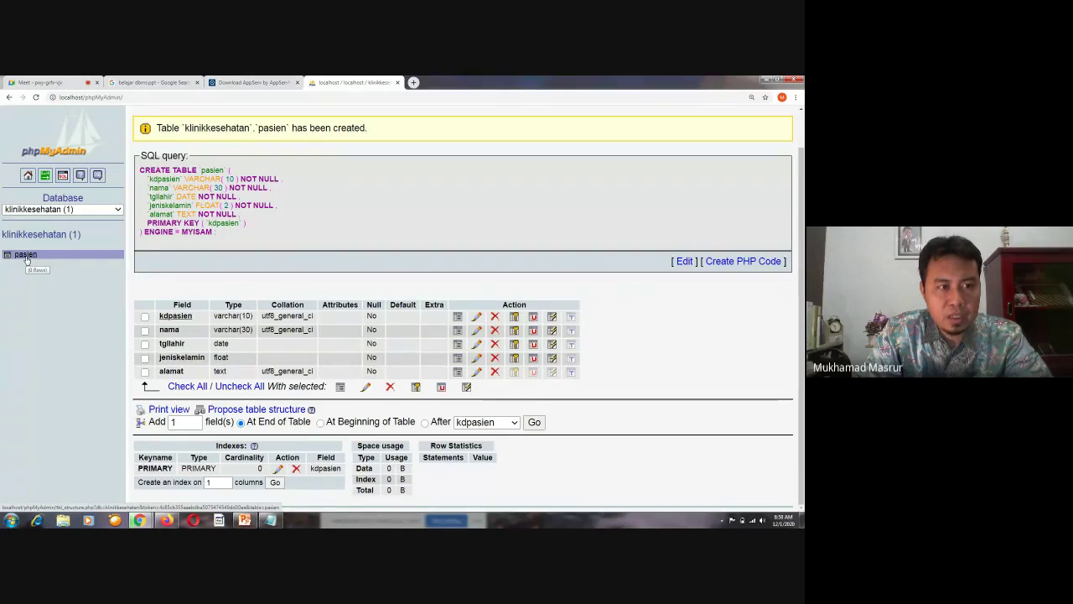
Open the pasien table from the sidebar and bring up its Insert form
{"action": "left_click", "coordinate": [26, 256]}
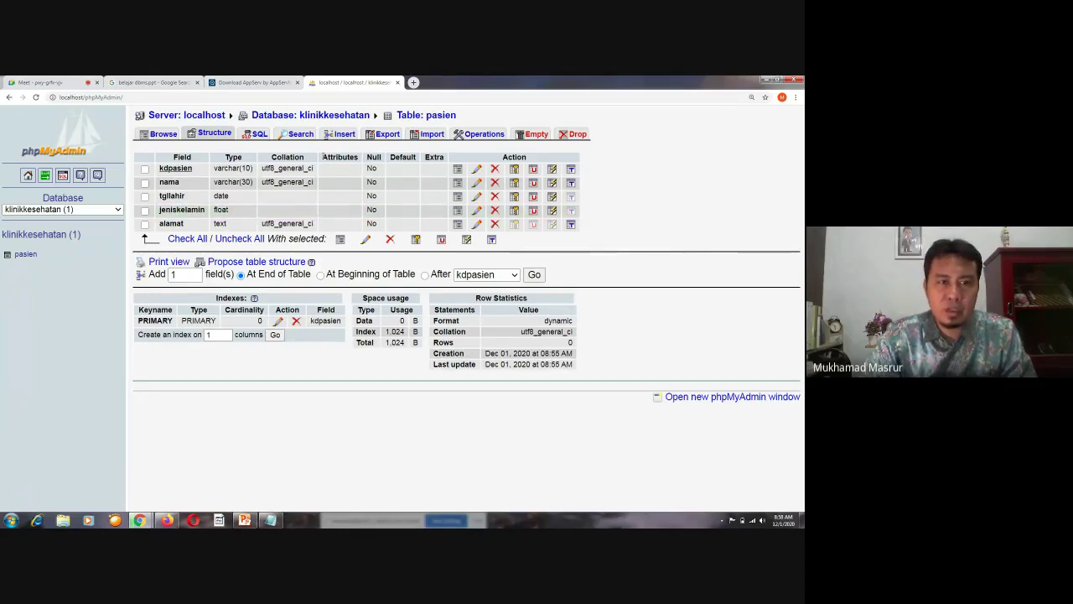
{"action": "left_click", "coordinate": [340, 136]}
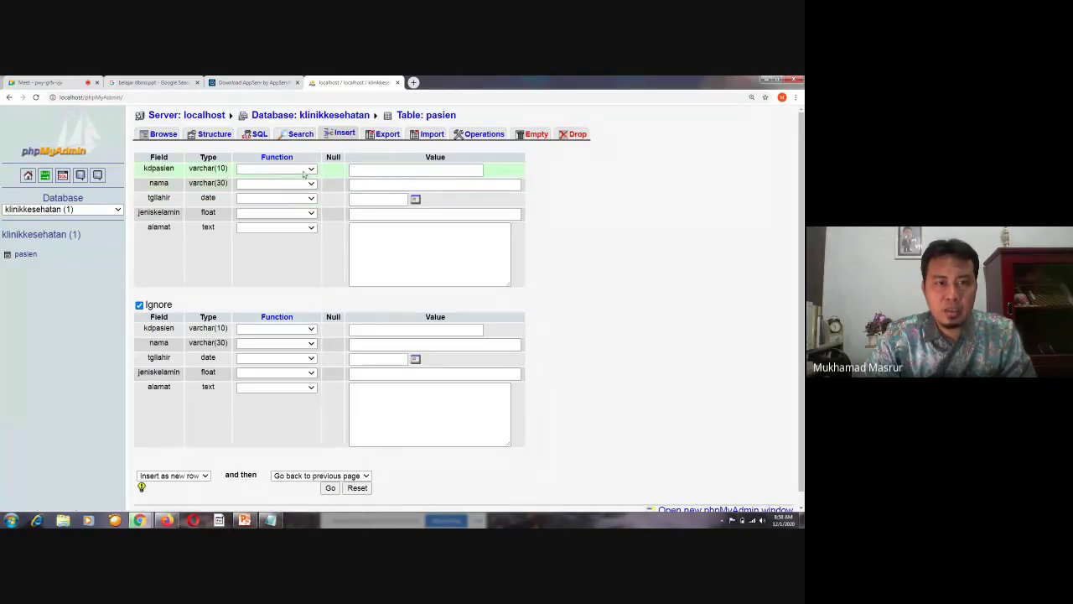
Enter P01 as kdpasien and the patient's name, denying the pending Meet join request
{"action": "left_click", "coordinate": [394, 173]}
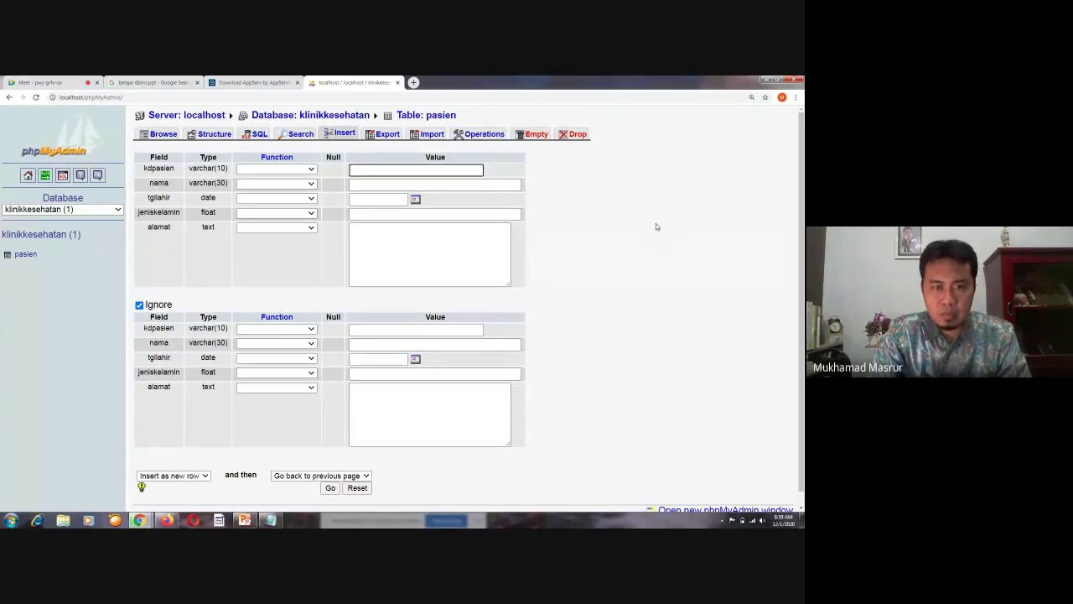
{"action": "type", "text": "P01"}
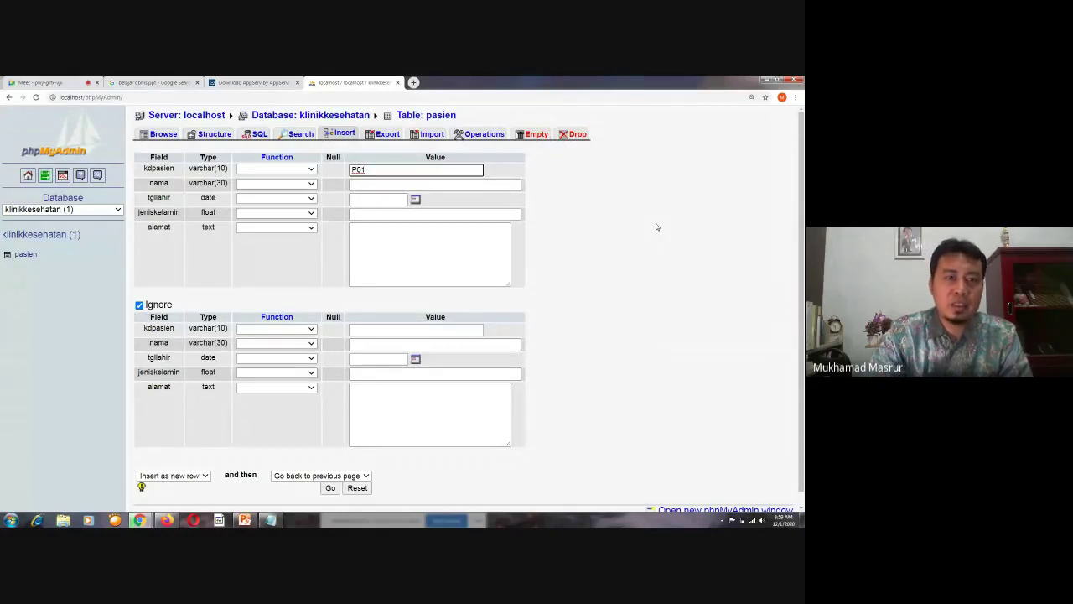
{"action": "left_click", "coordinate": [51, 82]}
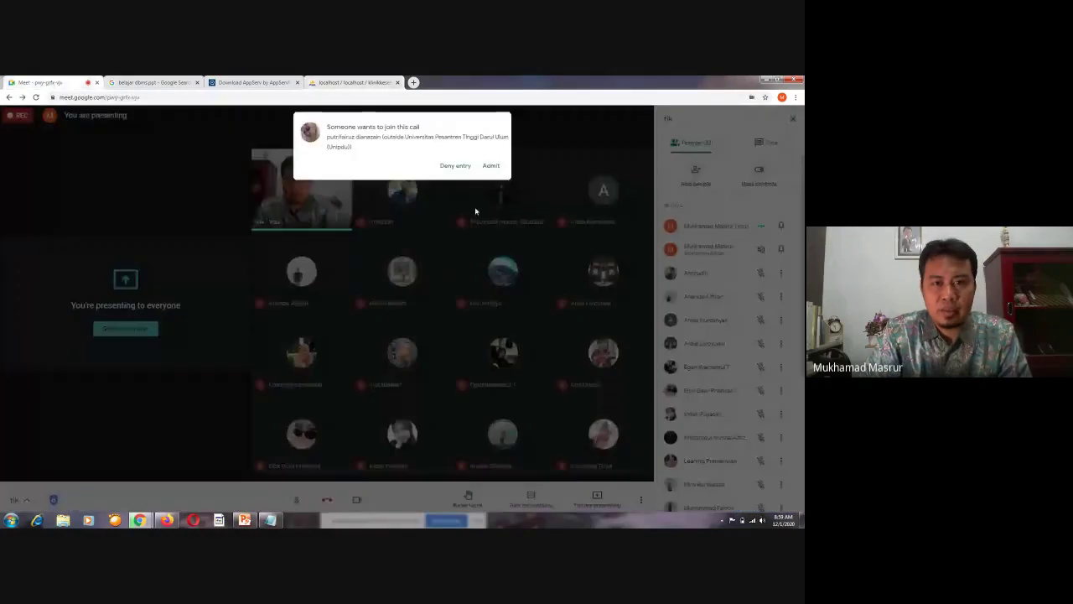
{"action": "left_click", "coordinate": [453, 166]}
{"action": "left_click", "coordinate": [352, 82]}
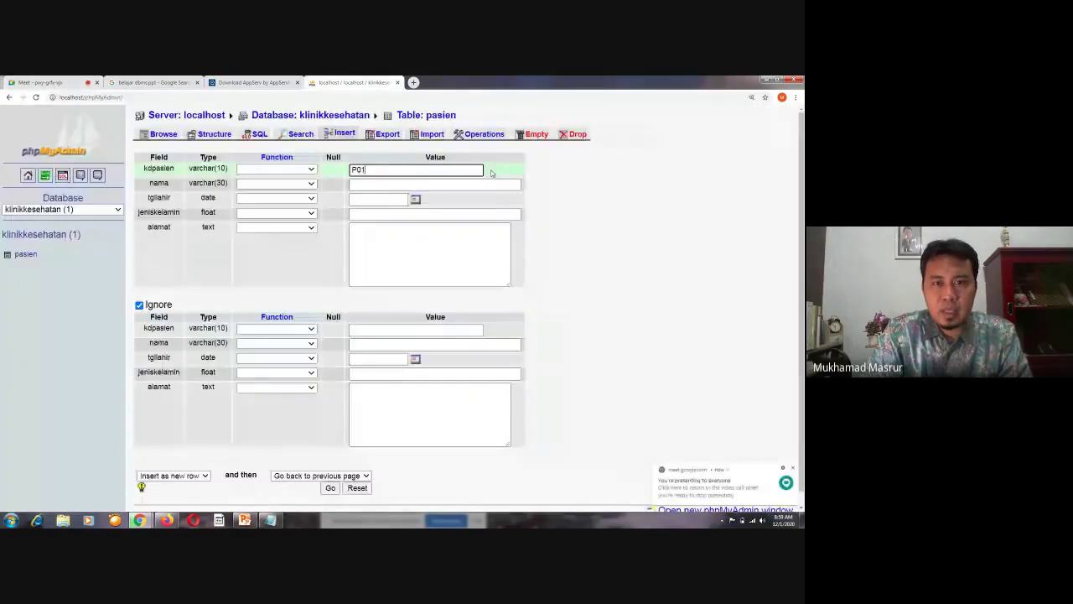
{"action": "key", "text": "Tab"}
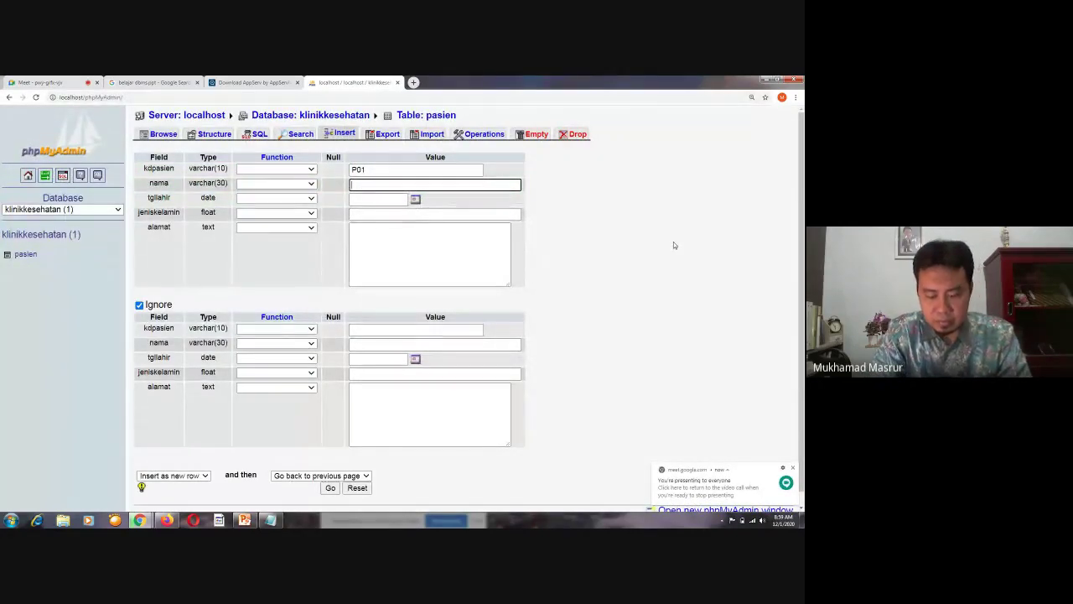
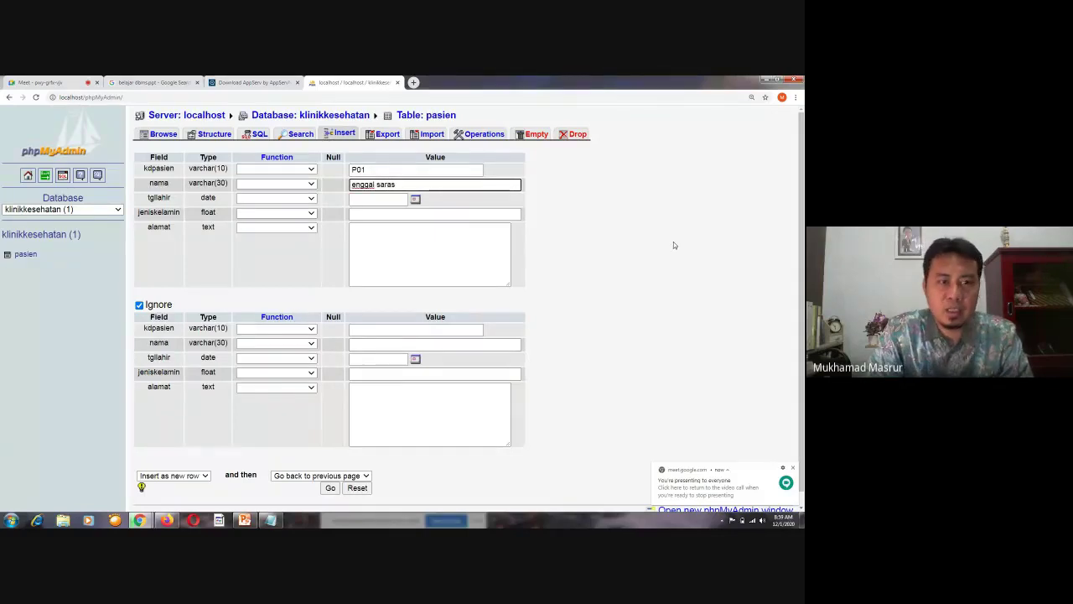
{"action": "left_click", "coordinate": [638, 257]}
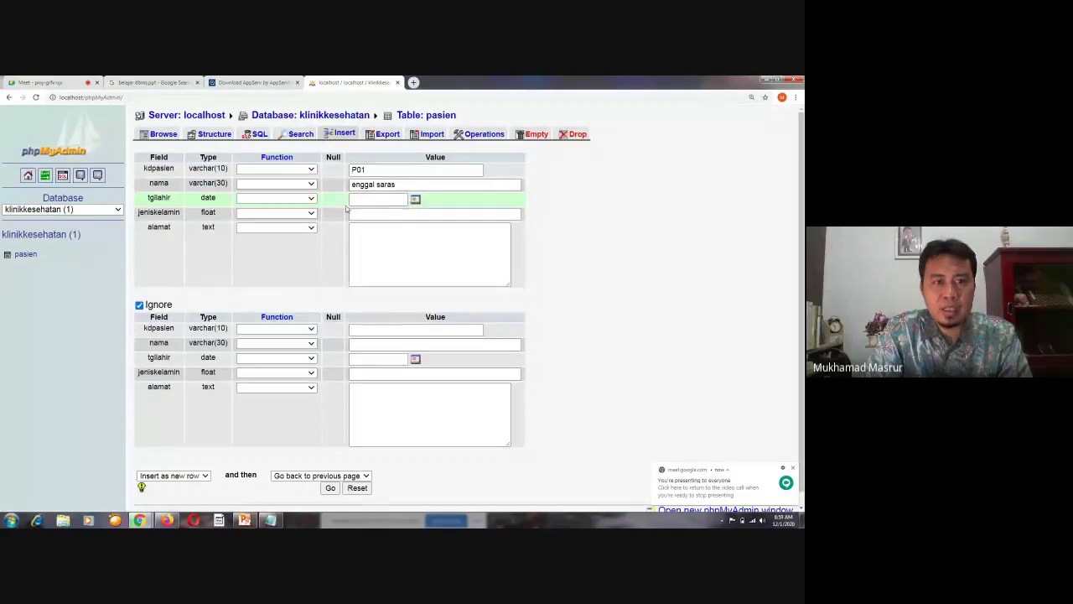
Pick 1 December 2020 from the calendar as the tgllahir value
{"action": "left_click", "coordinate": [311, 199]}
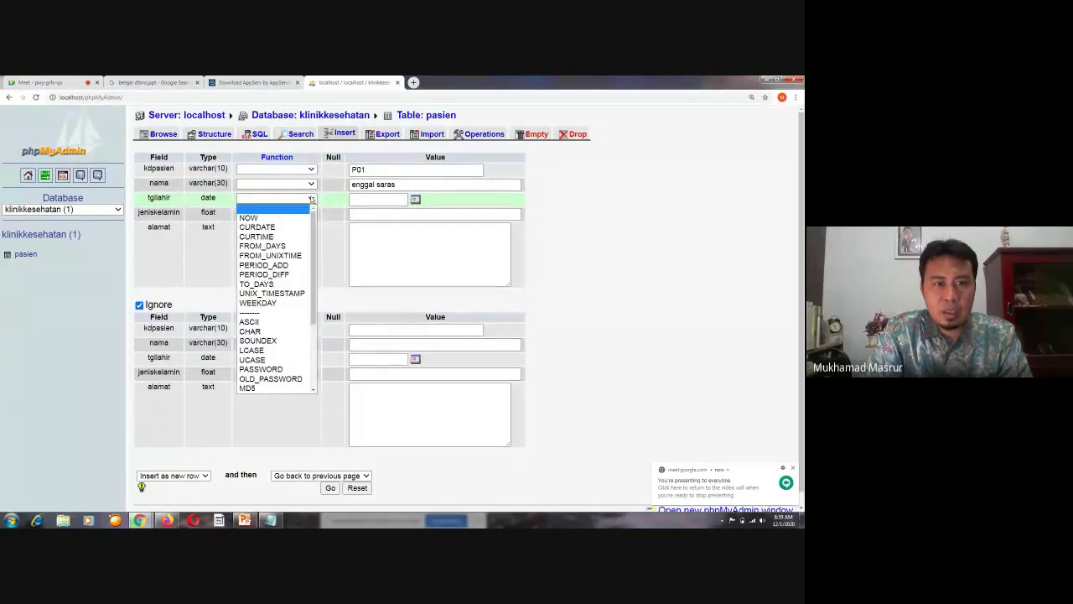
{"action": "left_click", "coordinate": [311, 199]}
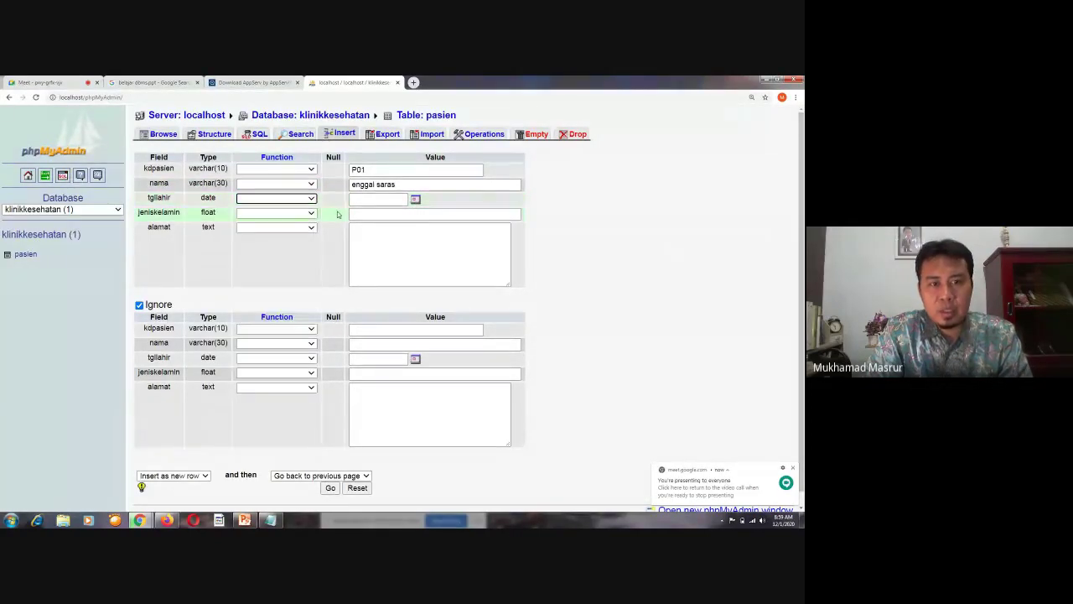
{"action": "left_click", "coordinate": [415, 200]}
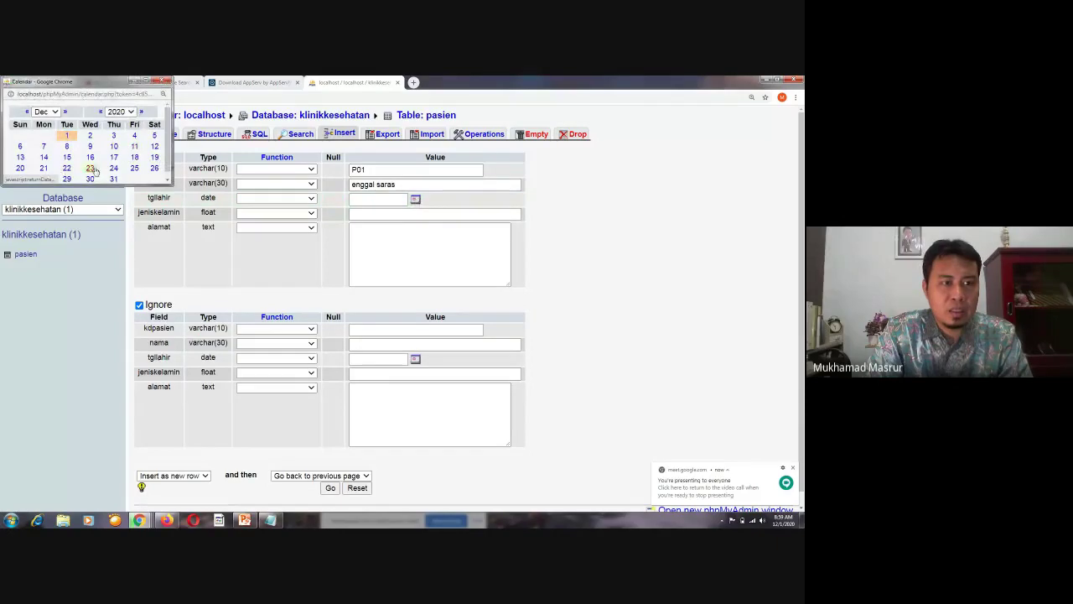
{"action": "left_click", "coordinate": [67, 135]}
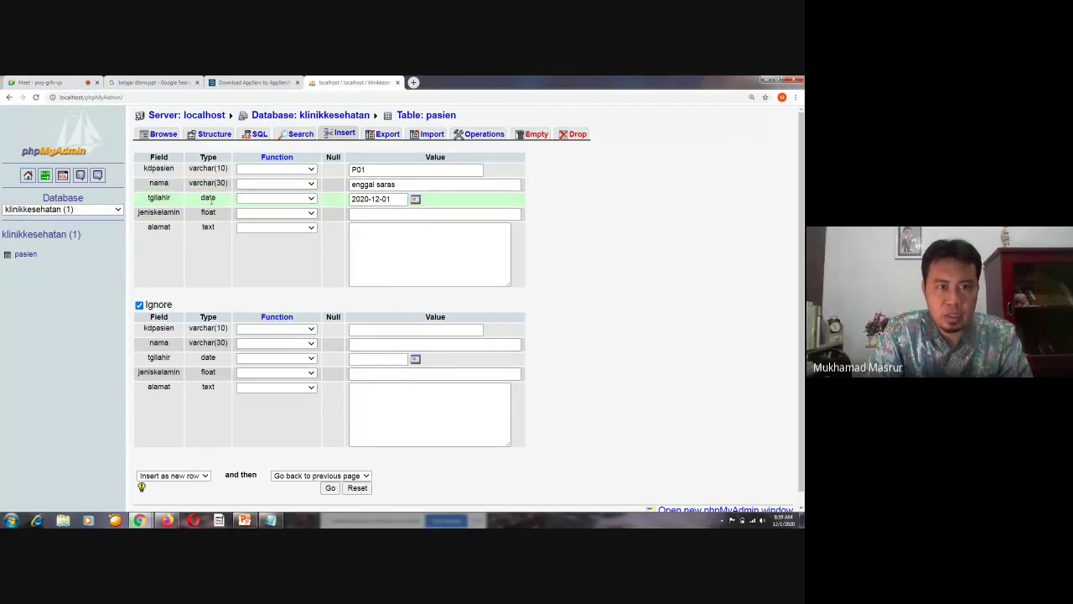
Set jeniskelamin to 1 and begin typing the patient's address into alamat
{"action": "left_click", "coordinate": [357, 214]}
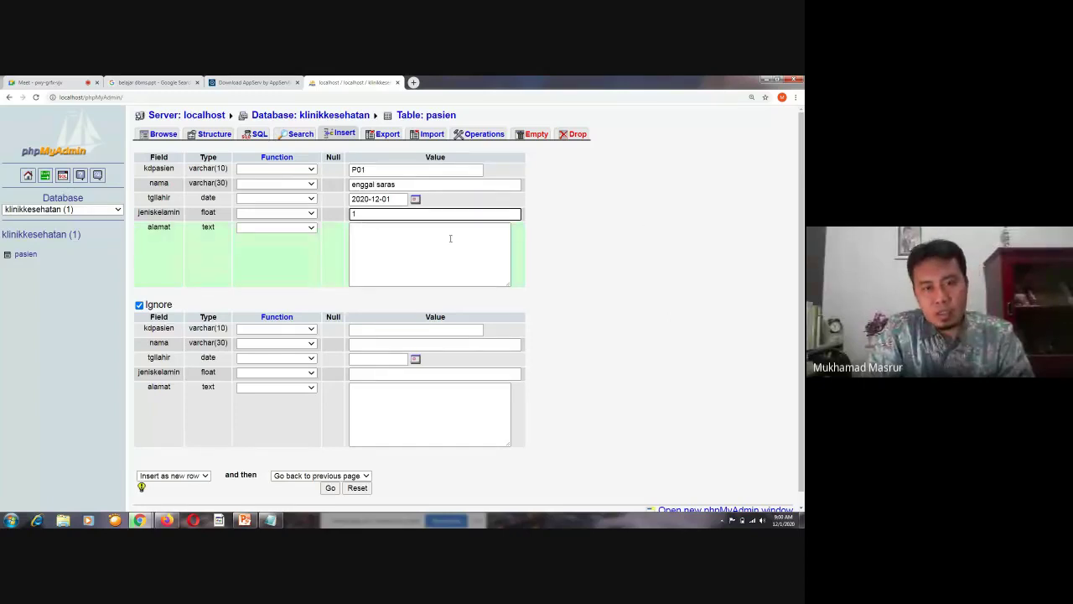
{"action": "left_click", "coordinate": [379, 243]}
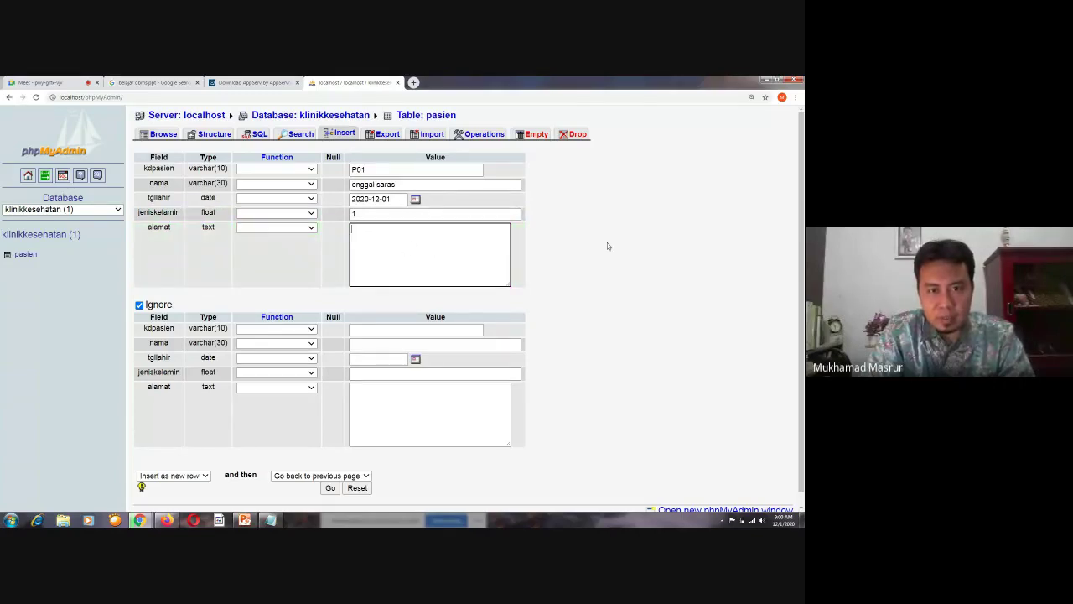
{"action": "type", "text": "P"}
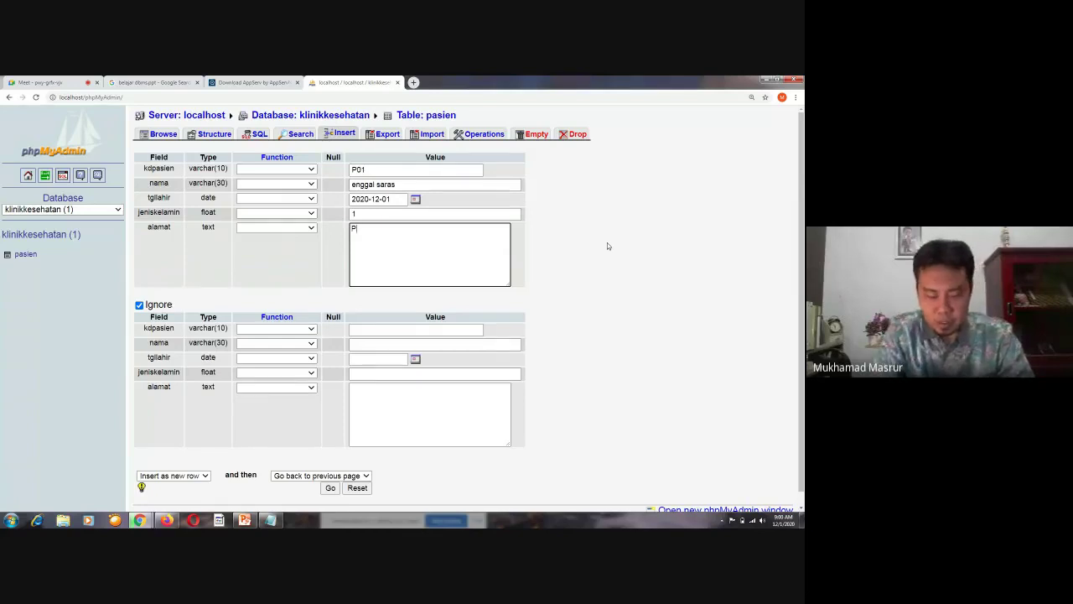
{"action": "type", "text": "onPes "}
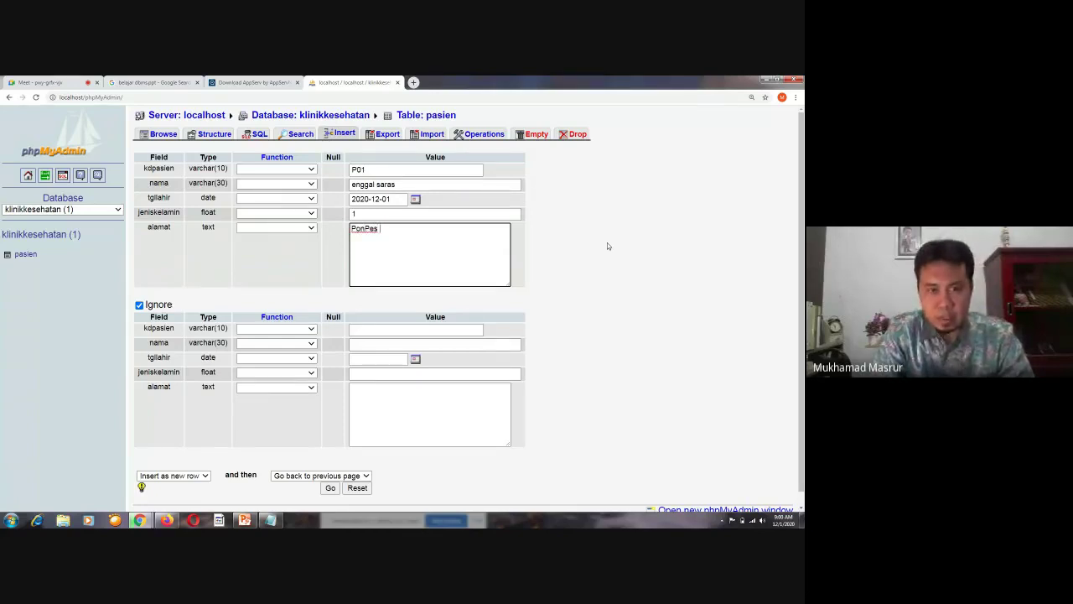
{"action": "type", "text": "Darul Ulu"}
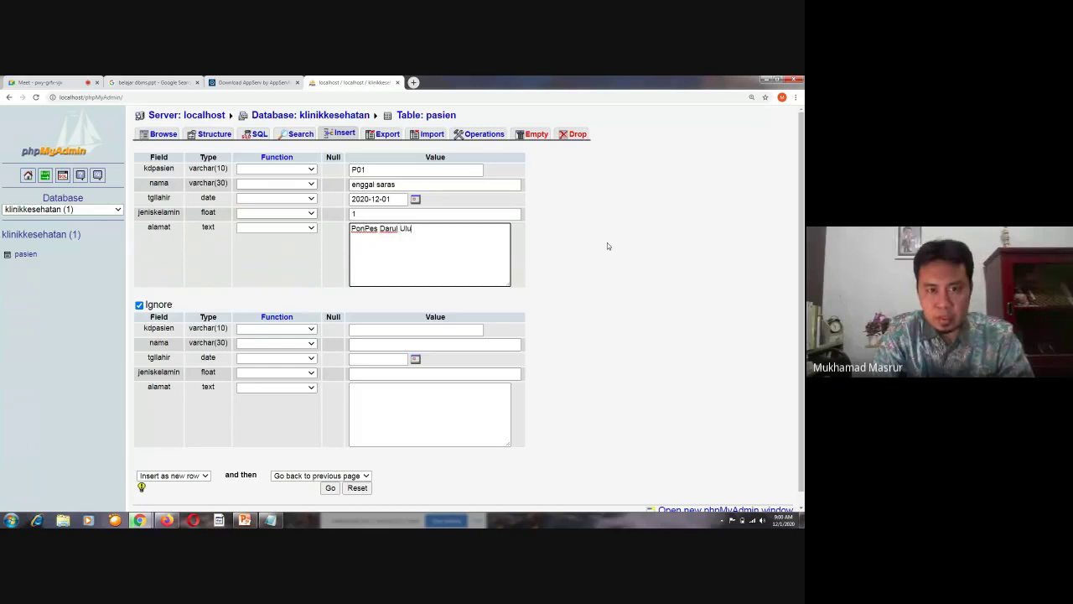
{"action": "type", "text": "m Peter"}
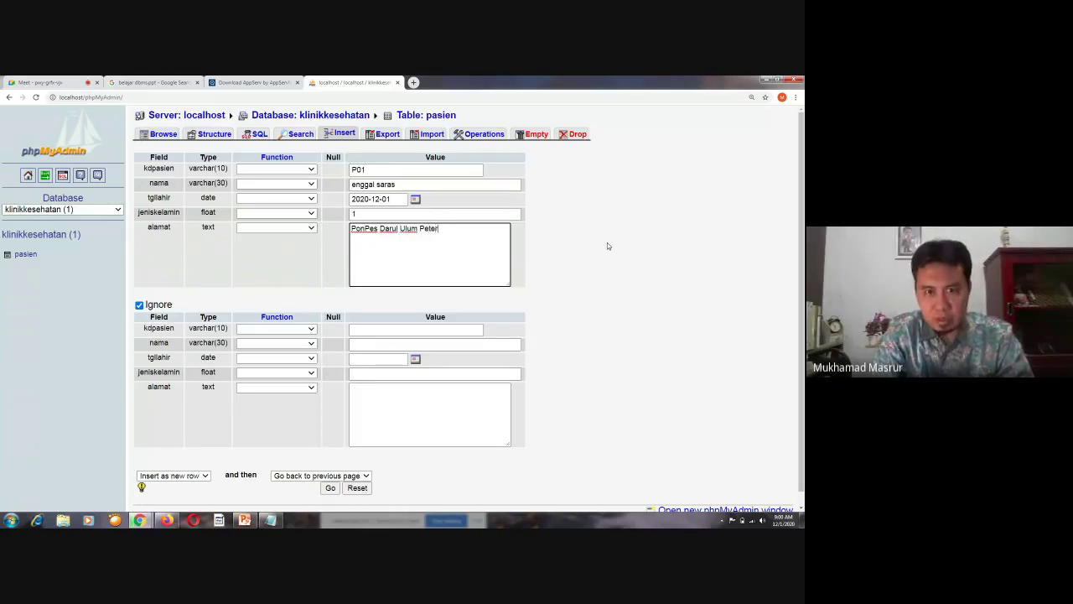
{"action": "type", "text": "on"}
Fix the address typos and finish entering the village, district and regency names
{"action": "key", "text": "BackSpace"}
{"action": "key", "text": "BackSpace"}
{"action": "key", "text": "BackSpace"}
{"action": "key", "text": "BackSpace"}
{"action": "key", "text": "BackSpace"}
{"action": "key", "text": "BackSpace"}
{"action": "key", "text": "BackSpace"}
{"action": "key", "text": "BackSpace"}
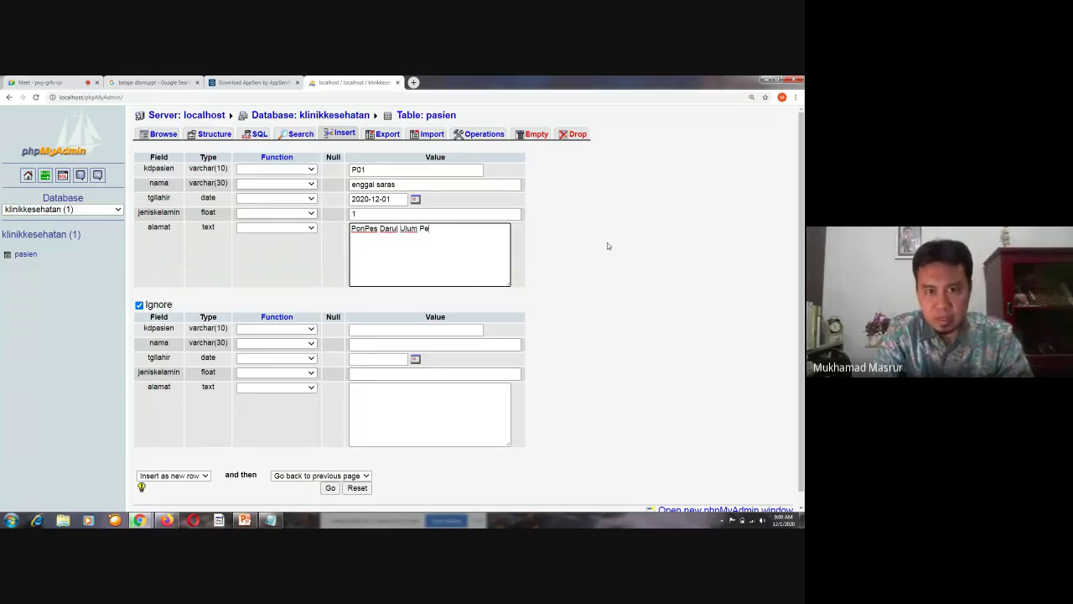
{"action": "type", "text": "desa pe"}
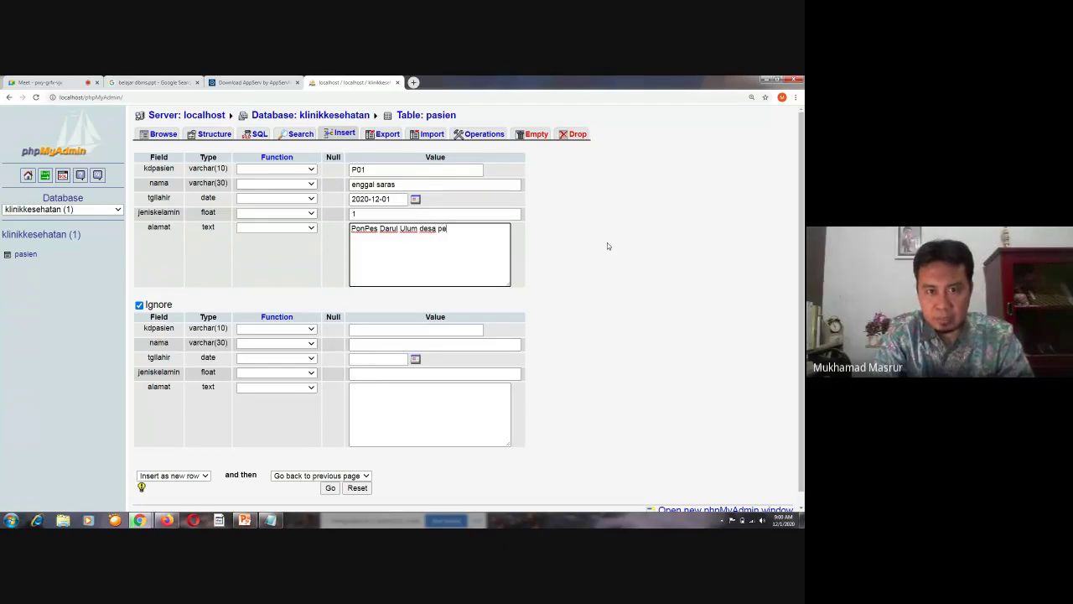
{"action": "type", "text": "ter"}
{"action": "key", "text": "BackSpace"}
{"action": "key", "text": "BackSpace"}
{"action": "key", "text": "BackSpace"}
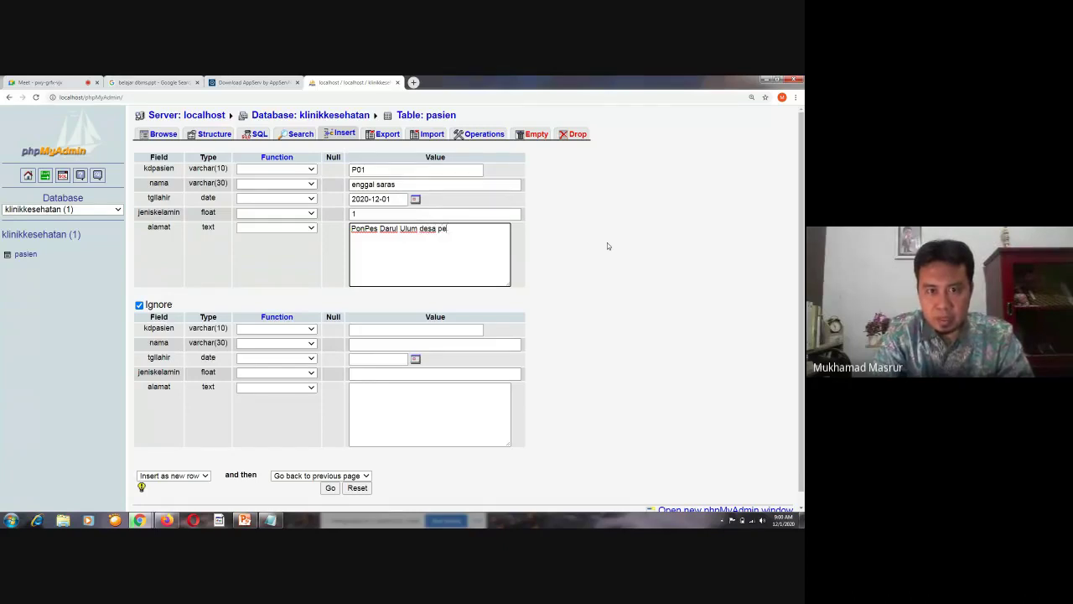
{"action": "key", "text": "BackSpace"}
{"action": "key", "text": "BackSpace"}
{"action": "type", "text": "sant"}
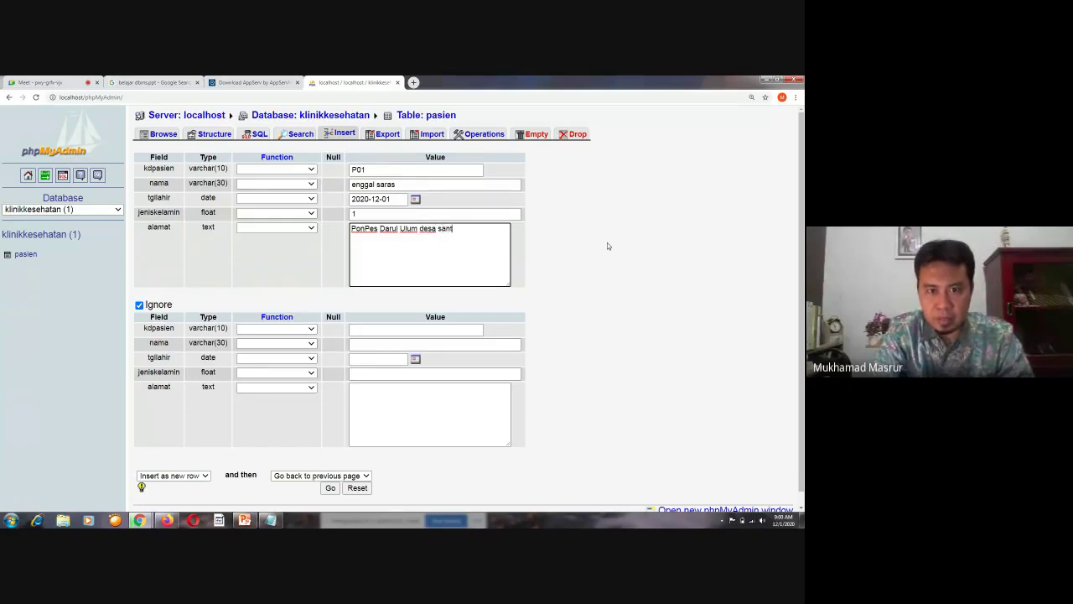
{"action": "type", "text": "ren"}
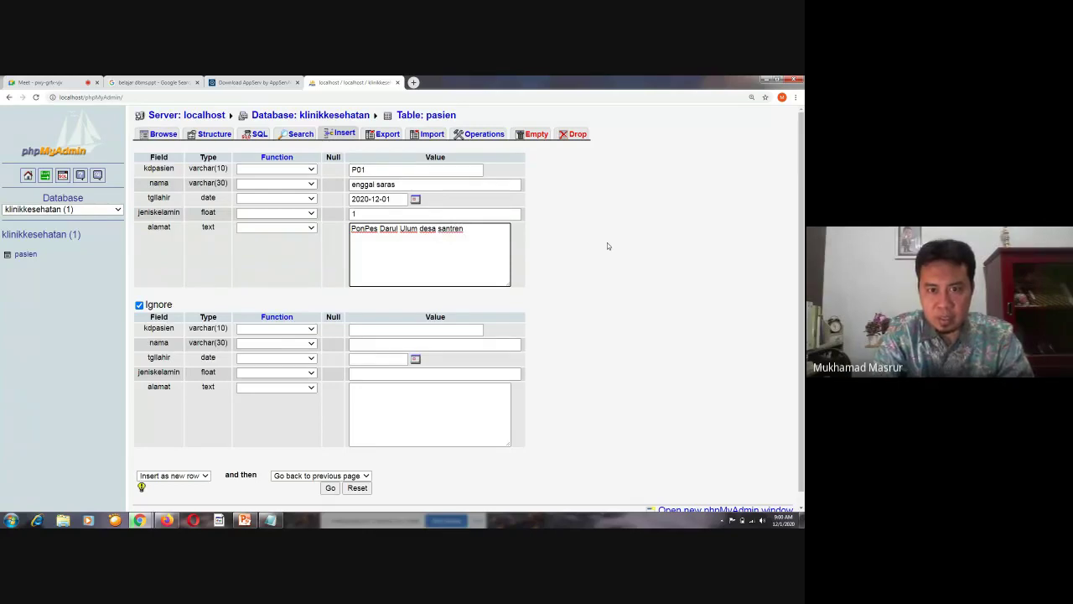
{"action": "key", "text": "BackSpace"}
{"action": "key", "text": "BackSpace"}
{"action": "key", "text": "BackSpace"}
{"action": "key", "text": "BackSpace"}
{"action": "key", "text": "BackSpace"}
{"action": "key", "text": "BackSpace"}
{"action": "key", "text": "BackSpace"}
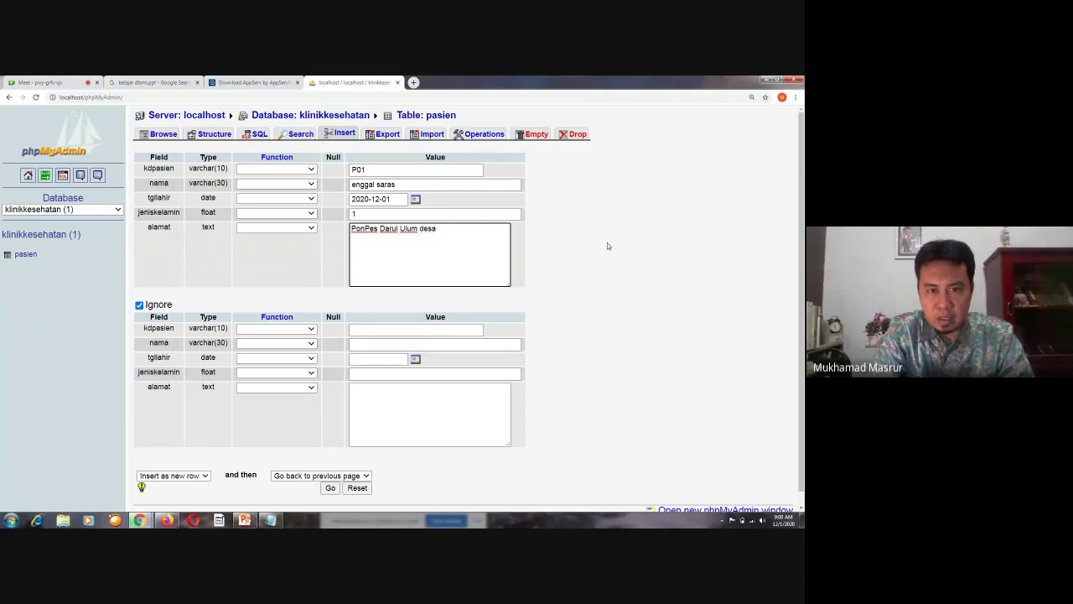
{"action": "key", "text": "BackSpace"}
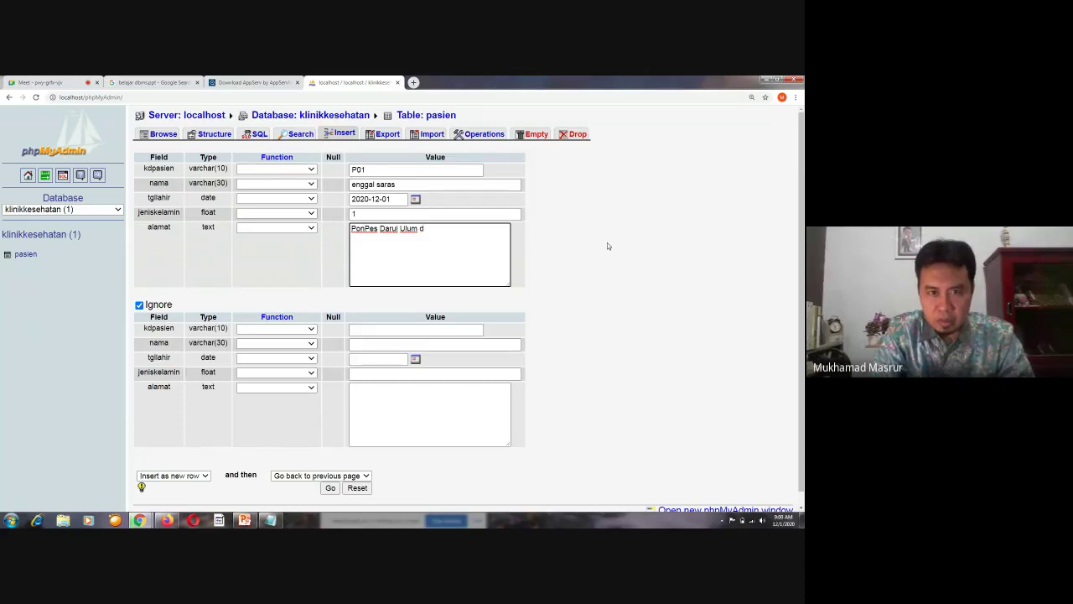
{"action": "type", "text": "esa pe"}
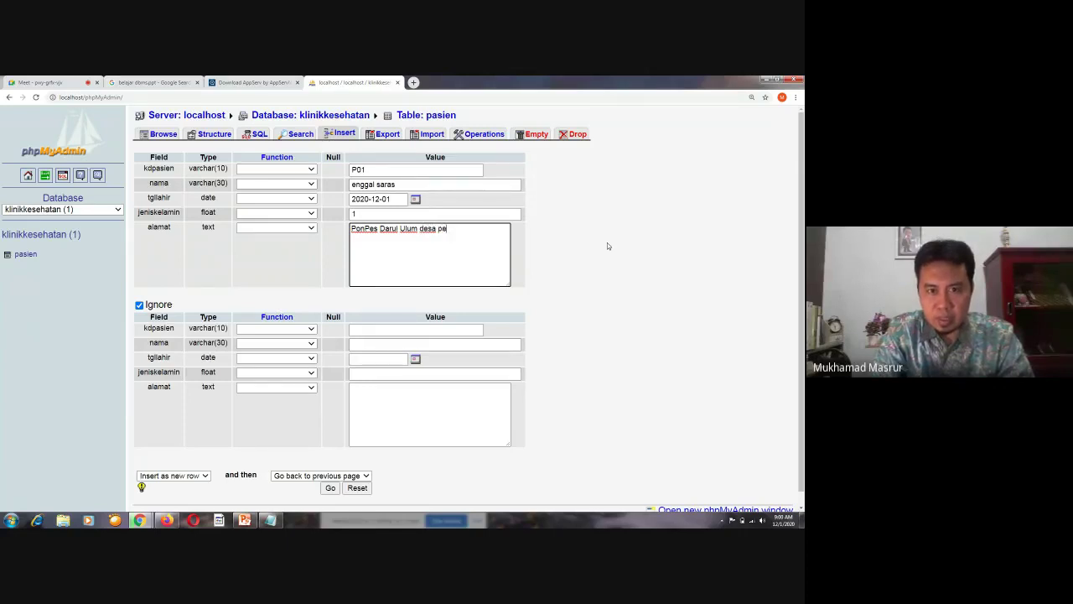
{"action": "type", "text": "terongan ke"}
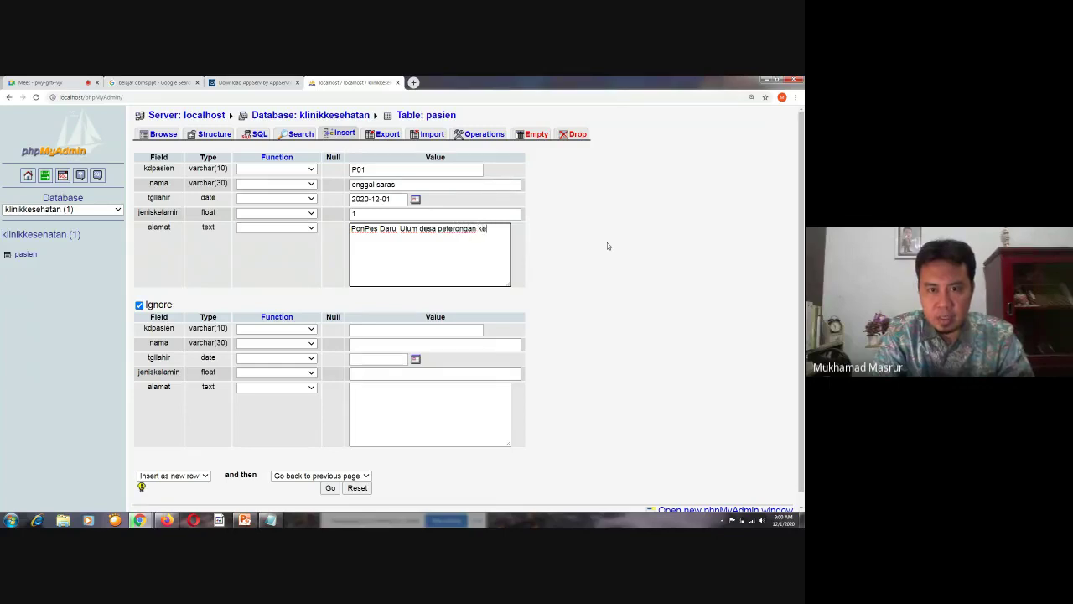
{"action": "type", "text": "camantan peterongan kab"}
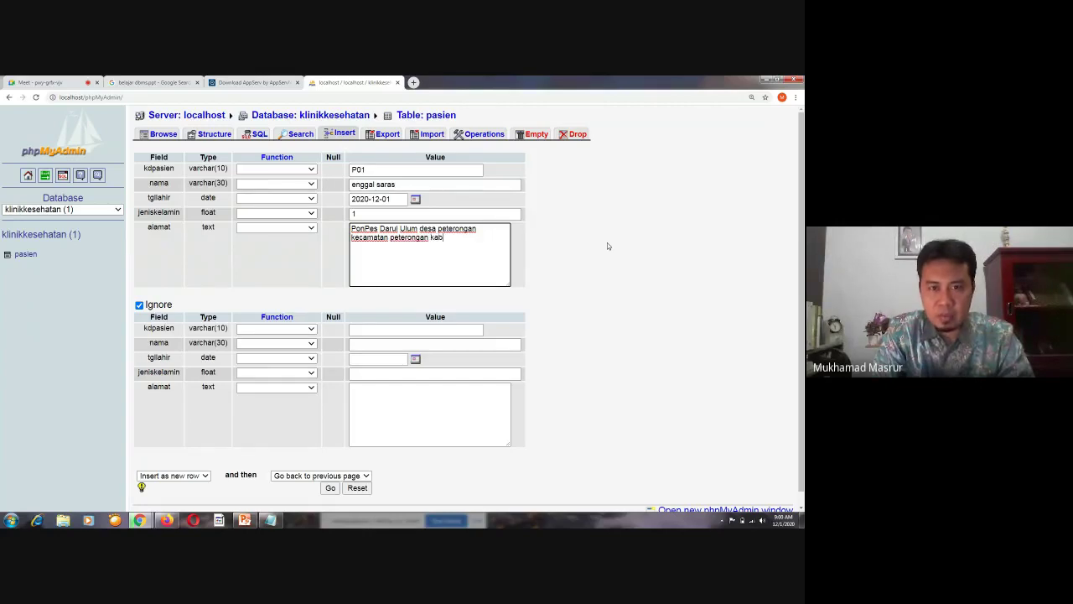
{"action": "type", "text": "upaten h"}
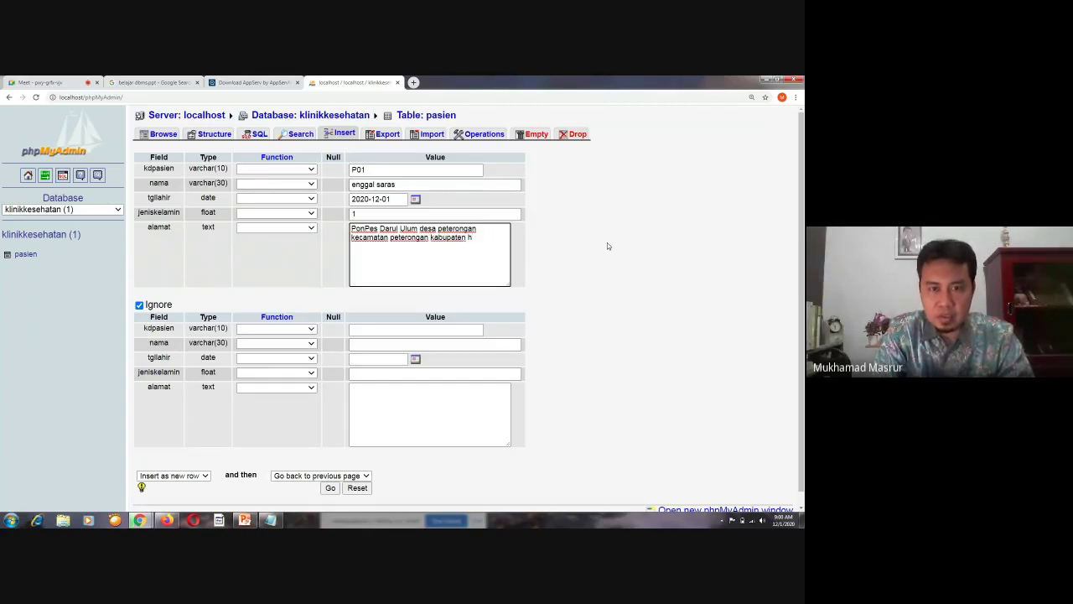
{"action": "key", "text": "BackSpace"}
{"action": "type", "text": "jomb"}
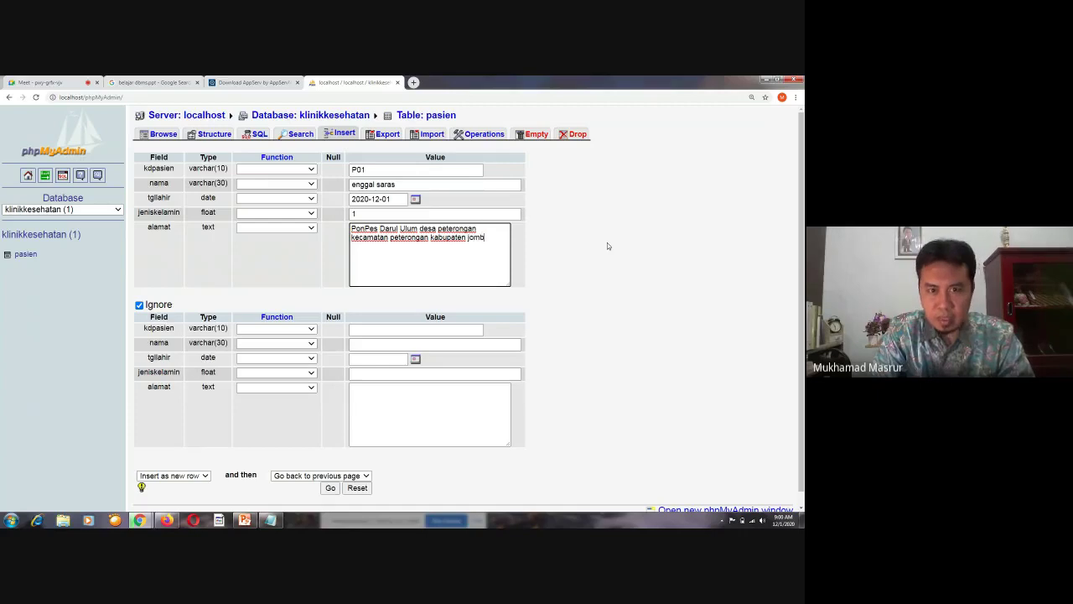
{"action": "type", "text": "ang"}
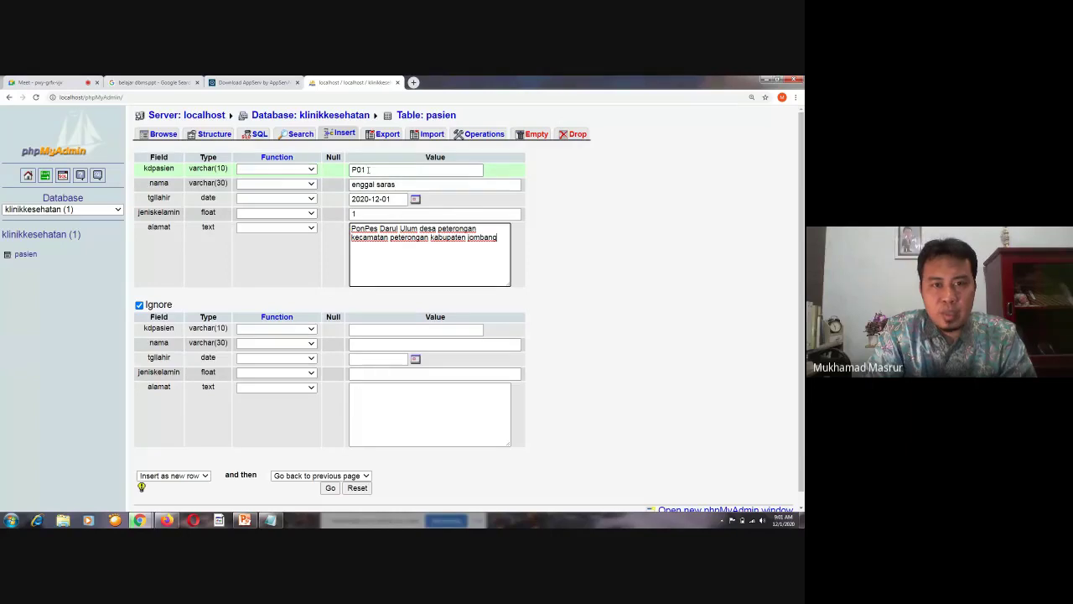
Extend the kdpasien value to the full patient code by appending 122001
{"action": "left_click", "coordinate": [398, 171]}
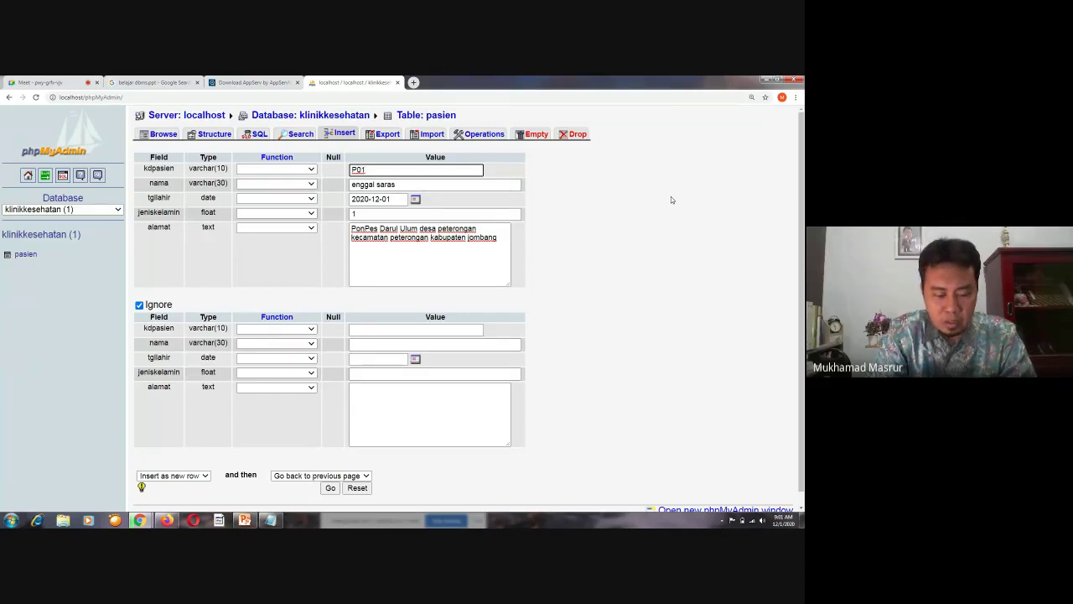
{"action": "type", "text": "12"}
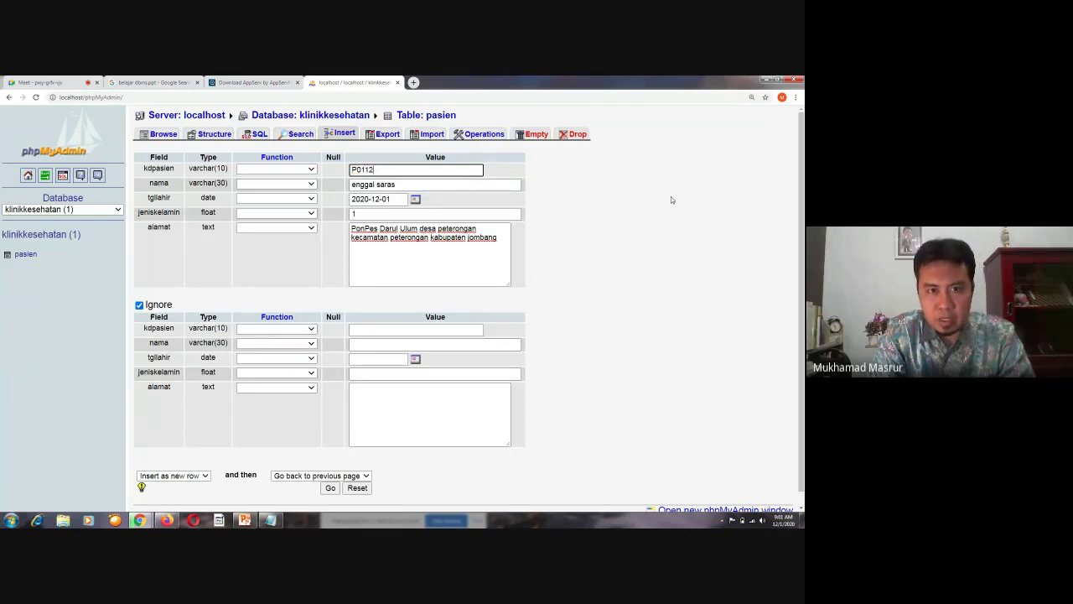
{"action": "type", "text": "2"}
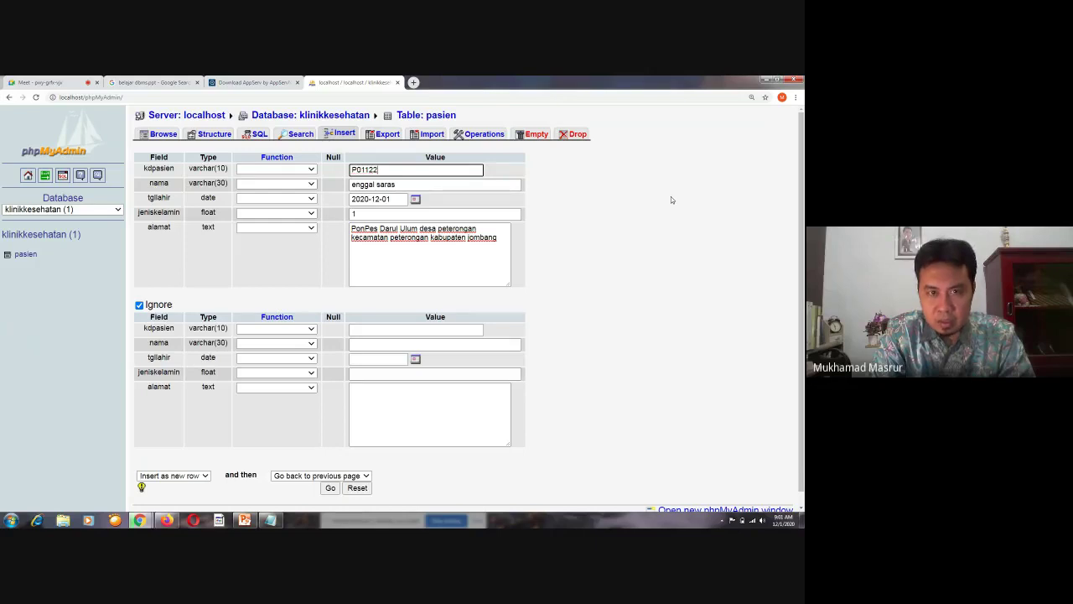
{"action": "type", "text": "001"}
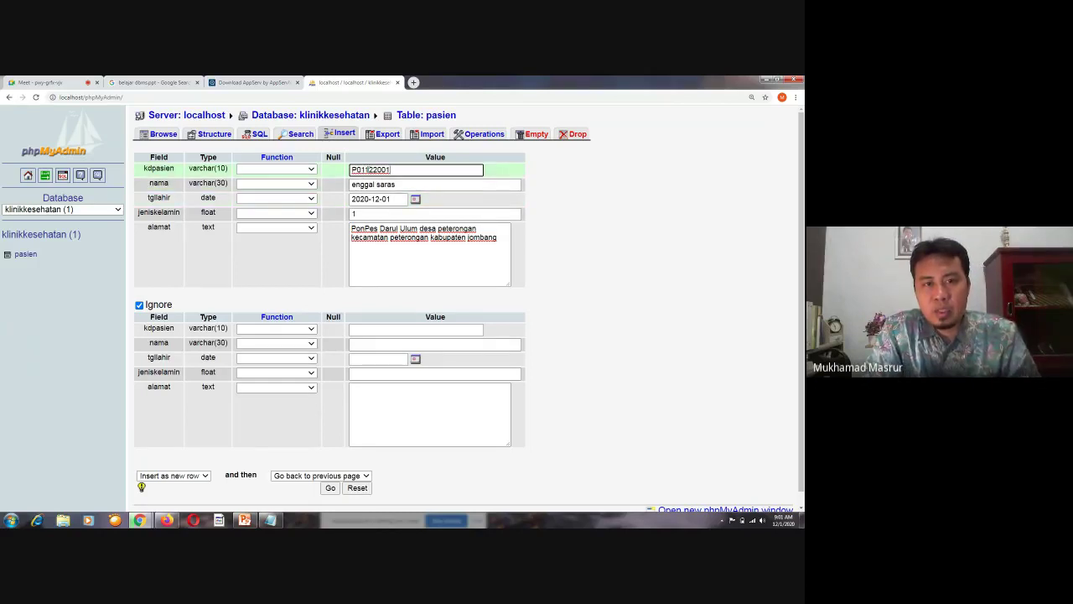
{"action": "left_click", "coordinate": [585, 225]}
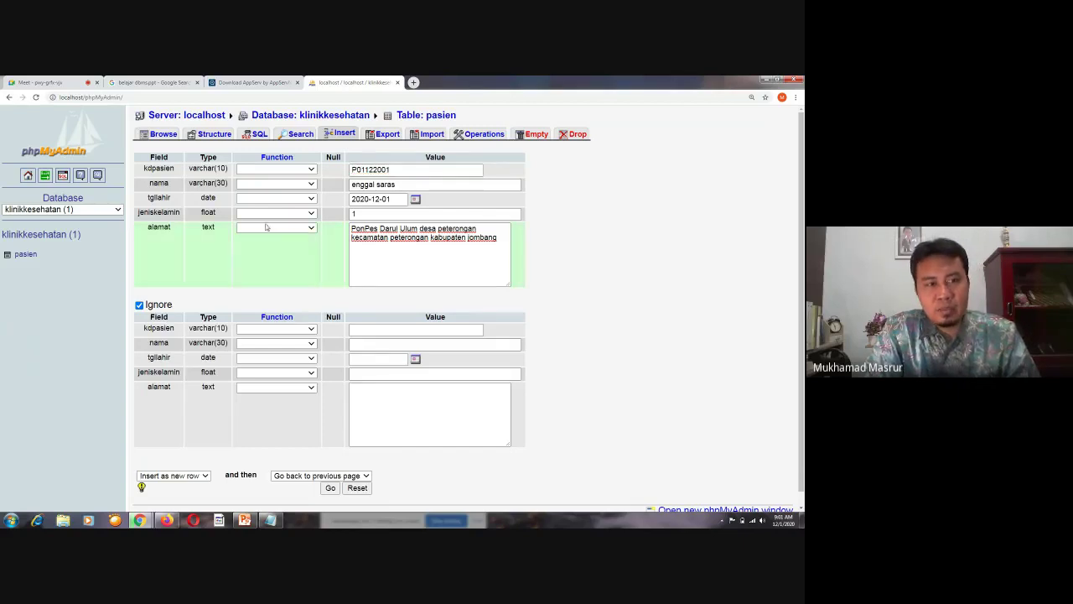
{"action": "scroll", "coordinate": [529, 381], "scroll_direction": "down", "scroll_amount": 1}
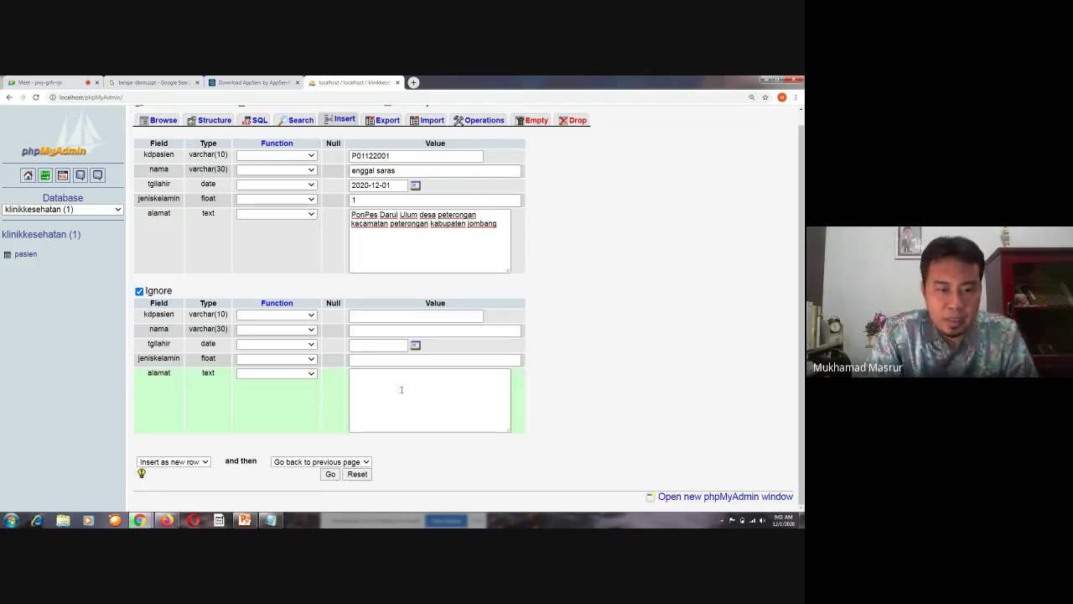
Submit the new pasien row and review the 'Inserted rows: 1' INSERT query
{"action": "left_click", "coordinate": [331, 474]}
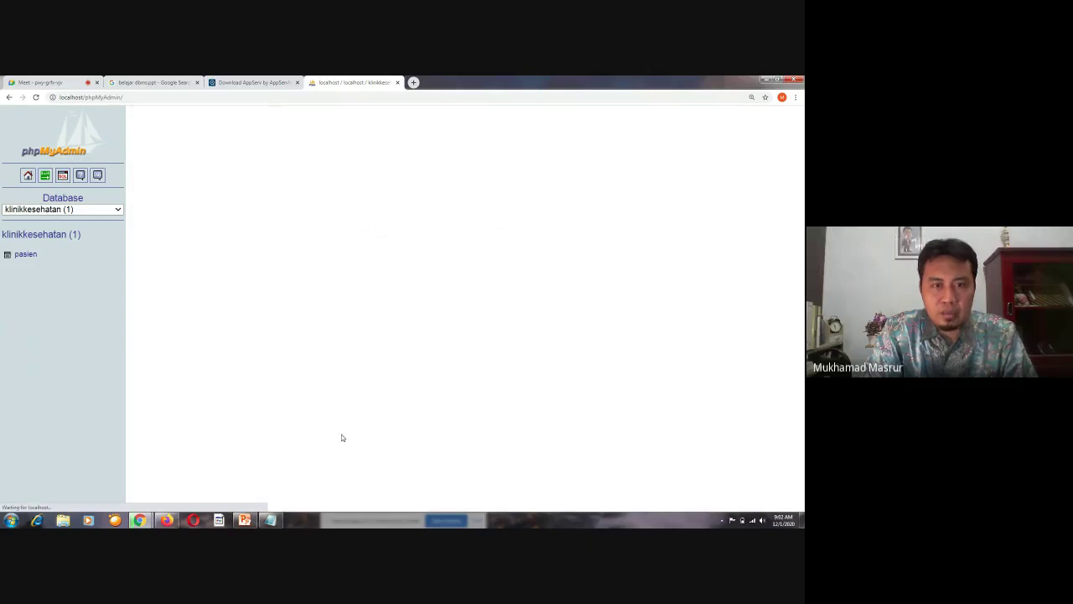
{"action": "scroll", "coordinate": [432, 311], "scroll_direction": "down", "scroll_amount": 2}
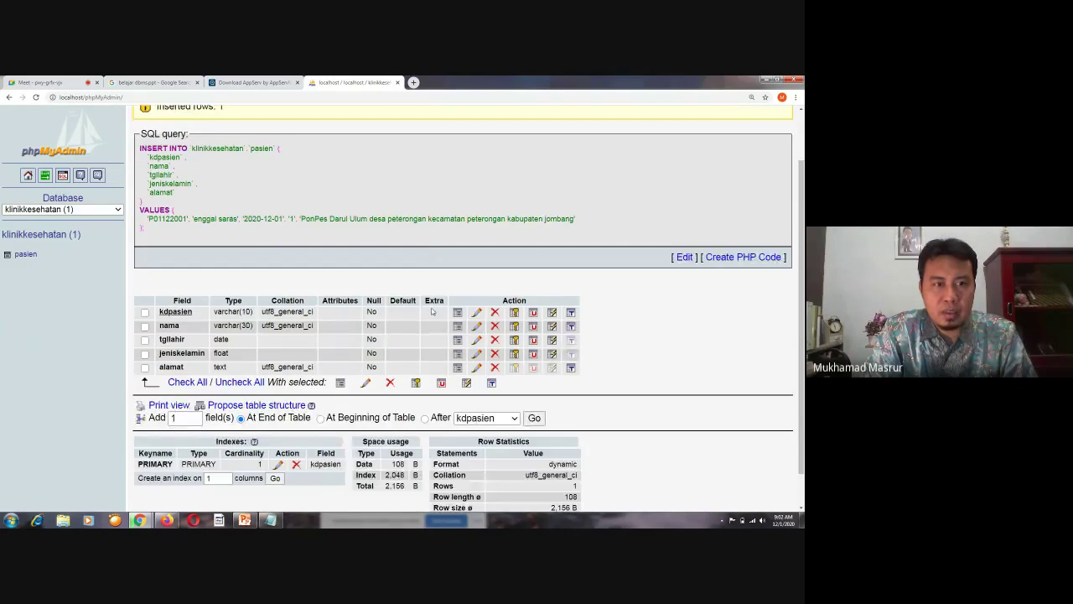
{"action": "scroll", "coordinate": [178, 162], "scroll_direction": "up", "scroll_amount": 2}
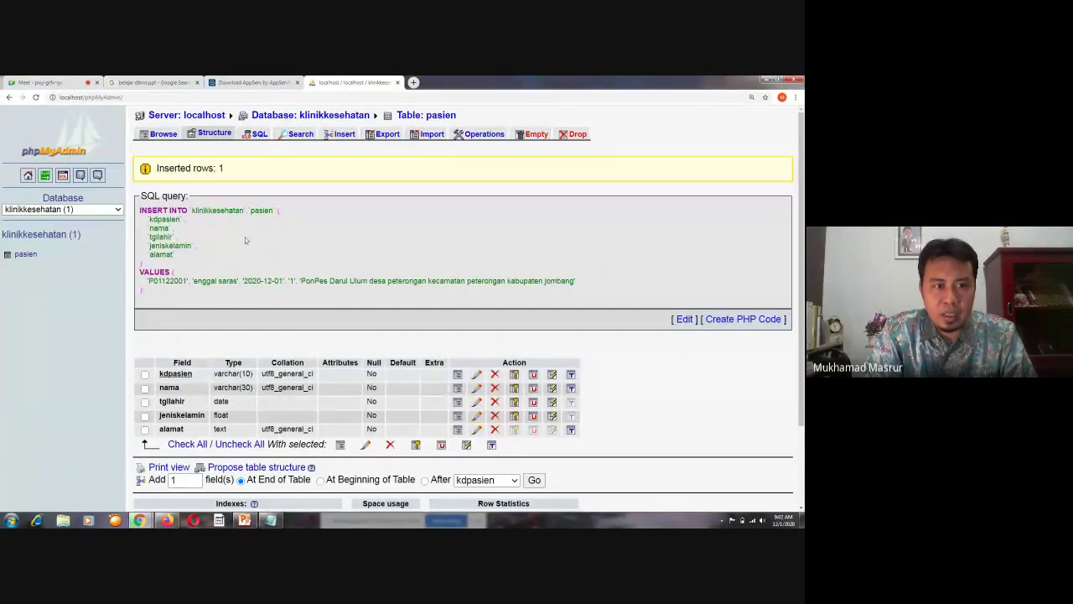
{"action": "scroll", "coordinate": [462, 264], "scroll_direction": "down", "scroll_amount": 2}
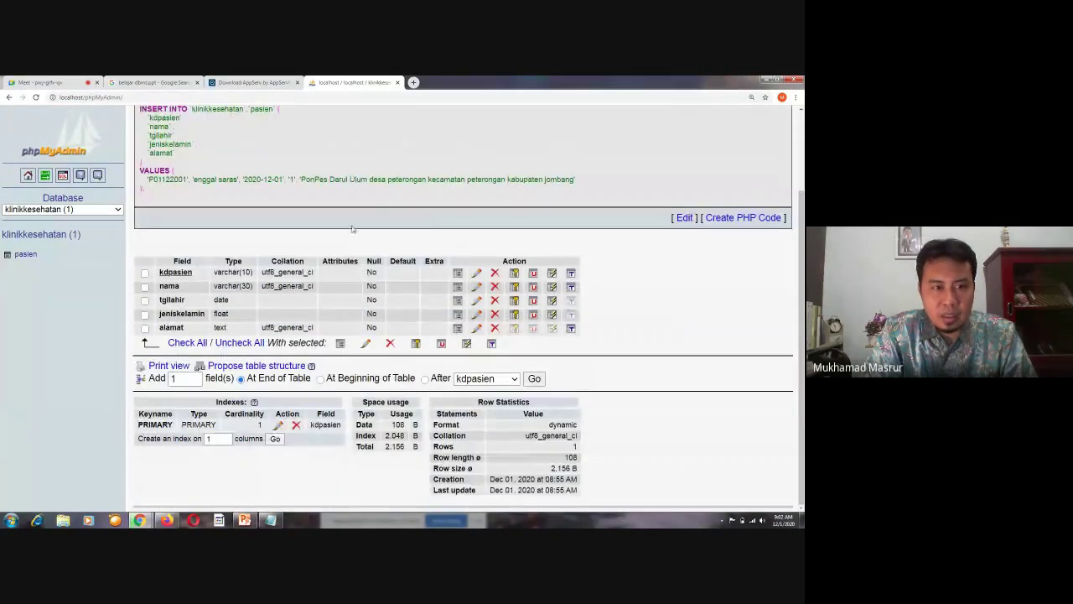
{"action": "scroll", "coordinate": [354, 232], "scroll_direction": "up", "scroll_amount": 2}
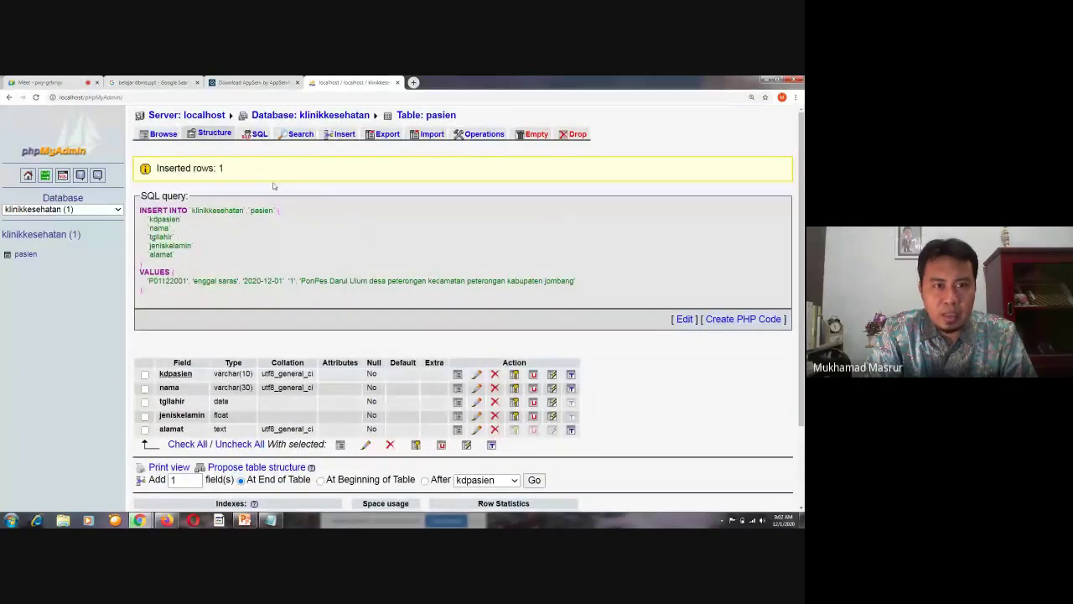
Browse pasien, highlight the stored patient code and address, then edit that row
{"action": "left_click", "coordinate": [159, 134]}
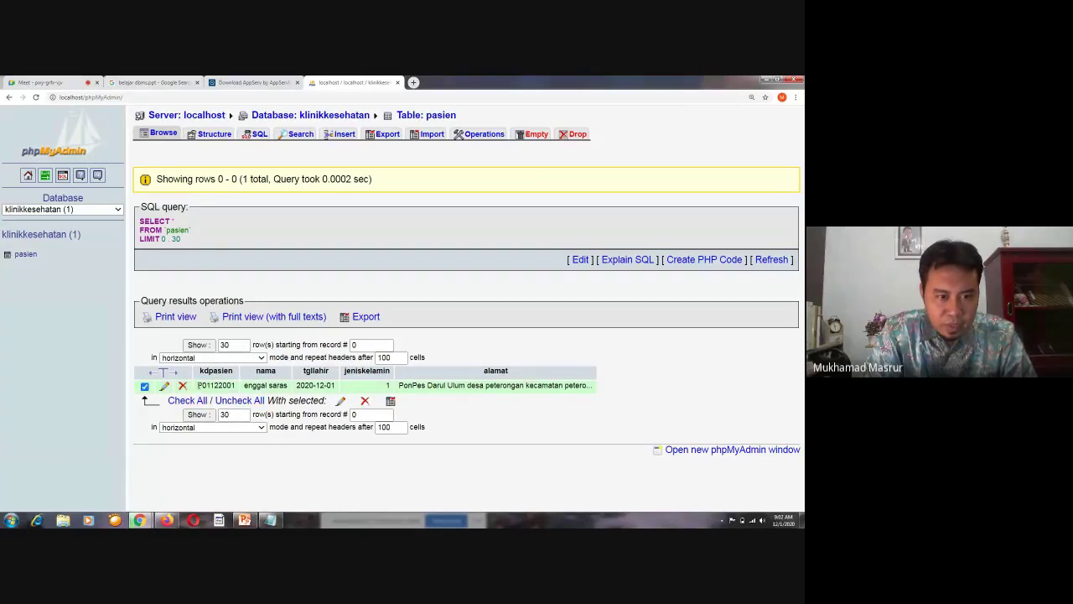
{"action": "left_click_drag", "start_coordinate": [197, 385], "coordinate": [335, 385]}
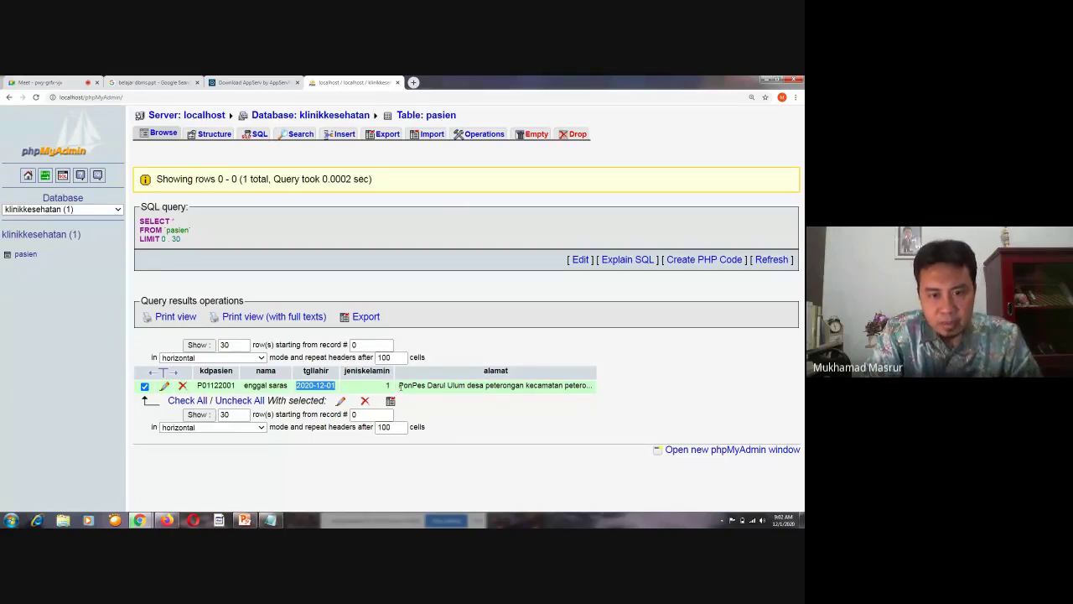
{"action": "left_click_drag", "start_coordinate": [399, 386], "coordinate": [598, 395]}
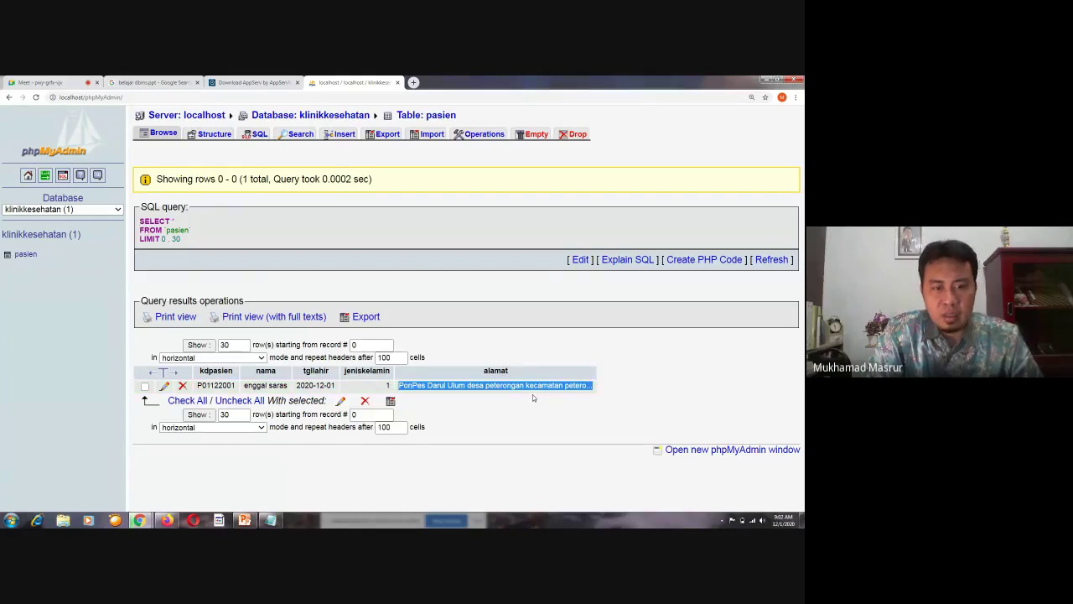
{"action": "left_click", "coordinate": [165, 385]}
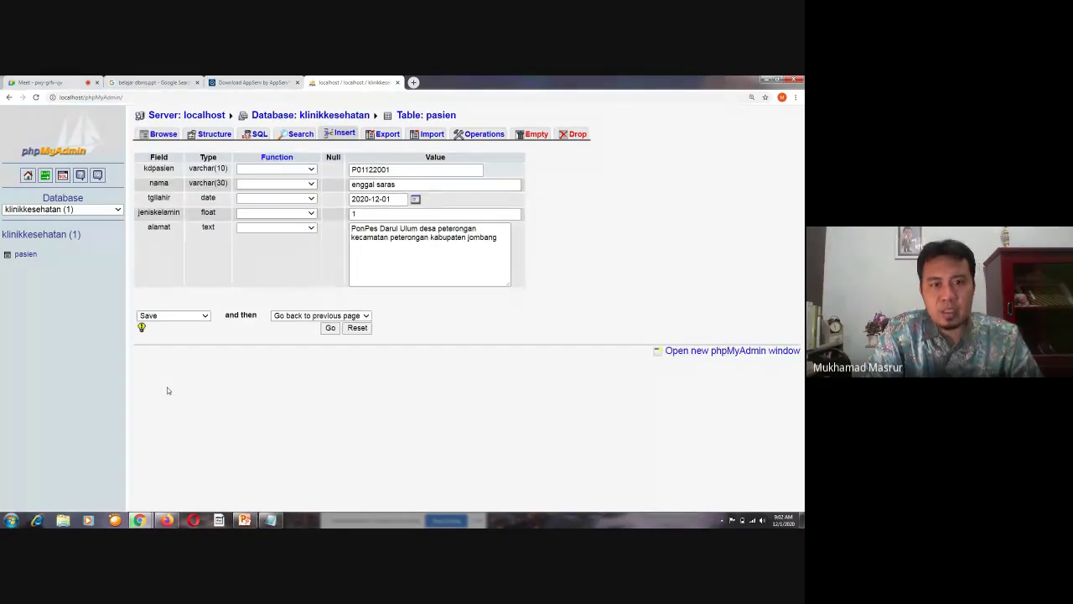
Replace the jeniskelamin value with 'laki-laki' and save the update
{"action": "left_click", "coordinate": [359, 214]}
{"action": "key", "text": "BackSpace"}
{"action": "type", "text": "laki"}
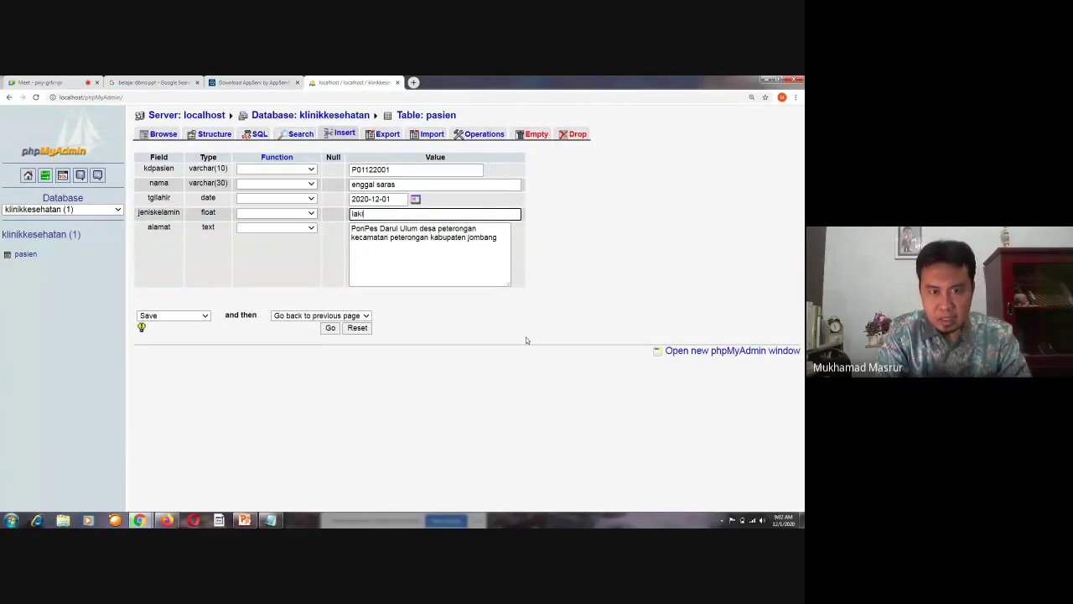
{"action": "type", "text": "-lak"}
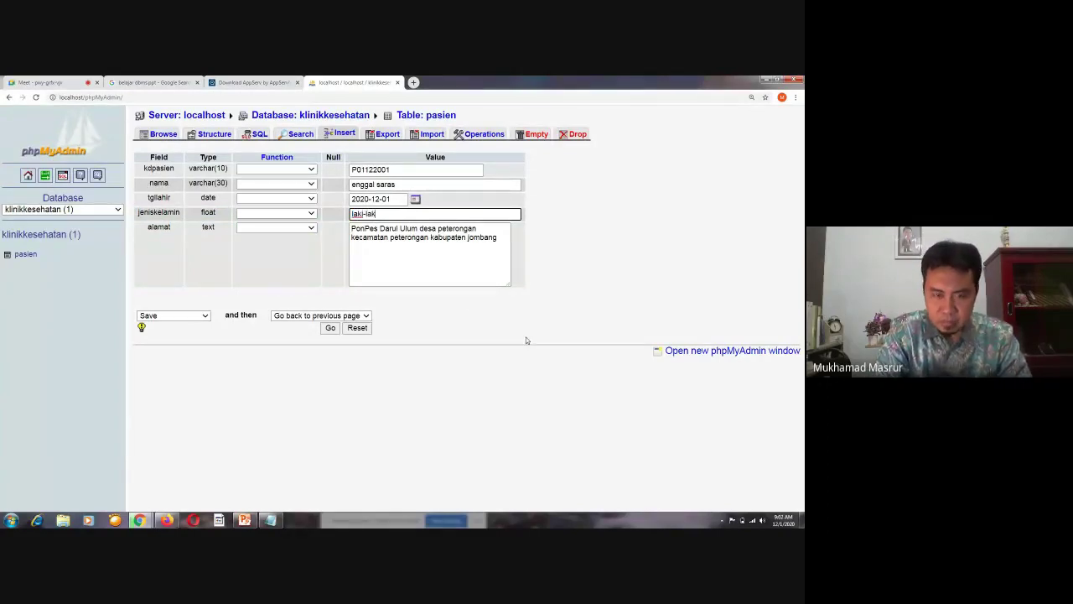
{"action": "type", "text": "i"}
{"action": "left_click", "coordinate": [330, 328]}
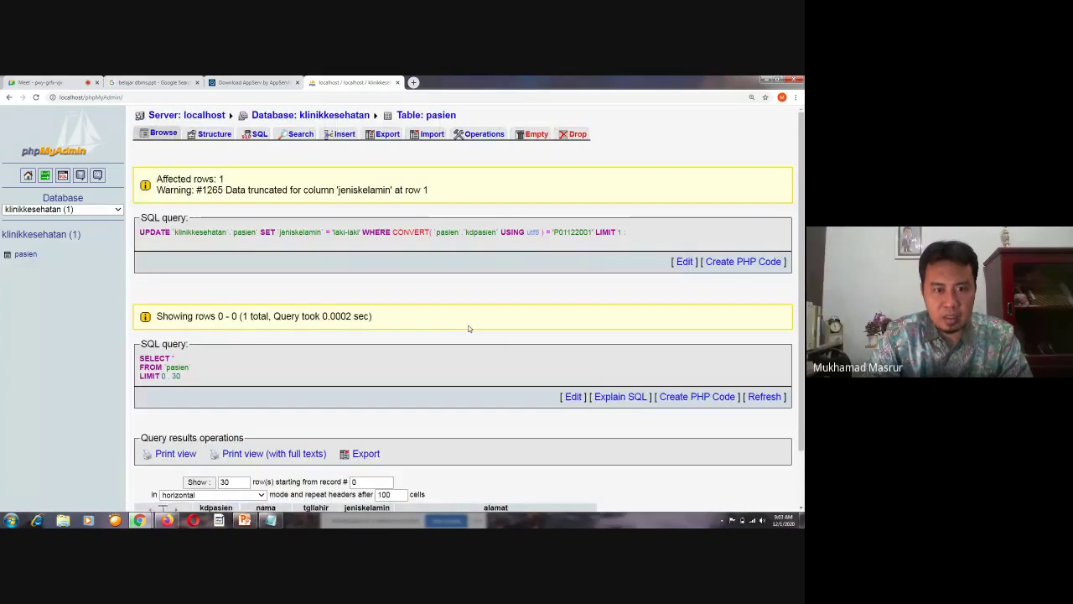
Check the updated row showing jeniskelamin 0, tick it, and go to the SQL export page
{"action": "scroll", "coordinate": [469, 329], "scroll_direction": "down", "scroll_amount": 1}
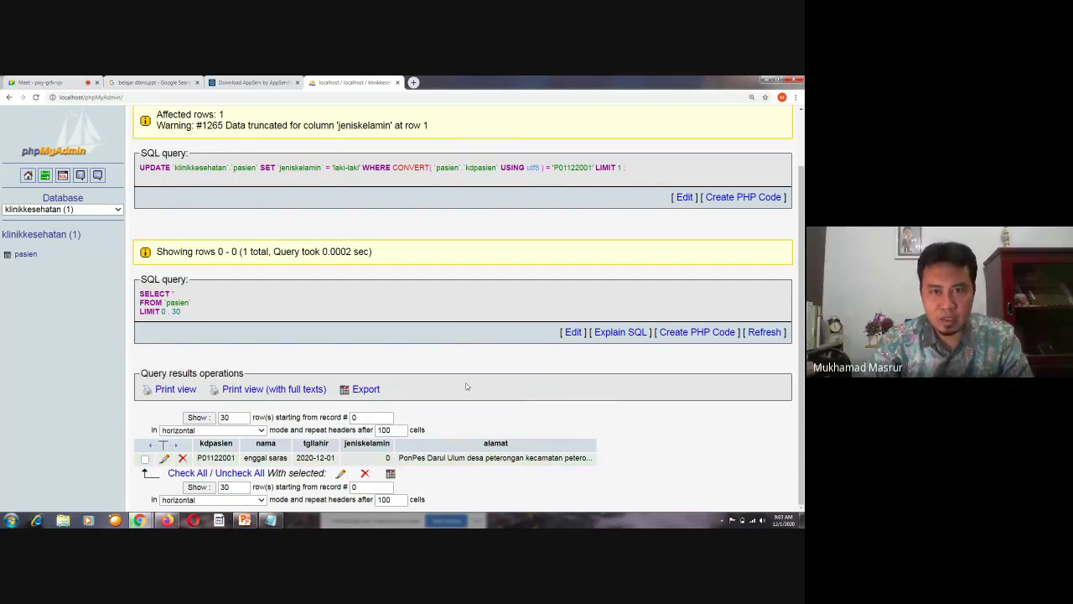
{"action": "scroll", "coordinate": [467, 387], "scroll_direction": "up", "scroll_amount": 2}
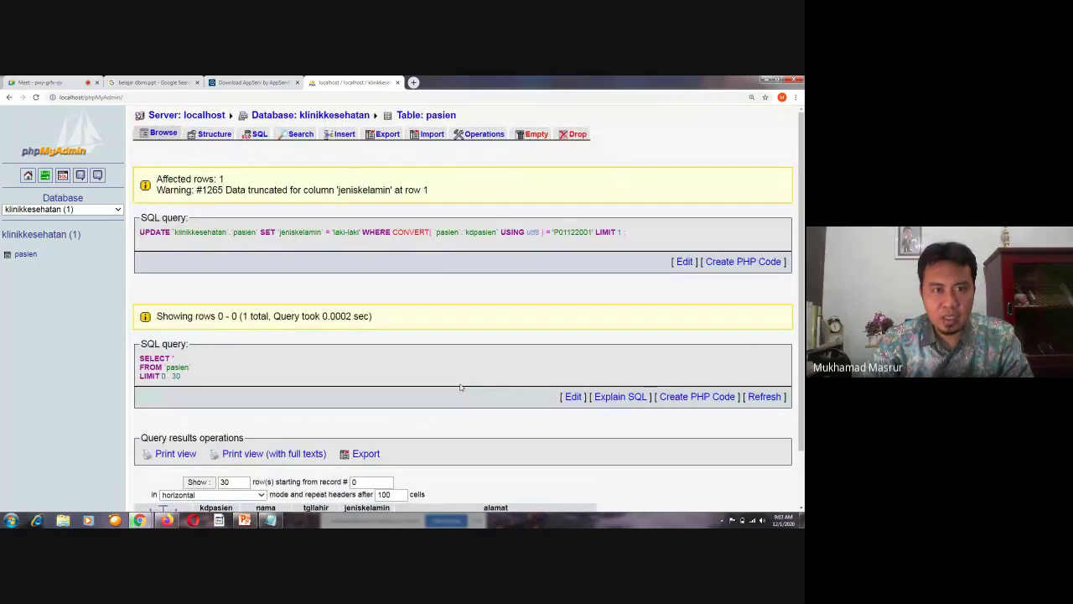
{"action": "scroll", "coordinate": [460, 387], "scroll_direction": "down", "scroll_amount": 2}
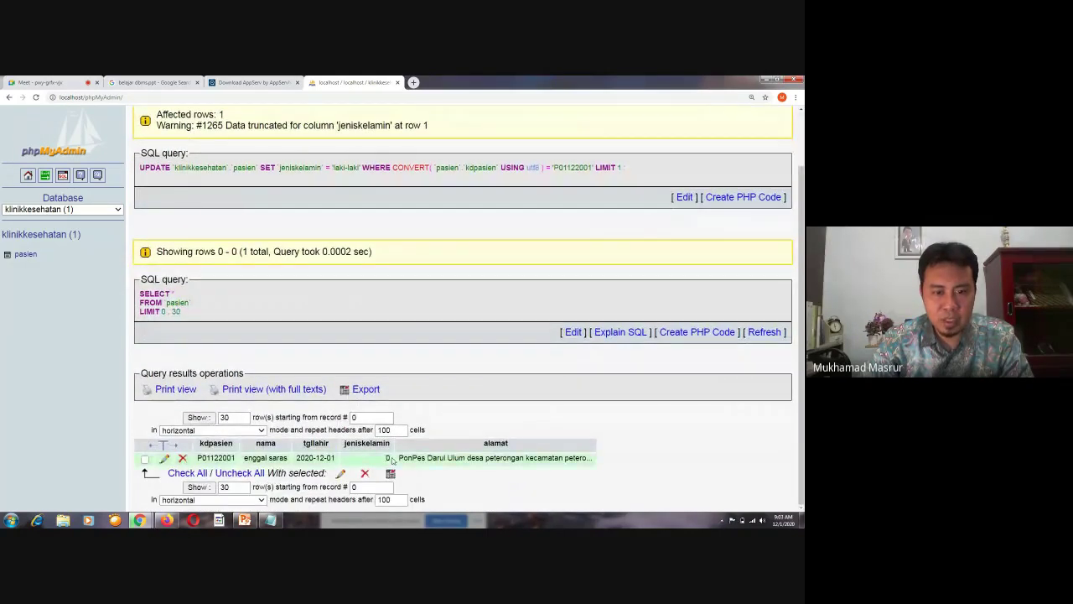
{"action": "left_click", "coordinate": [388, 458]}
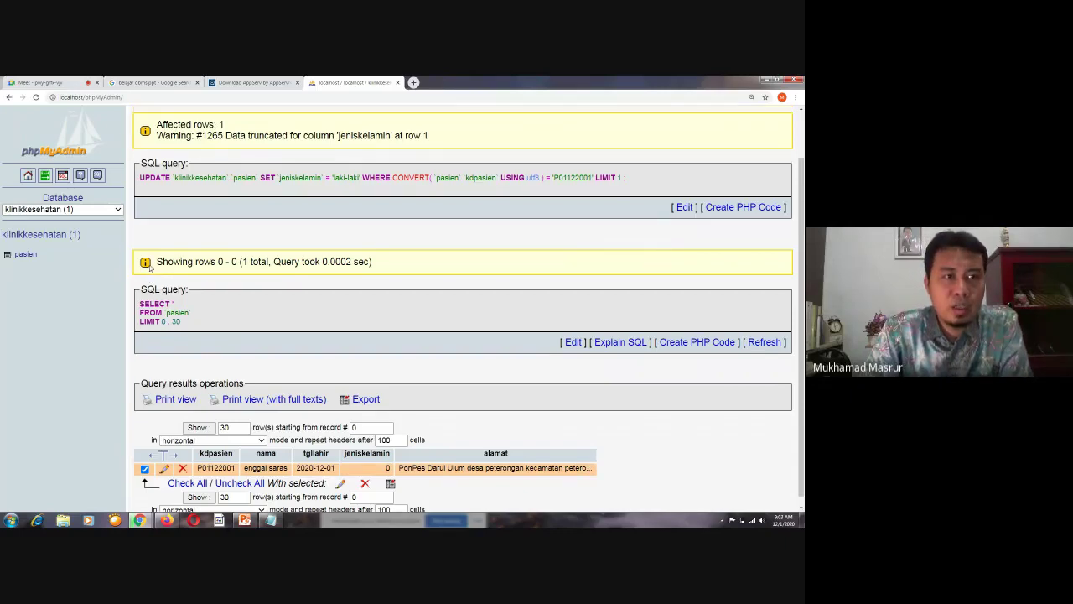
{"action": "scroll", "coordinate": [637, 138], "scroll_direction": "up", "scroll_amount": 2}
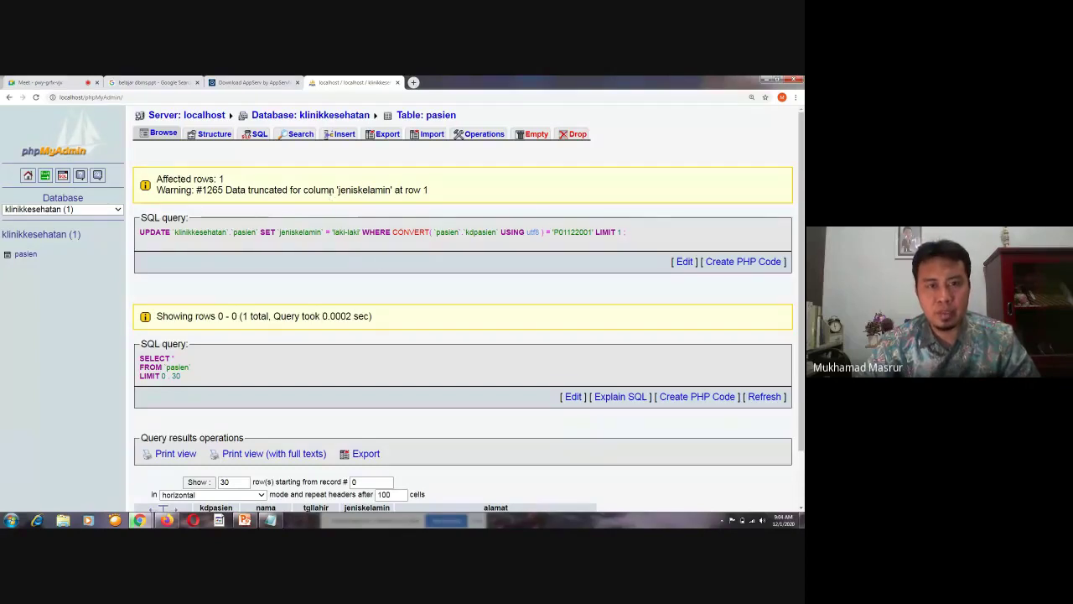
{"action": "left_click", "coordinate": [387, 135]}
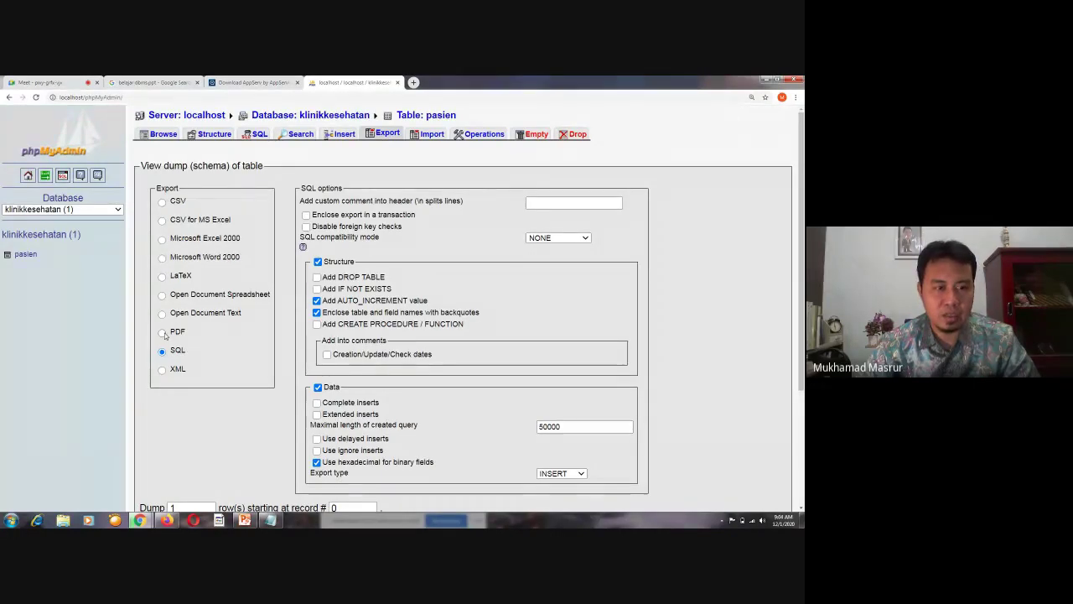
Choose PDF as the export format and look over its report title and save options
{"action": "left_click", "coordinate": [161, 333]}
{"action": "scroll", "coordinate": [344, 330], "scroll_direction": "down", "scroll_amount": 1}
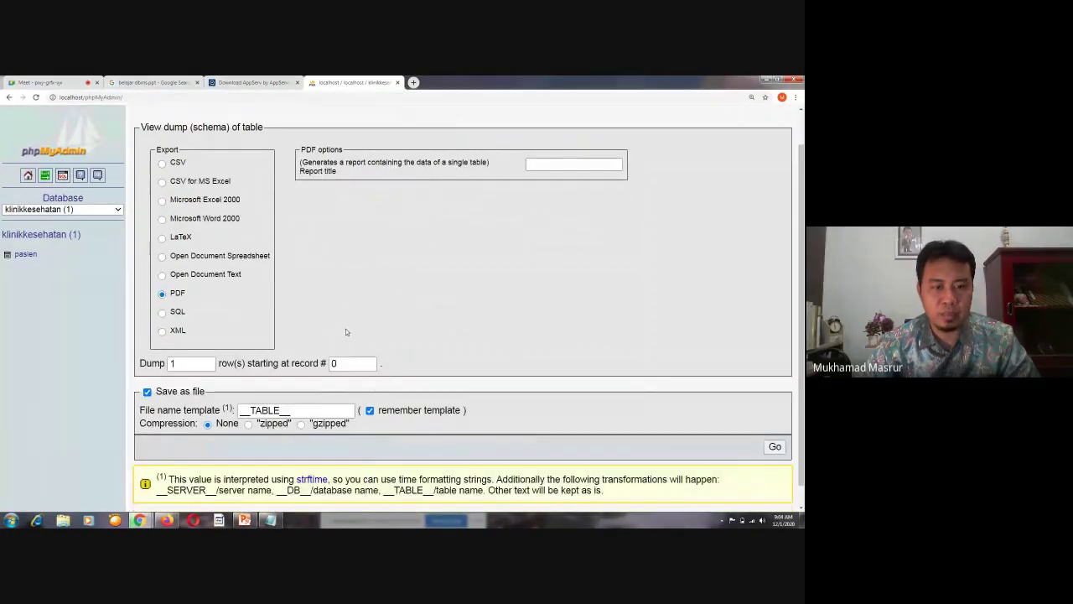
{"action": "scroll", "coordinate": [346, 331], "scroll_direction": "down", "scroll_amount": 1}
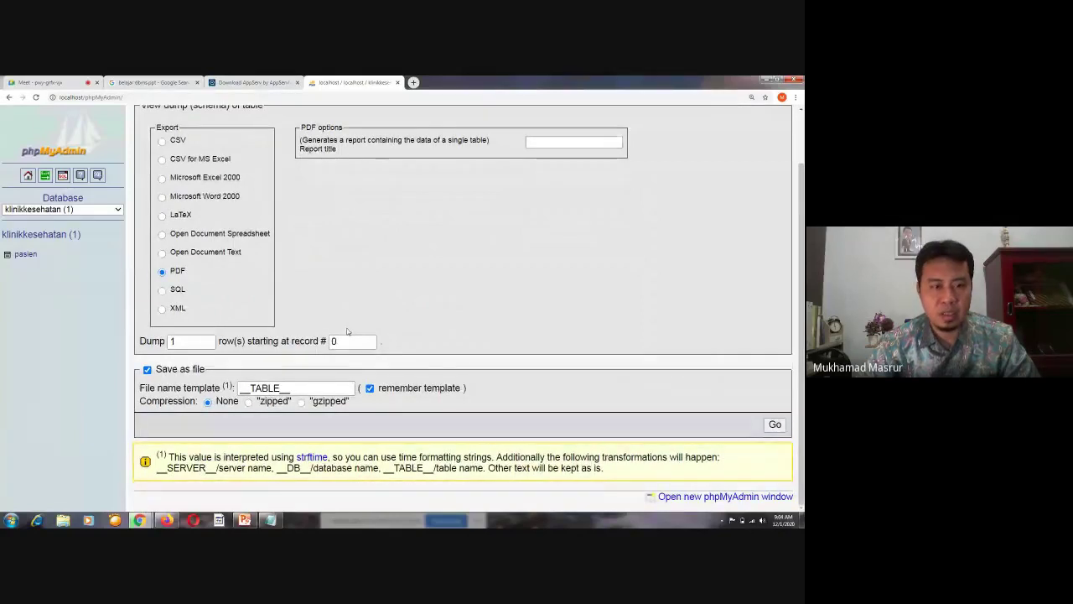
{"action": "scroll", "coordinate": [347, 331], "scroll_direction": "up", "scroll_amount": 2}
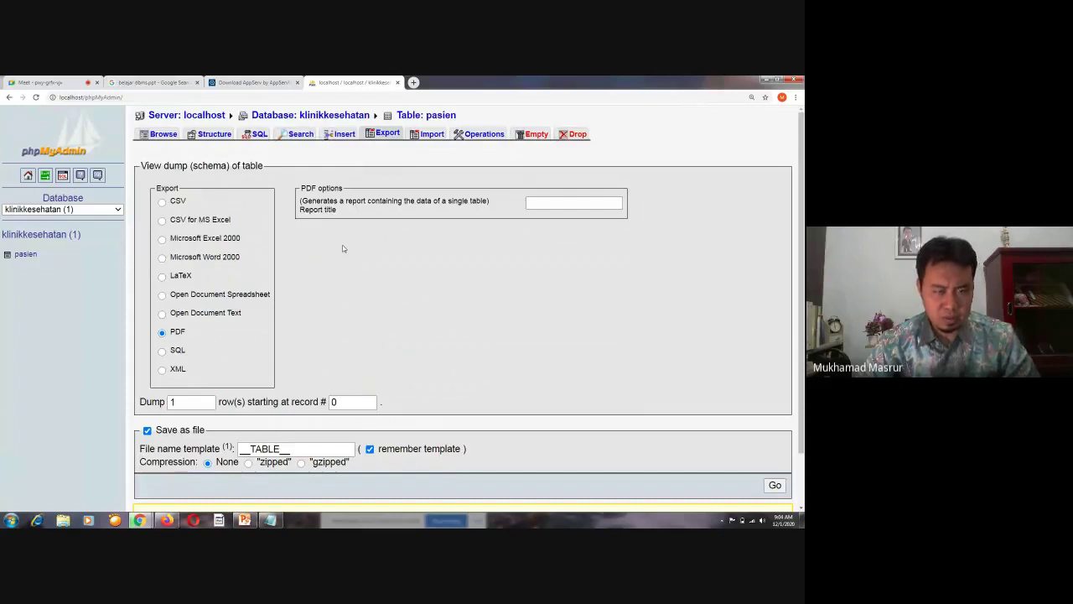
Visit the pasien Import, Operations and SQL pages, then navigate back
{"action": "left_click", "coordinate": [433, 135]}
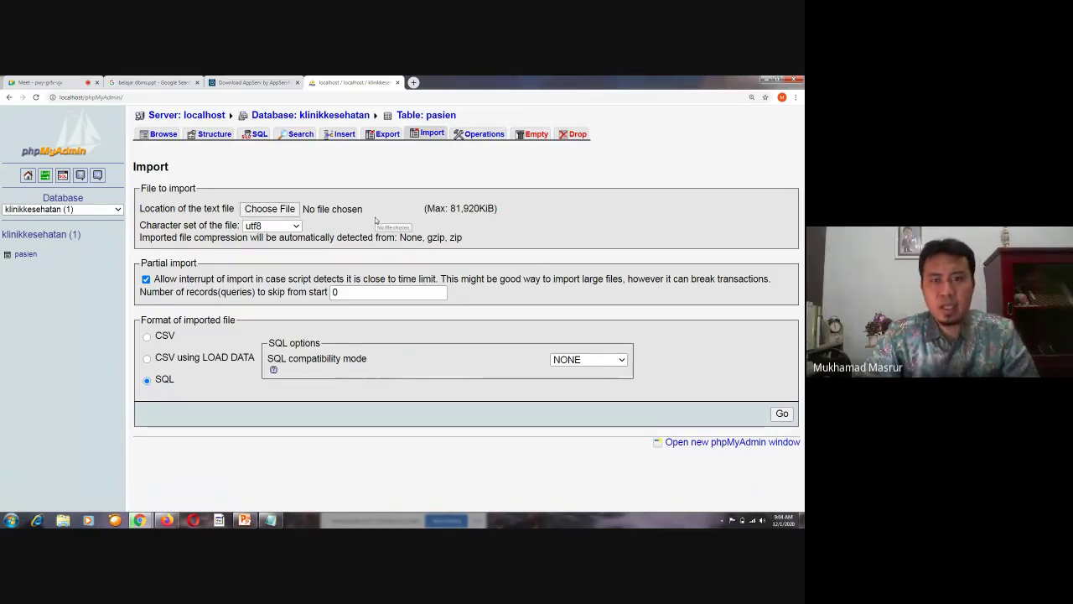
{"action": "left_click", "coordinate": [485, 134]}
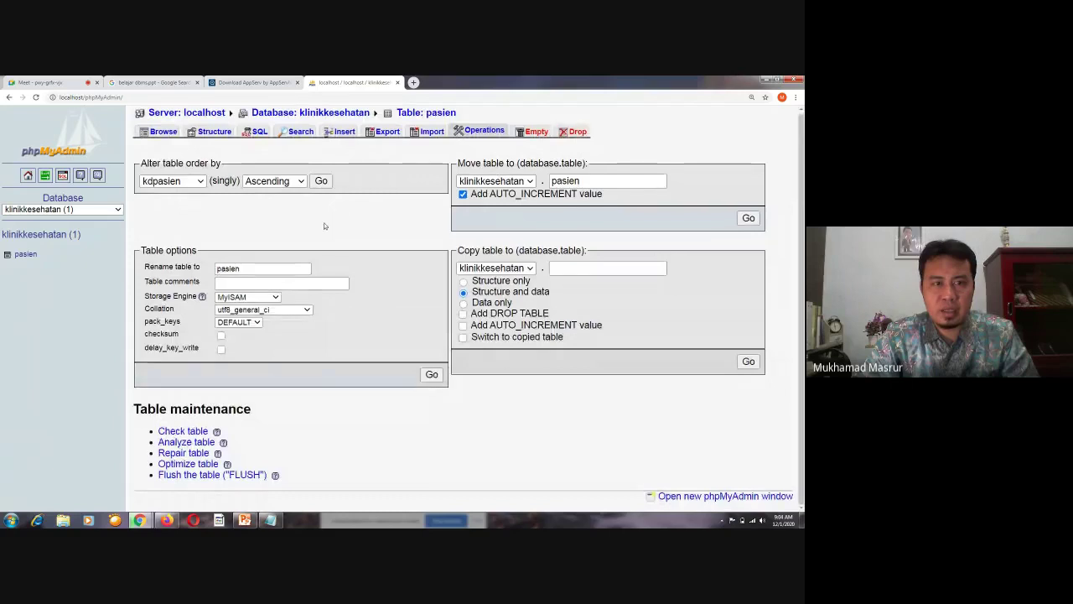
{"action": "left_click", "coordinate": [257, 133]}
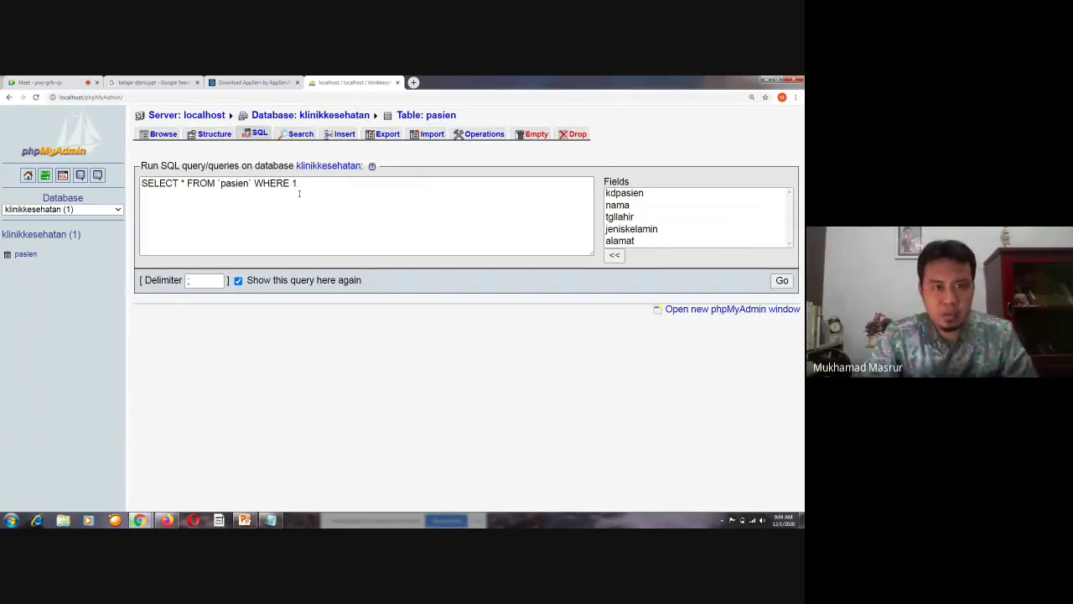
{"action": "key", "text": "alt+Left"}
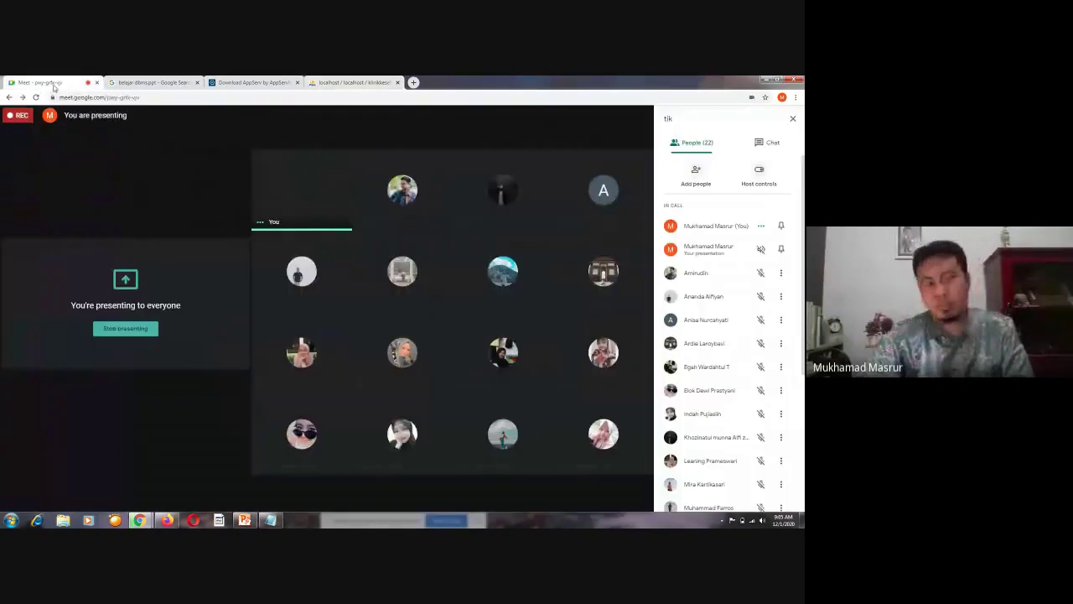
Admit the waiting participant in Google Meet and return to the phpMyAdmin pasien tab
{"action": "left_click", "coordinate": [38, 83]}
{"action": "left_click", "coordinate": [331, 83]}
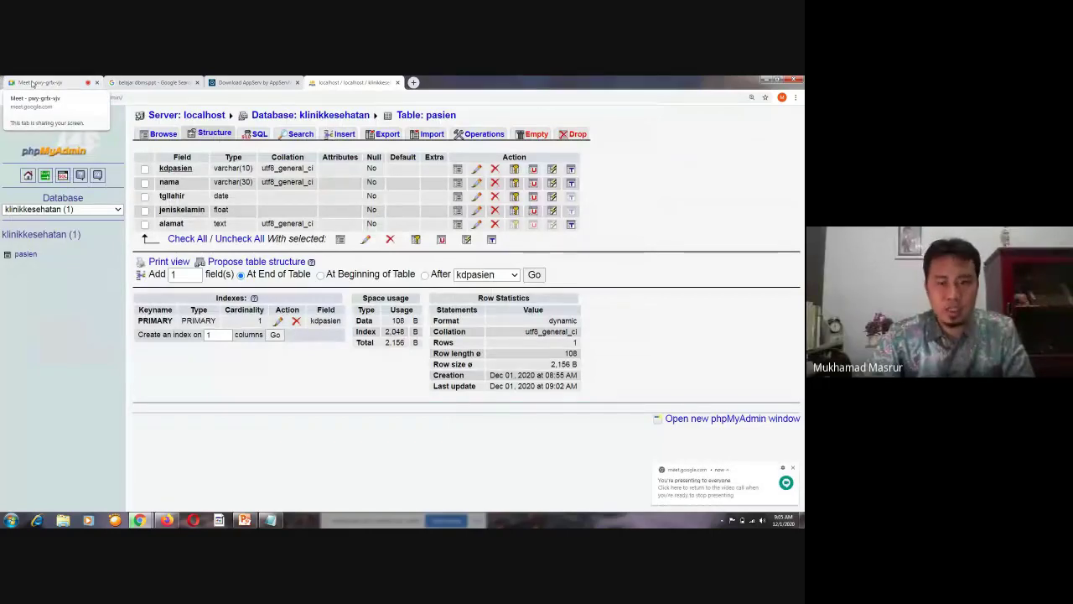
{"action": "left_click", "coordinate": [32, 84]}
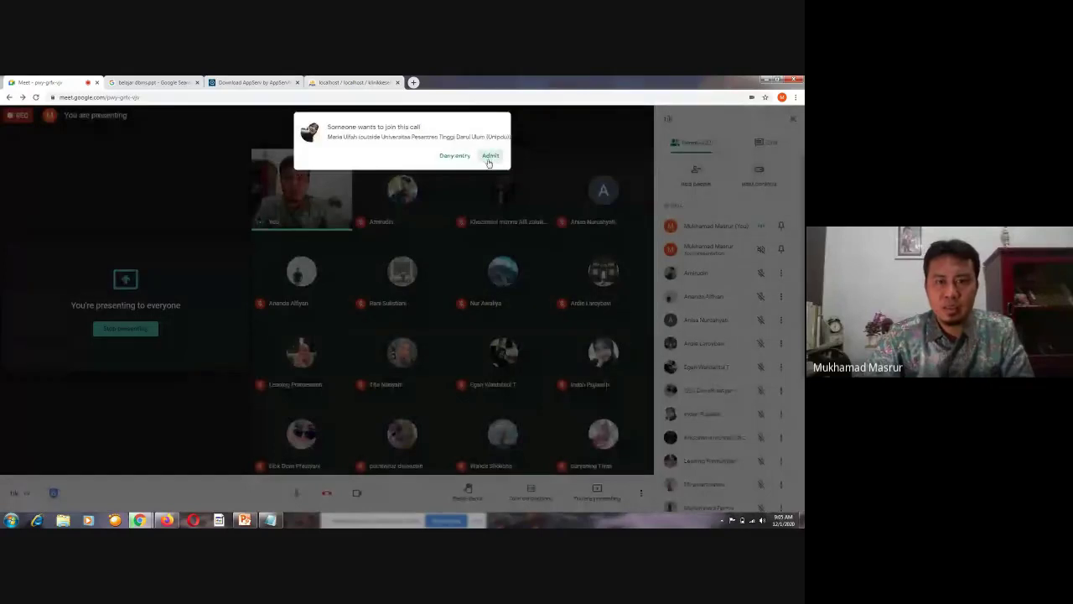
{"action": "left_click", "coordinate": [490, 157]}
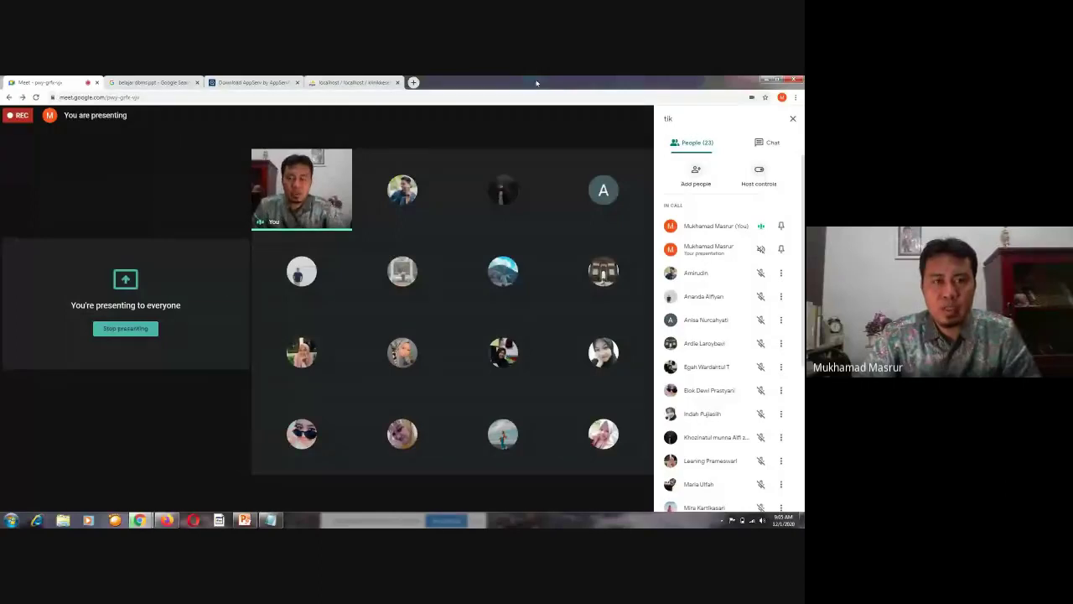
{"action": "left_click", "coordinate": [372, 85]}
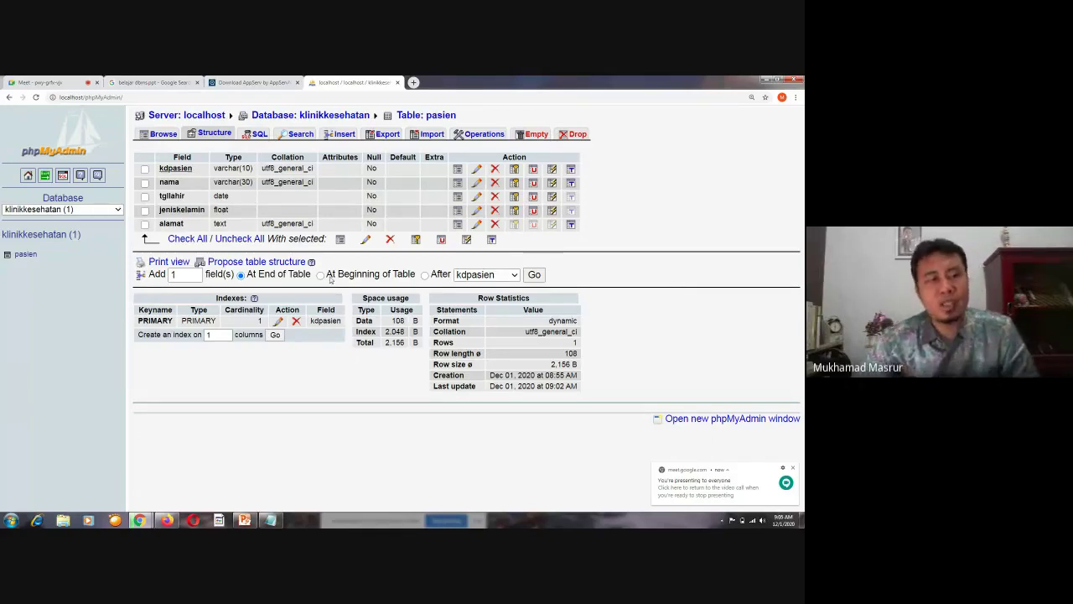
Cycle through pasien's Browse, SQL and Structure pages, then show the klinikkesehatan overview with Notepad notes in front
{"action": "left_click", "coordinate": [172, 135]}
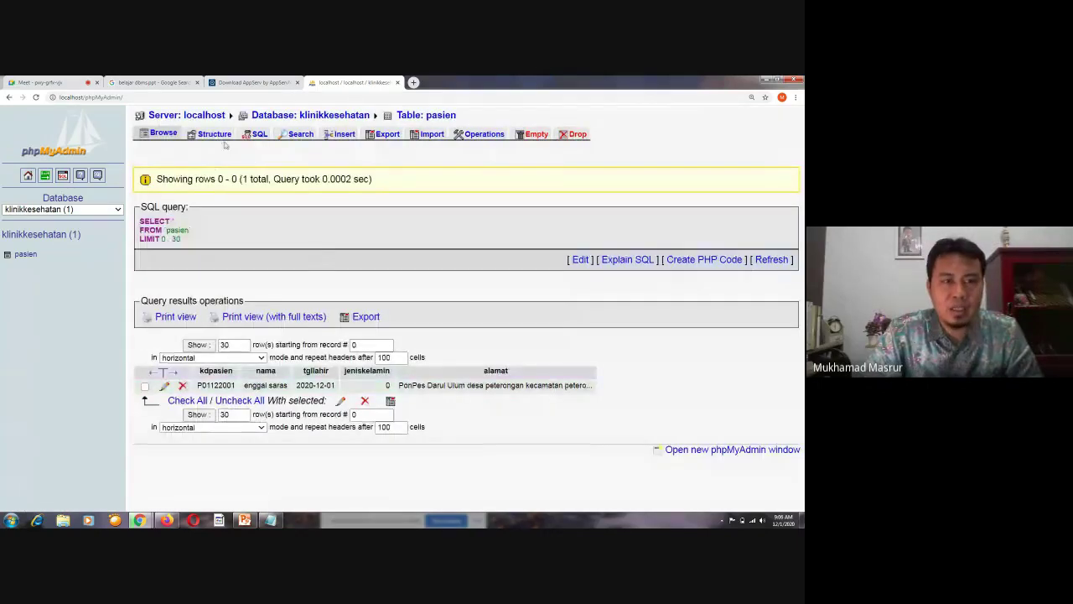
{"action": "left_click", "coordinate": [251, 138]}
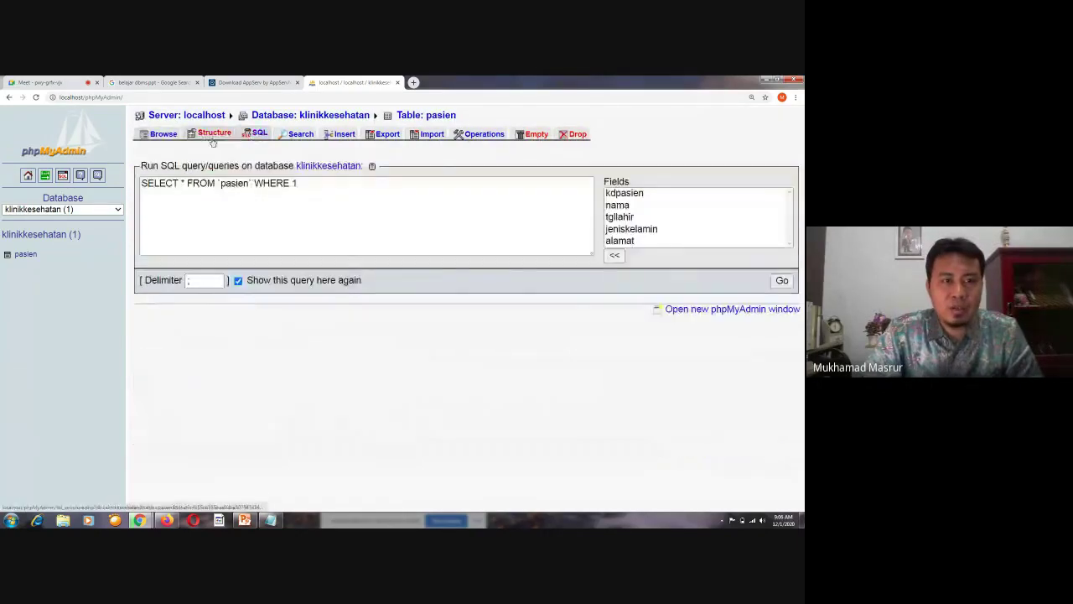
{"action": "left_click", "coordinate": [213, 138]}
{"action": "left_click", "coordinate": [163, 136]}
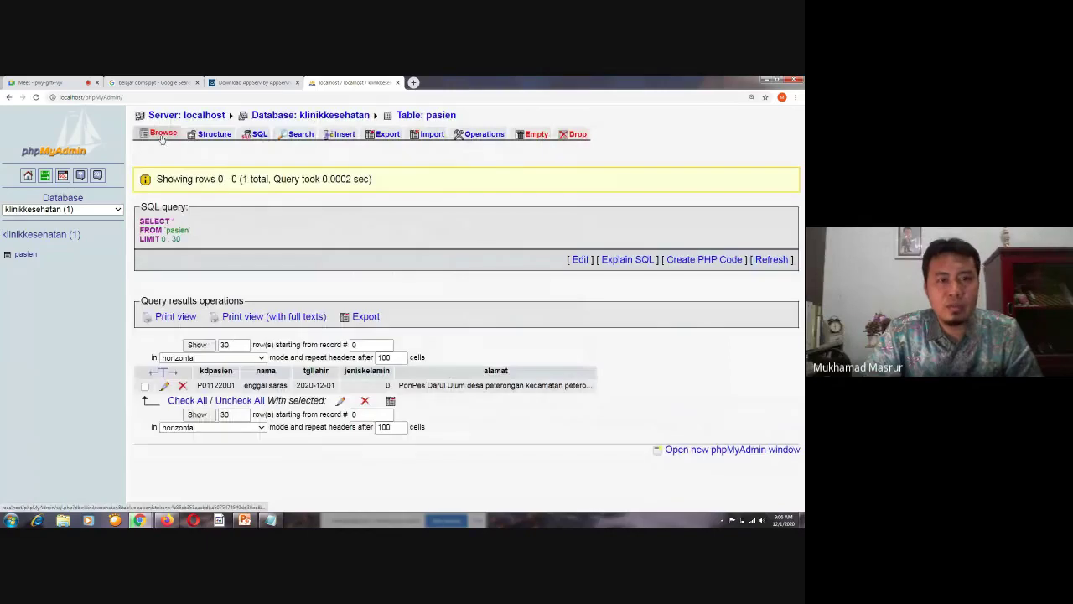
{"action": "left_click", "coordinate": [223, 138]}
{"action": "left_click", "coordinate": [163, 133]}
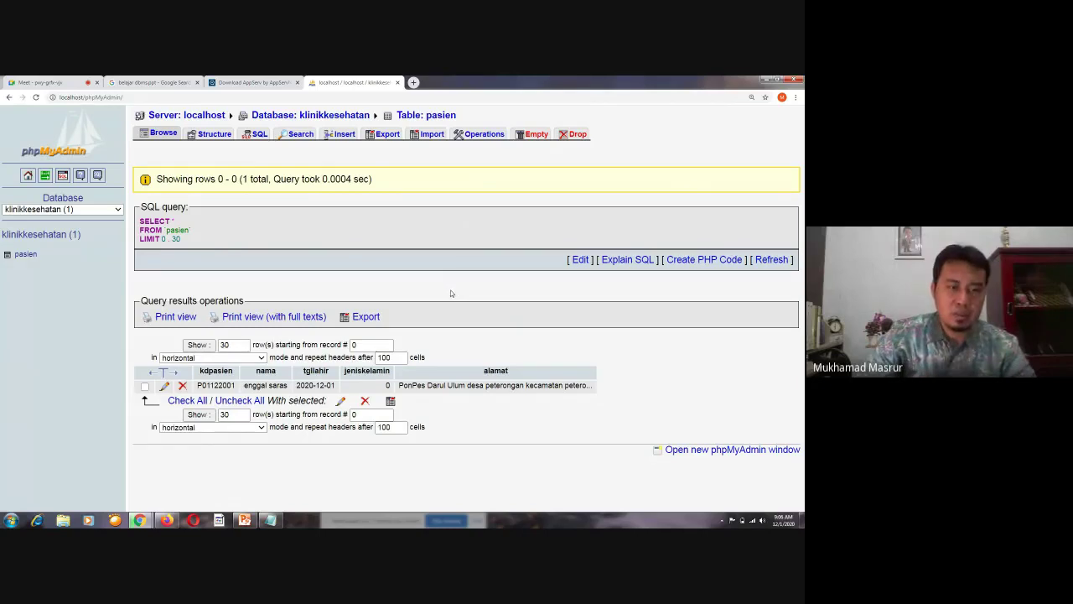
{"action": "left_click", "coordinate": [37, 235]}
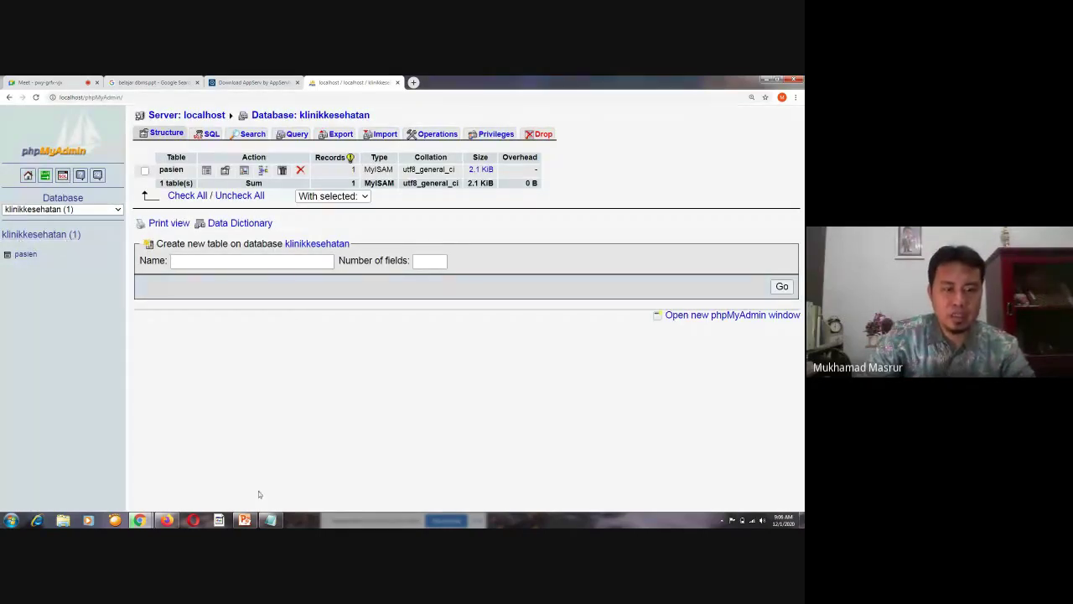
{"action": "left_click", "coordinate": [270, 520]}
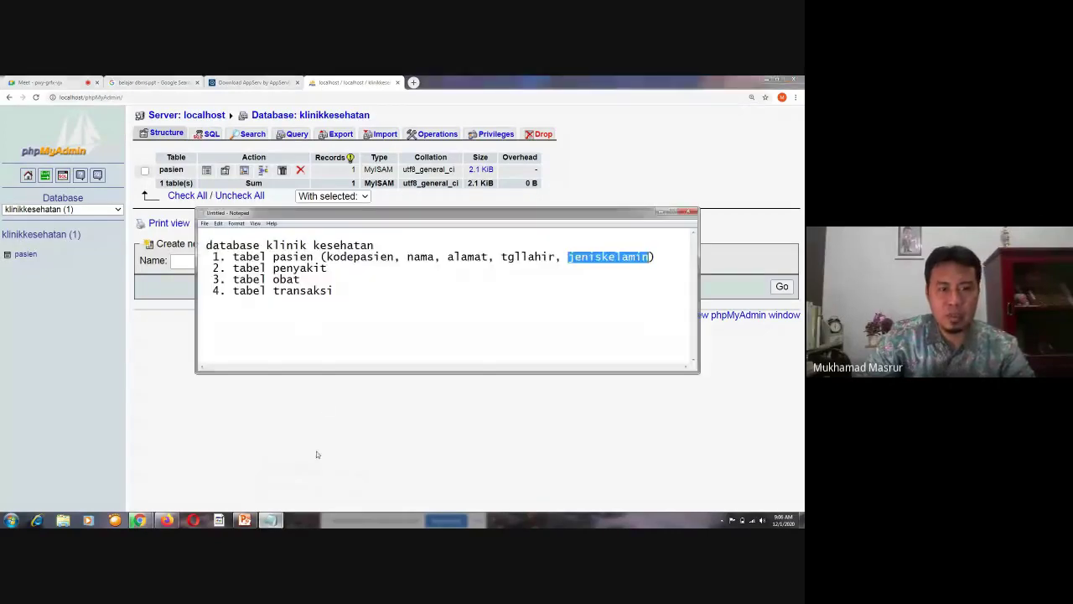
Select the pasien field list in the Notepad notes, deselect it, and minimize Notepad
{"action": "left_click", "coordinate": [337, 269]}
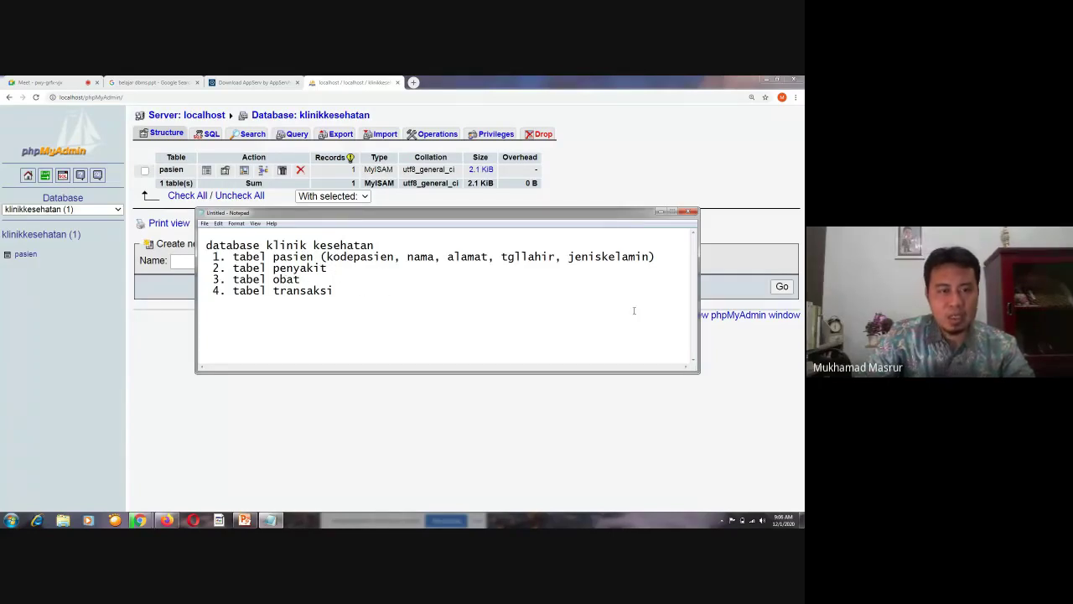
{"action": "left_click_drag", "start_coordinate": [325, 258], "coordinate": [653, 259]}
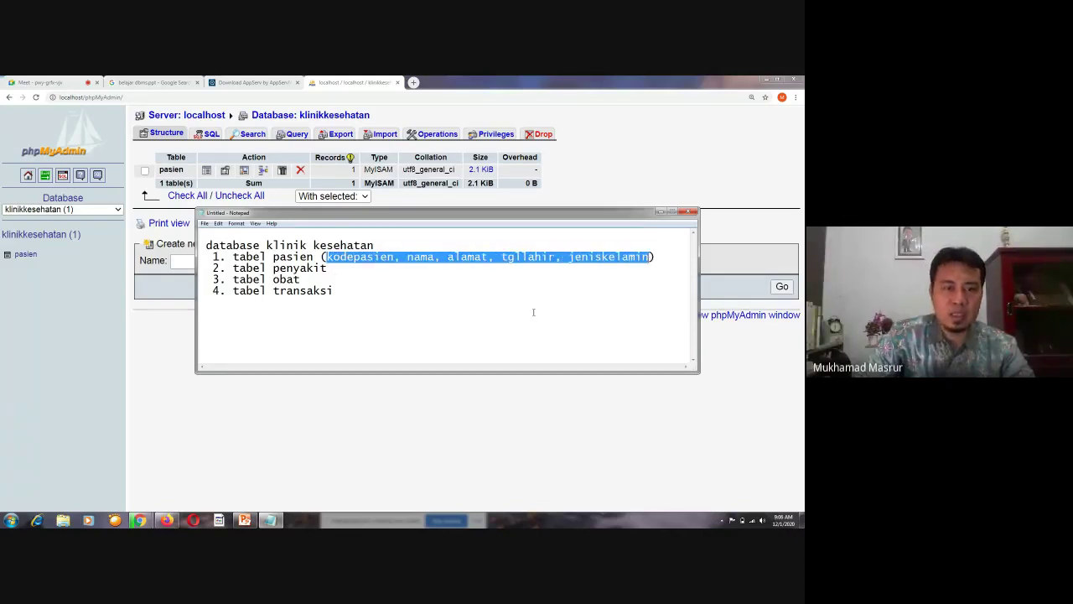
{"action": "left_click", "coordinate": [517, 333]}
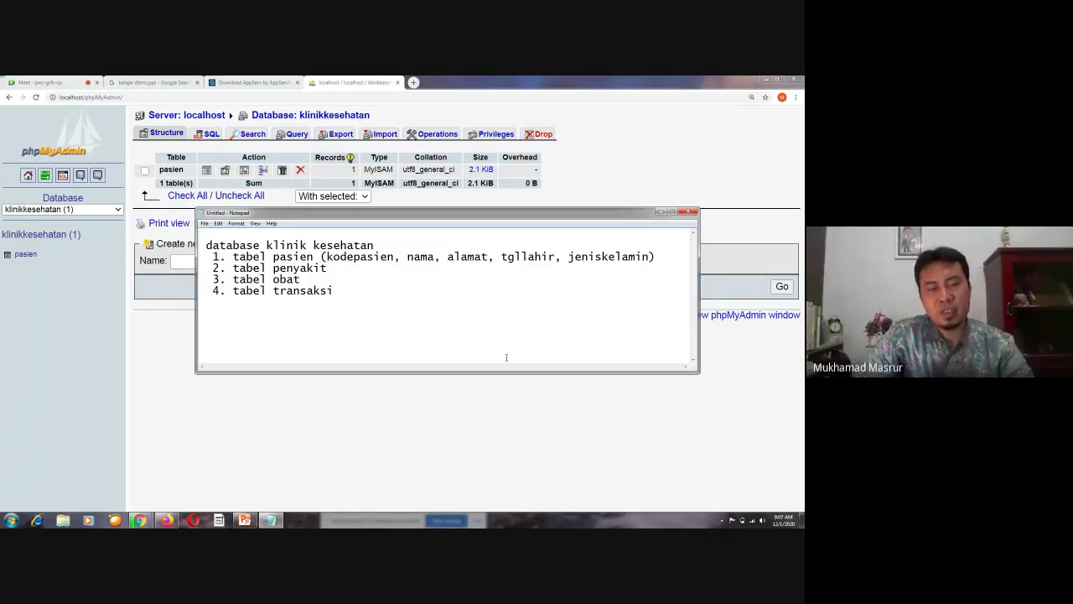
{"action": "left_click", "coordinate": [660, 213]}
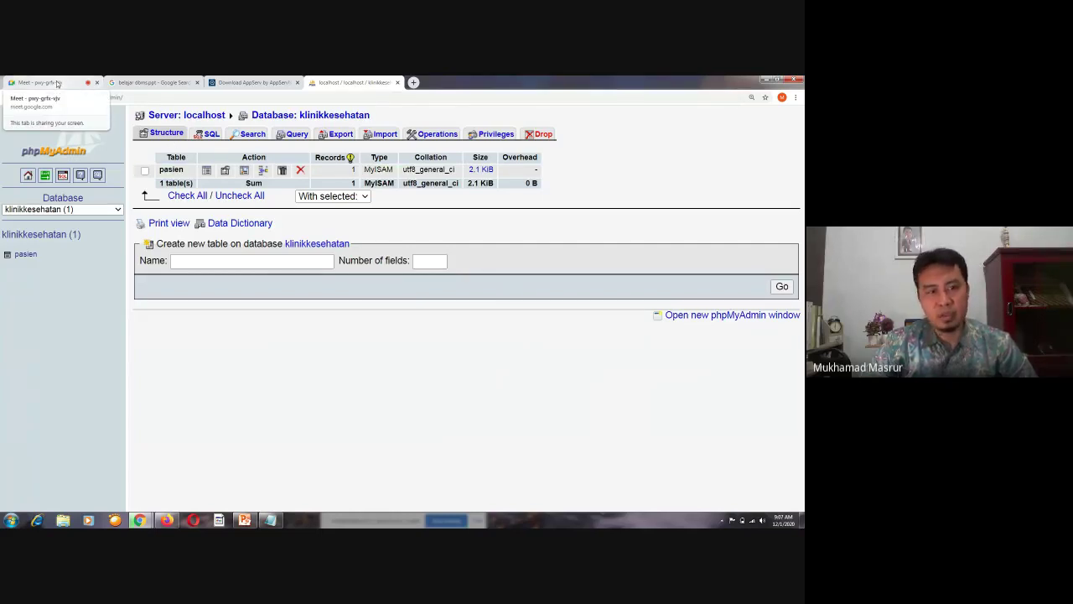
Check the Meet call's Chat and People panels, then open a blank tab beside phpMyAdmin
{"action": "left_click", "coordinate": [57, 84]}
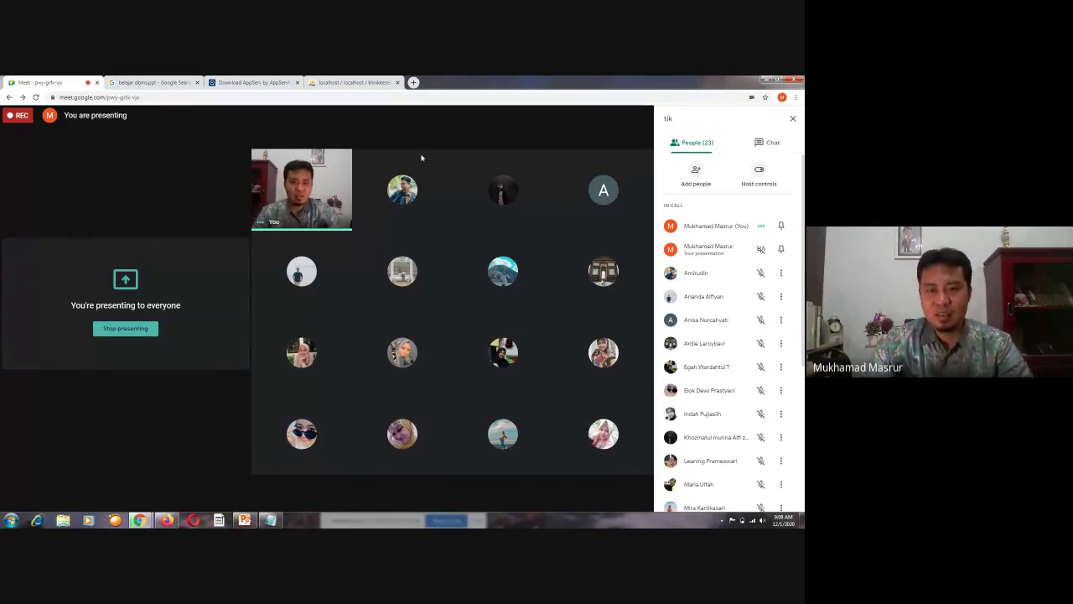
{"action": "mouse_move", "coordinate": [422, 159]}
{"action": "left_click", "coordinate": [767, 142]}
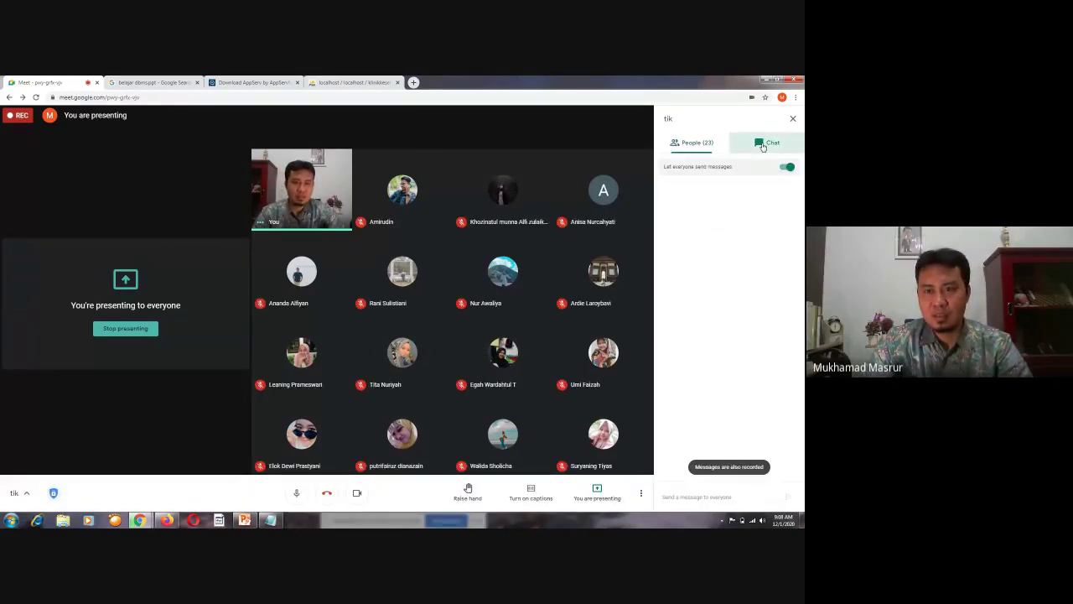
{"action": "left_click", "coordinate": [699, 144]}
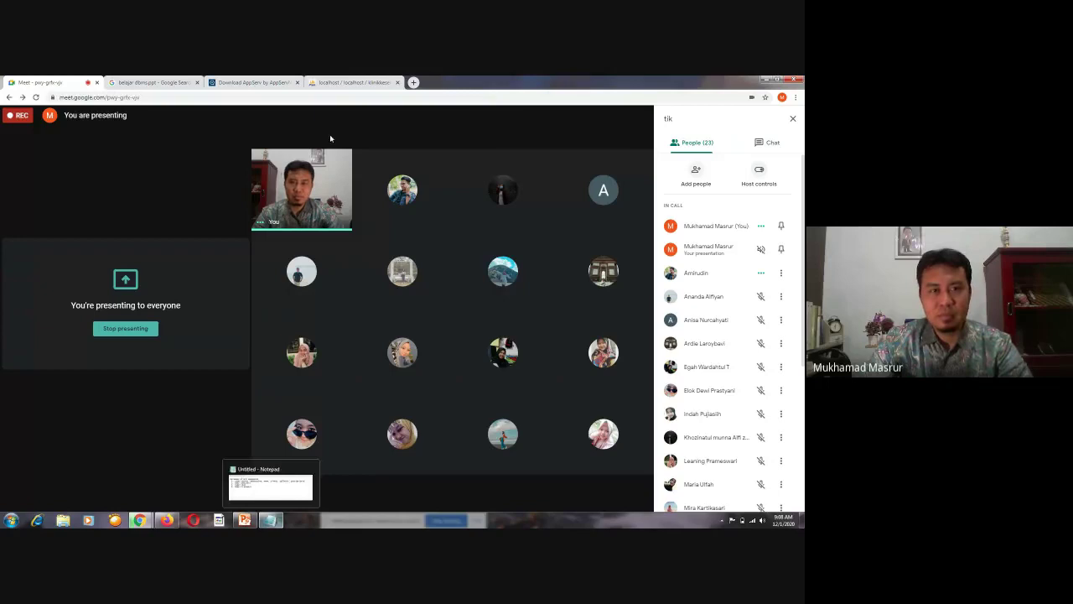
{"action": "key", "text": "ctrl+4"}
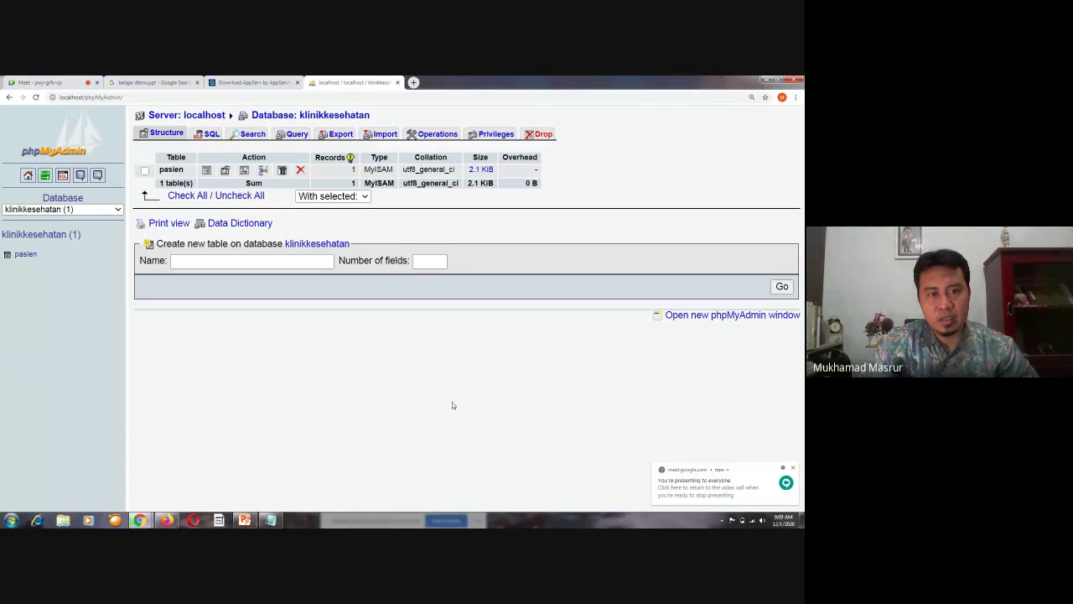
{"action": "left_click", "coordinate": [413, 83]}
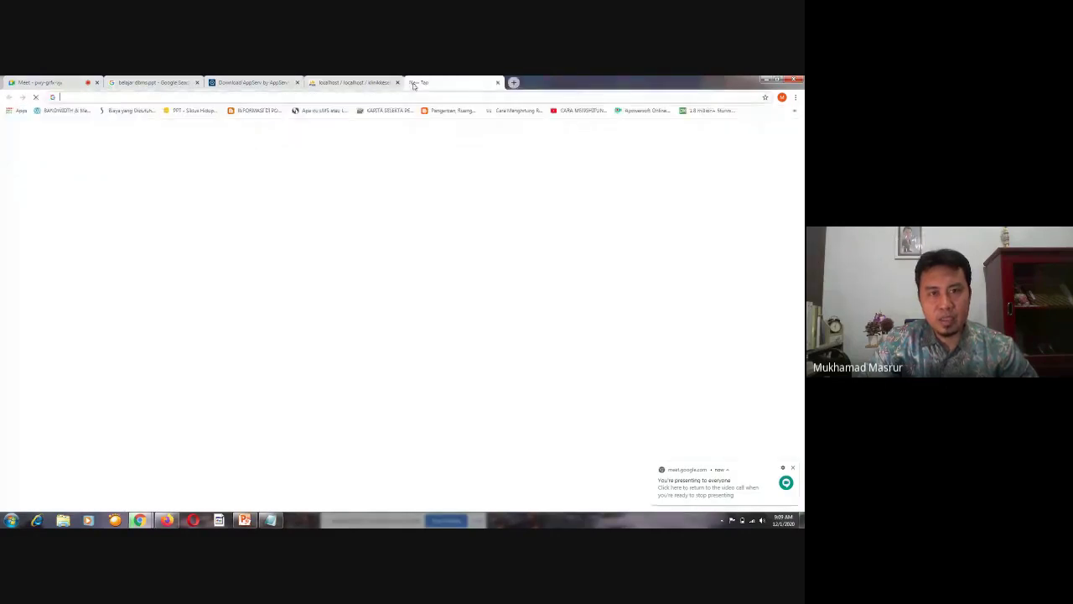
Search Google for 'covid-19 indonesia' and open the covid19.go.id result
{"action": "type", "text": "covi"}
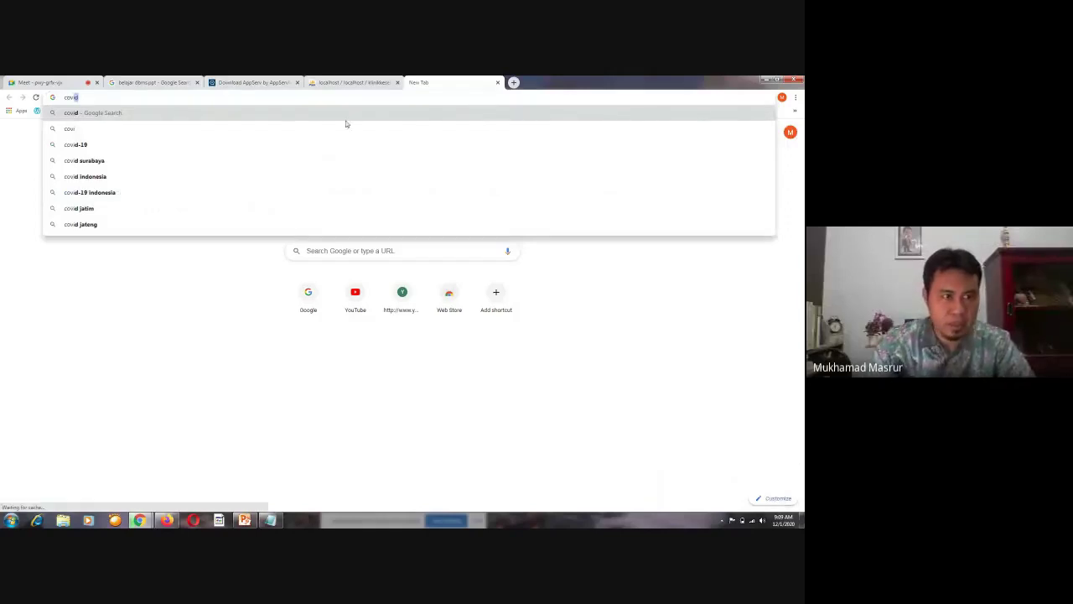
{"action": "left_click", "coordinate": [163, 195]}
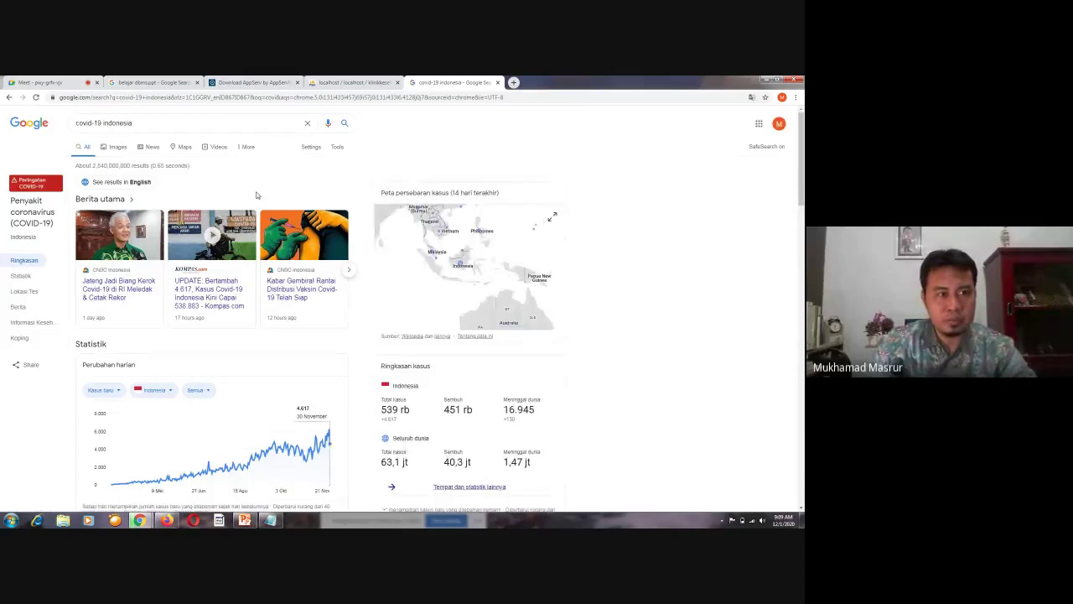
{"action": "scroll", "coordinate": [237, 316], "scroll_direction": "down", "scroll_amount": 3}
{"action": "left_click", "coordinate": [237, 316]}
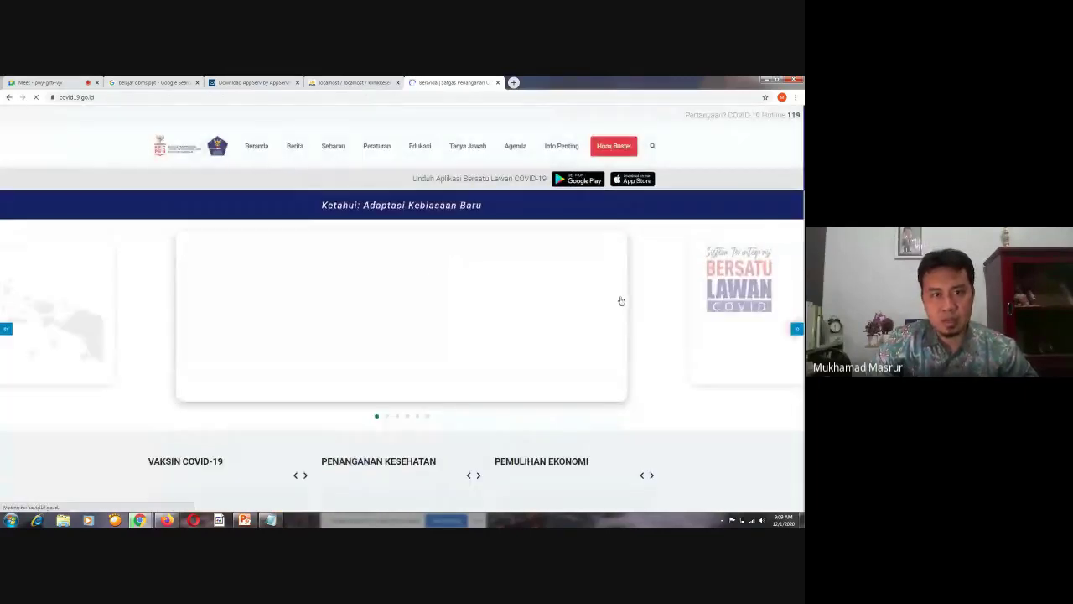
Open Peta Sebaran COVID-19 from the Sebaran menu, scroll through it, and check network status
{"action": "mouse_move", "coordinate": [333, 148]}
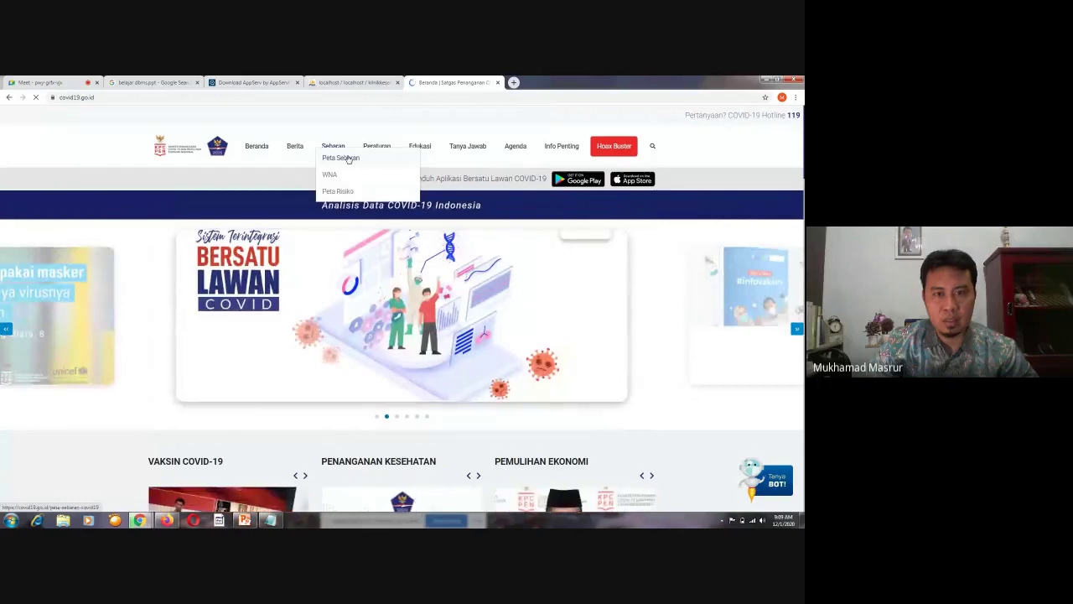
{"action": "left_click", "coordinate": [349, 159]}
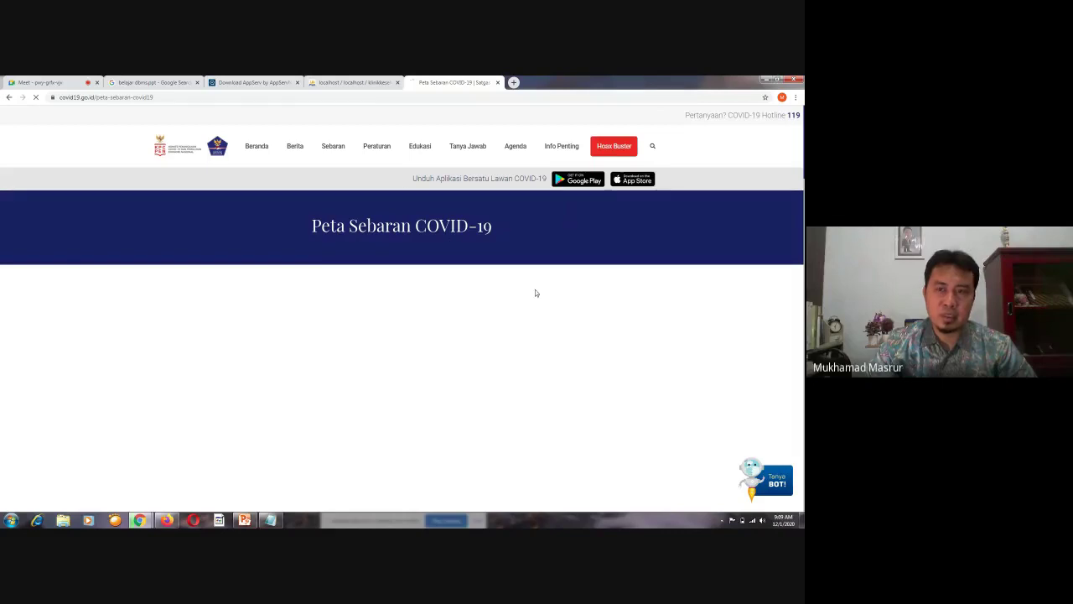
{"action": "scroll", "coordinate": [506, 287], "scroll_direction": "down", "scroll_amount": 5}
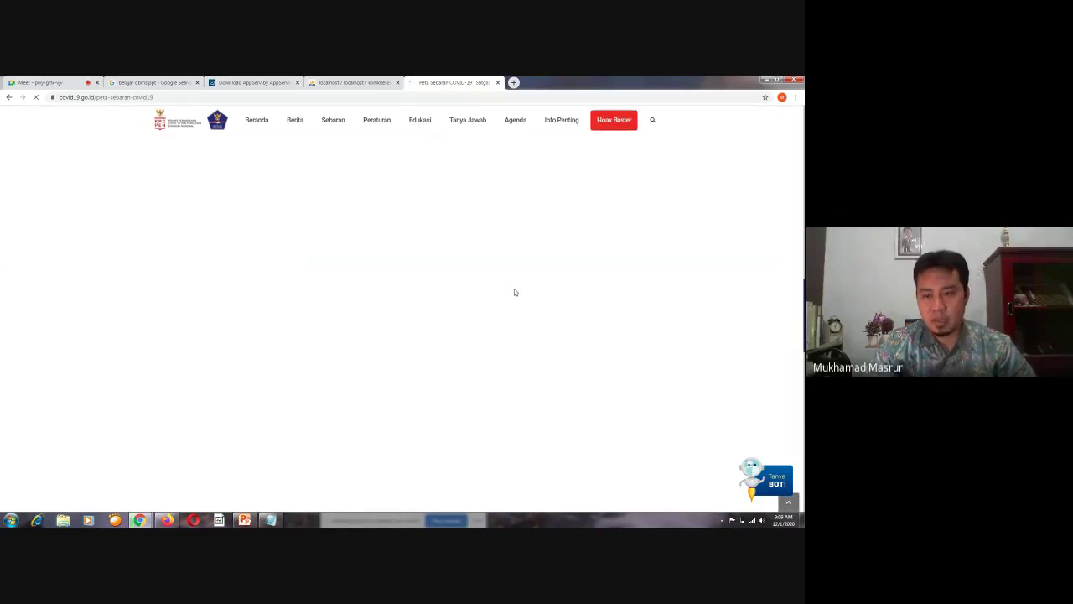
{"action": "scroll", "coordinate": [514, 290], "scroll_direction": "up", "scroll_amount": 5}
{"action": "scroll", "coordinate": [494, 349], "scroll_direction": "down", "scroll_amount": 2}
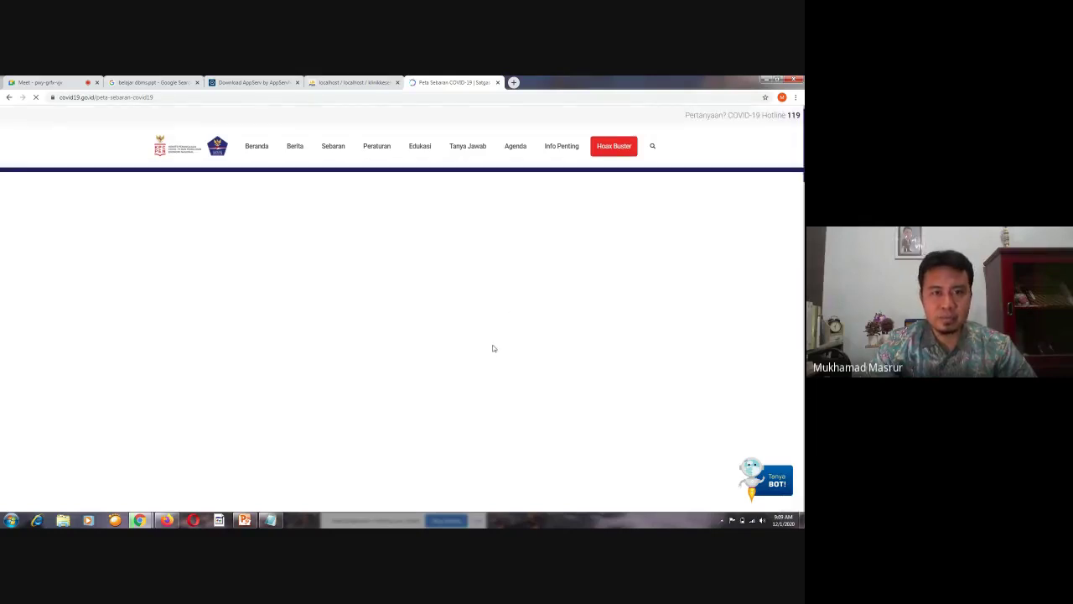
{"action": "scroll", "coordinate": [493, 349], "scroll_direction": "up", "scroll_amount": 2}
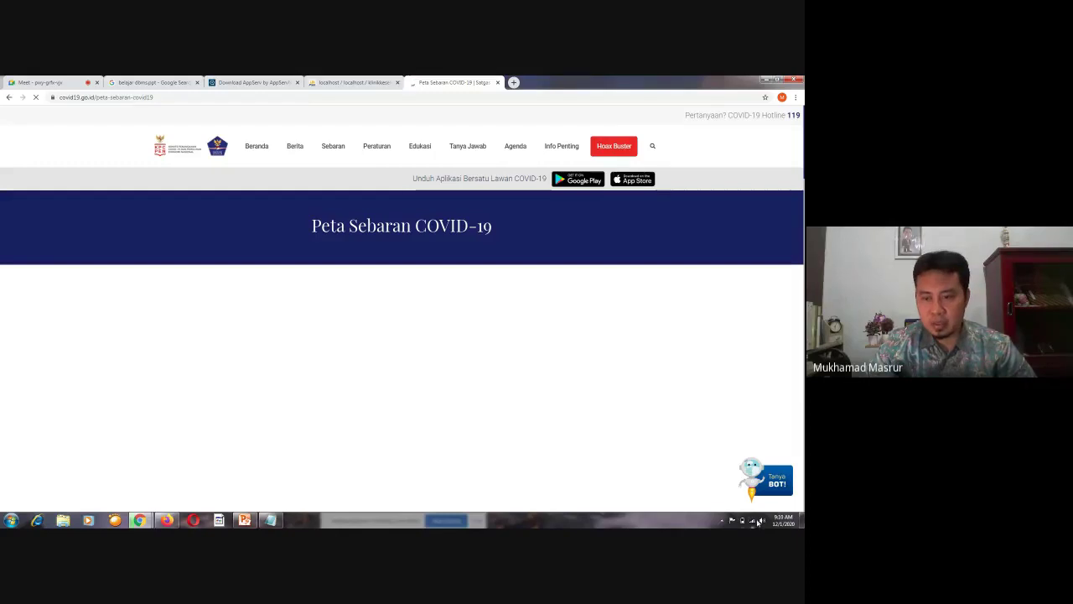
{"action": "left_click", "coordinate": [753, 523]}
{"action": "left_click", "coordinate": [753, 522]}
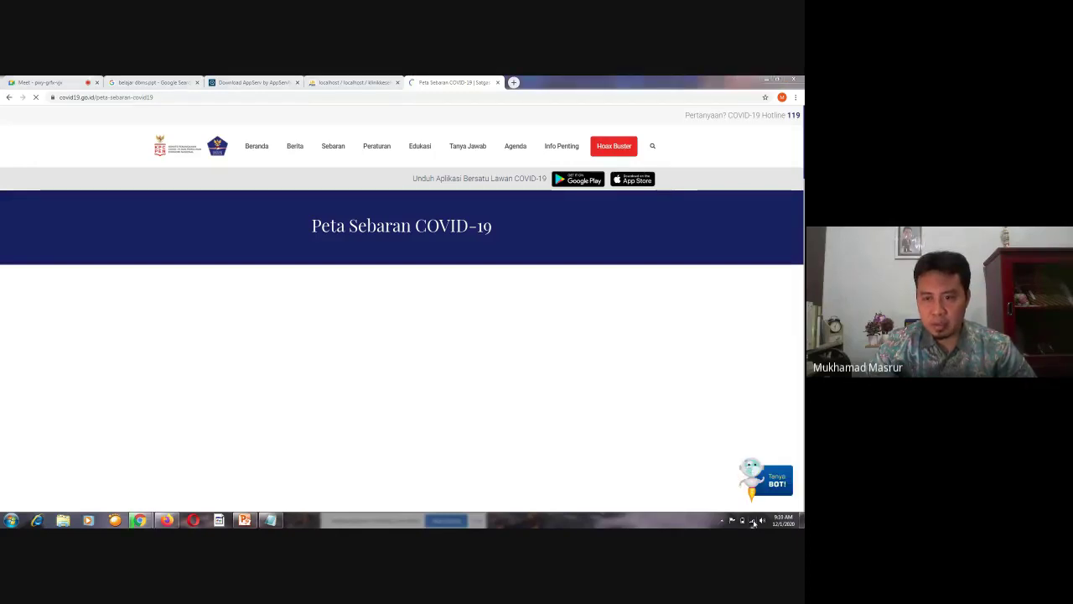